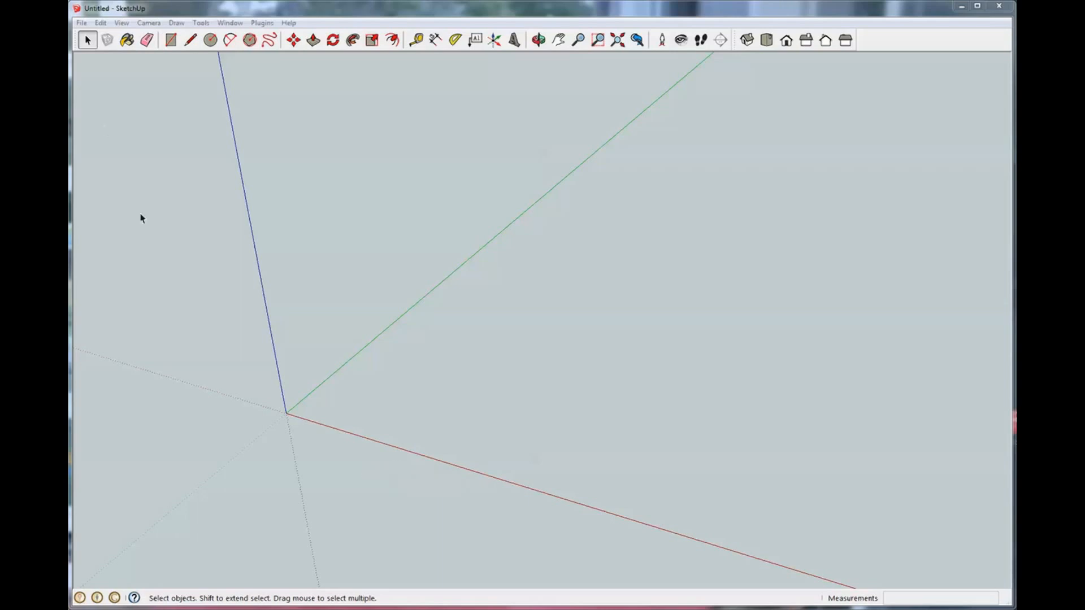
Step: Open the recent model 2500_as-built2.skp without saving the untitled drawing
{"action": "left_click", "coordinate": [82, 24]}
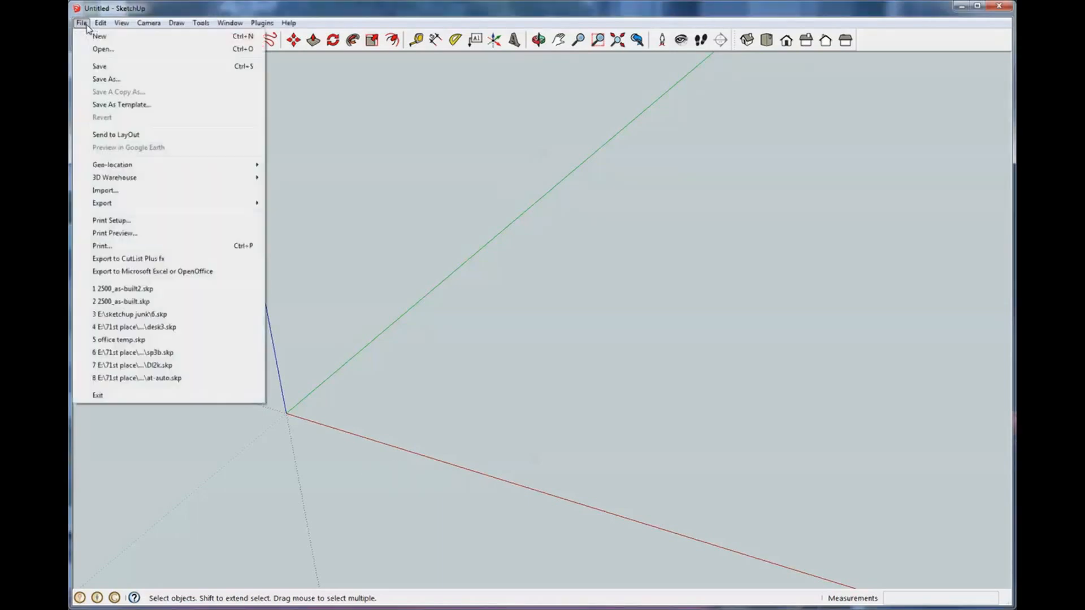
{"action": "left_click", "coordinate": [167, 294]}
{"action": "left_click", "coordinate": [548, 336]}
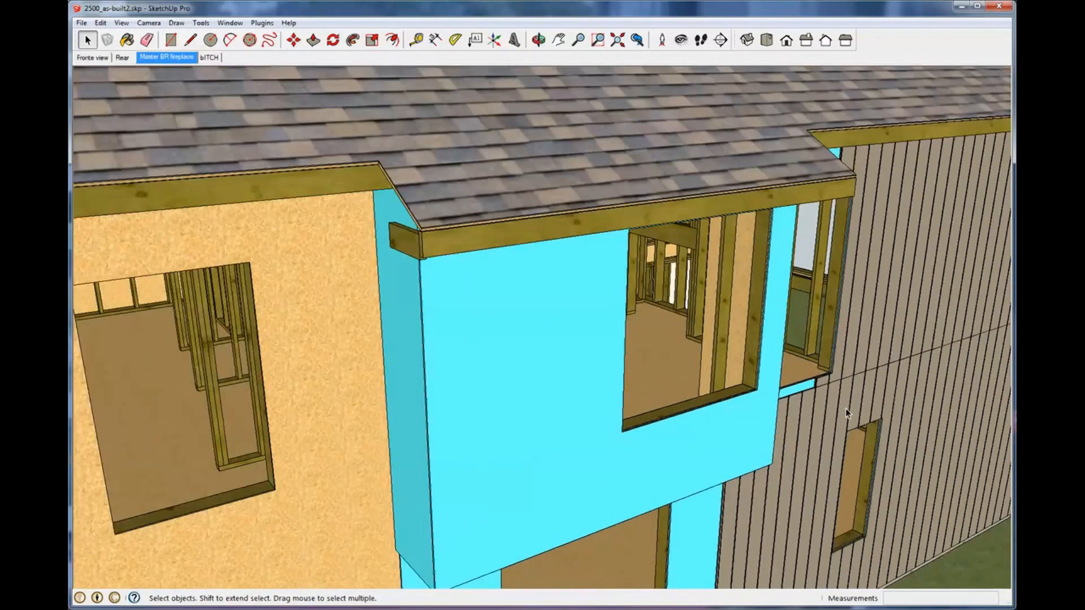
Step: Open the Layers window for the house model
{"action": "middle_click_drag", "start_coordinate": [846, 409], "coordinate": [521, 366]}
{"action": "scroll", "coordinate": [724, 392], "scroll_direction": "down", "scroll_amount": 5}
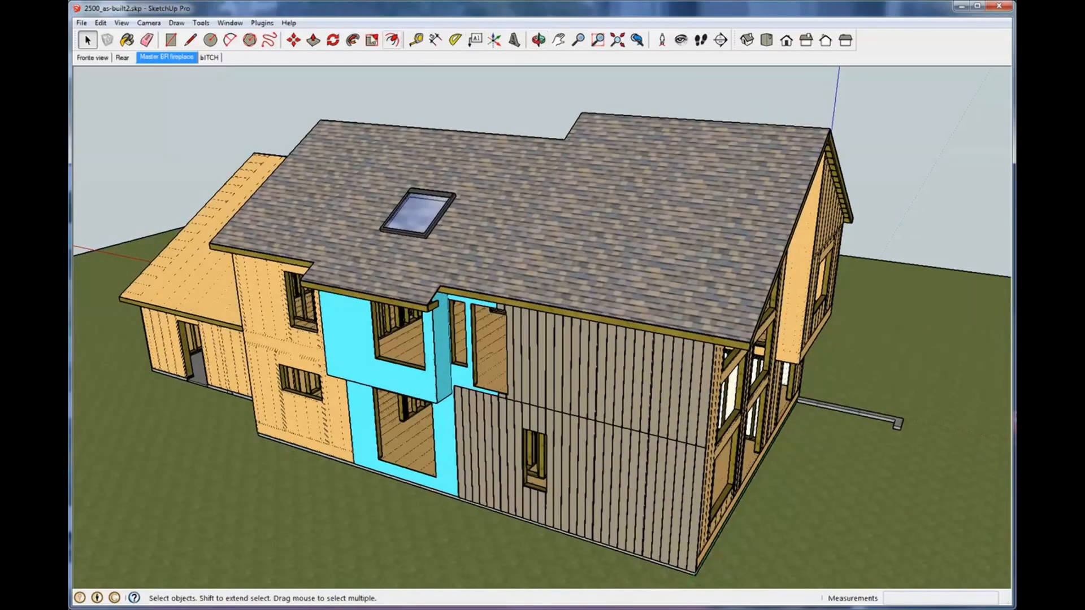
{"action": "left_click", "coordinate": [234, 26]}
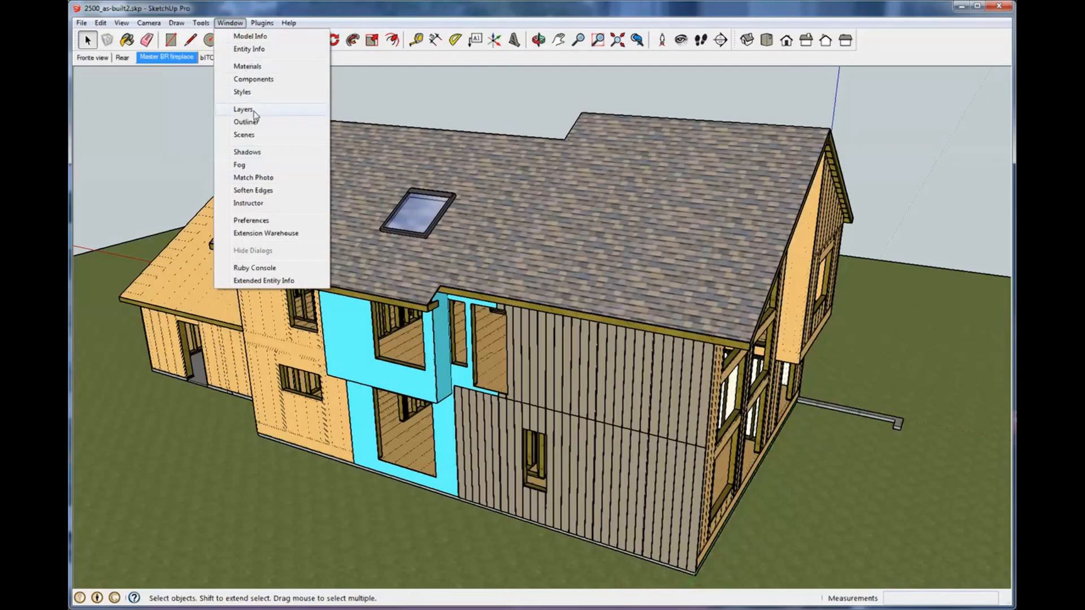
{"action": "left_click", "coordinate": [254, 113]}
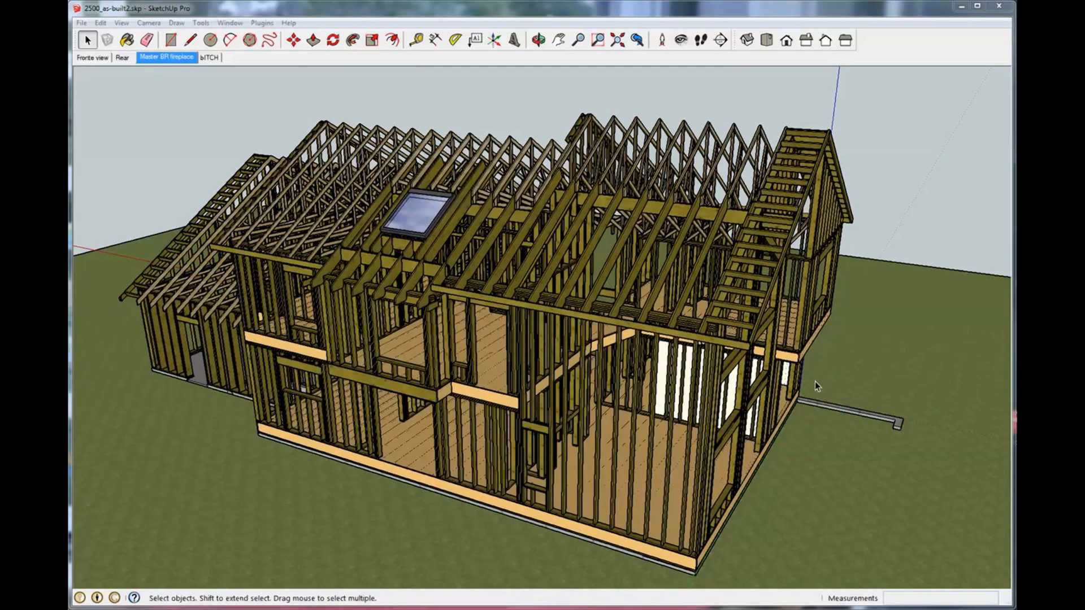
Step: Examine the exposed wall and roof framing from outside the house and from within the upper floor
{"action": "middle_click_drag", "start_coordinate": [815, 381], "coordinate": [621, 365]}
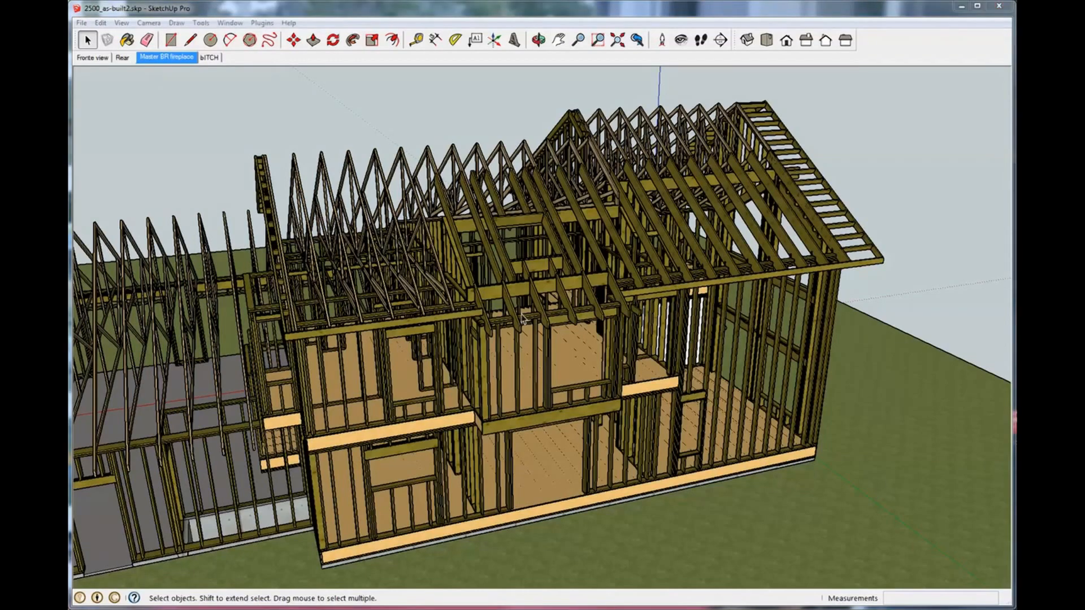
{"action": "middle_click_drag", "start_coordinate": [522, 318], "coordinate": [542, 339]}
{"action": "scroll", "coordinate": [502, 304], "scroll_direction": "up", "scroll_amount": 3}
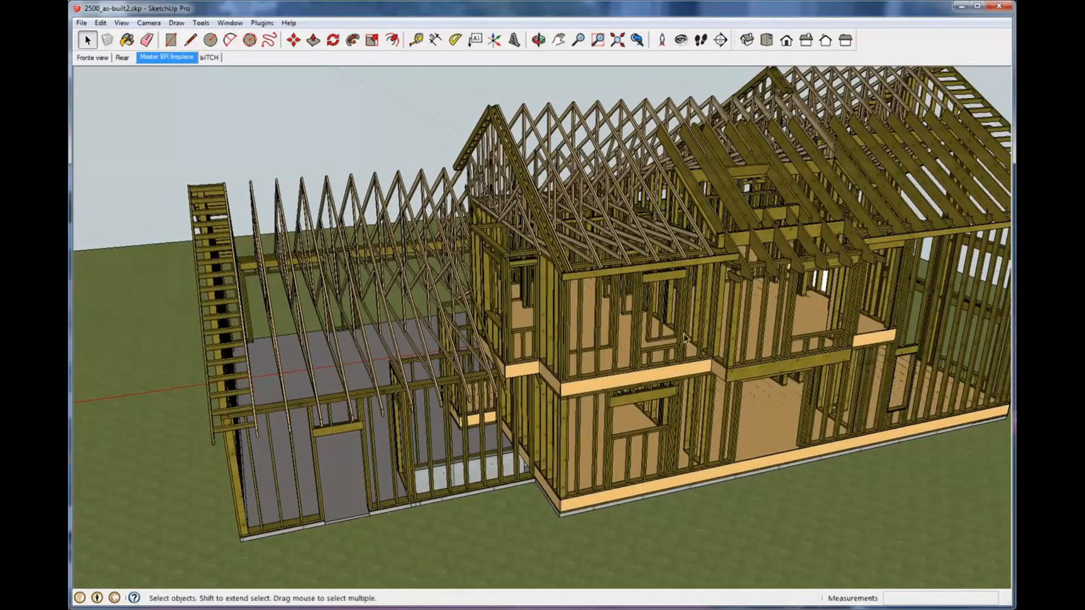
{"action": "middle_click_drag", "start_coordinate": [786, 323], "coordinate": [417, 281]}
{"action": "scroll", "coordinate": [784, 313], "scroll_direction": "up", "scroll_amount": 5}
{"action": "scroll", "coordinate": [784, 313], "scroll_direction": "up", "scroll_amount": 6}
{"action": "scroll", "coordinate": [417, 281], "scroll_direction": "up", "scroll_amount": 3}
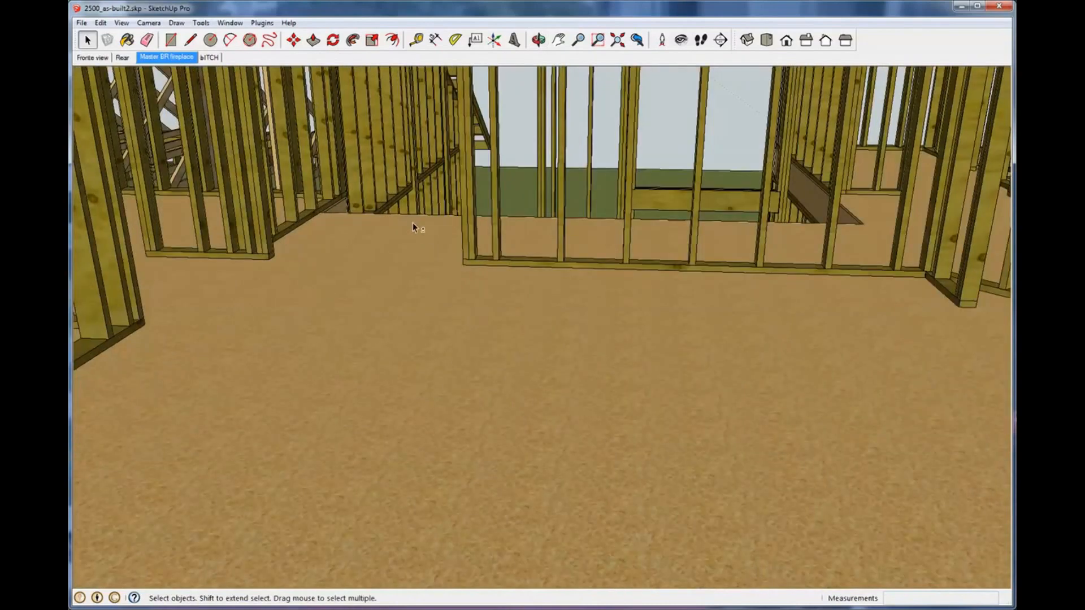
{"action": "middle_click_drag", "start_coordinate": [416, 226], "coordinate": [405, 451], "text": "shift"}
{"action": "mouse_move", "coordinate": [502, 361]}
{"action": "middle_mouse_down"}
{"action": "mouse_move", "coordinate": [495, 367]}
{"action": "mouse_move", "coordinate": [511, 362]}
{"action": "middle_mouse_up"}
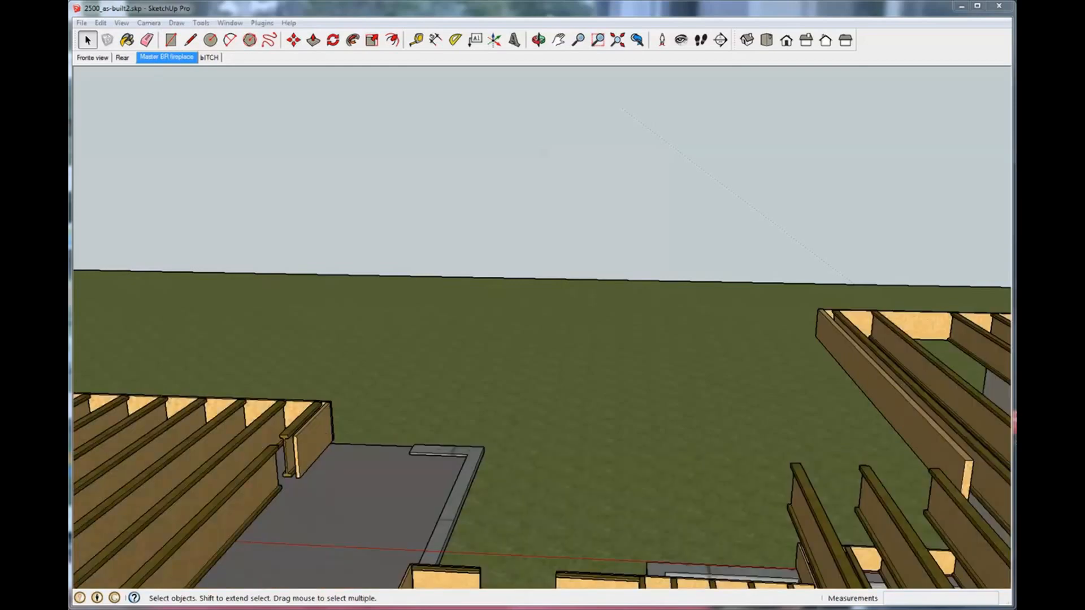
Step: Examine the concrete foundation walls, slab and steel beams of the house from several angles
{"action": "middle_click_drag", "start_coordinate": [720, 375], "coordinate": [882, 376]}
{"action": "middle_click_drag", "start_coordinate": [742, 309], "coordinate": [670, 260], "text": "shift"}
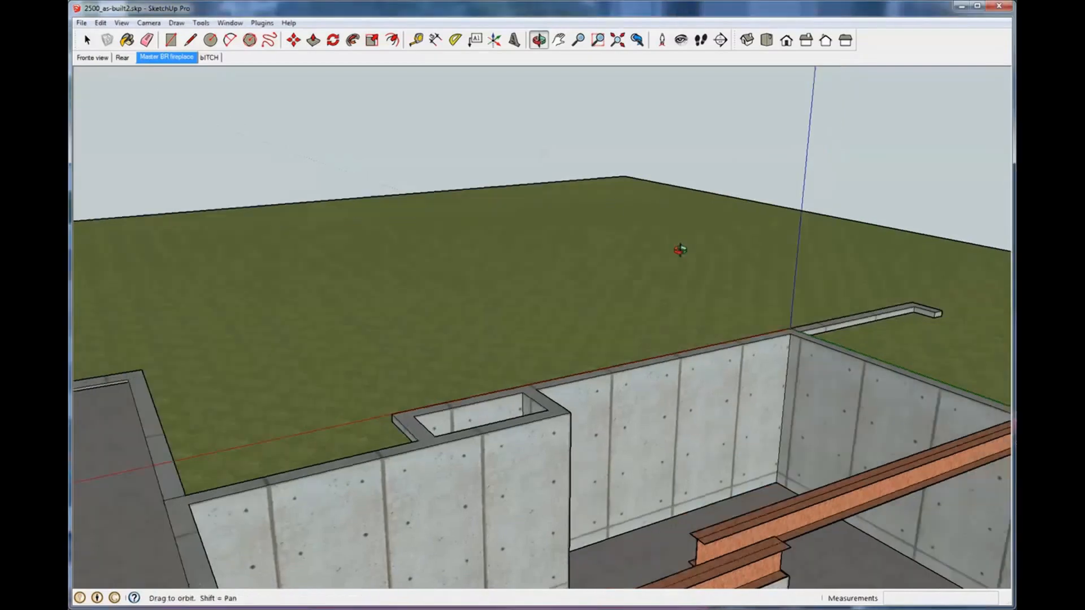
{"action": "middle_click_drag", "start_coordinate": [678, 249], "coordinate": [836, 298]}
{"action": "scroll", "coordinate": [835, 295], "scroll_direction": "down", "scroll_amount": 4}
{"action": "middle_click_drag", "start_coordinate": [607, 298], "coordinate": [882, 362]}
{"action": "middle_click_drag", "start_coordinate": [882, 362], "coordinate": [697, 308], "text": "shift"}
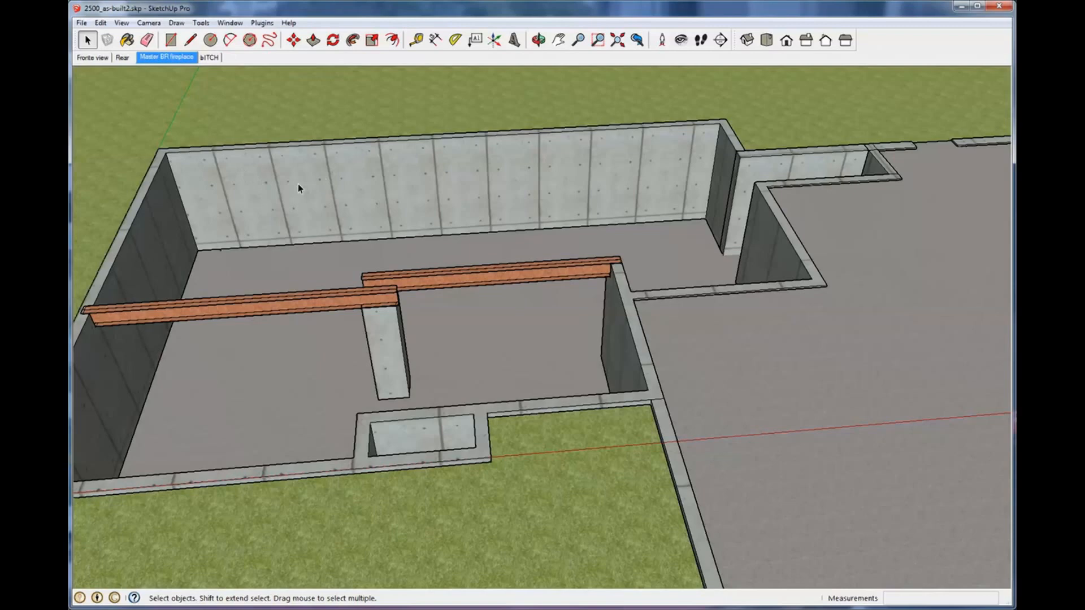
Step: Start a new blank model without saving changes to 2500_as-built2.skp
{"action": "left_click", "coordinate": [83, 23]}
{"action": "left_click", "coordinate": [98, 37]}
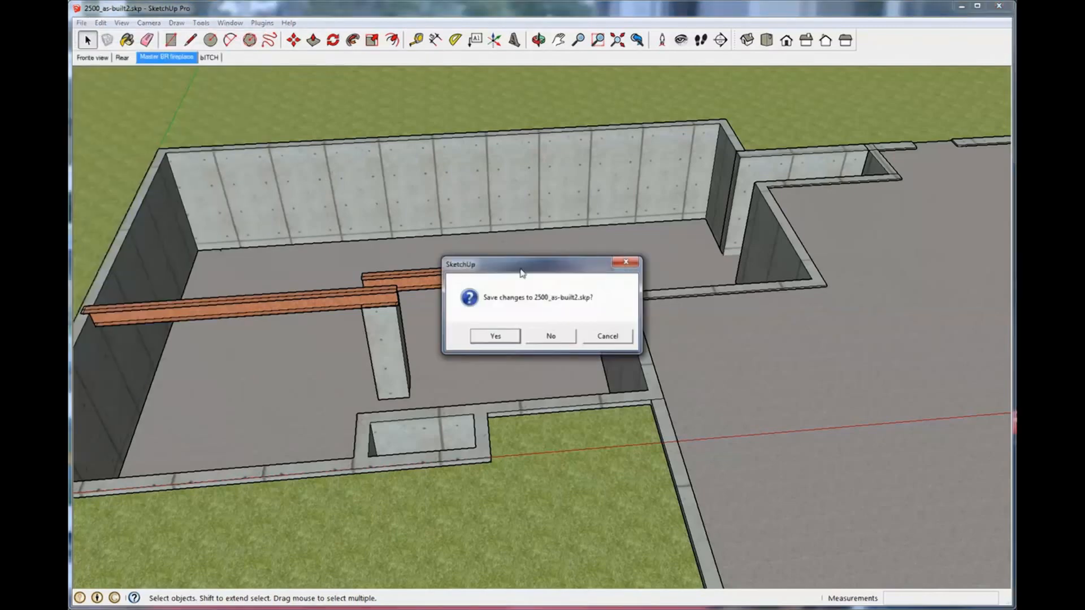
{"action": "left_click", "coordinate": [560, 336]}
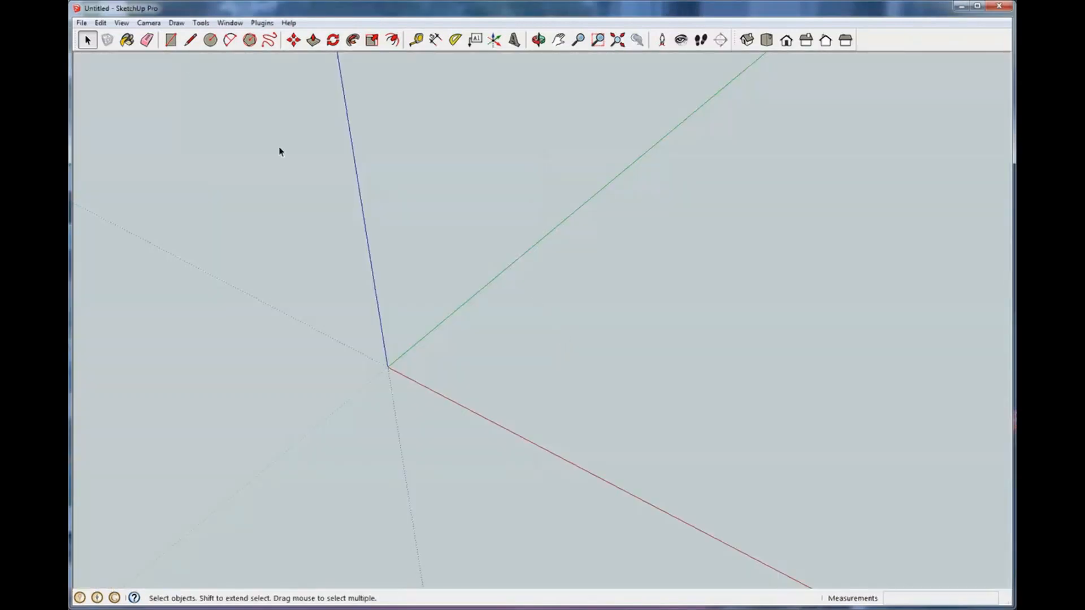
Step: Set the default drawing template to Product Design and Woodworking with inch units
{"action": "left_click", "coordinate": [200, 23]}
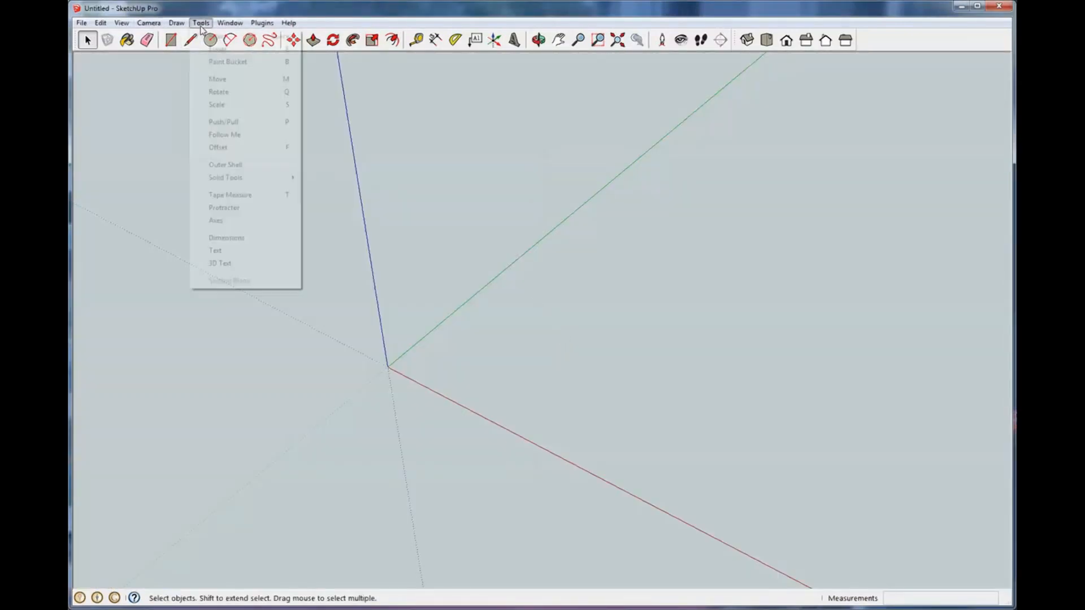
{"action": "mouse_move", "coordinate": [230, 23]}
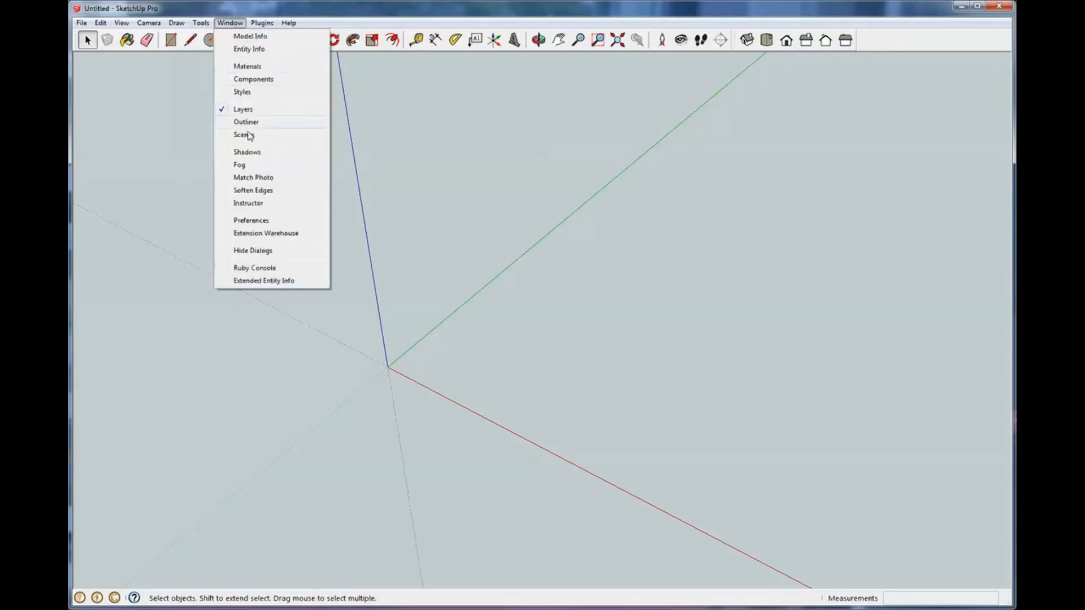
{"action": "left_click", "coordinate": [257, 214]}
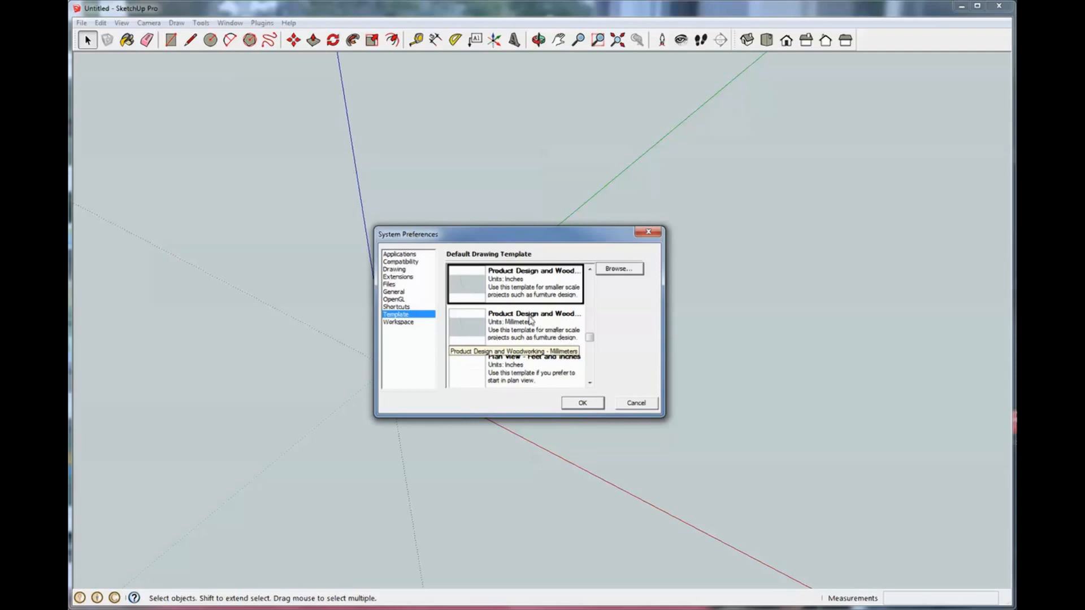
{"action": "left_click", "coordinate": [583, 403]}
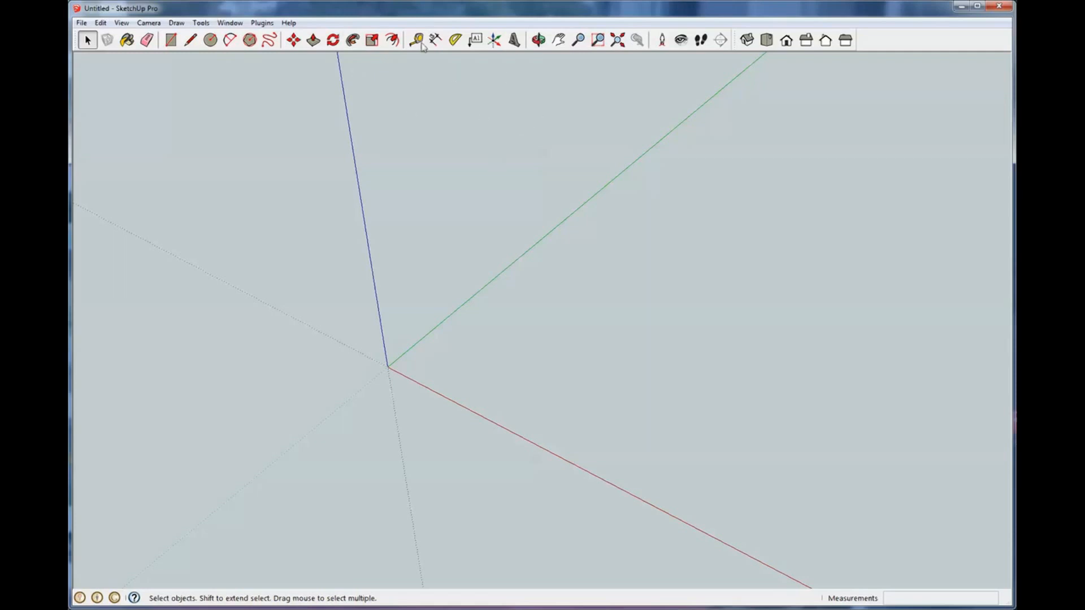
Step: Set the model's length unit format to Fractional in the model information settings
{"action": "left_click", "coordinate": [236, 25]}
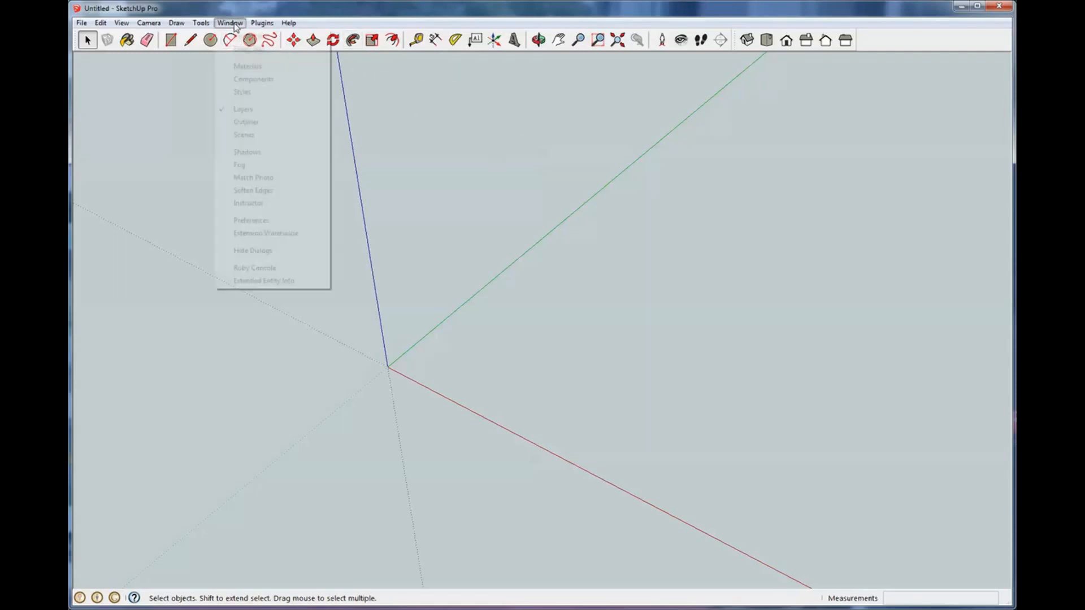
{"action": "left_click", "coordinate": [245, 37]}
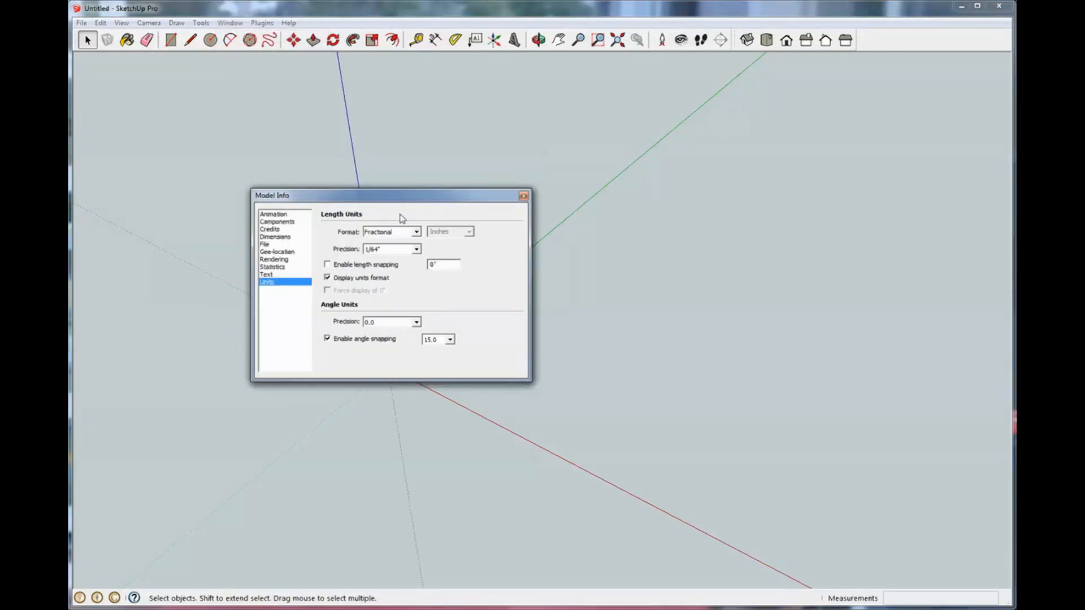
{"action": "left_click_drag", "start_coordinate": [407, 198], "coordinate": [456, 174]}
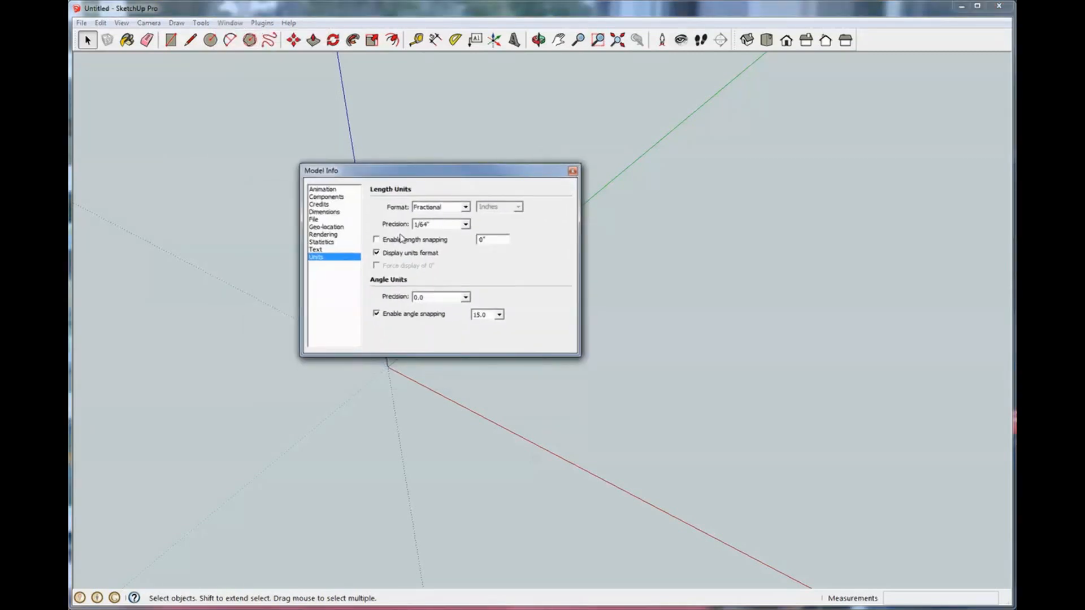
{"action": "left_click", "coordinate": [453, 208]}
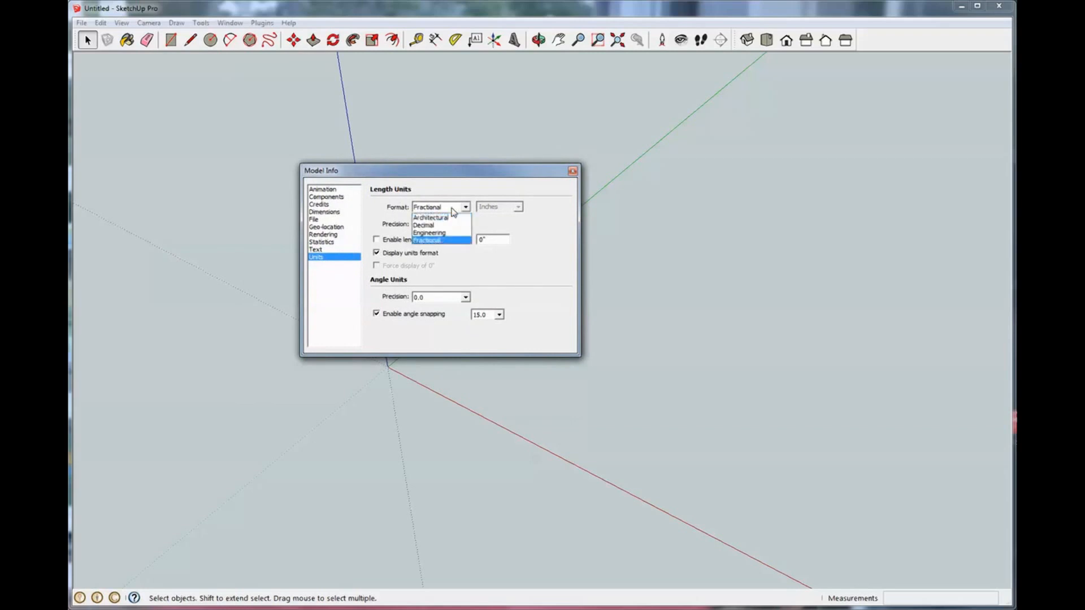
{"action": "left_click", "coordinate": [447, 242]}
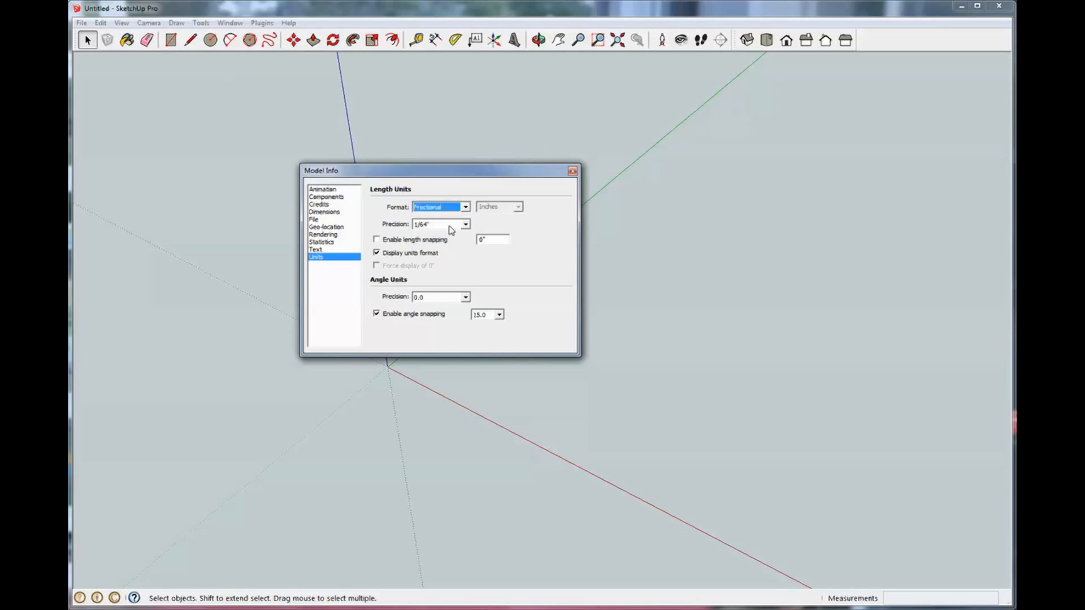
Step: Set the length precision to 1/8", toggle length snapping, and close the model information settings
{"action": "left_click", "coordinate": [451, 225]}
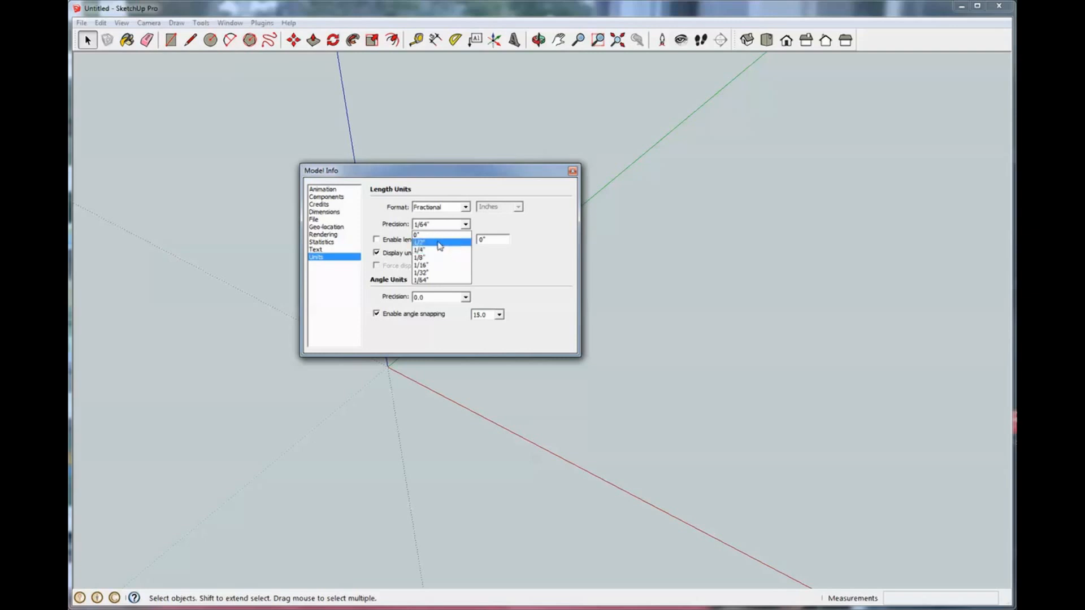
{"action": "left_click", "coordinate": [437, 258]}
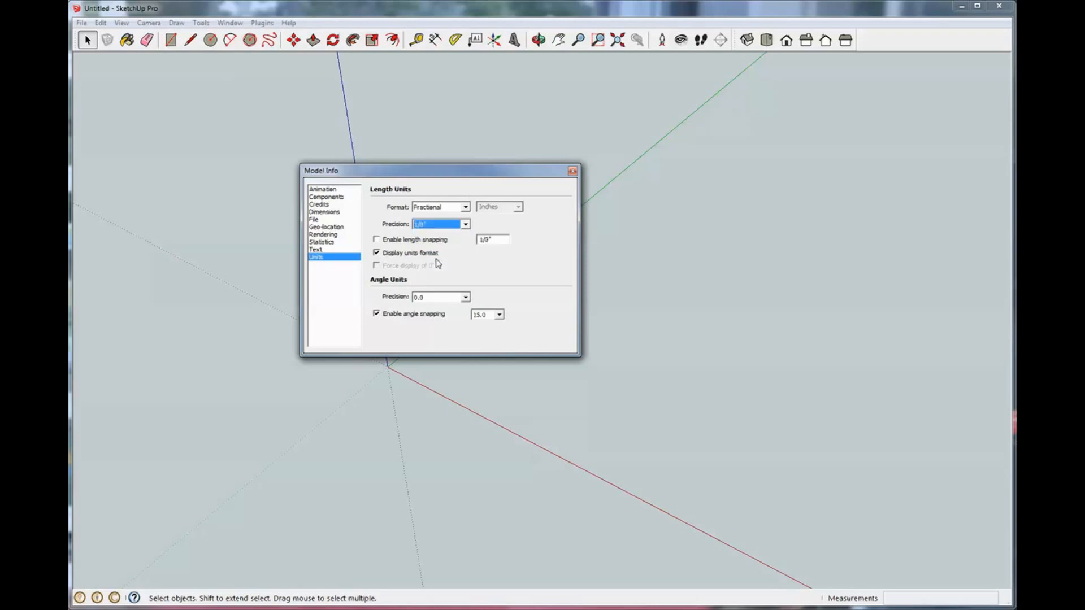
{"action": "left_click", "coordinate": [385, 243]}
{"action": "left_click", "coordinate": [573, 170]}
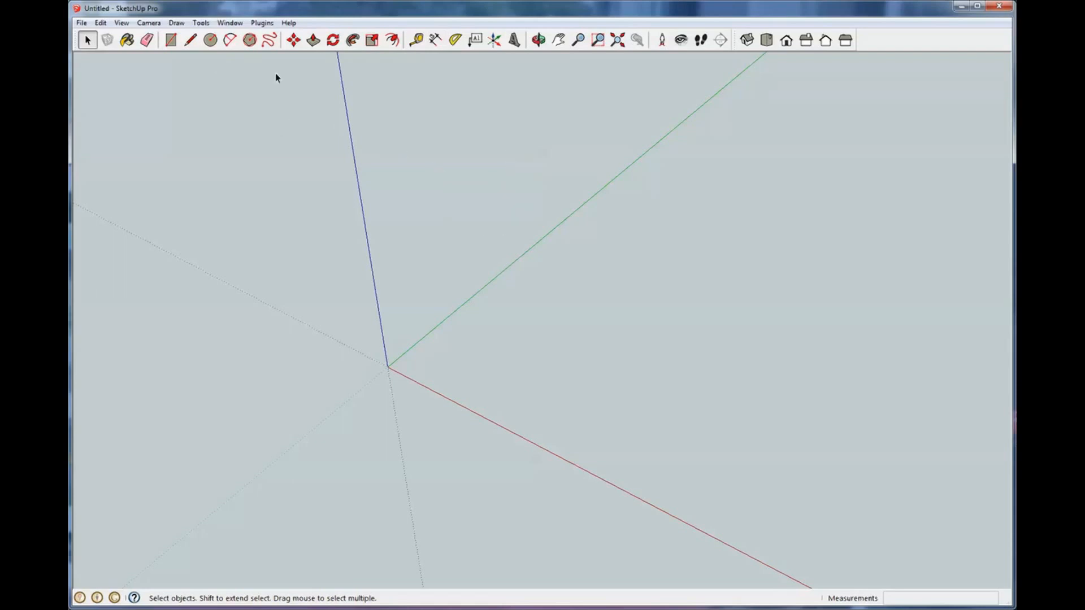
Step: Draw one long freehand-placed line from the origin into the area between the green and red axes
{"action": "left_click", "coordinate": [191, 41]}
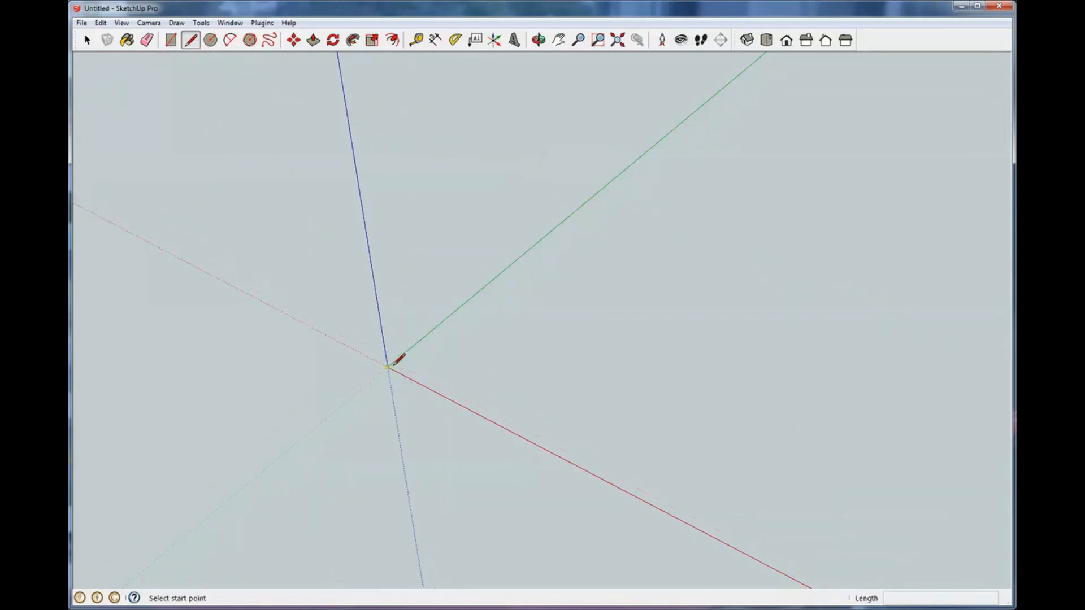
{"action": "left_click", "coordinate": [388, 366]}
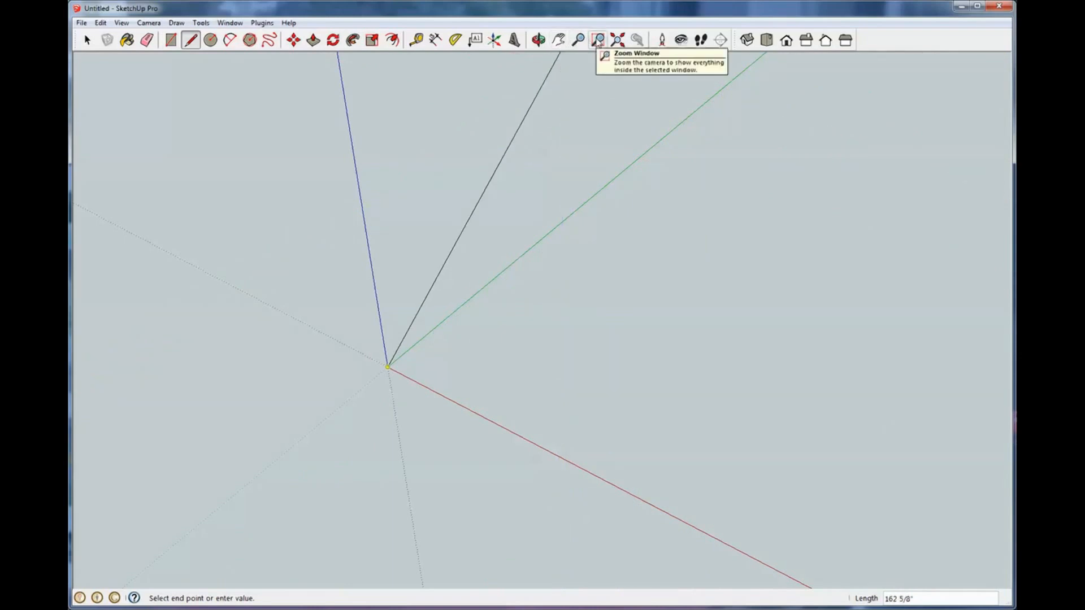
{"action": "left_click", "coordinate": [559, 41]}
{"action": "left_click_drag", "start_coordinate": [870, 115], "coordinate": [650, 243]}
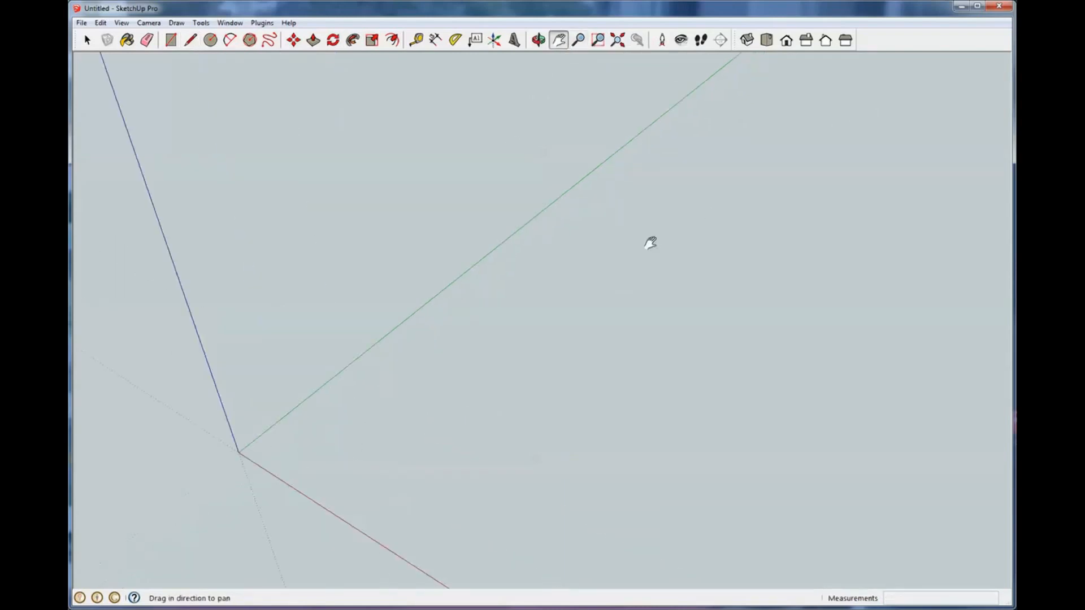
{"action": "left_click_drag", "start_coordinate": [792, 165], "coordinate": [673, 225]}
{"action": "left_click_drag", "start_coordinate": [809, 170], "coordinate": [676, 220]}
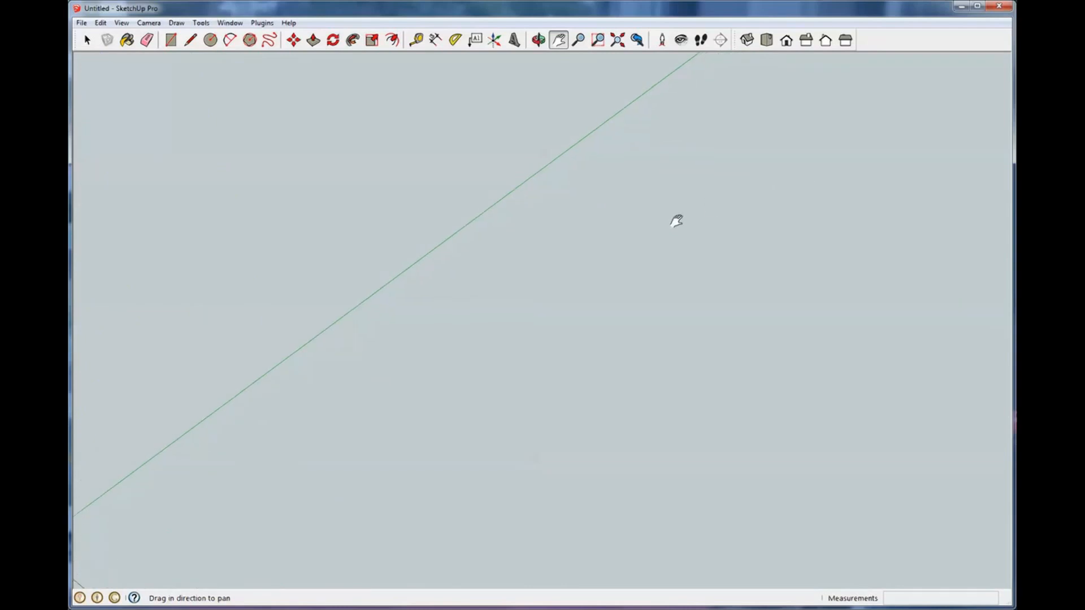
{"action": "left_click_drag", "start_coordinate": [826, 167], "coordinate": [644, 215]}
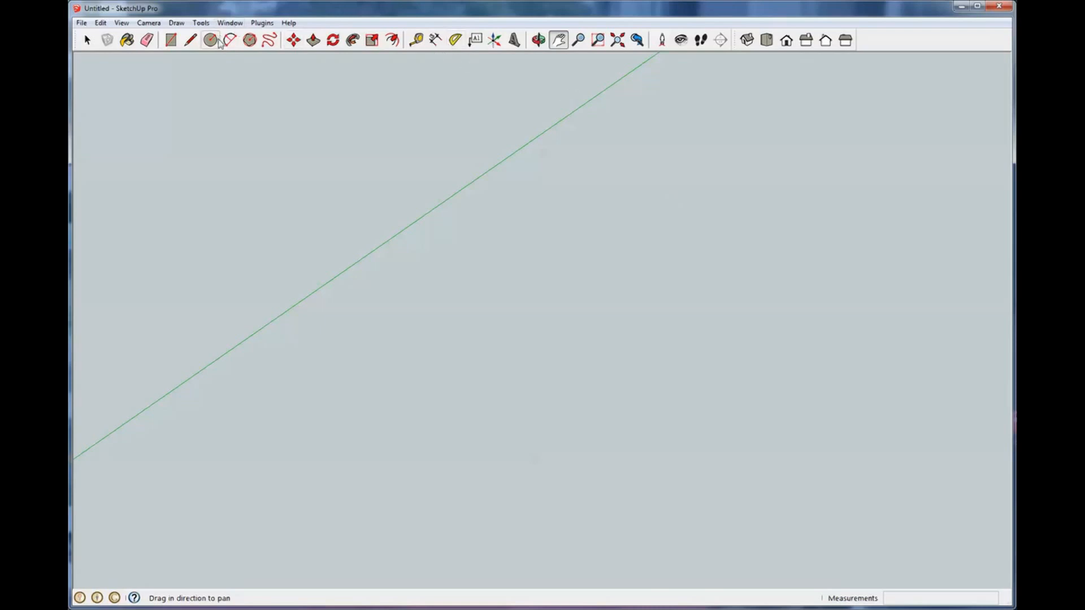
{"action": "left_click", "coordinate": [189, 40]}
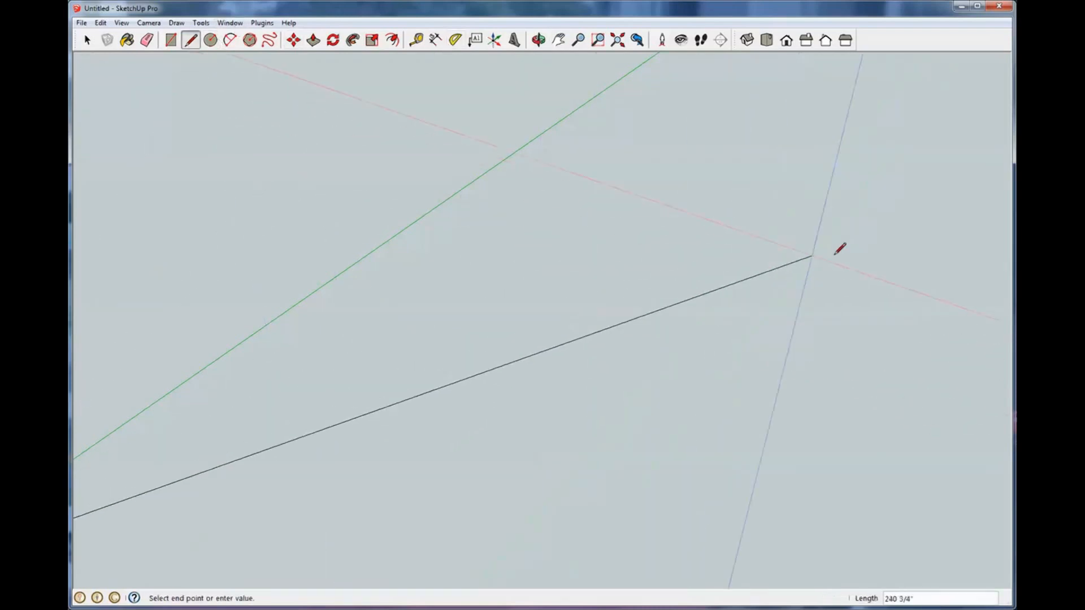
{"action": "left_click", "coordinate": [883, 233]}
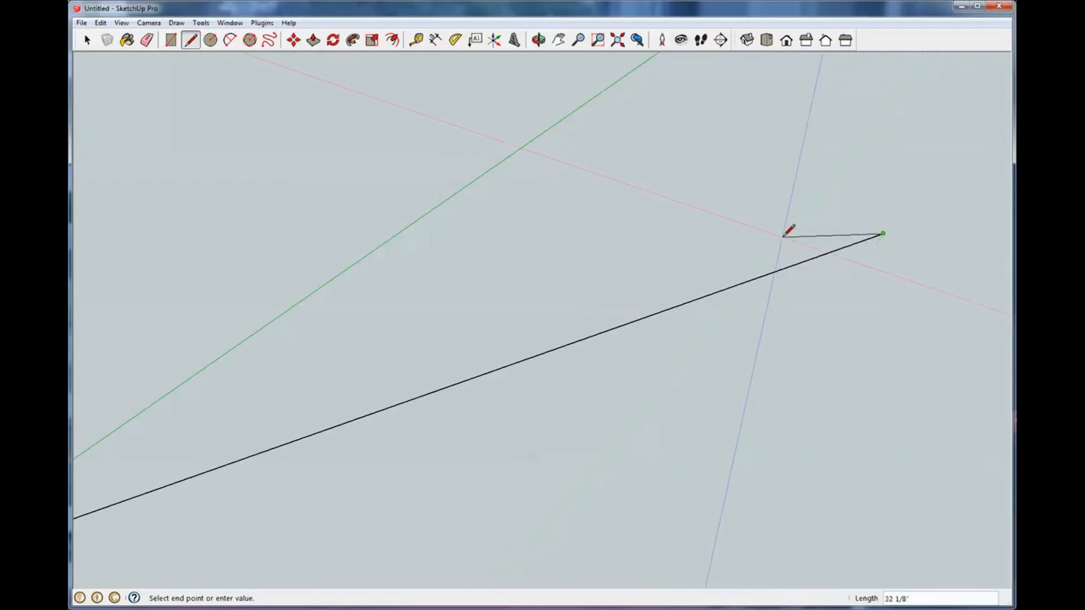
{"action": "key", "text": "space"}
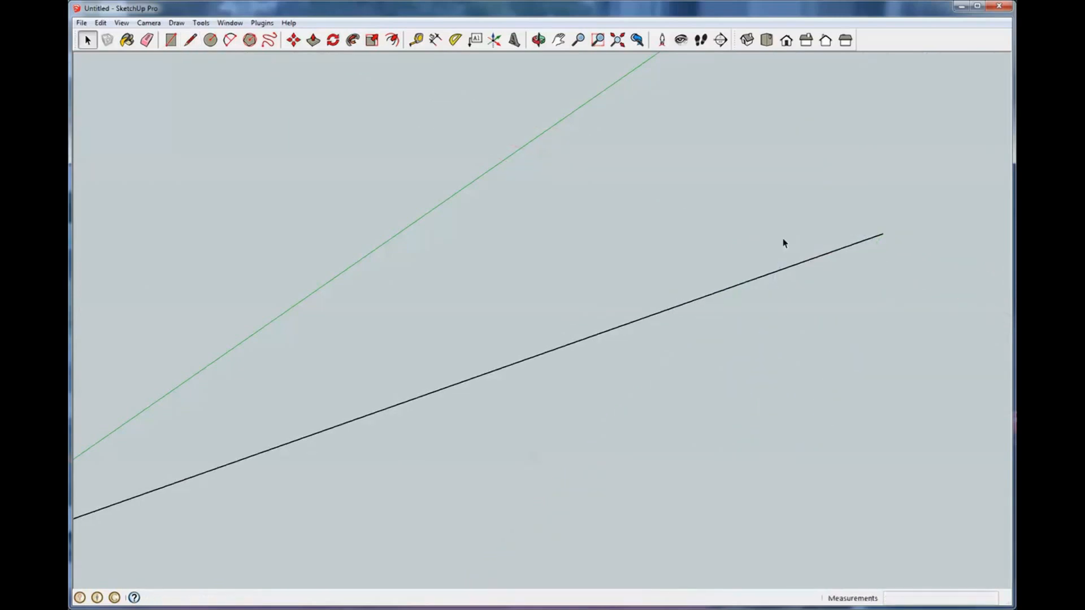
Step: Delete the long line drawn from the origin
{"action": "scroll", "coordinate": [808, 233], "scroll_direction": "down", "scroll_amount": 4}
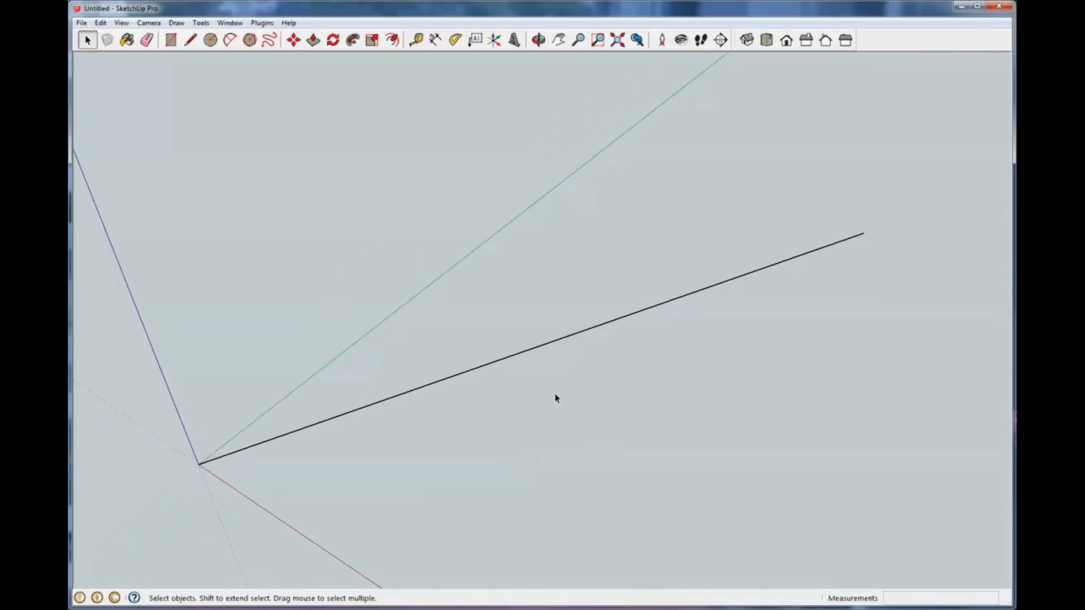
{"action": "left_click", "coordinate": [554, 326]}
{"action": "key", "text": "Delete"}
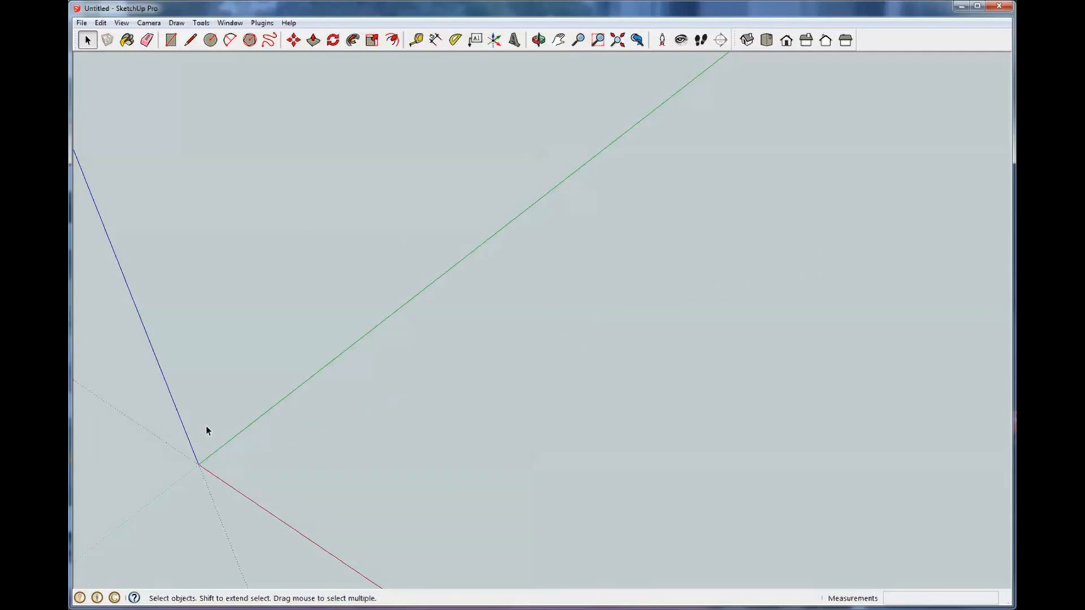
Step: Draw a freehand-placed line about 992 inches long from the origin, ending between the green and red axes
{"action": "middle_click_drag", "start_coordinate": [206, 429], "coordinate": [323, 119]}
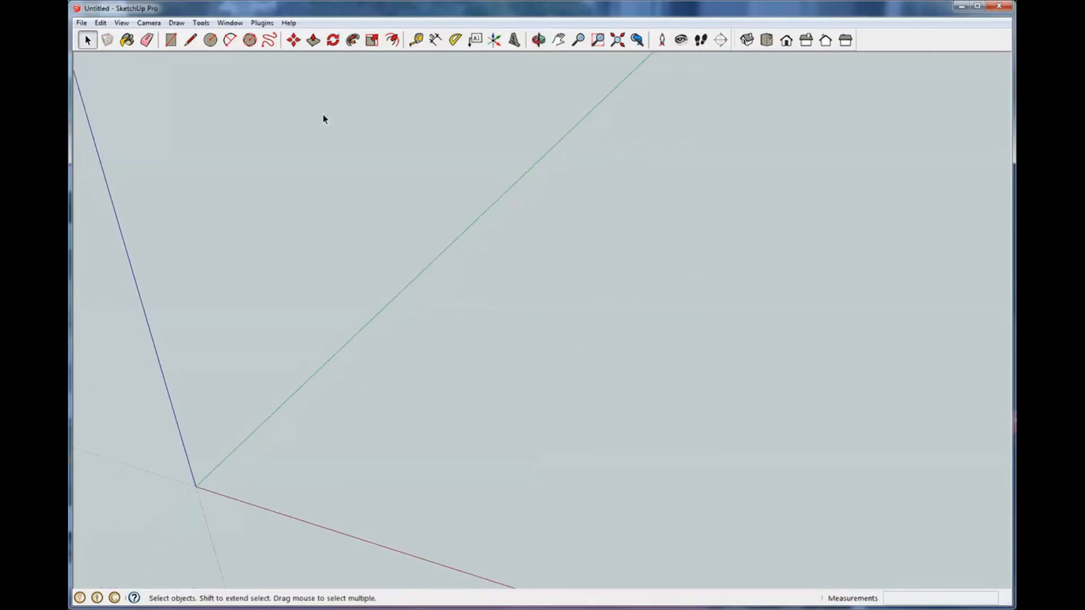
{"action": "left_click", "coordinate": [191, 41]}
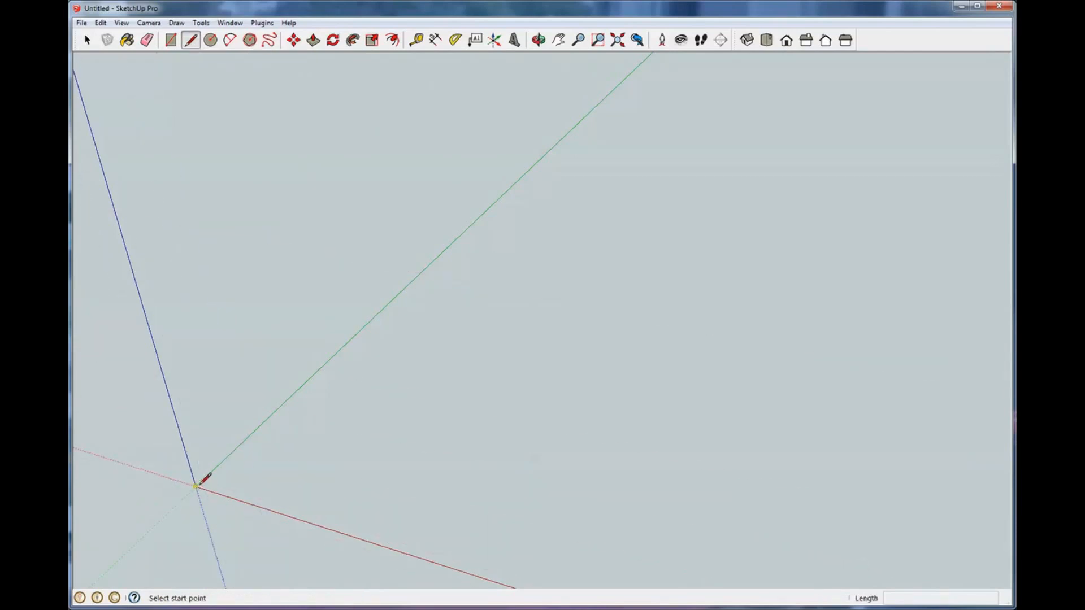
{"action": "left_click", "coordinate": [196, 486]}
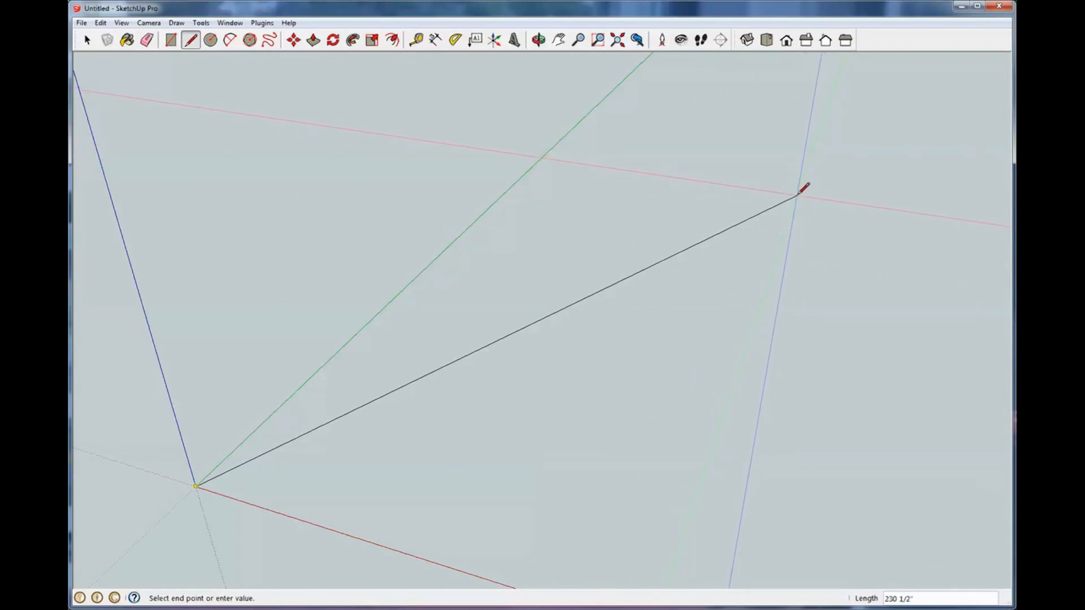
{"action": "scroll", "coordinate": [792, 187], "scroll_direction": "down", "scroll_amount": 6}
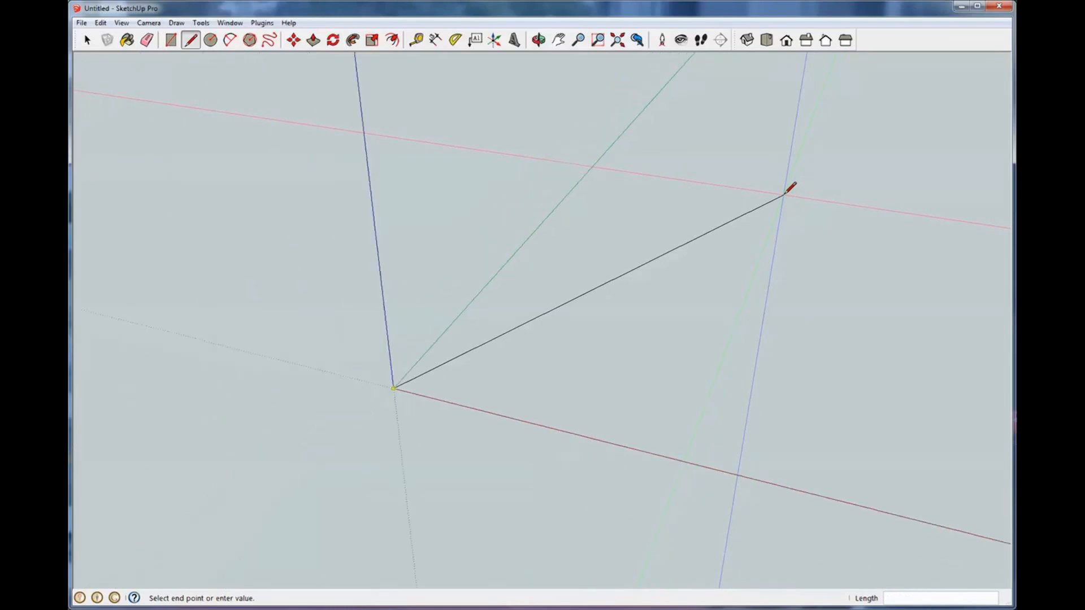
{"action": "scroll", "coordinate": [791, 186], "scroll_direction": "up", "scroll_amount": 8}
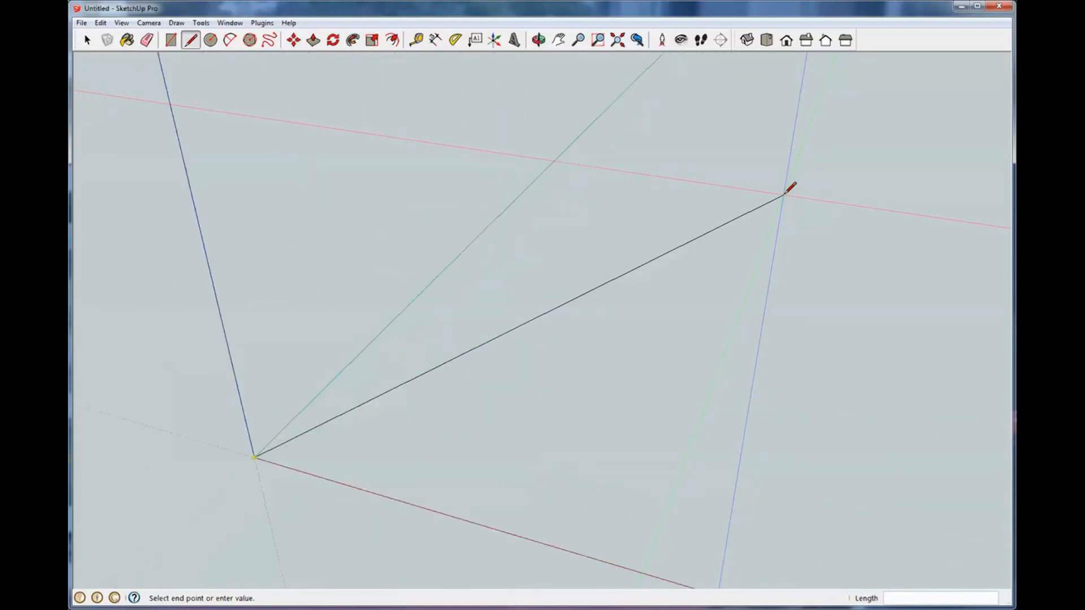
{"action": "scroll", "coordinate": [791, 186], "scroll_direction": "down", "scroll_amount": 7}
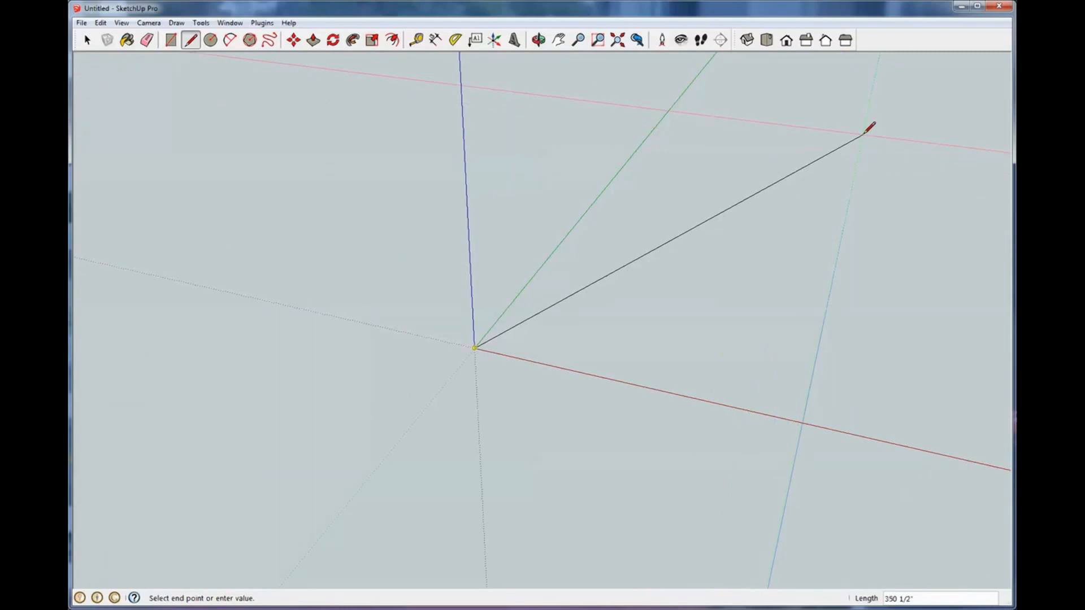
{"action": "key", "text": "o"}
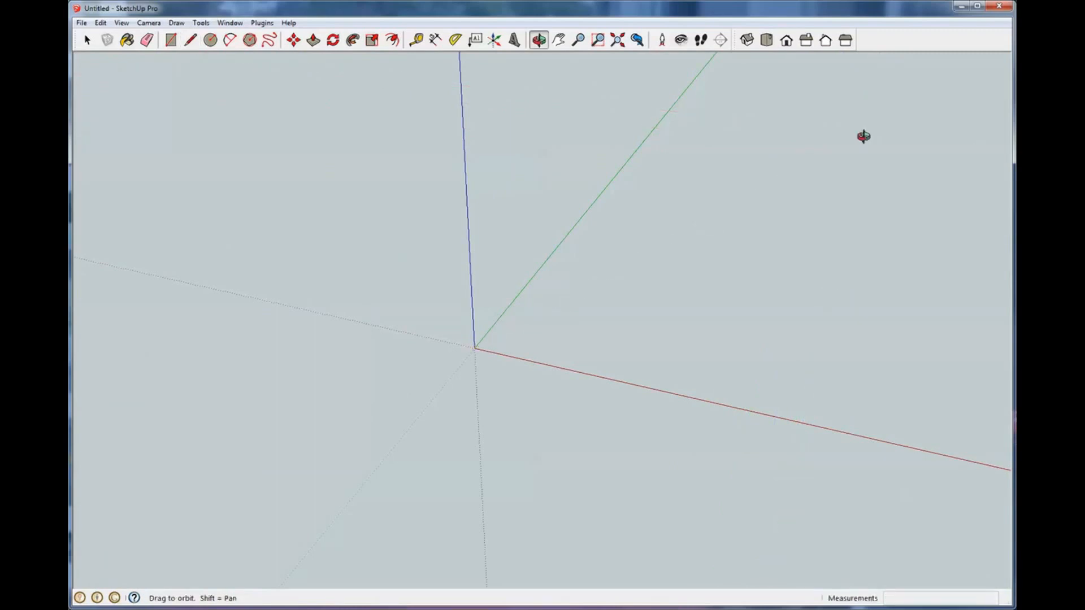
{"action": "left_click_drag", "start_coordinate": [863, 136], "coordinate": [868, 107]}
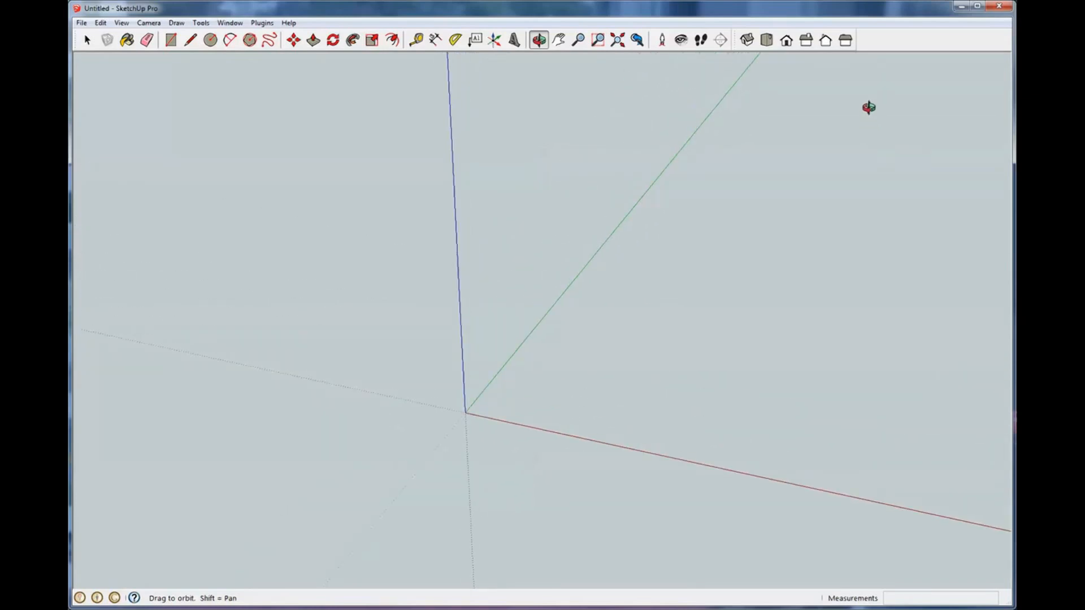
{"action": "key", "text": "l"}
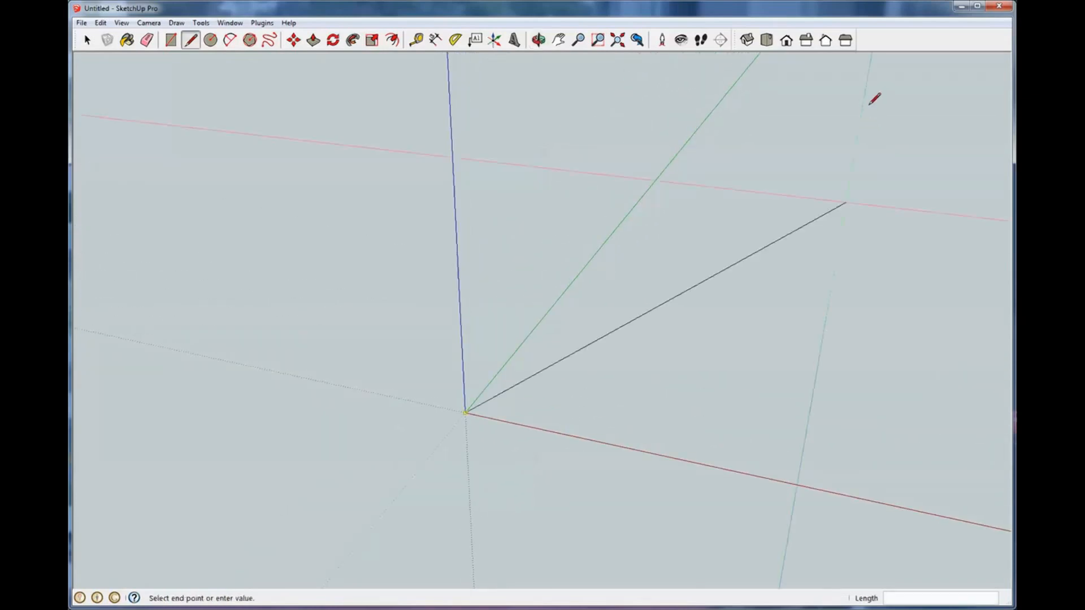
{"action": "key", "text": "o"}
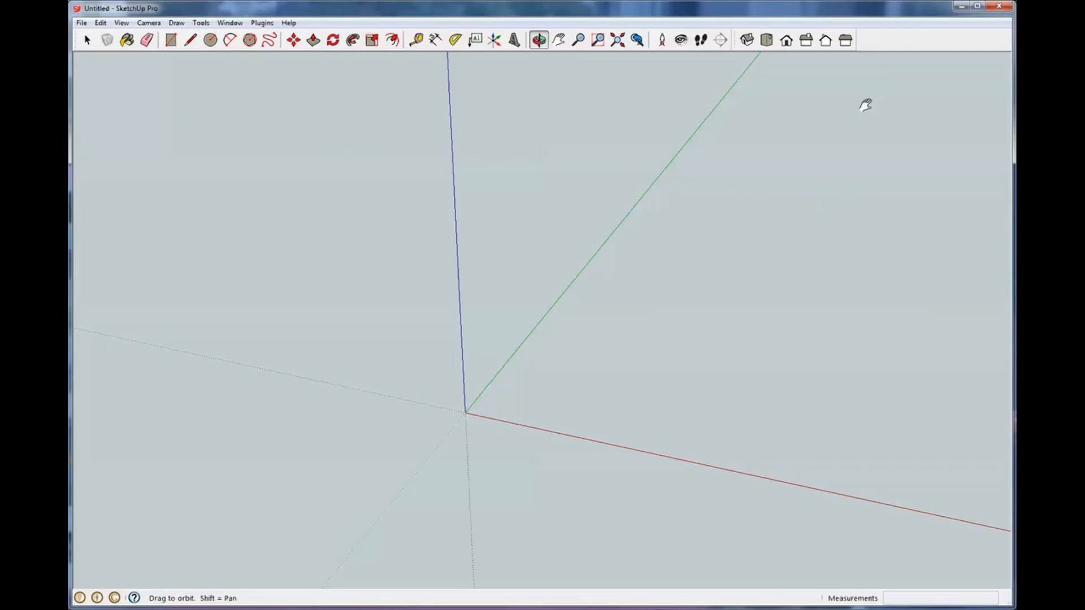
{"action": "left_click_drag", "start_coordinate": [865, 105], "coordinate": [552, 269], "text": "shift"}
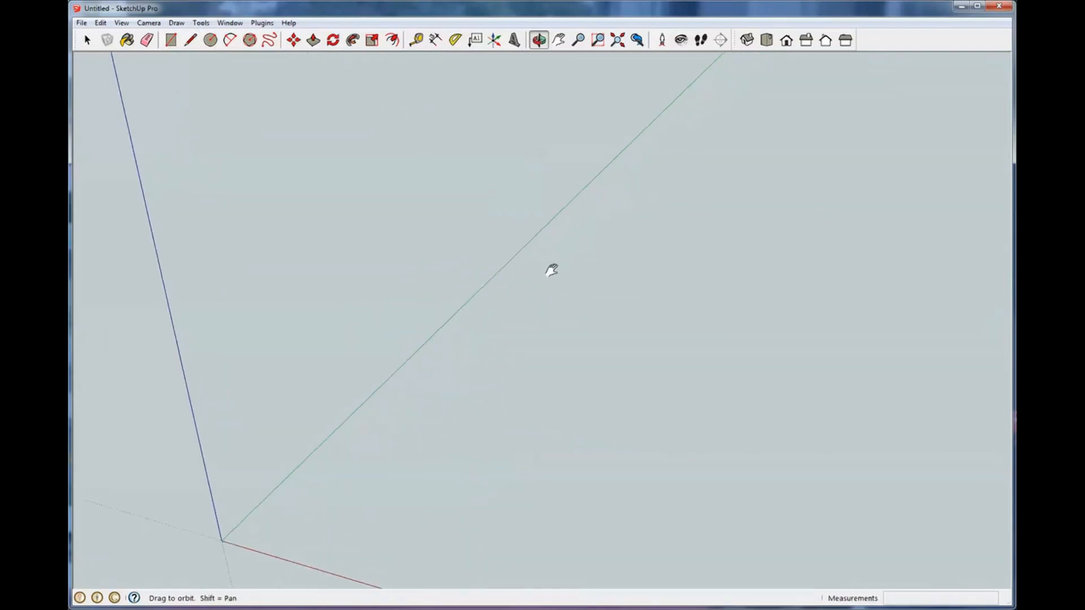
{"action": "key", "text": "o"}
{"action": "middle_click_drag", "start_coordinate": [841, 153], "coordinate": [637, 252], "text": "shift"}
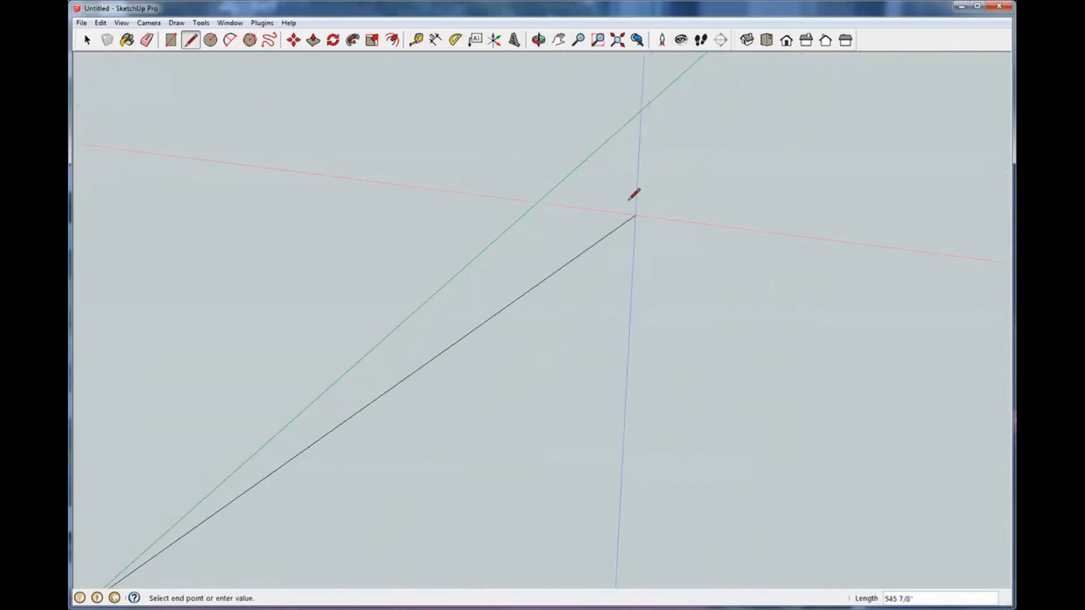
{"action": "middle_click_drag", "start_coordinate": [741, 229], "coordinate": [580, 315], "text": "shift"}
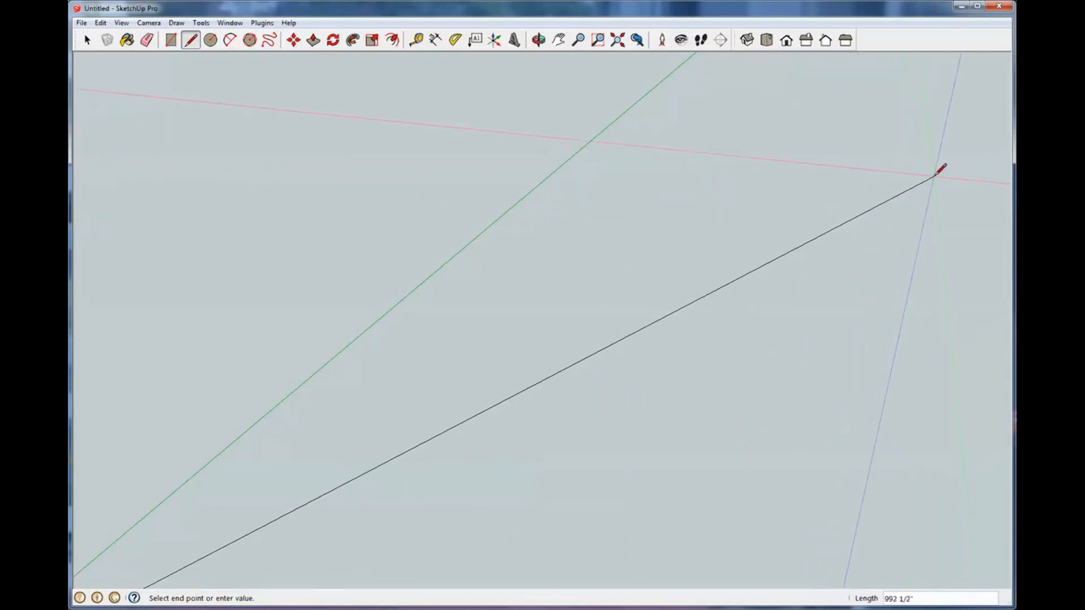
{"action": "left_click", "coordinate": [934, 176]}
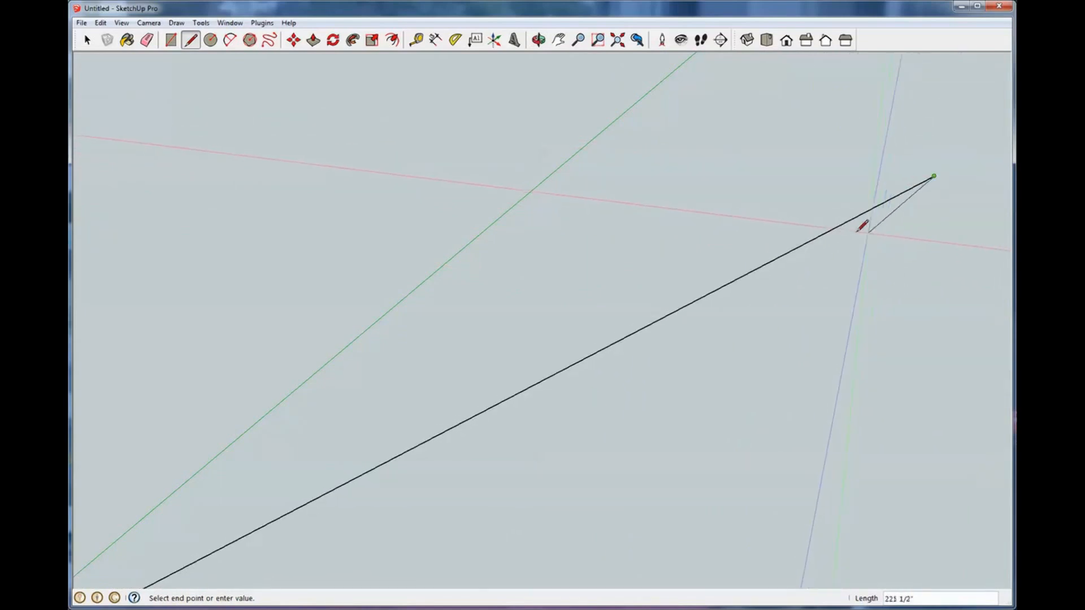
Step: Delete the line just drawn between the green and red axes
{"action": "scroll", "coordinate": [837, 229], "scroll_direction": "down", "scroll_amount": 5}
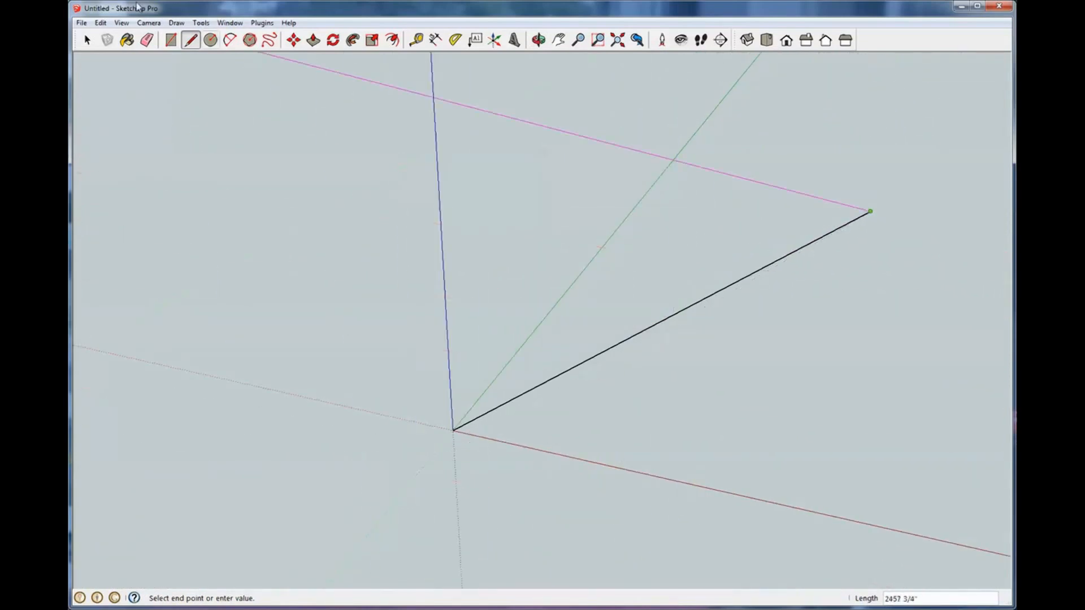
{"action": "left_click", "coordinate": [87, 40]}
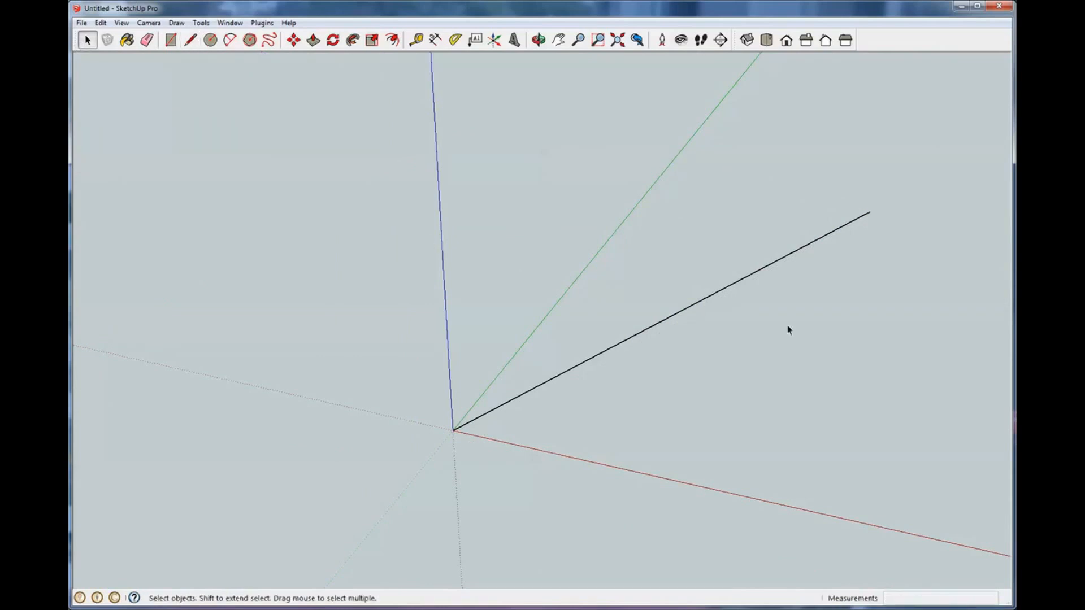
{"action": "left_click_drag", "start_coordinate": [816, 329], "coordinate": [731, 266]}
{"action": "key", "text": "Delete"}
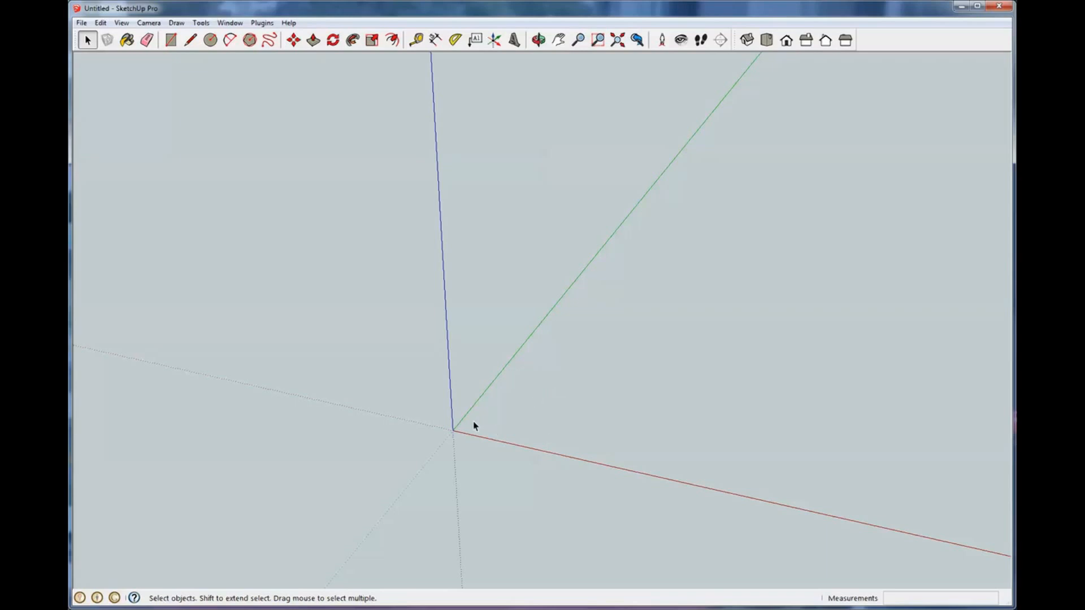
{"action": "scroll", "coordinate": [467, 438], "scroll_direction": "up", "scroll_amount": 3}
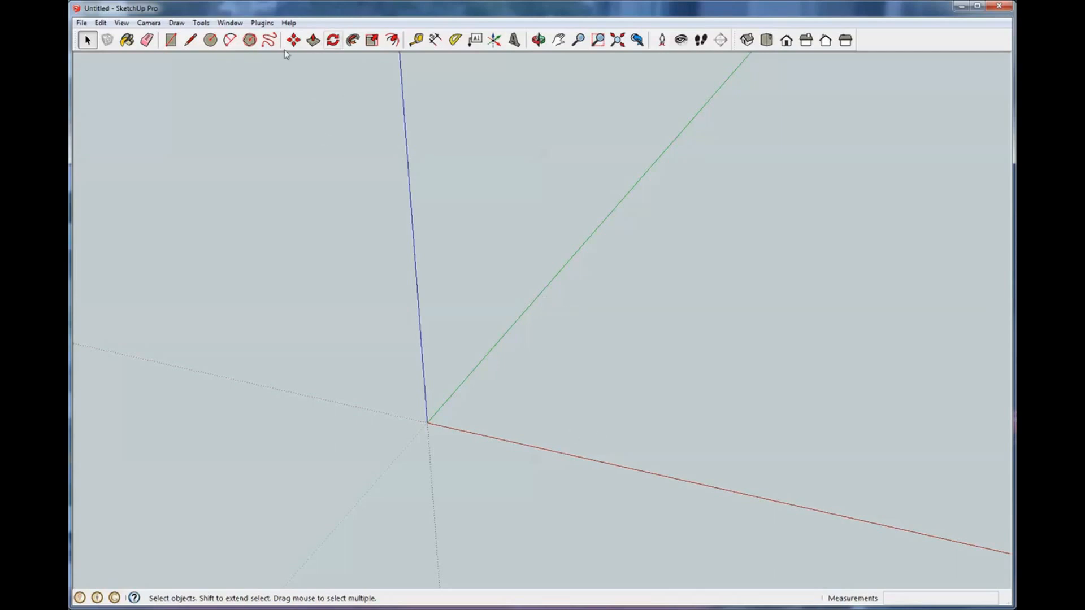
{"action": "left_click", "coordinate": [190, 39]}
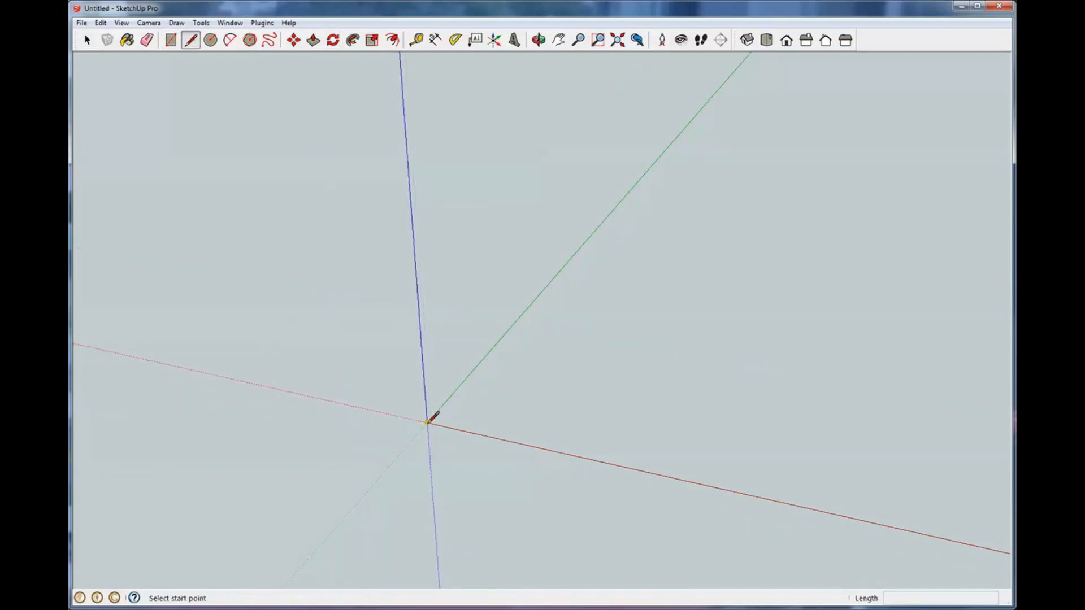
{"action": "left_click", "coordinate": [427, 421]}
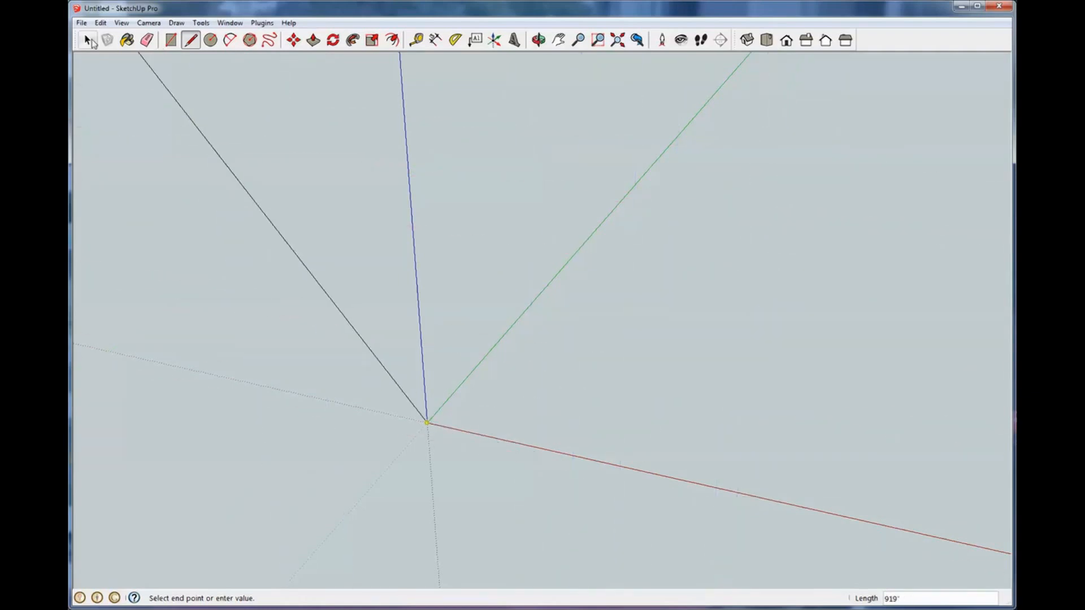
{"action": "left_click", "coordinate": [88, 40]}
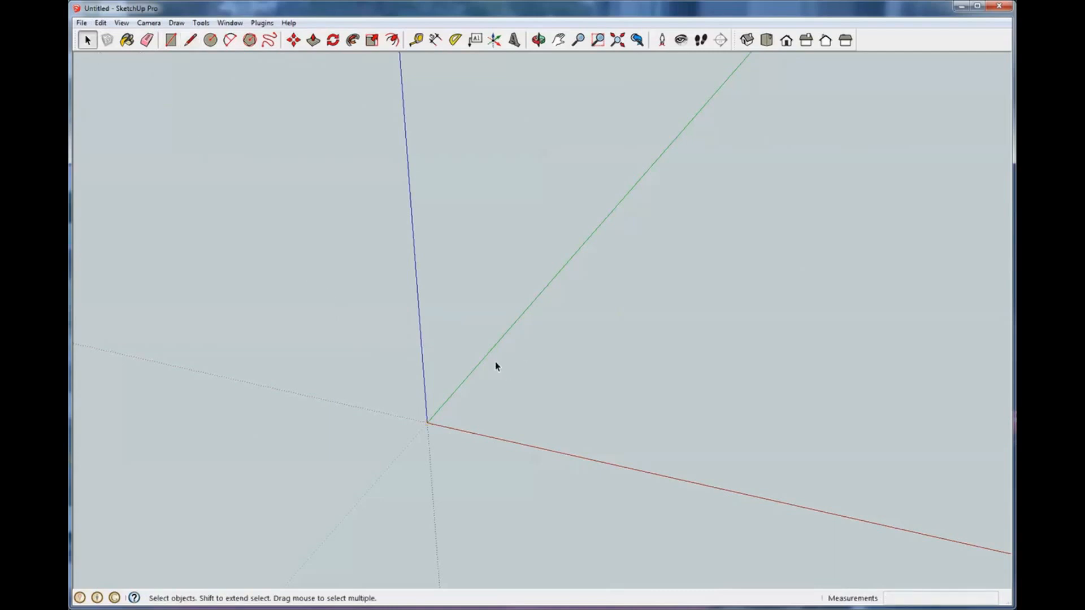
Step: Draw a rectangle from the origin along the red and green axes, about 177 by 413 inches
{"action": "left_click", "coordinate": [171, 40]}
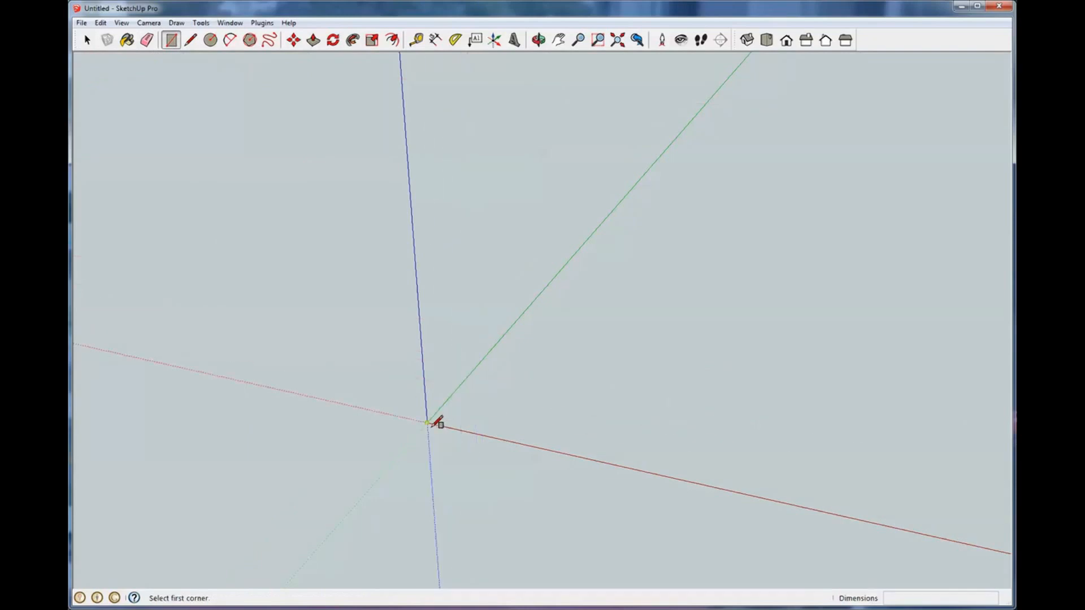
{"action": "left_click", "coordinate": [428, 423]}
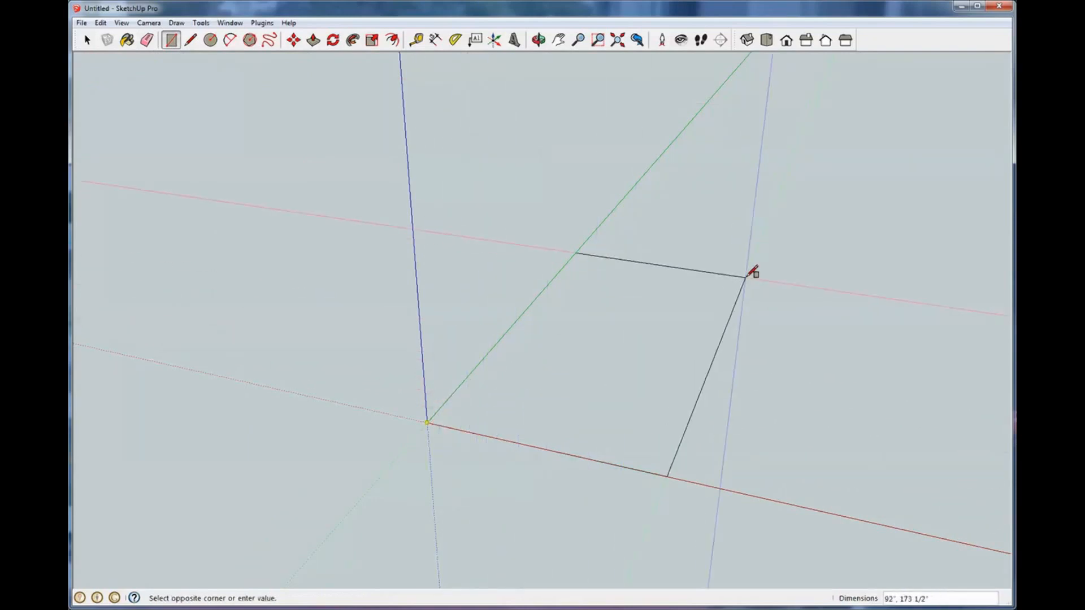
{"action": "left_click", "coordinate": [907, 169]}
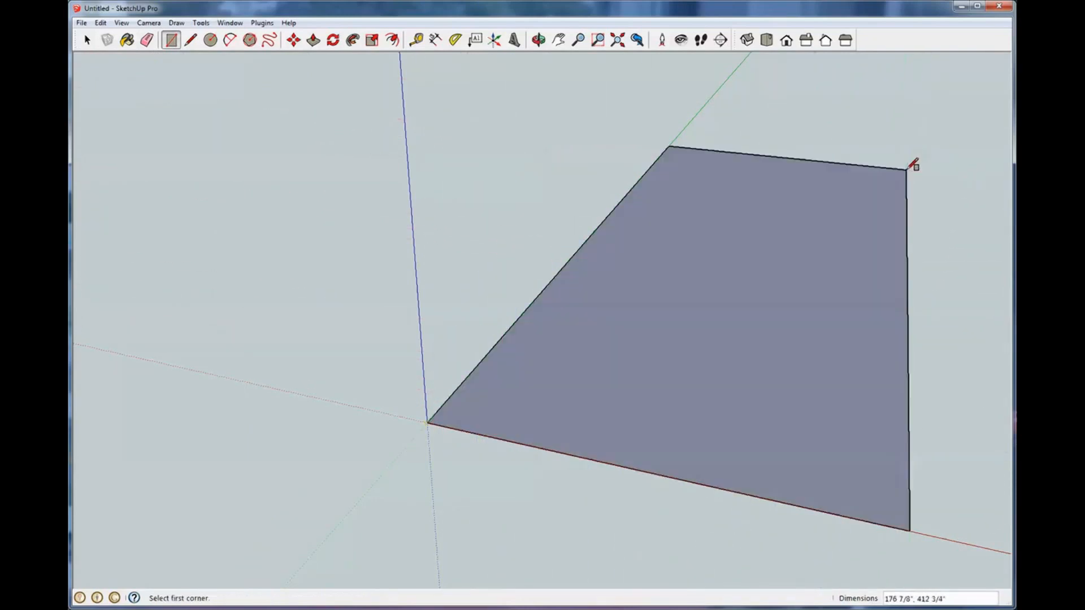
{"action": "left_click", "coordinate": [87, 40]}
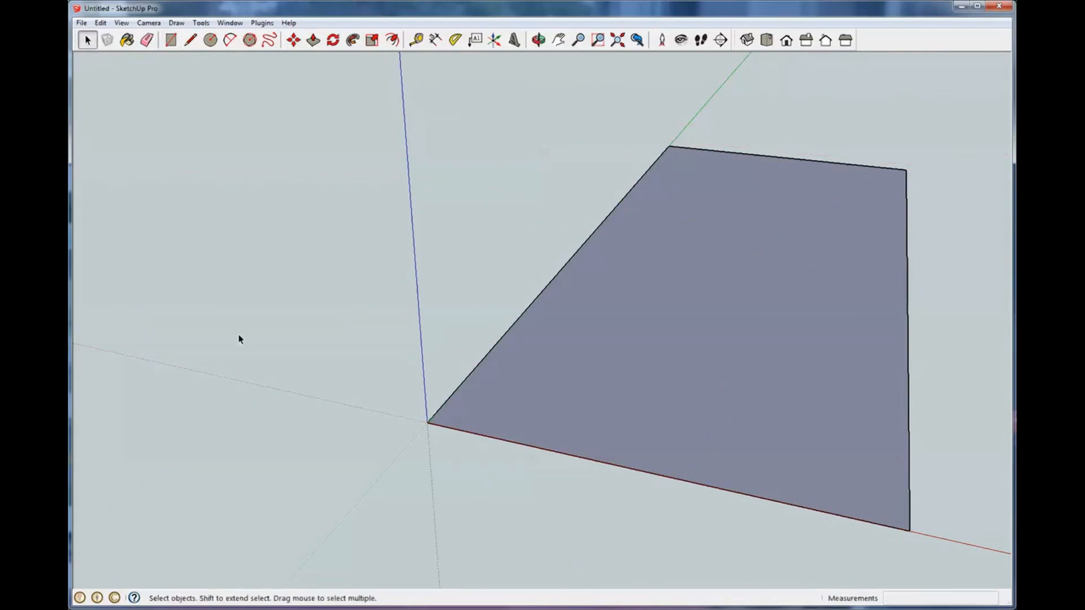
Step: Examine the rectangle on the ground plane from several sides and angles
{"action": "middle_click_drag", "start_coordinate": [324, 450], "coordinate": [214, 396]}
{"action": "middle_click_drag", "start_coordinate": [860, 439], "coordinate": [480, 446]}
{"action": "middle_click_drag", "start_coordinate": [550, 431], "coordinate": [412, 411]}
{"action": "scroll", "coordinate": [449, 414], "scroll_direction": "down", "scroll_amount": 5}
{"action": "middle_click_drag", "start_coordinate": [765, 482], "coordinate": [395, 501]}
{"action": "middle_click_drag", "start_coordinate": [787, 451], "coordinate": [426, 475]}
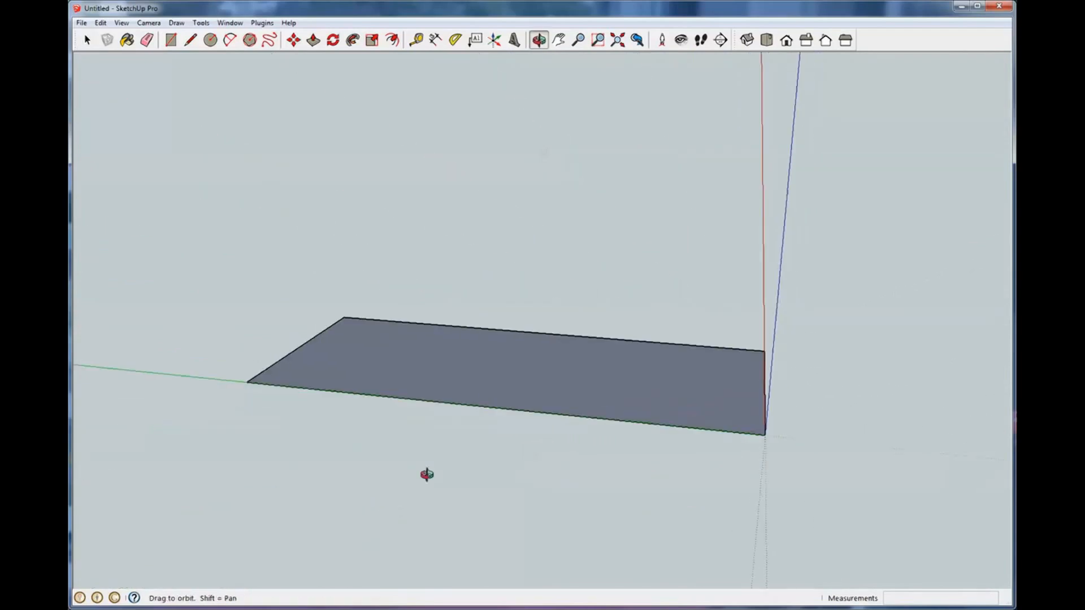
{"action": "middle_click_drag", "start_coordinate": [885, 452], "coordinate": [637, 368]}
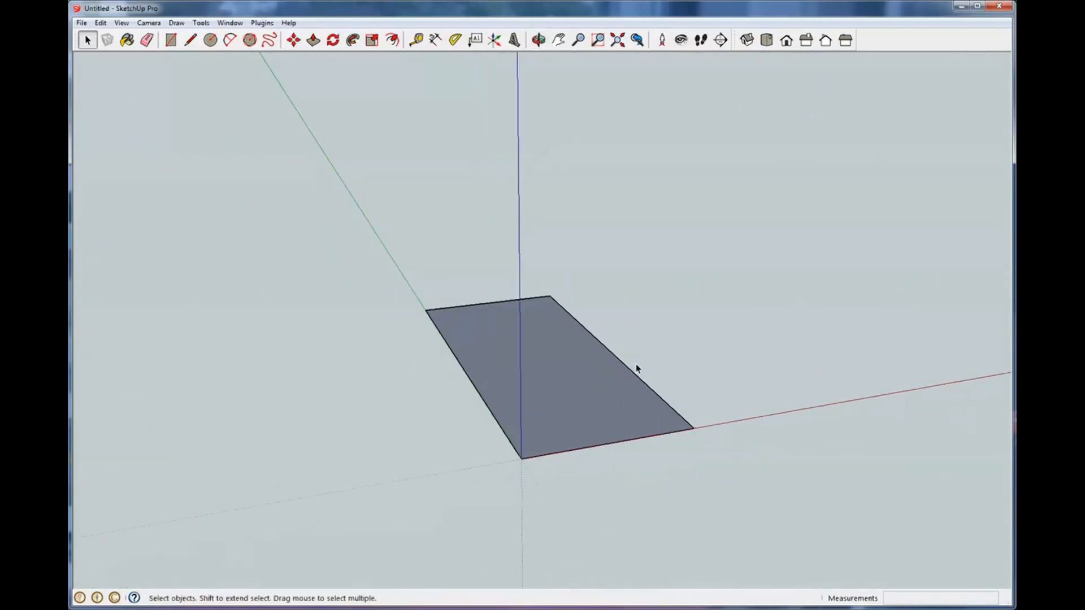
{"action": "middle_click_drag", "start_coordinate": [704, 366], "coordinate": [398, 492]}
{"action": "scroll", "coordinate": [398, 490], "scroll_direction": "up", "scroll_amount": 2}
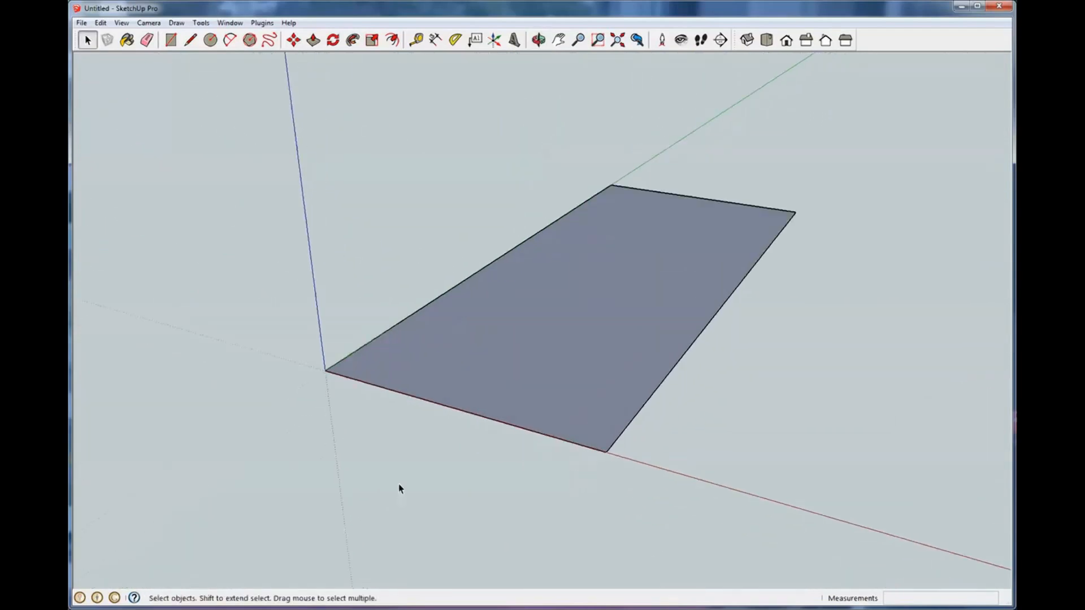
{"action": "middle_click_drag", "start_coordinate": [411, 436], "coordinate": [323, 361]}
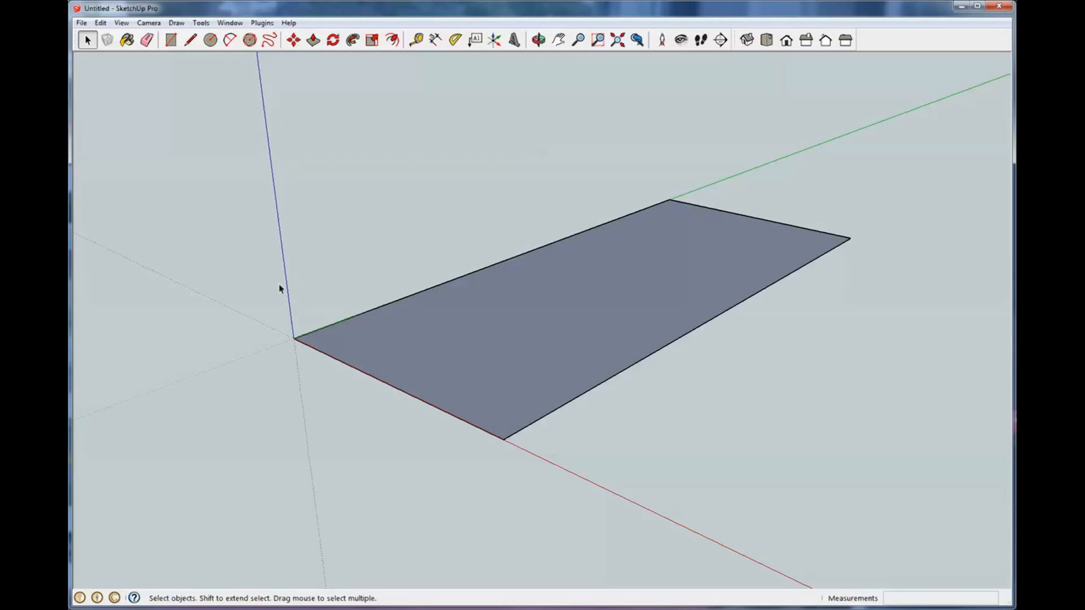
{"action": "left_click", "coordinate": [493, 292]}
{"action": "left_click", "coordinate": [748, 336]}
Step: Draw a single line about 277 inches long from the origin, outside the rectangle between the blue and green axes
{"action": "left_click", "coordinate": [192, 41]}
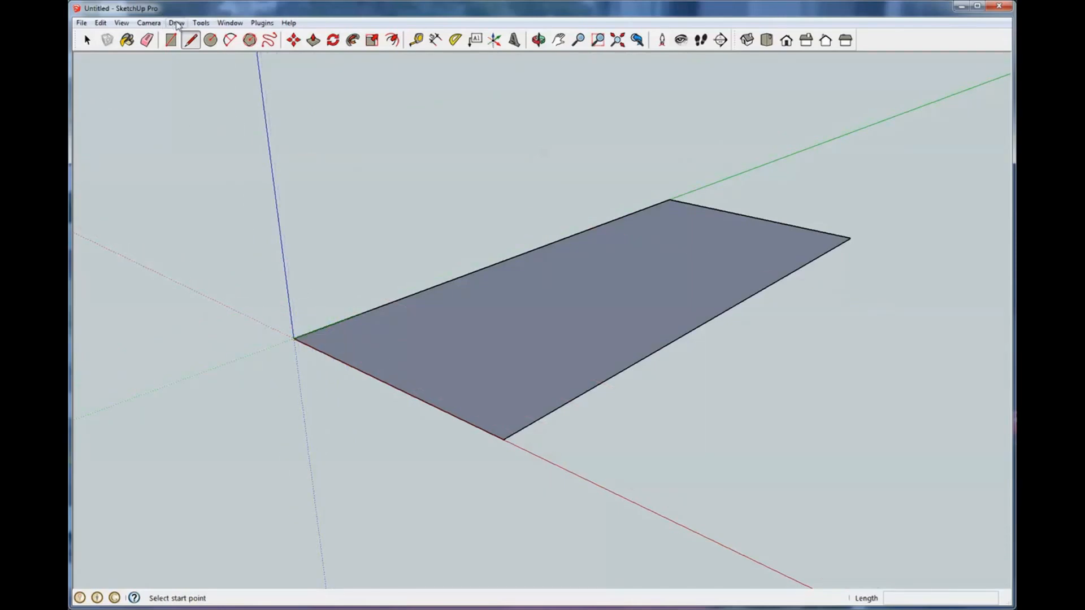
{"action": "left_click", "coordinate": [177, 23]}
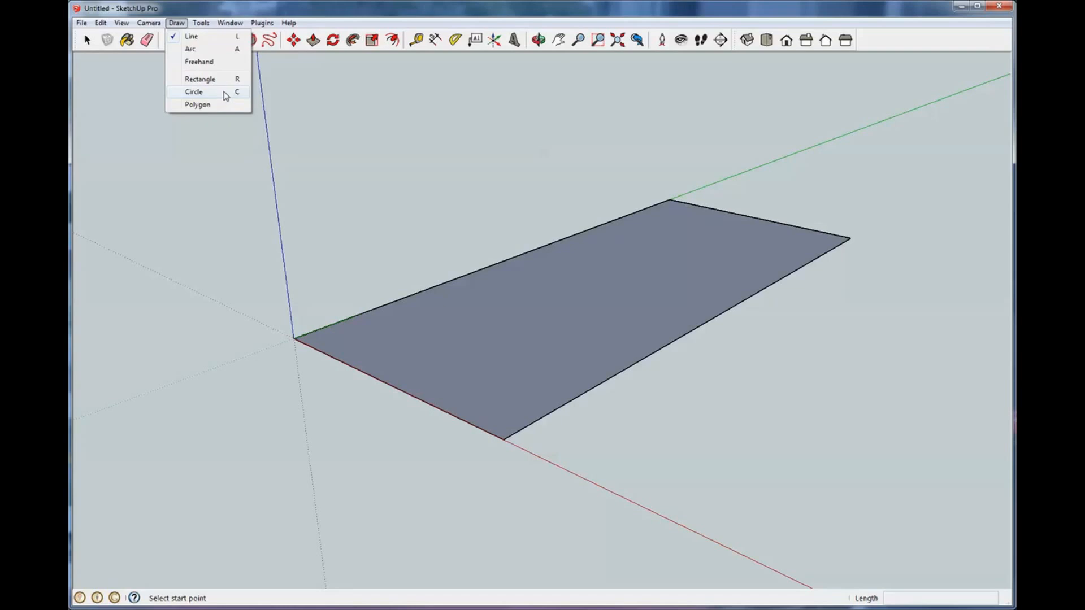
{"action": "left_click", "coordinate": [195, 39]}
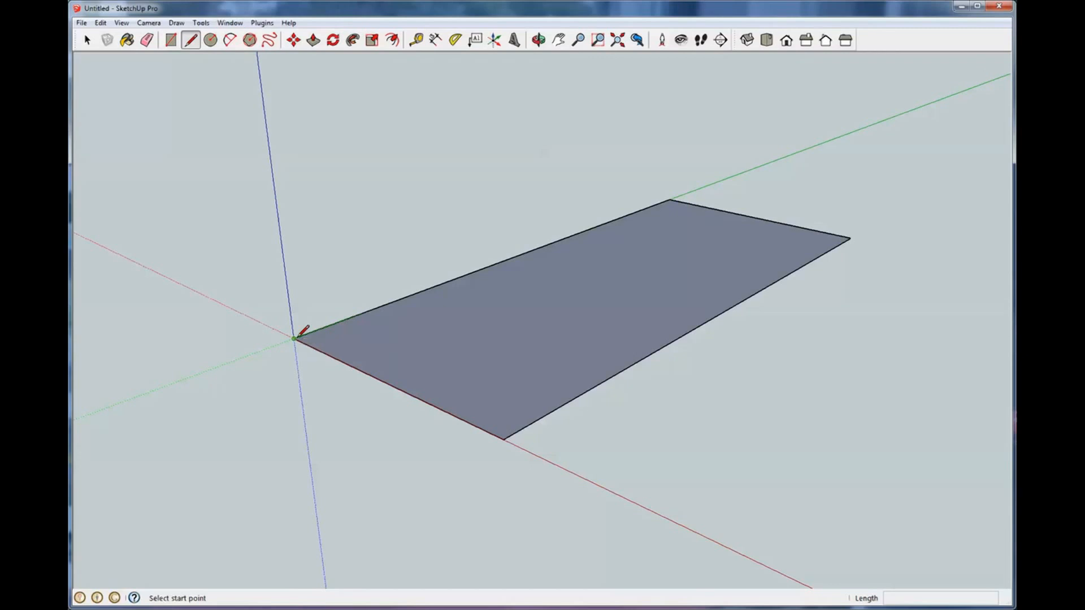
{"action": "left_click", "coordinate": [294, 339]}
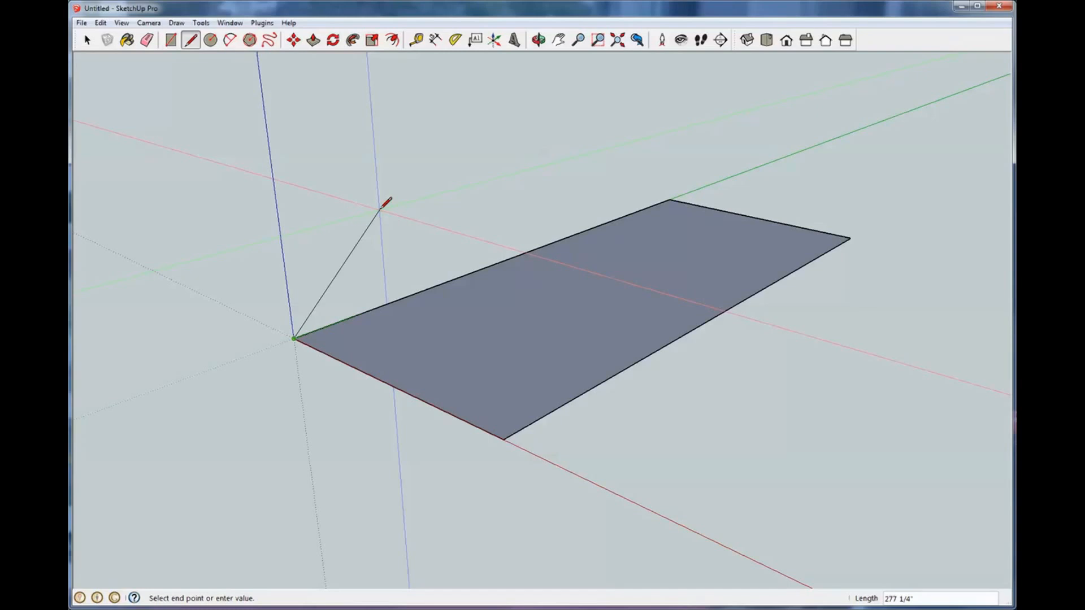
{"action": "left_click", "coordinate": [378, 210]}
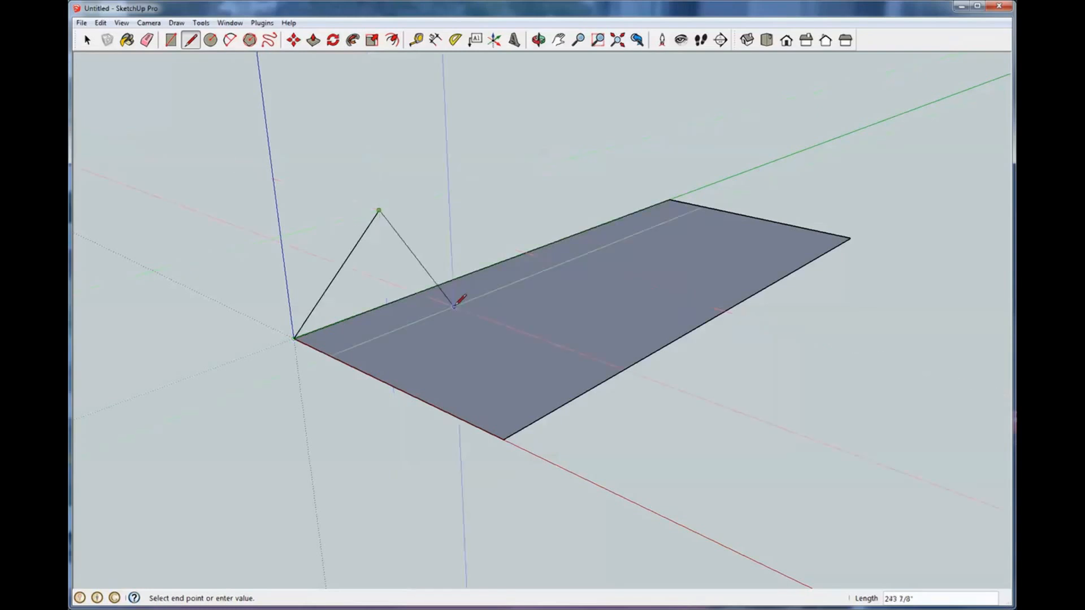
{"action": "key", "text": "space"}
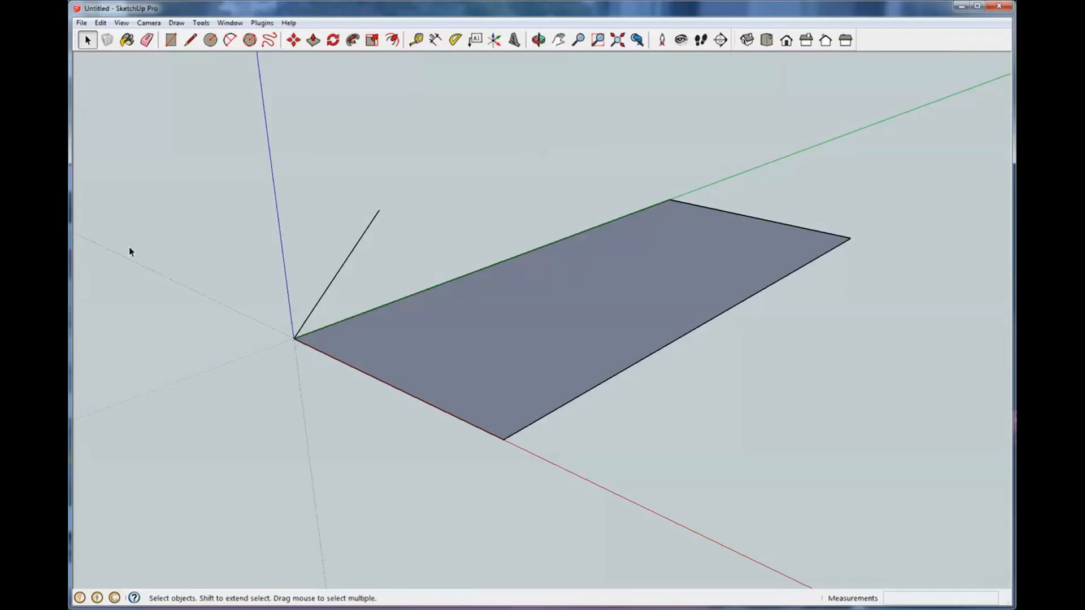
Step: Delete the single line that starts at the origin outside the rectangle
{"action": "middle_click_drag", "start_coordinate": [130, 247], "coordinate": [137, 251]}
{"action": "left_click_drag", "start_coordinate": [135, 250], "coordinate": [414, 213]}
{"action": "key", "text": "space"}
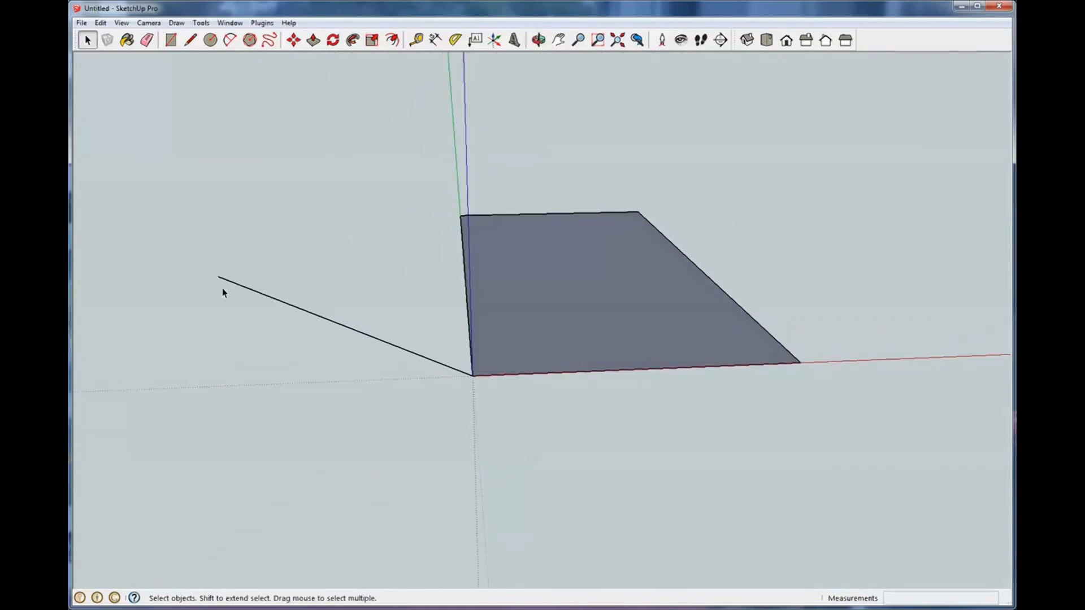
{"action": "left_click", "coordinate": [343, 331]}
{"action": "middle_click_drag", "start_coordinate": [363, 302], "coordinate": [356, 305]}
{"action": "middle_click_drag", "start_coordinate": [409, 350], "coordinate": [416, 357]}
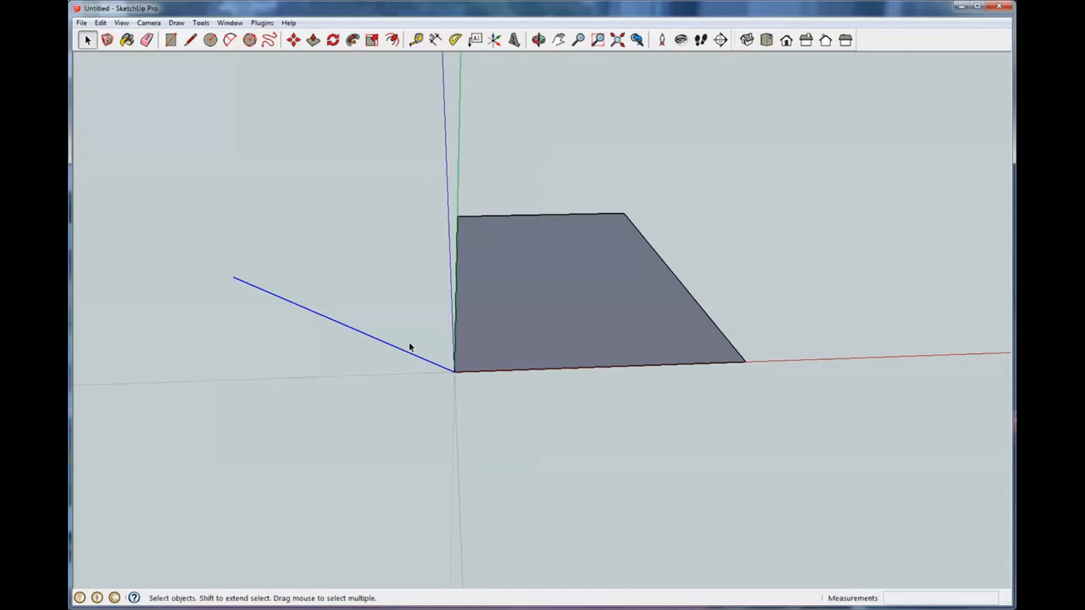
{"action": "key", "text": "Delete"}
Step: Draw a single short line from the origin, outside the rectangle on the far side of the blue axis
{"action": "middle_click_drag", "start_coordinate": [455, 313], "coordinate": [396, 314]}
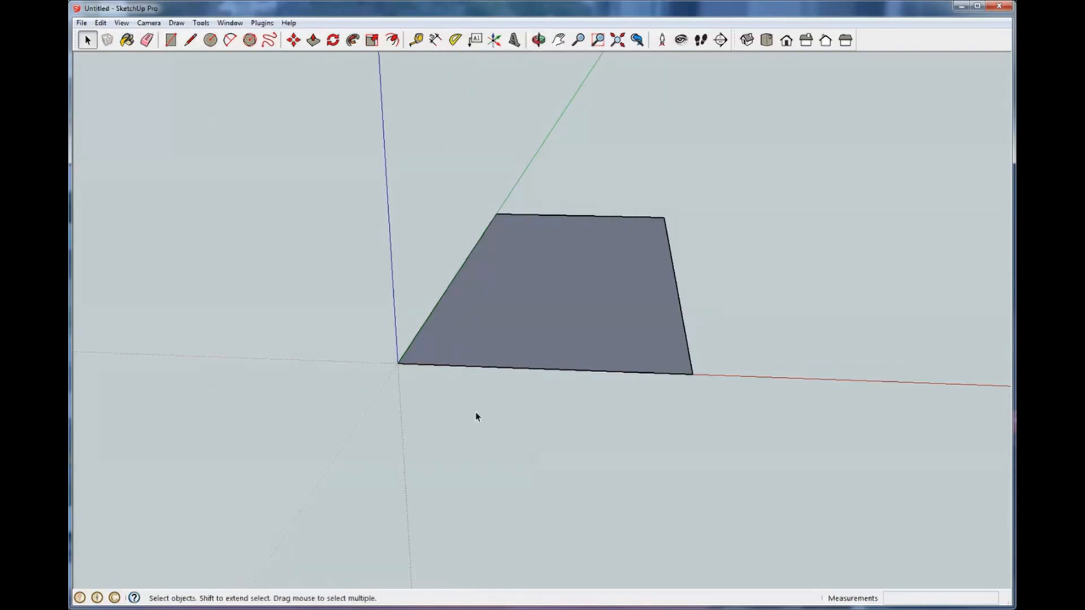
{"action": "key", "text": "l"}
{"action": "left_click", "coordinate": [398, 363]}
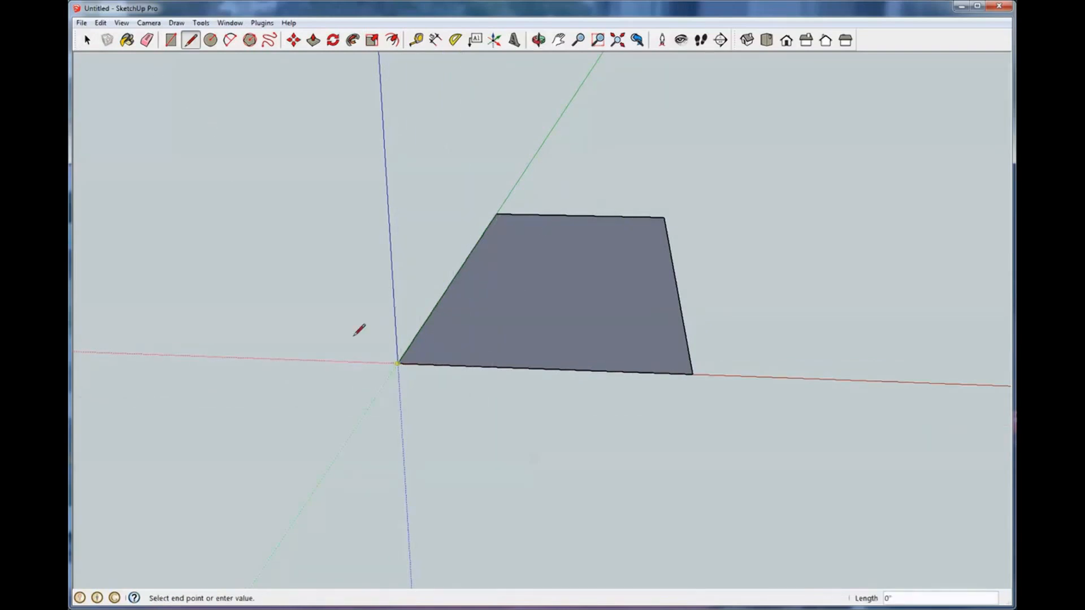
{"action": "left_click", "coordinate": [300, 280]}
{"action": "key", "text": "space"}
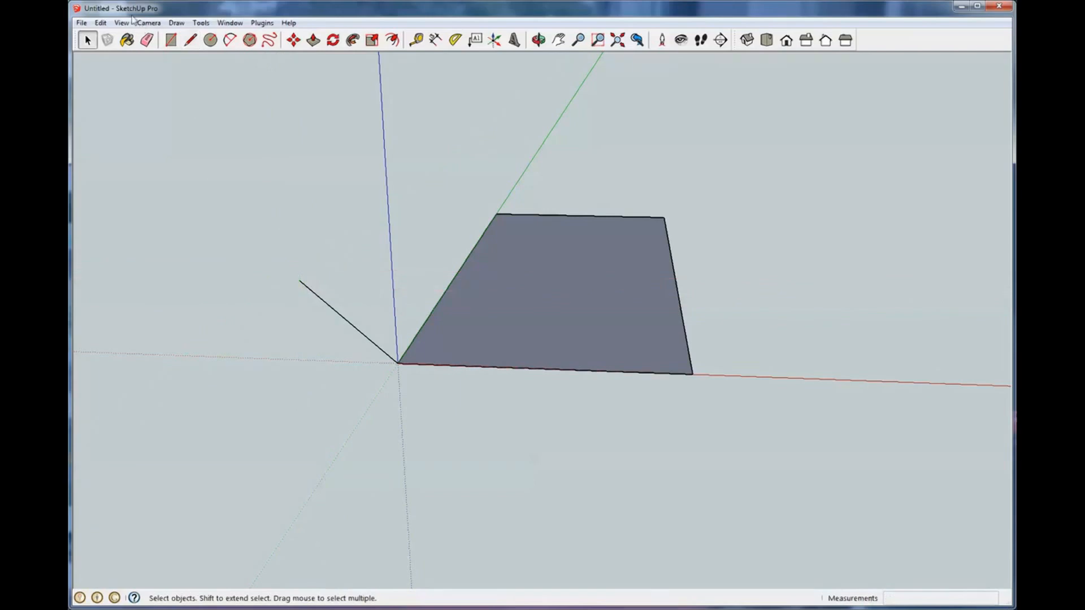
Step: Remove the short line beside the rectangle with the Eraser tool
{"action": "left_click", "coordinate": [147, 41]}
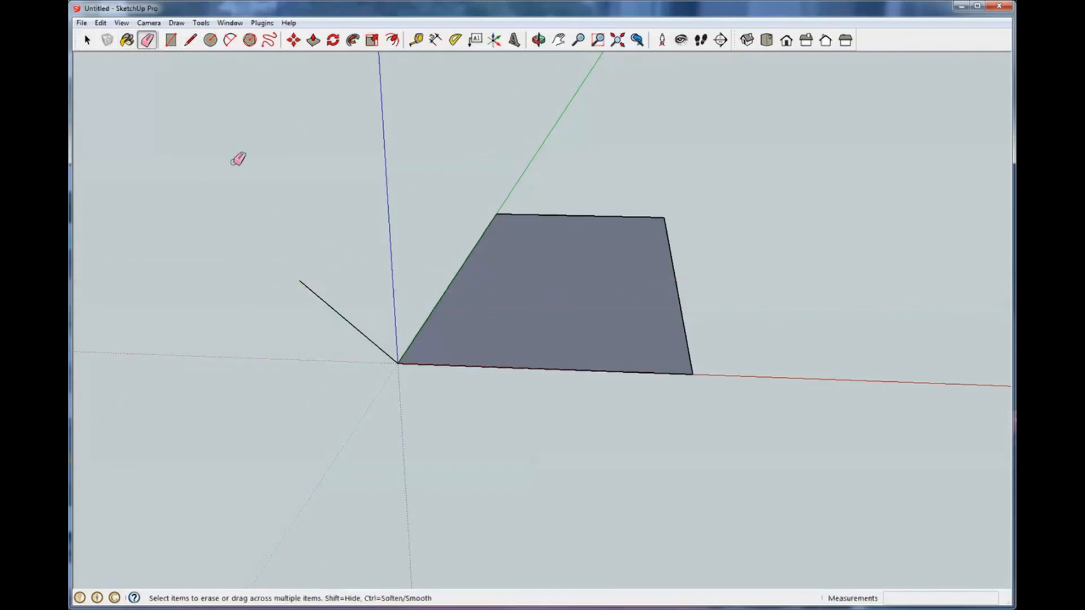
{"action": "left_click", "coordinate": [350, 323]}
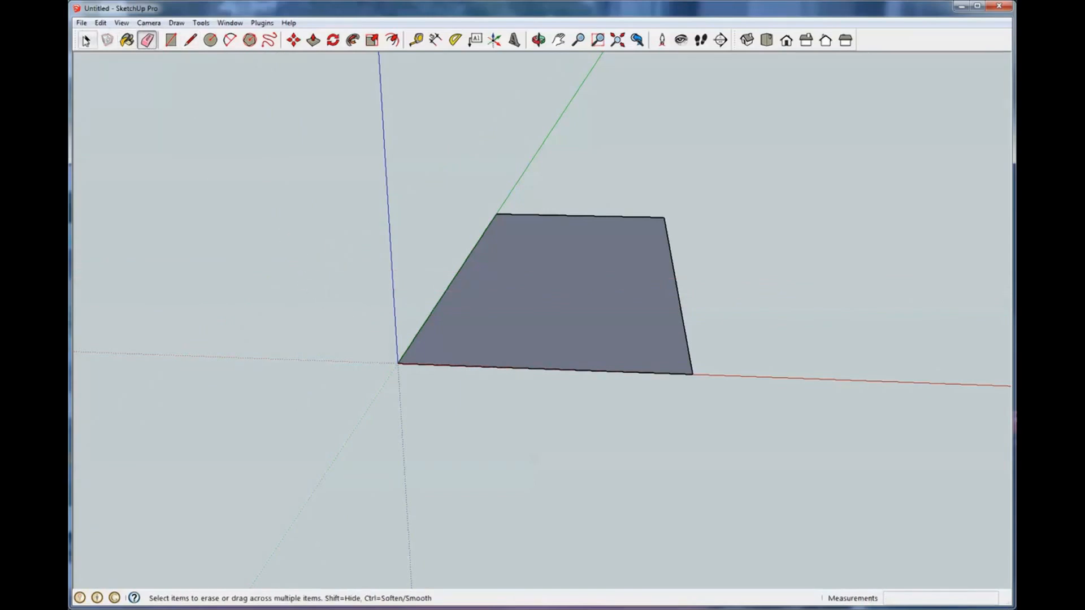
{"action": "left_click", "coordinate": [87, 40]}
Step: Delete the whole ground-plane rectangle, including its face and all edges
{"action": "middle_click_drag", "start_coordinate": [620, 346], "coordinate": [595, 355]}
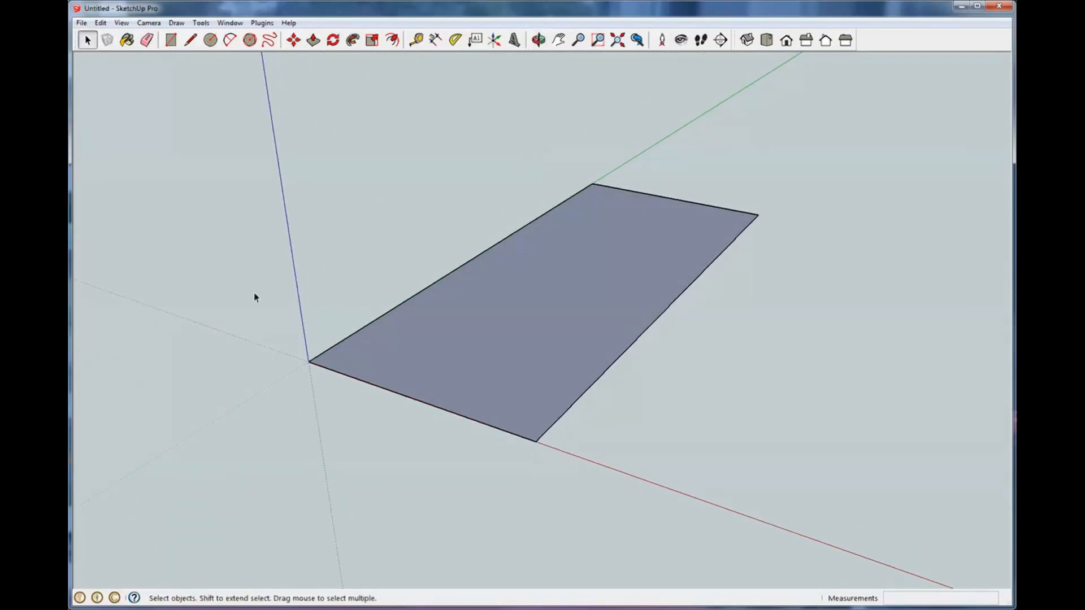
{"action": "left_click_drag", "start_coordinate": [235, 124], "coordinate": [860, 499]}
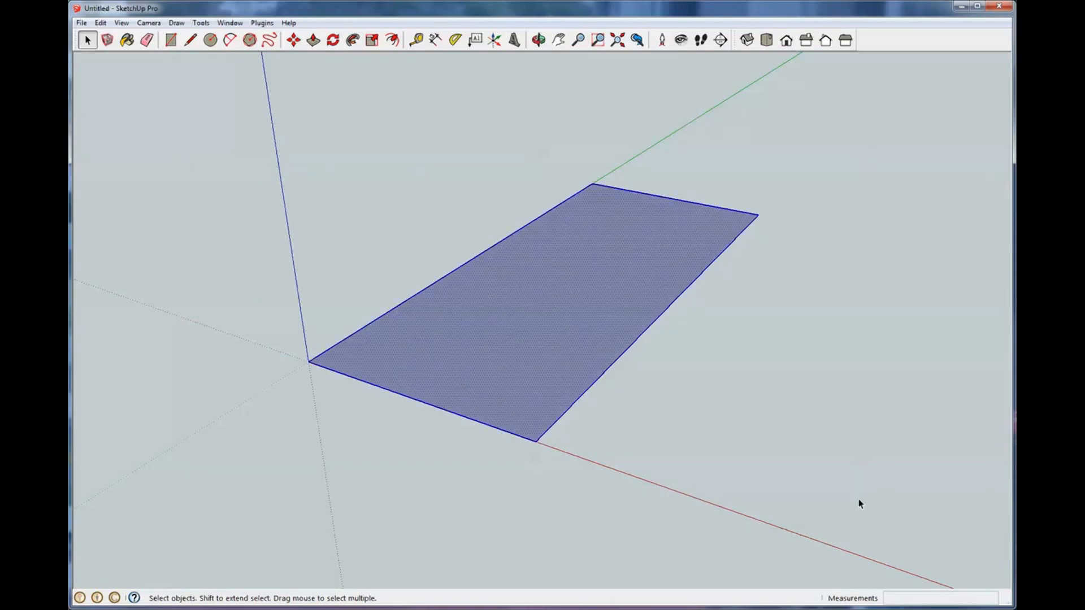
{"action": "key", "text": "Delete"}
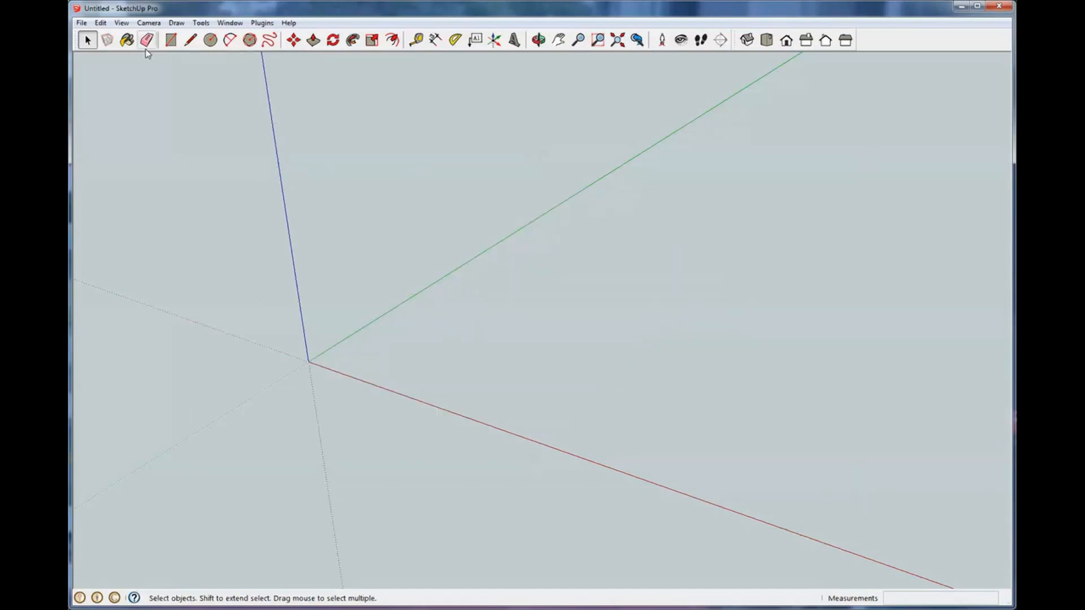
{"action": "left_click", "coordinate": [168, 42]}
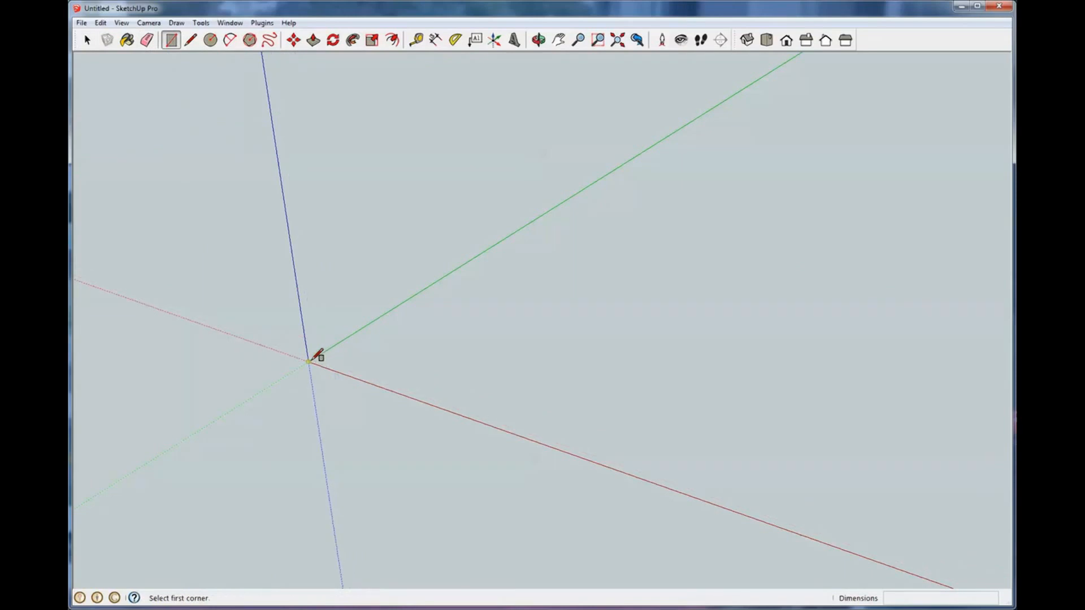
{"action": "left_click", "coordinate": [309, 361]}
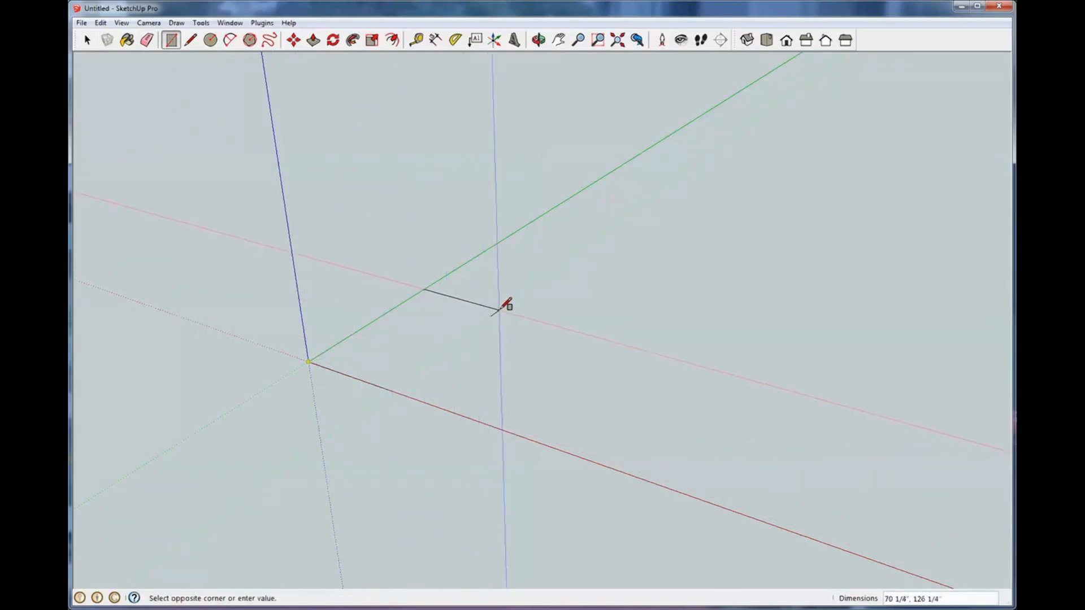
{"action": "key", "text": "Escape"}
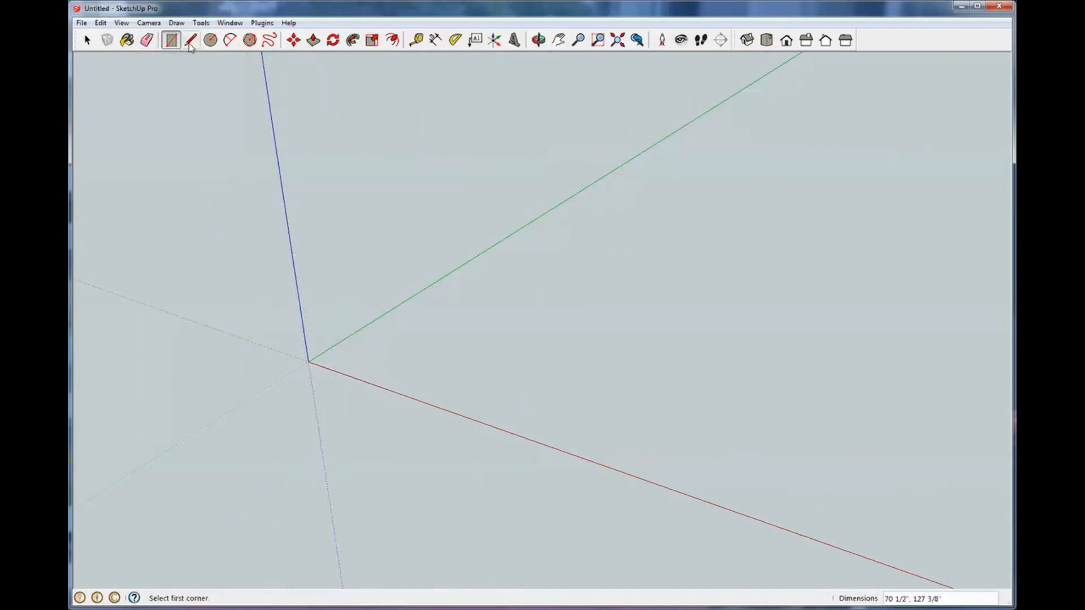
Step: Draw connected lines from the origin: about 182 inches along red, about 35 inches up, and one back ending short of the blue axis
{"action": "left_click", "coordinate": [190, 39]}
{"action": "left_click", "coordinate": [310, 361]}
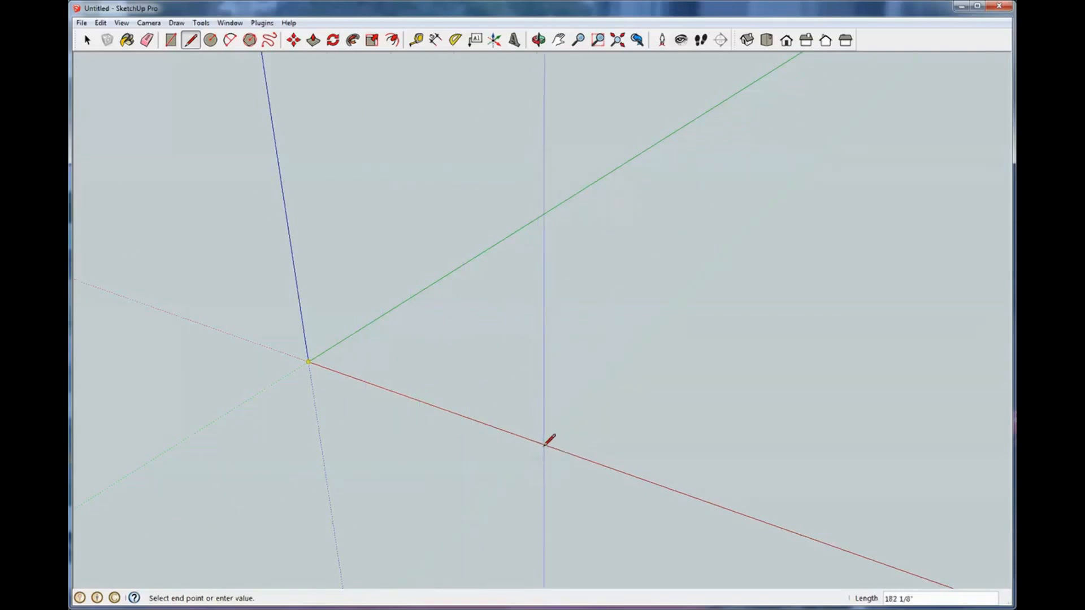
{"action": "left_click", "coordinate": [543, 445]}
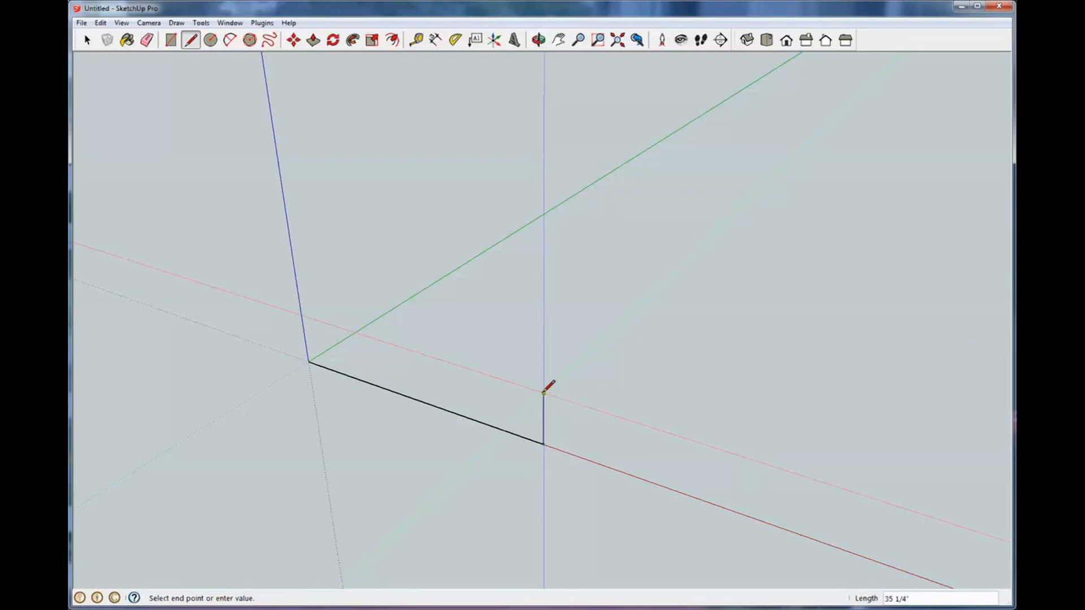
{"action": "left_click", "coordinate": [544, 392]}
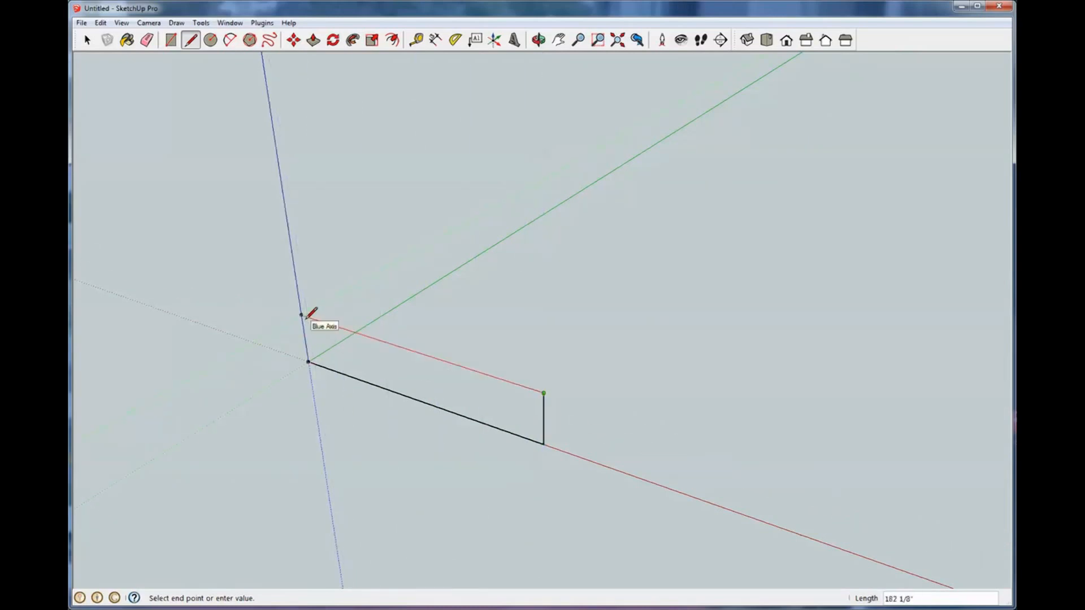
{"action": "left_click", "coordinate": [351, 353]}
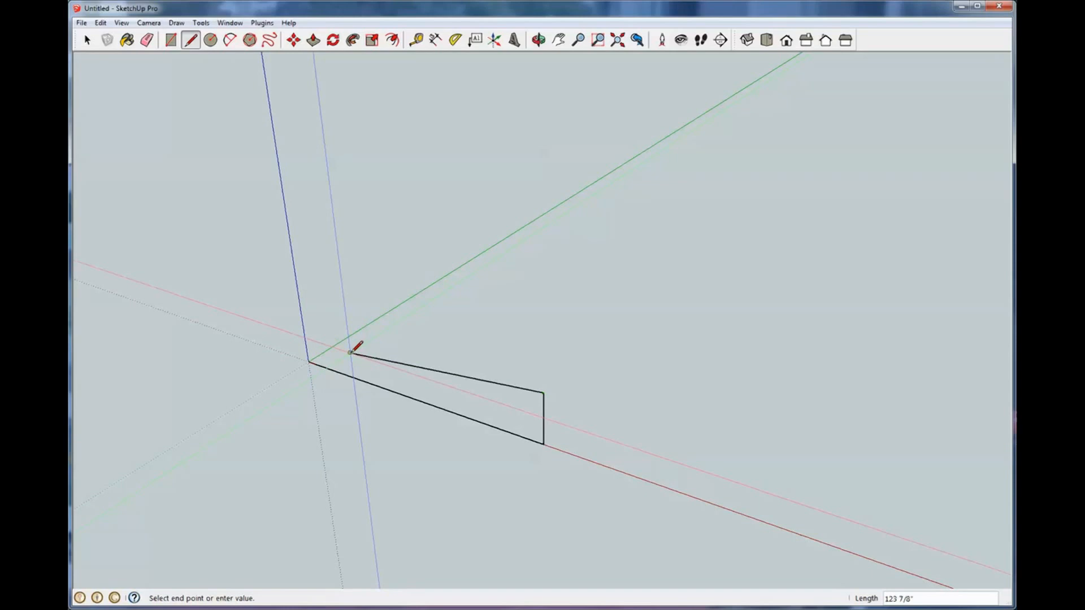
{"action": "key", "text": "space"}
Step: Delete the misaligned third line that ends short of the blue axis
{"action": "key", "text": "o"}
{"action": "mouse_move", "coordinate": [342, 354]}
{"action": "left_mouse_down"}
{"action": "mouse_move", "coordinate": [426, 419]}
{"action": "mouse_move", "coordinate": [492, 526]}
{"action": "mouse_move", "coordinate": [531, 557]}
{"action": "mouse_move", "coordinate": [532, 589]}
{"action": "mouse_move", "coordinate": [458, 446]}
{"action": "mouse_move", "coordinate": [460, 409]}
{"action": "left_mouse_up"}
{"action": "key", "text": "space"}
{"action": "left_click", "coordinate": [463, 398]}
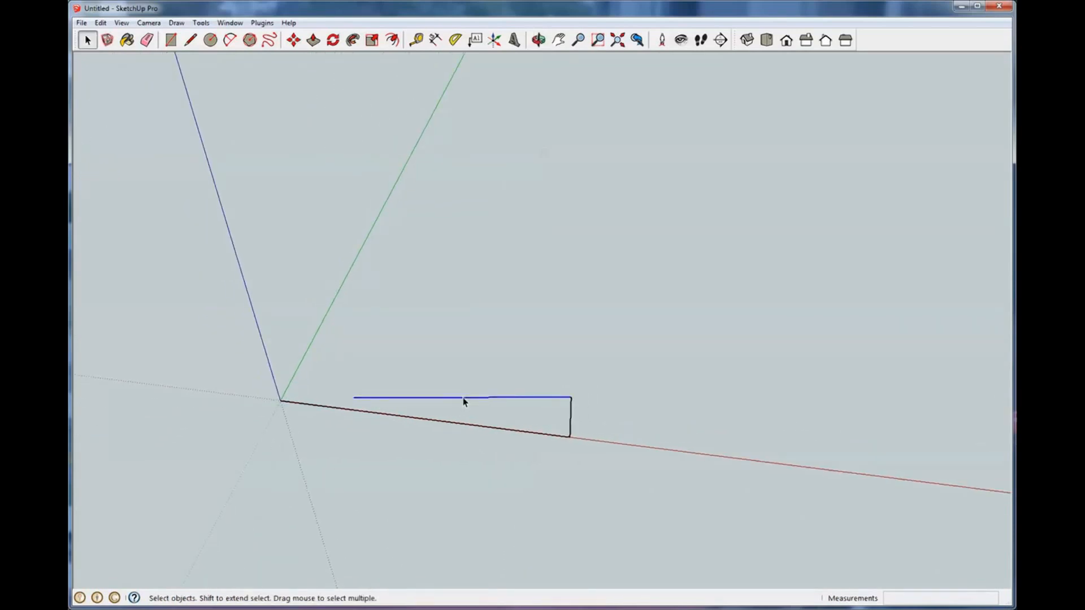
{"action": "key", "text": "Delete"}
Step: Close the upright rectangle with a line about 182 inches long parallel to the red axis and one down the blue axis to the origin
{"action": "mouse_move", "coordinate": [461, 400]}
{"action": "middle_mouse_down"}
{"action": "mouse_move", "coordinate": [444, 356]}
{"action": "mouse_move", "coordinate": [453, 283]}
{"action": "middle_mouse_up"}
{"action": "key", "text": "l"}
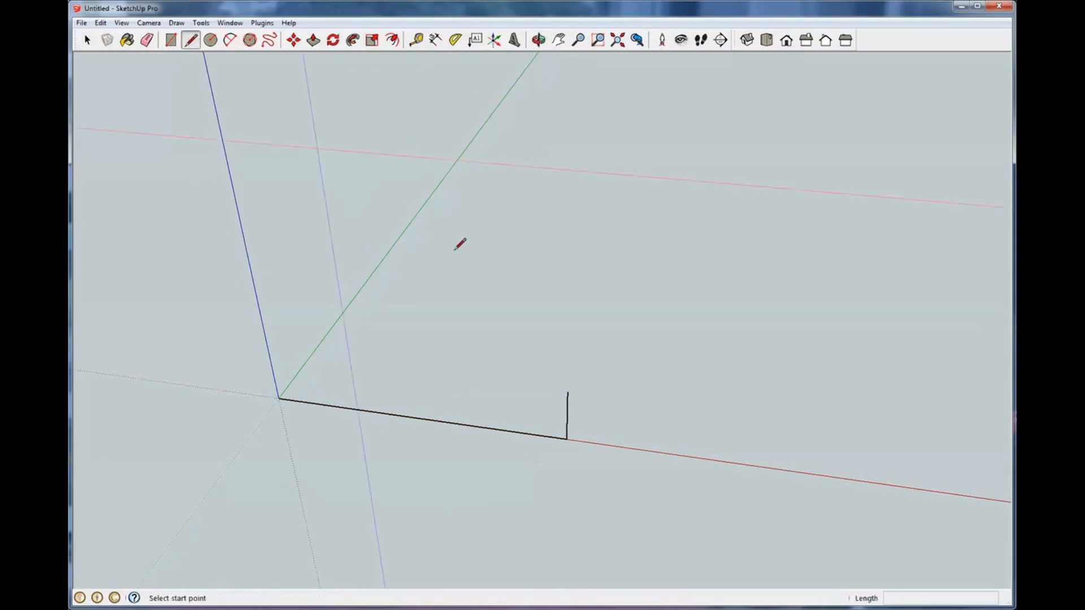
{"action": "left_click", "coordinate": [568, 392]}
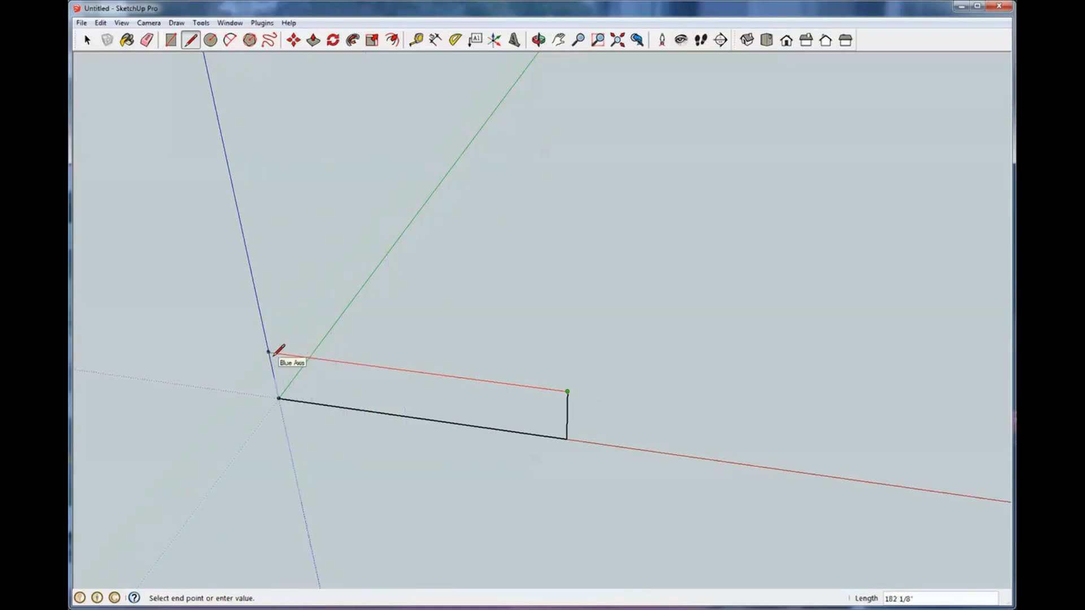
{"action": "left_click", "coordinate": [270, 353]}
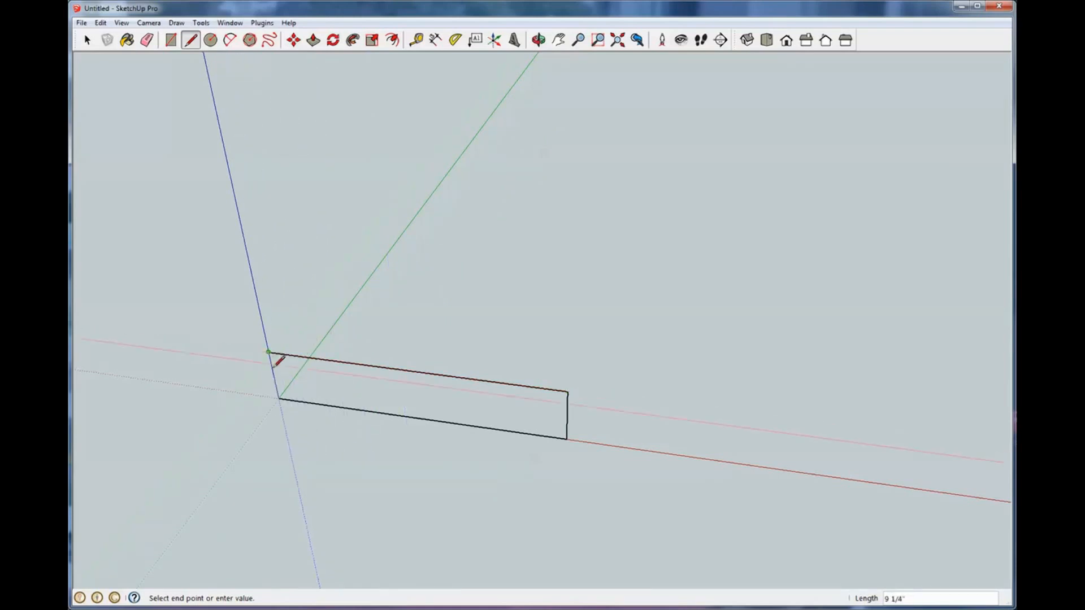
{"action": "left_click", "coordinate": [279, 399]}
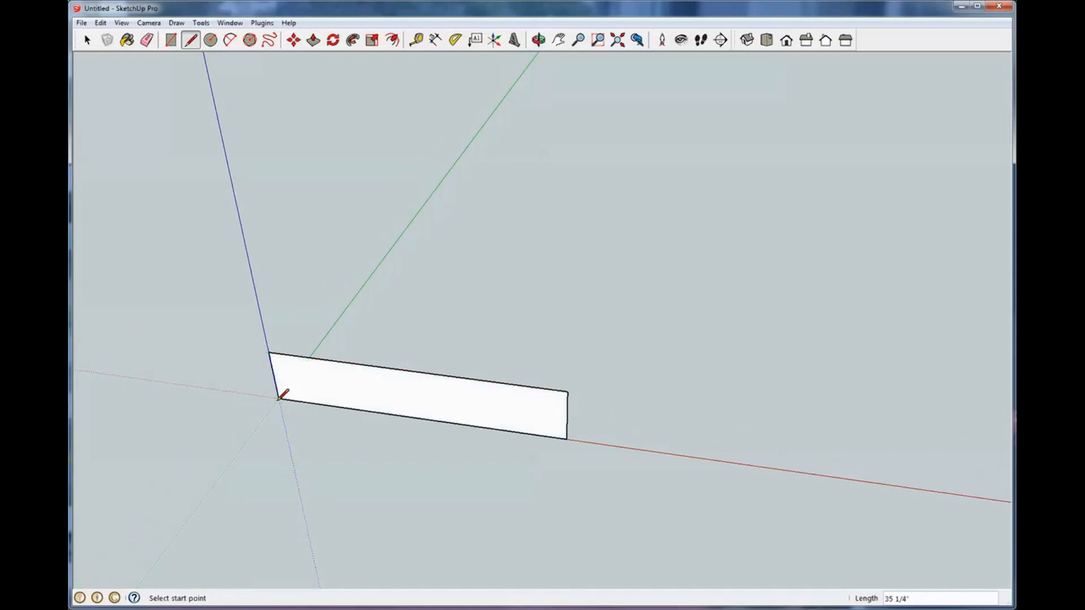
{"action": "left_click", "coordinate": [85, 43]}
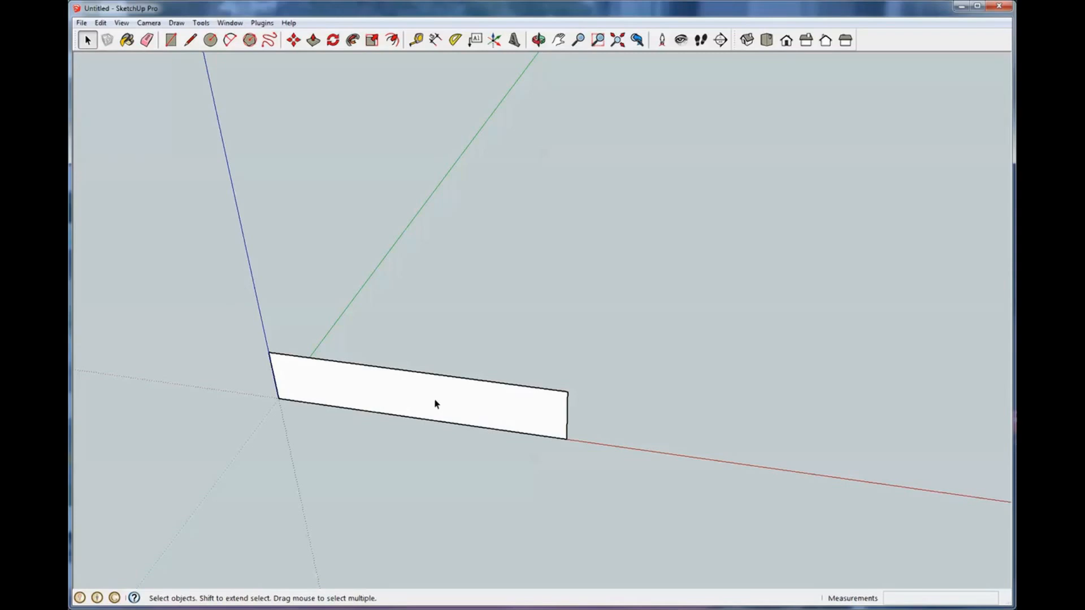
Step: Select the entire upright rectangle, then only its upper edge, clearing the selection each time
{"action": "mouse_move", "coordinate": [189, 257]}
{"action": "left_mouse_down"}
{"action": "mouse_move", "coordinate": [513, 415]}
{"action": "mouse_move", "coordinate": [621, 502]}
{"action": "left_mouse_up"}
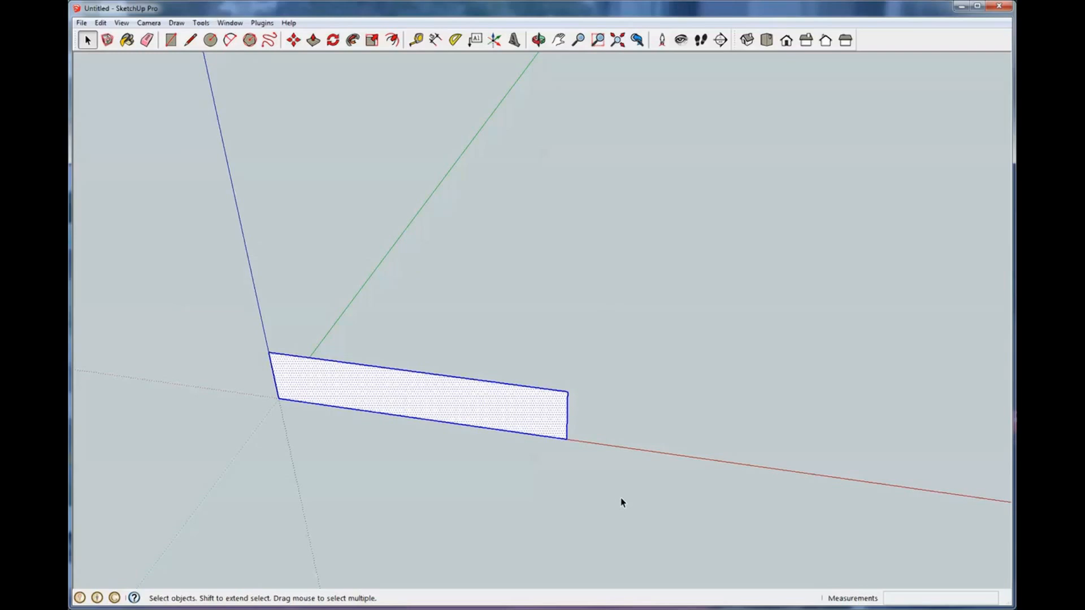
{"action": "left_click", "coordinate": [417, 283]}
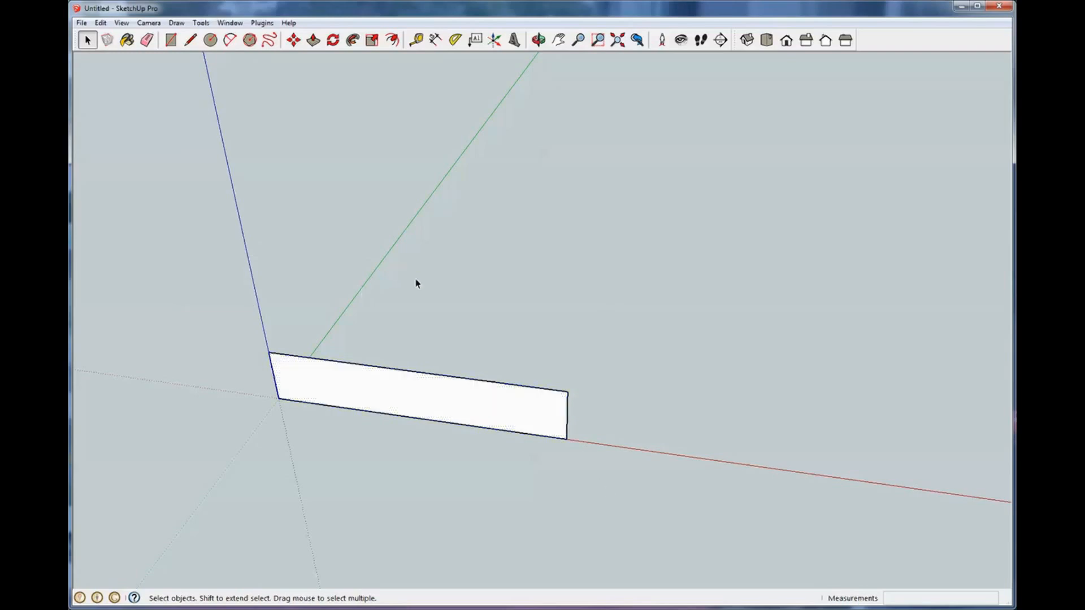
{"action": "left_click", "coordinate": [461, 379]}
{"action": "left_click", "coordinate": [788, 337]}
Step: Delete the upright rectangle's face and then all four of its edges
{"action": "left_click", "coordinate": [532, 416]}
{"action": "key", "text": "Delete"}
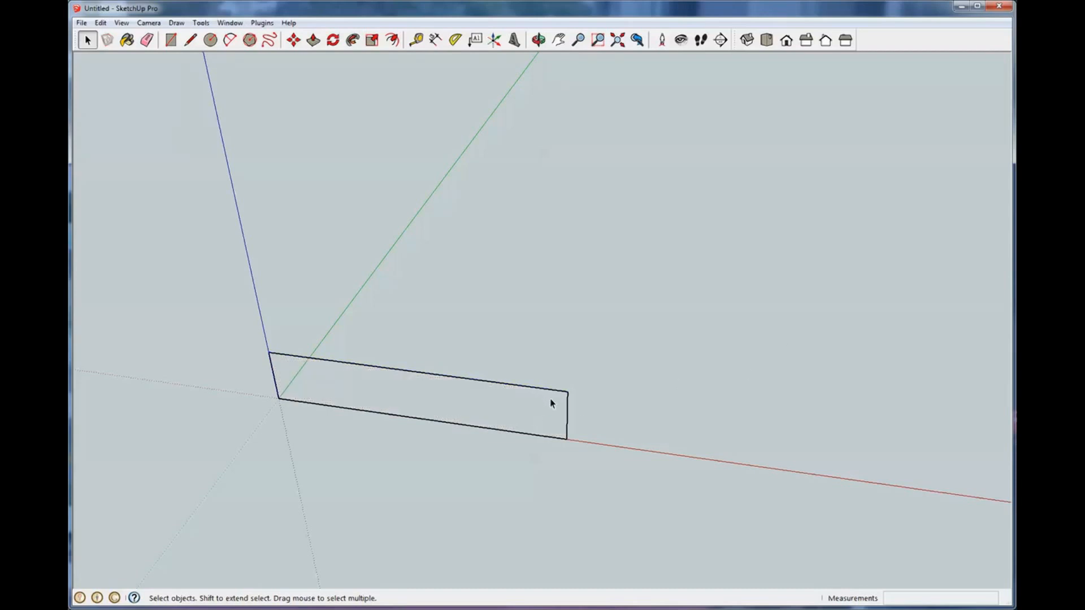
{"action": "left_click", "coordinate": [568, 414]}
{"action": "key", "text": "Delete"}
{"action": "left_click", "coordinate": [561, 394]}
{"action": "key", "text": "Delete"}
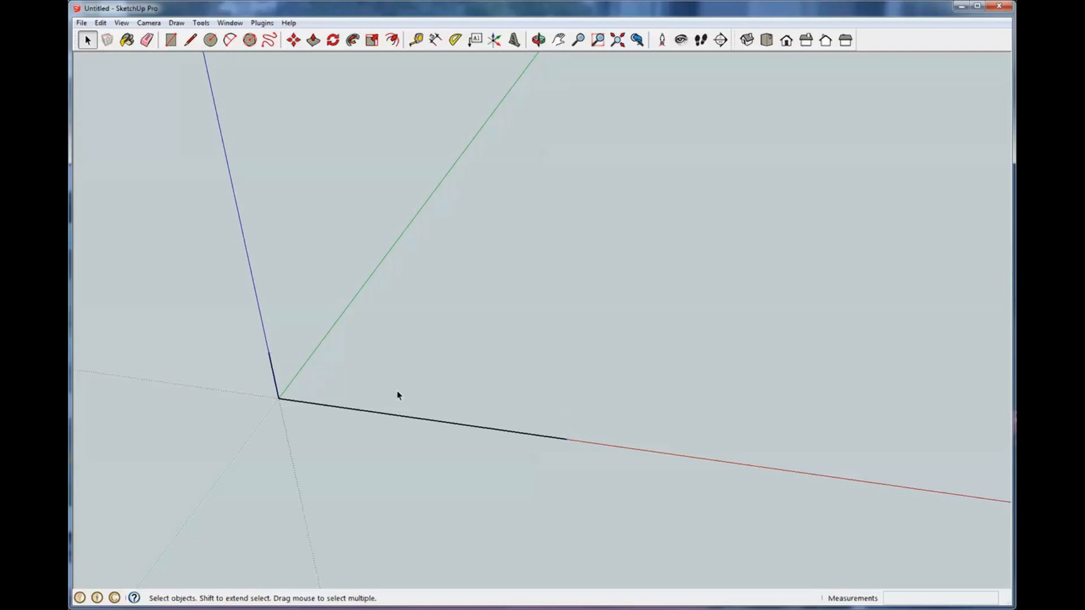
{"action": "left_click", "coordinate": [270, 373]}
{"action": "key", "text": "Delete"}
{"action": "left_click_drag", "start_coordinate": [175, 341], "coordinate": [616, 489]}
{"action": "key", "text": "Delete"}
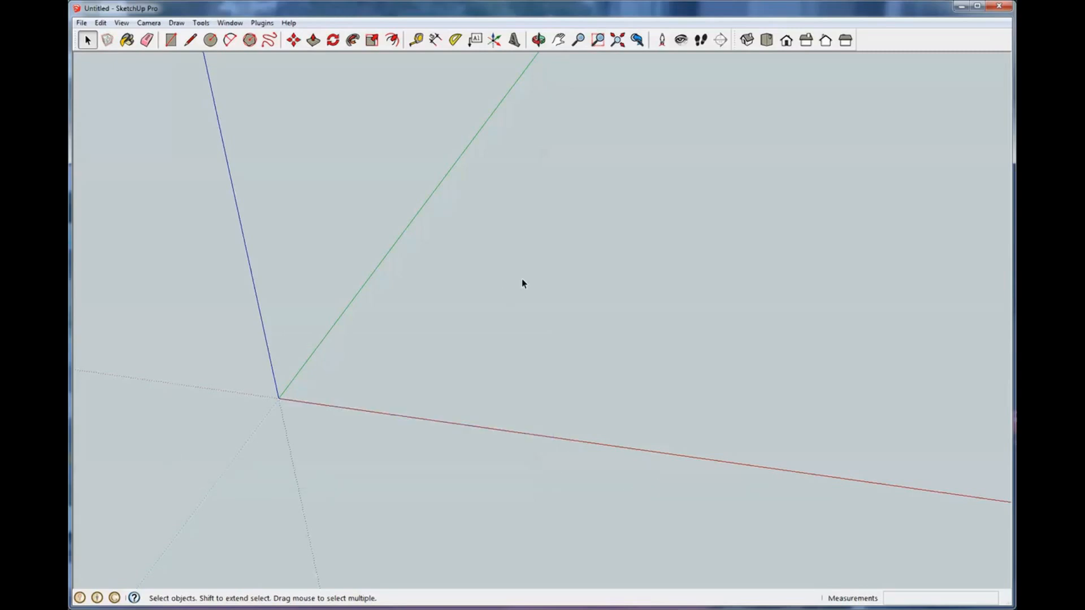
Step: Draw a rectangle on the ground plane from the origin, .75 inch along the red axis by 12 inches along the green axis
{"action": "scroll", "coordinate": [535, 312], "scroll_direction": "down", "scroll_amount": 3}
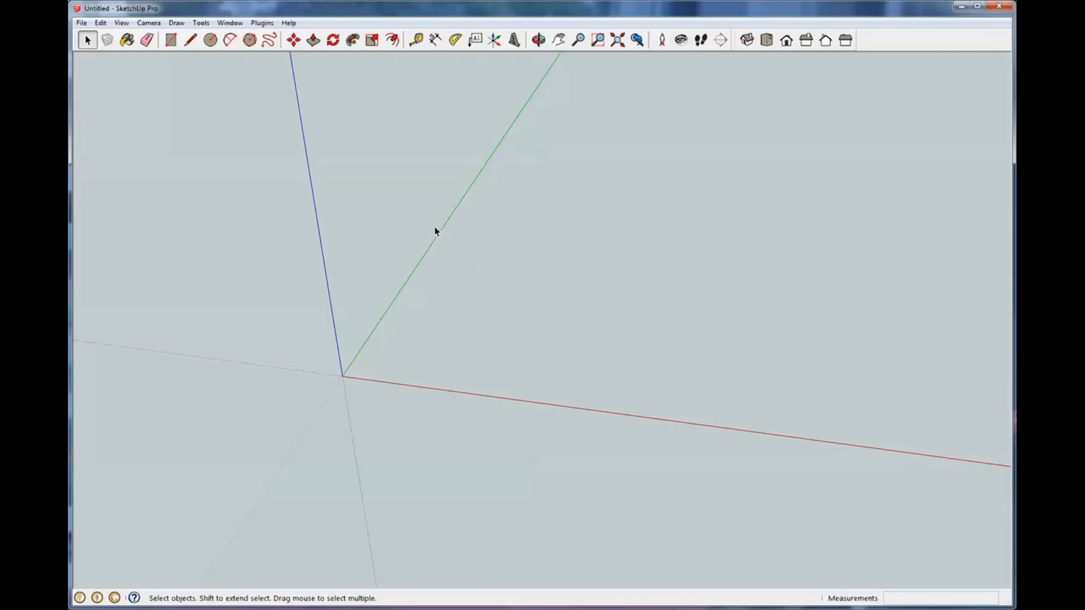
{"action": "middle_click_drag", "start_coordinate": [439, 288], "coordinate": [415, 326]}
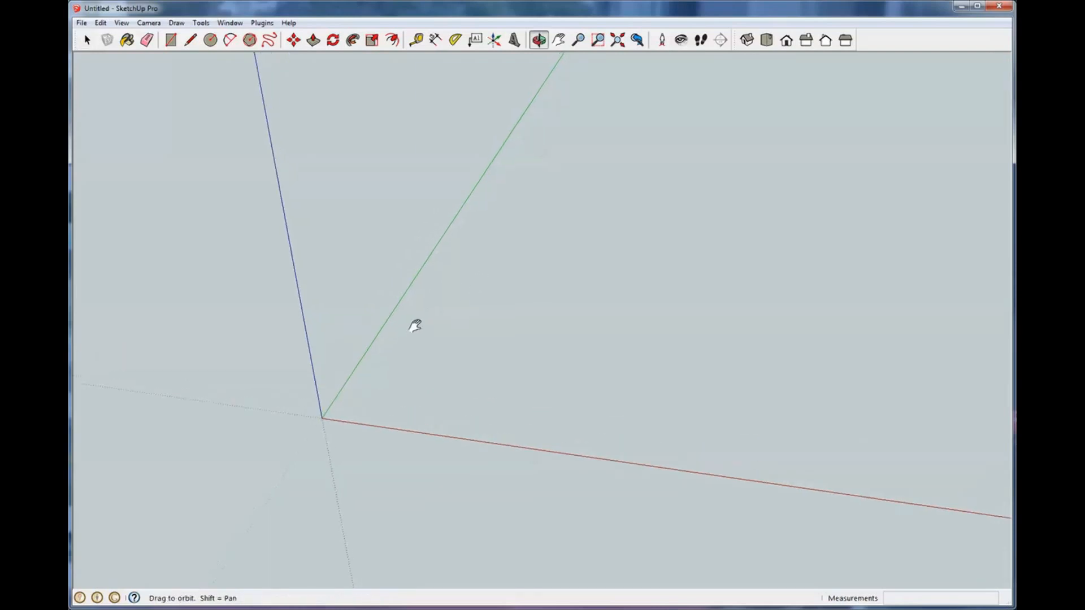
{"action": "scroll", "coordinate": [379, 386], "scroll_direction": "up", "scroll_amount": 4}
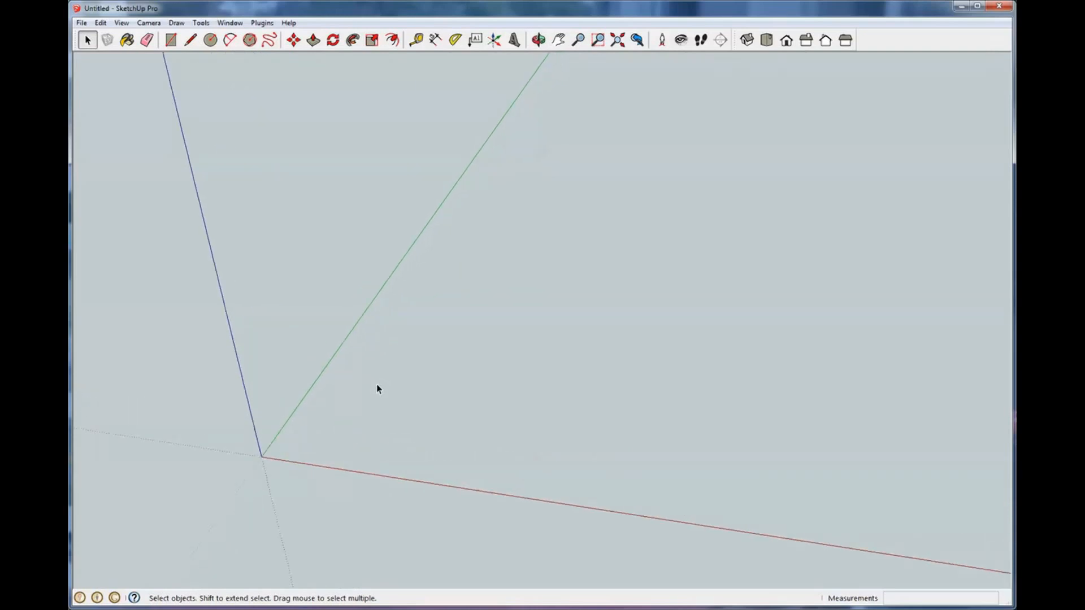
{"action": "middle_click_drag", "start_coordinate": [371, 383], "coordinate": [399, 325]}
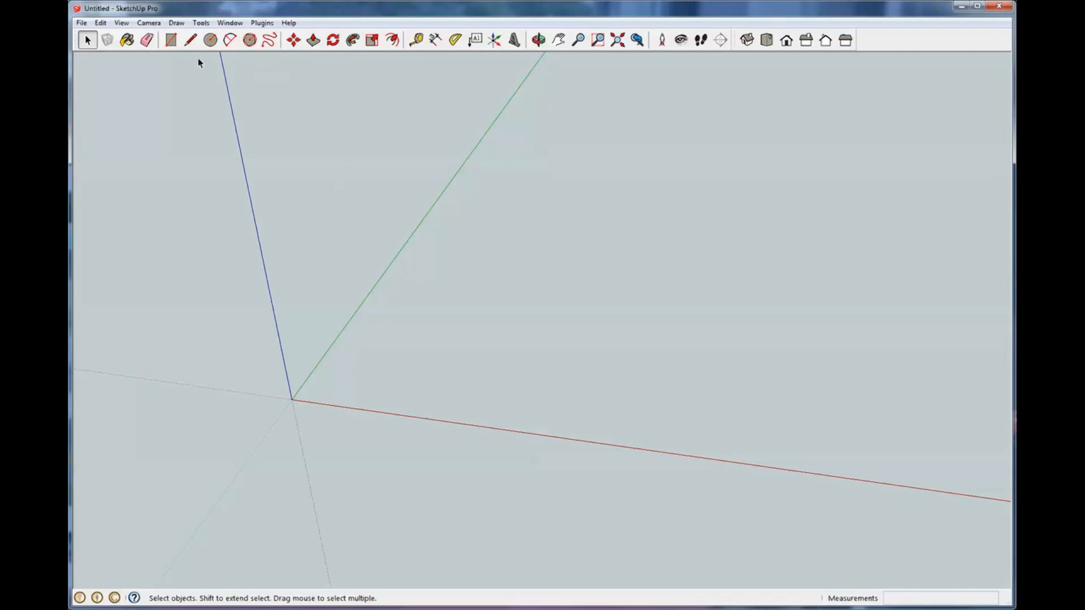
{"action": "left_click", "coordinate": [172, 40]}
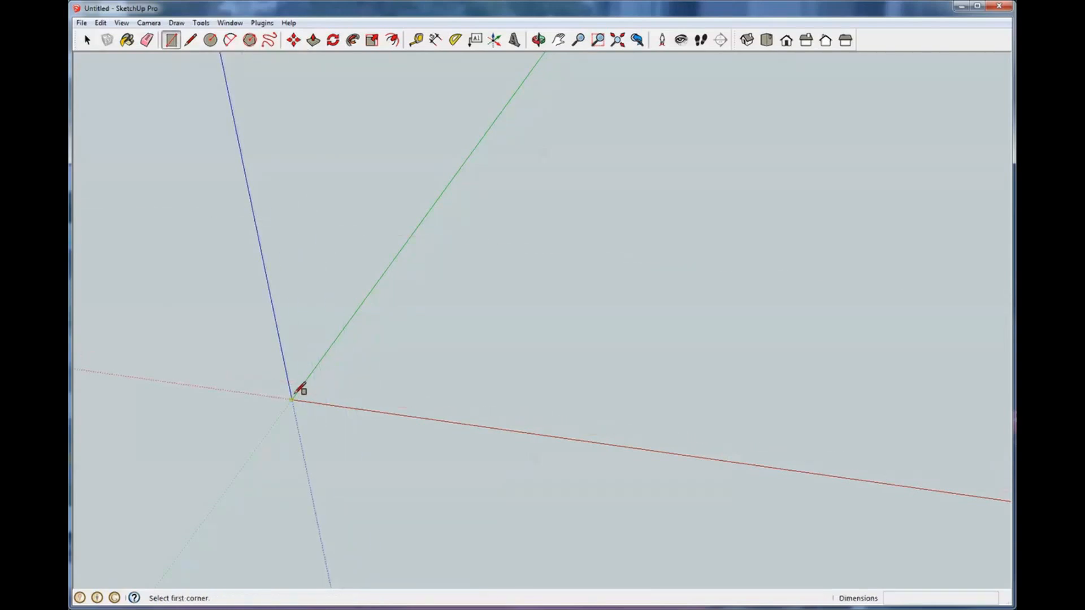
{"action": "left_click", "coordinate": [292, 399]}
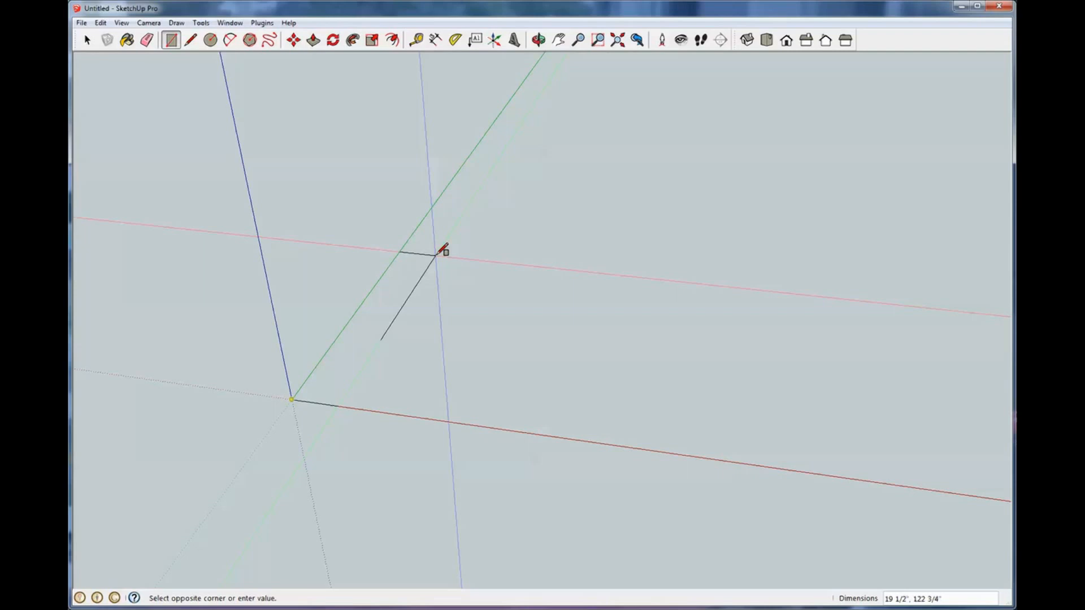
{"action": "type", "text": "."}
{"action": "type", "text": "75,12"}
{"action": "key", "text": "Return"}
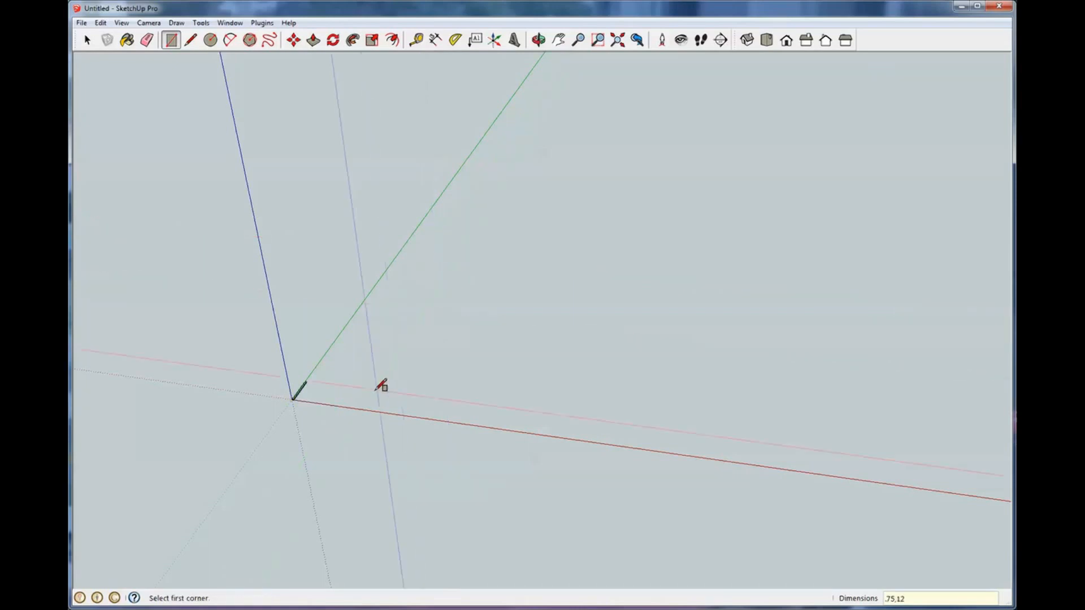
Step: Delete the entire .75 by 12 inch rectangle at the origin
{"action": "scroll", "coordinate": [297, 397], "scroll_direction": "up", "scroll_amount": 3}
{"action": "scroll", "coordinate": [298, 397], "scroll_direction": "up", "scroll_amount": 2}
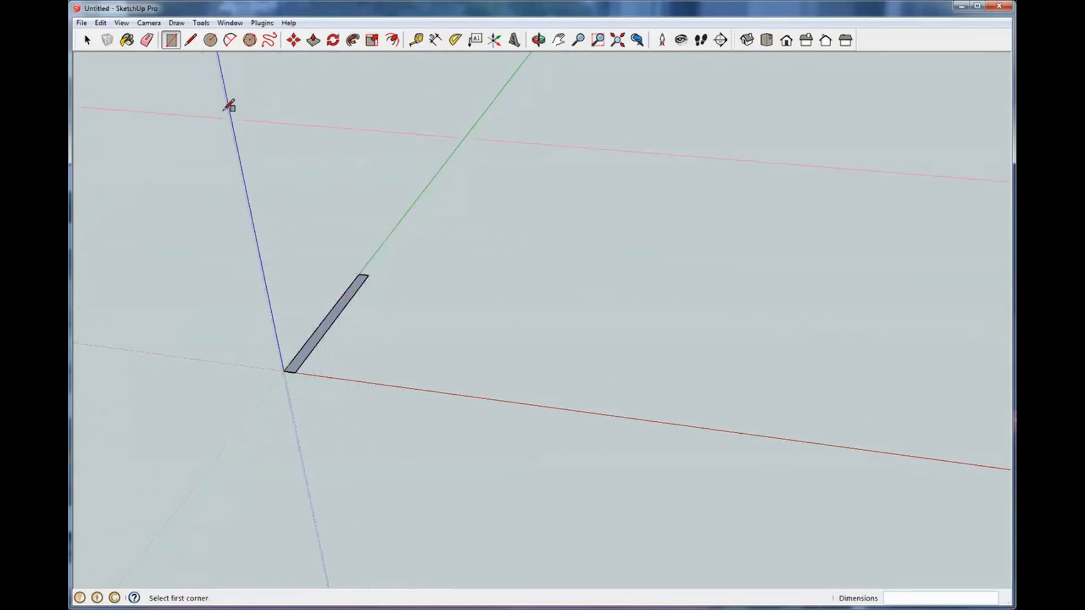
{"action": "left_click", "coordinate": [86, 40]}
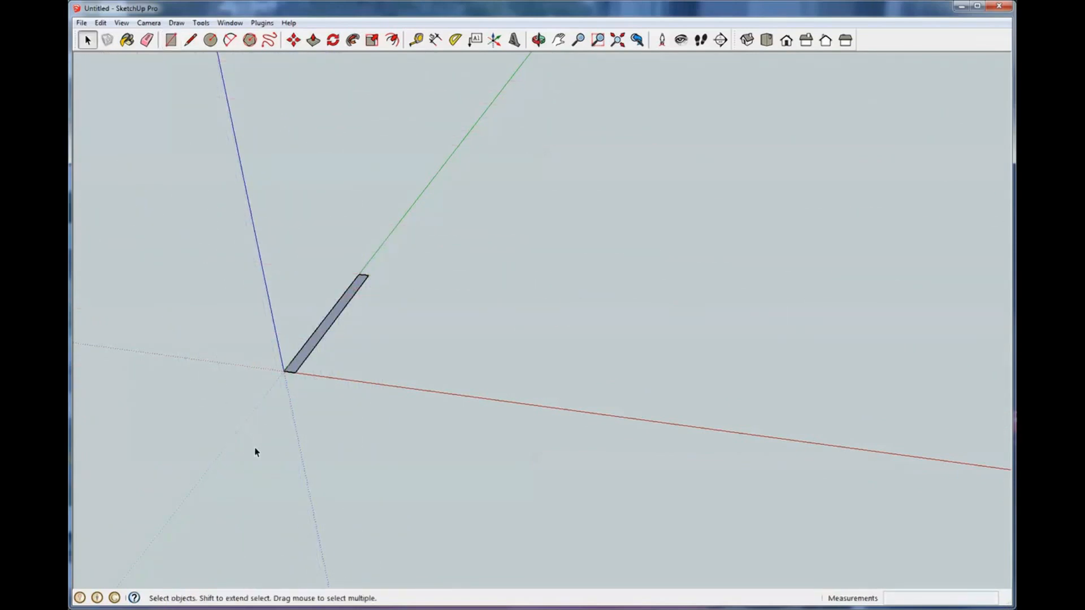
{"action": "left_click_drag", "start_coordinate": [255, 447], "coordinate": [442, 217]}
{"action": "key", "text": "Delete"}
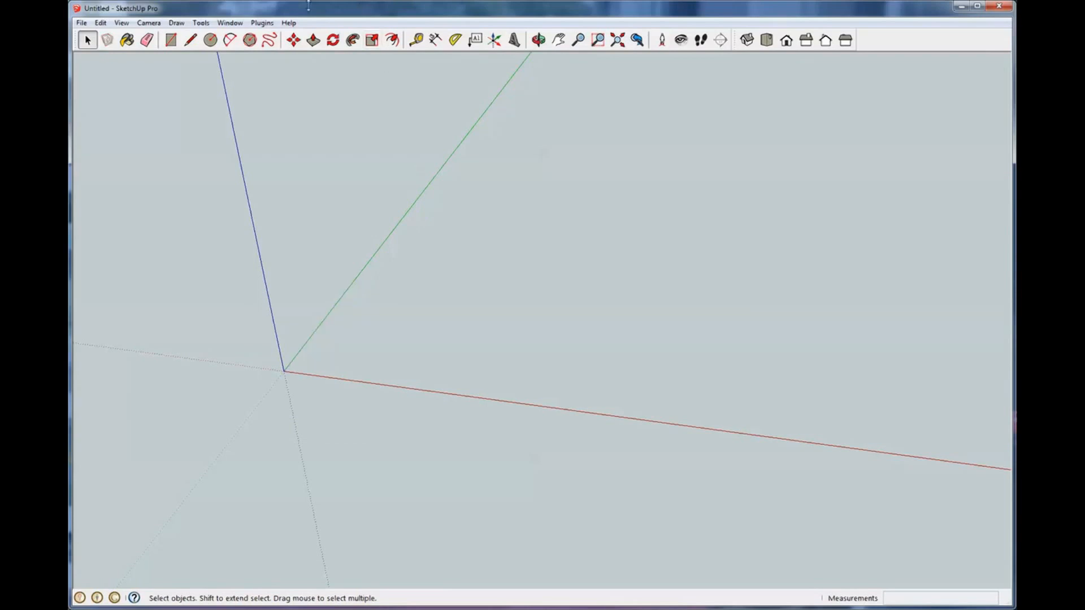
Step: Draw a rectangle on the ground plane from the origin, 3/4 inch along the red axis by 12 inches along the green axis
{"action": "left_click", "coordinate": [171, 40]}
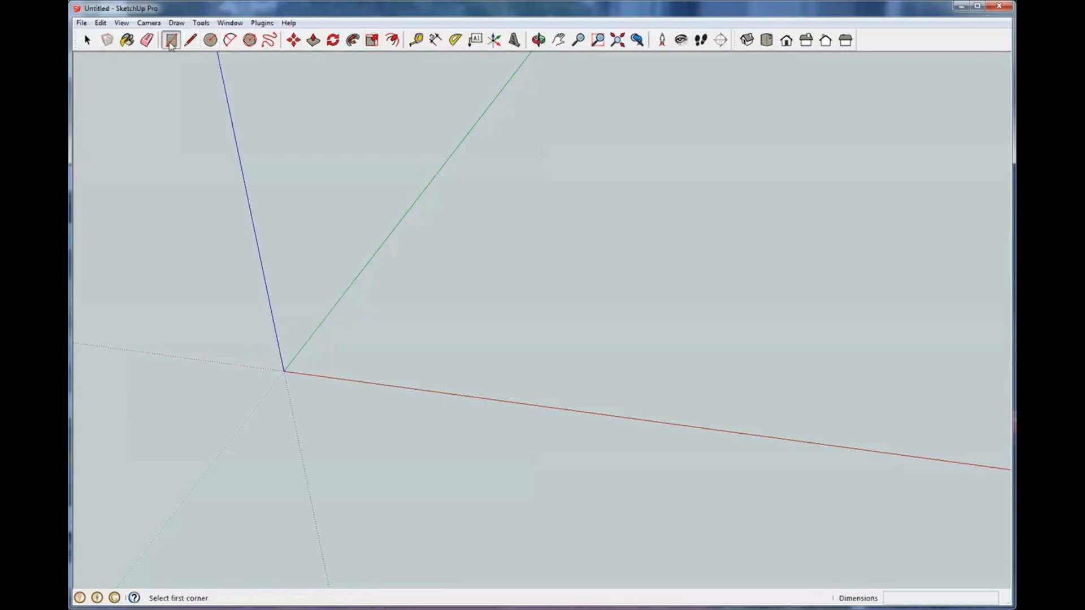
{"action": "left_click", "coordinate": [284, 372]}
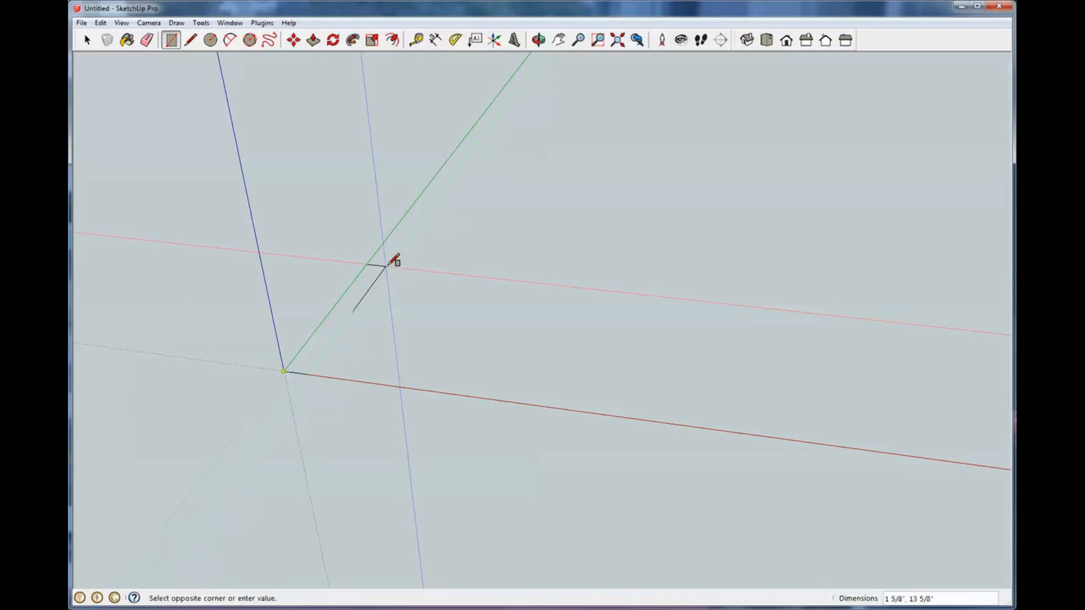
{"action": "type", "text": "3/4,12"}
{"action": "key", "text": "Return"}
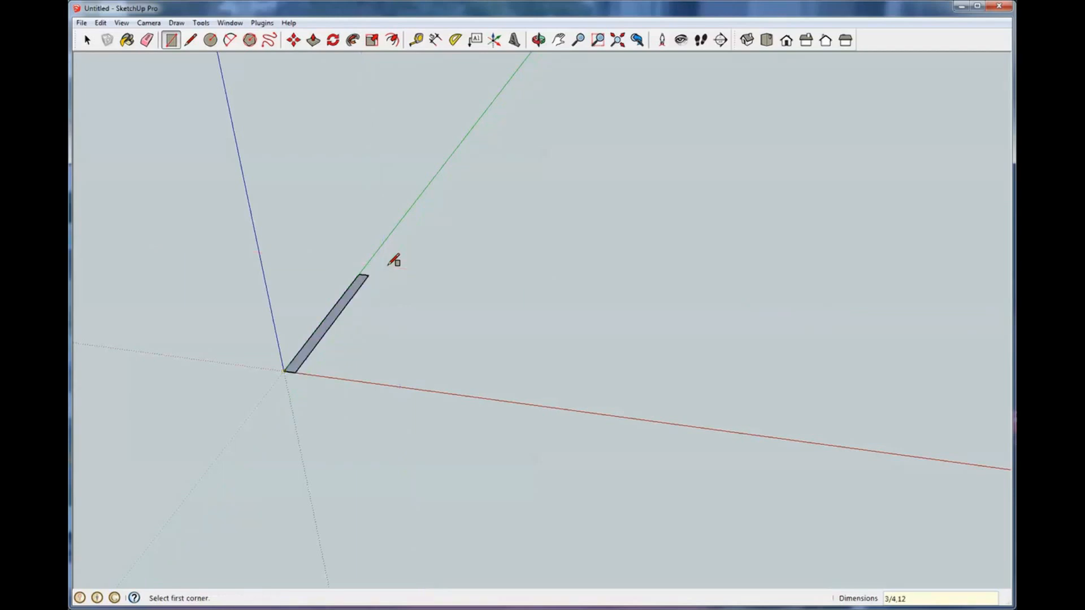
{"action": "key", "text": "space"}
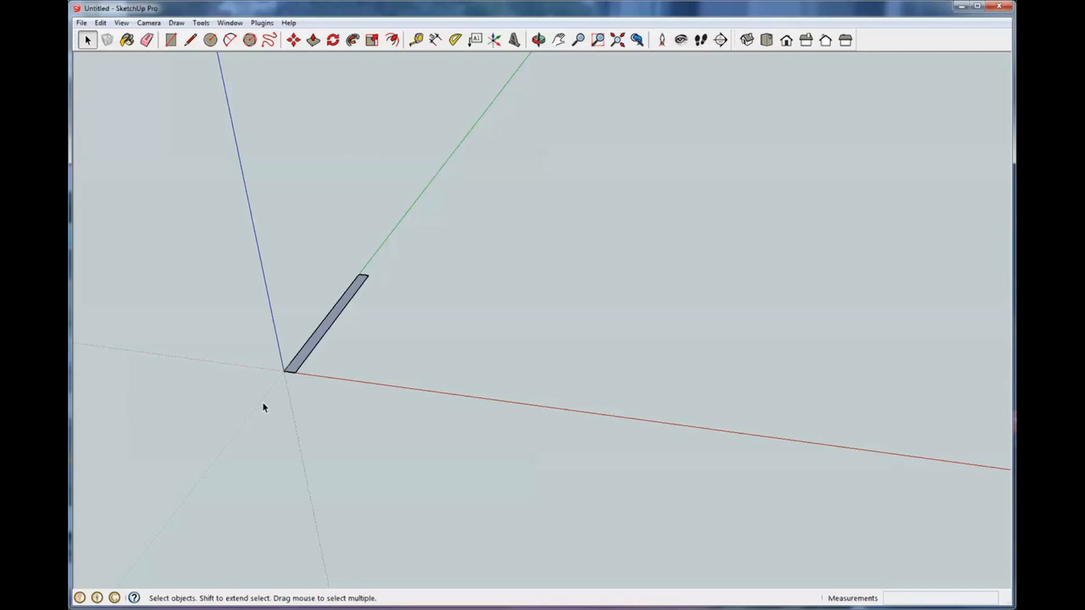
Step: Make the rectangle's face and all its edges into a group
{"action": "left_click", "coordinate": [321, 328]}
{"action": "scroll", "coordinate": [335, 323], "scroll_direction": "up", "scroll_amount": 5}
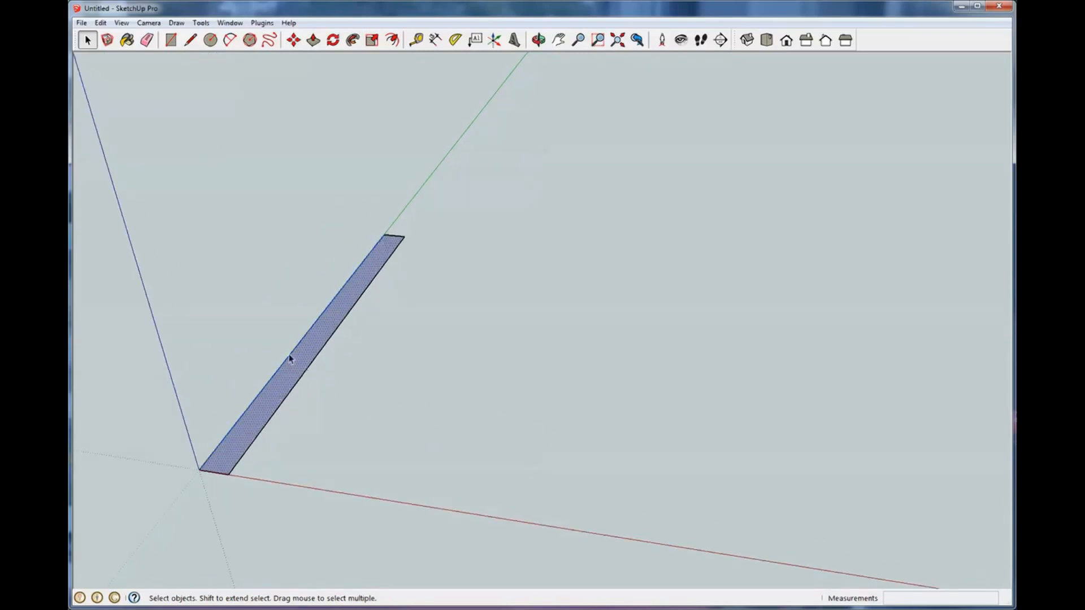
{"action": "left_click", "coordinate": [145, 488]}
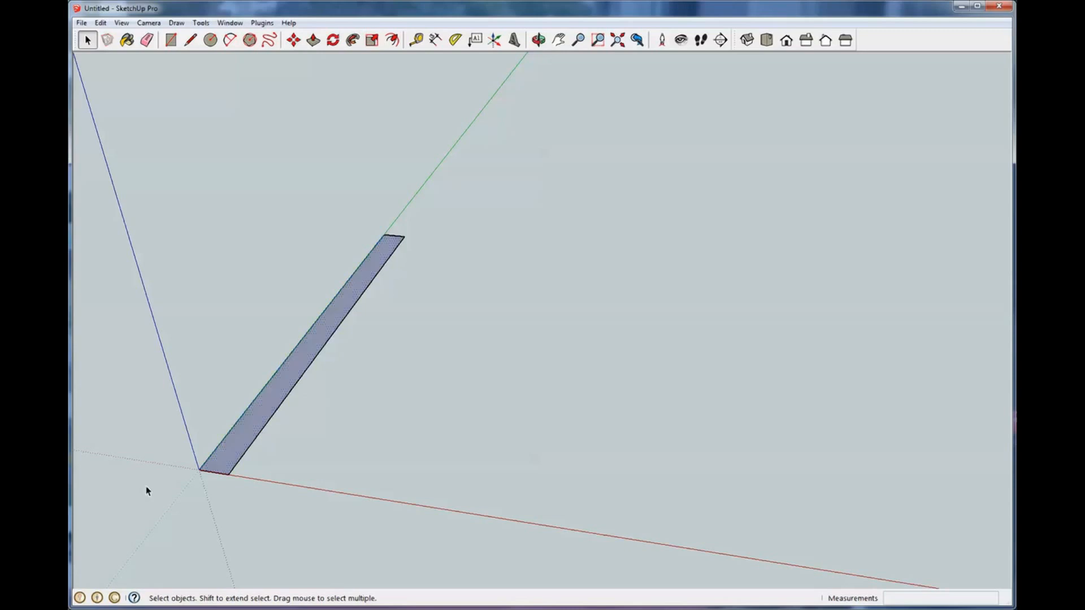
{"action": "left_click", "coordinate": [345, 307]}
{"action": "right_click", "coordinate": [345, 306]}
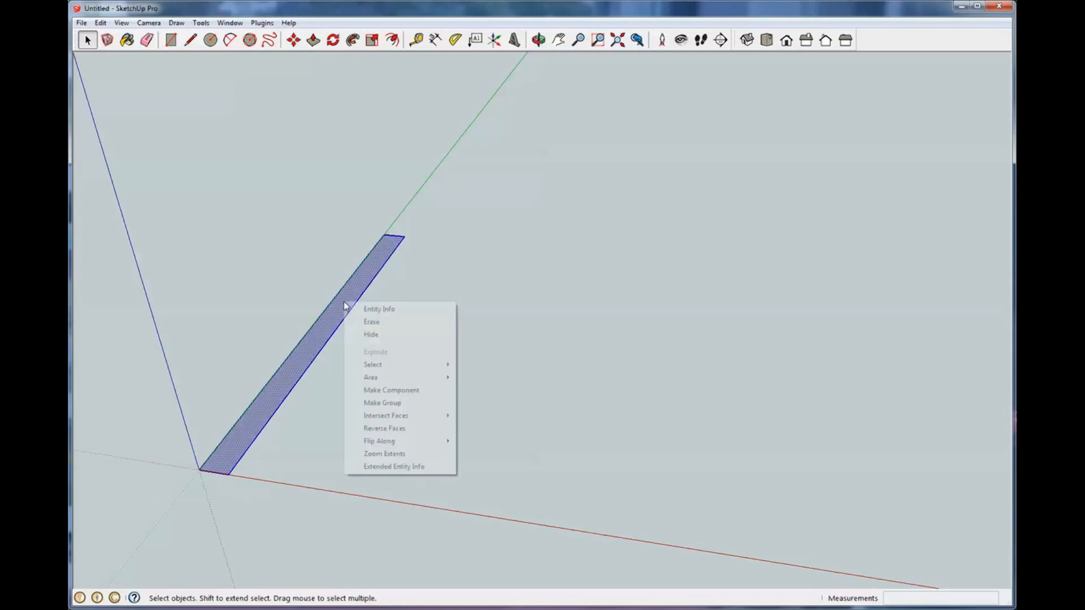
{"action": "left_click", "coordinate": [377, 405]}
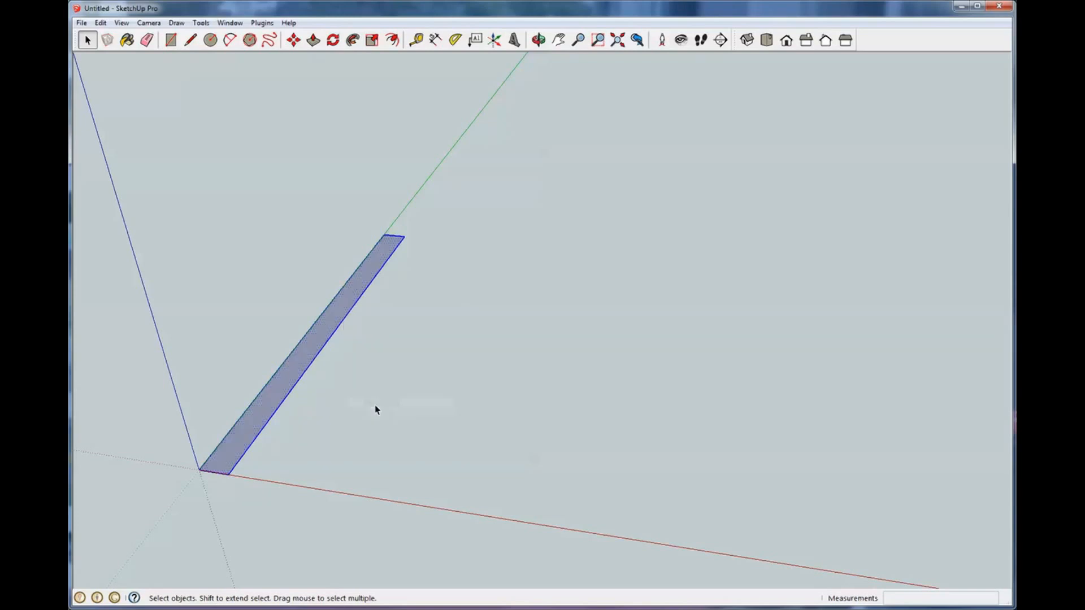
Step: Try to move the grouped rectangle away from the origin
{"action": "key", "text": "m"}
{"action": "left_click", "coordinate": [342, 314]}
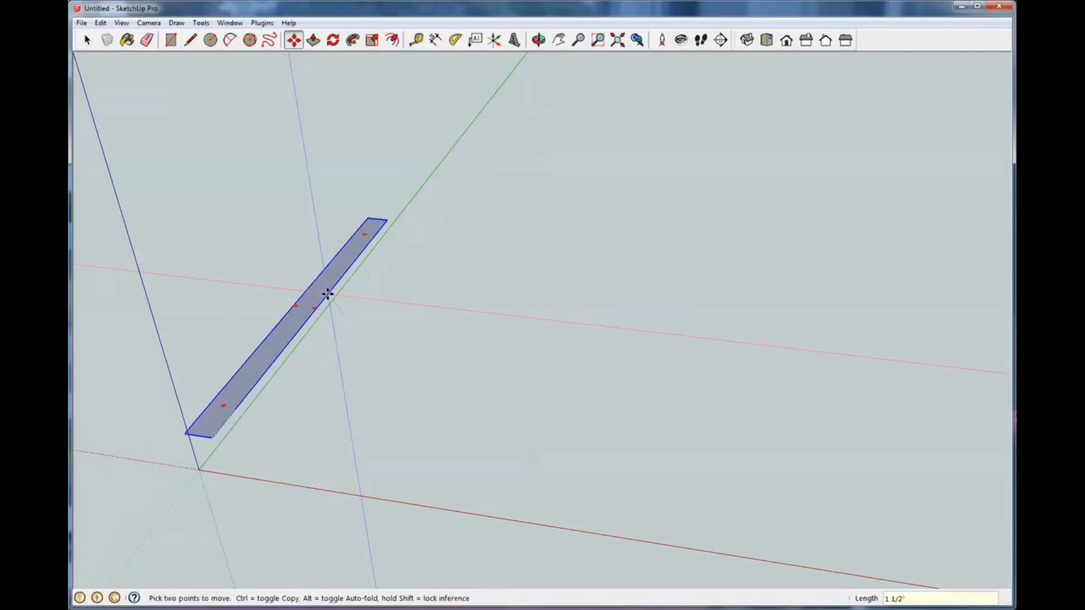
{"action": "key", "text": "Escape"}
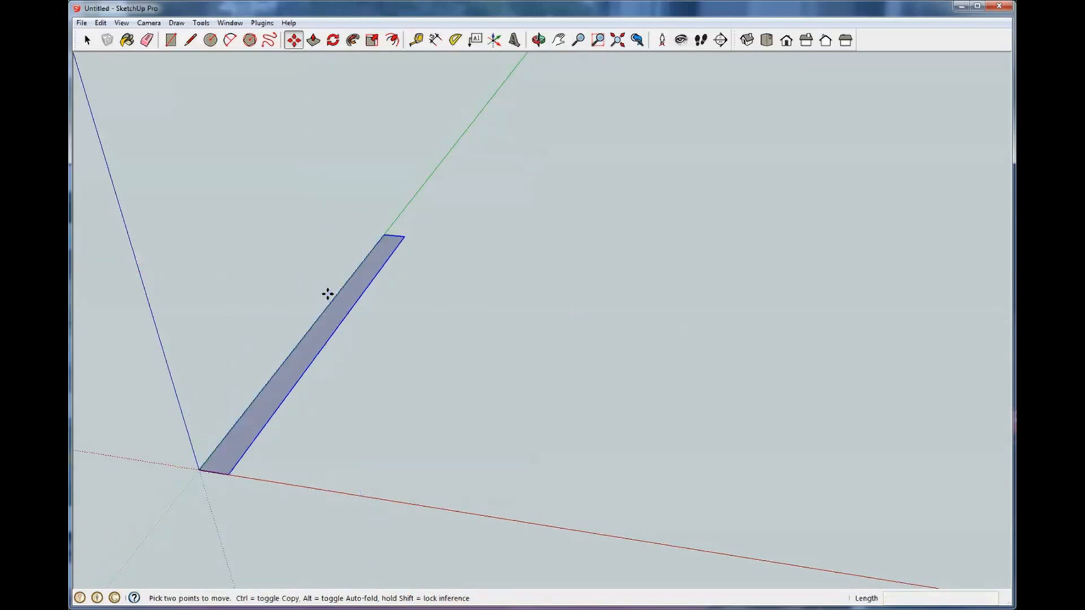
{"action": "left_click", "coordinate": [87, 40]}
Step: Open the rectangle group for editing
{"action": "scroll", "coordinate": [423, 326], "scroll_direction": "down", "scroll_amount": 3}
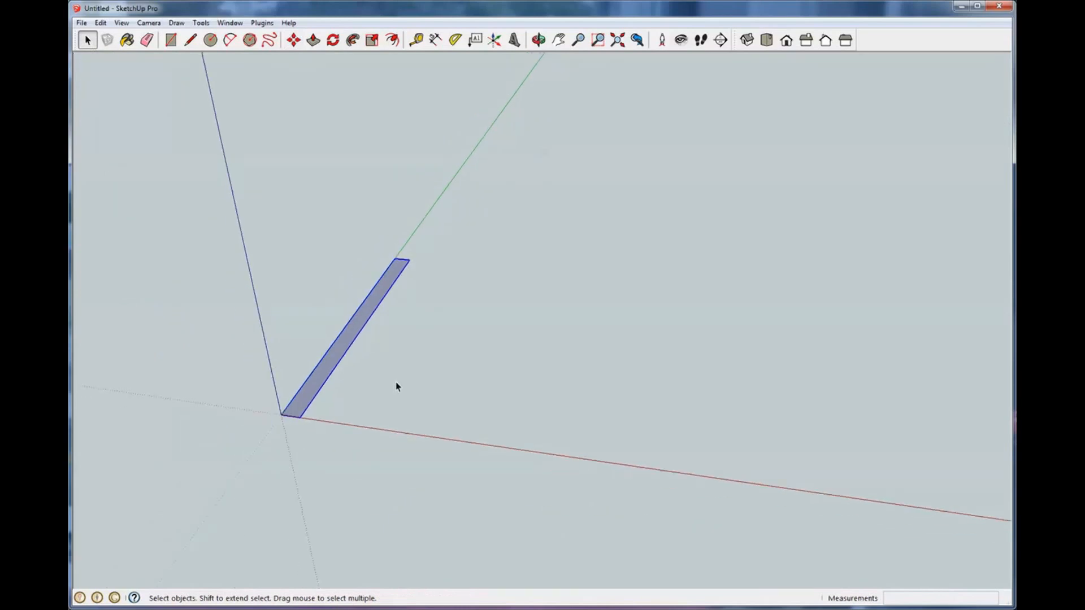
{"action": "middle_click_drag", "start_coordinate": [398, 382], "coordinate": [265, 287]}
{"action": "left_click_drag", "start_coordinate": [371, 181], "coordinate": [376, 325]}
{"action": "key", "text": "space"}
{"action": "scroll", "coordinate": [368, 331], "scroll_direction": "up", "scroll_amount": 3}
{"action": "mouse_move", "coordinate": [367, 332]}
{"action": "middle_mouse_down"}
{"action": "mouse_move", "coordinate": [373, 400]}
{"action": "mouse_move", "coordinate": [446, 341]}
{"action": "mouse_move", "coordinate": [452, 374]}
{"action": "middle_mouse_up"}
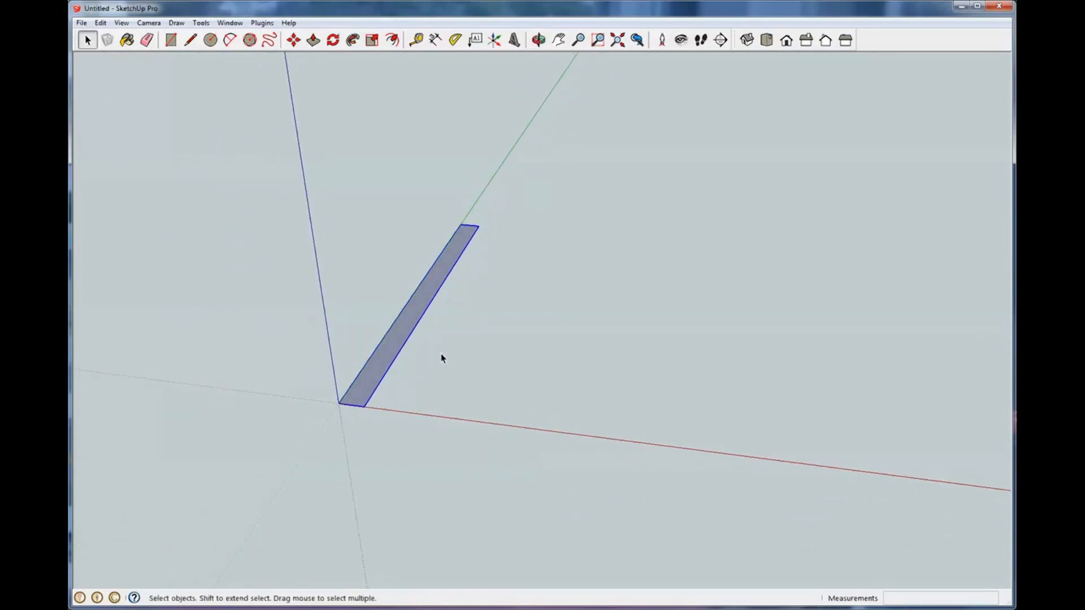
{"action": "scroll", "coordinate": [442, 354], "scroll_direction": "up", "scroll_amount": 1}
{"action": "left_click", "coordinate": [451, 336]}
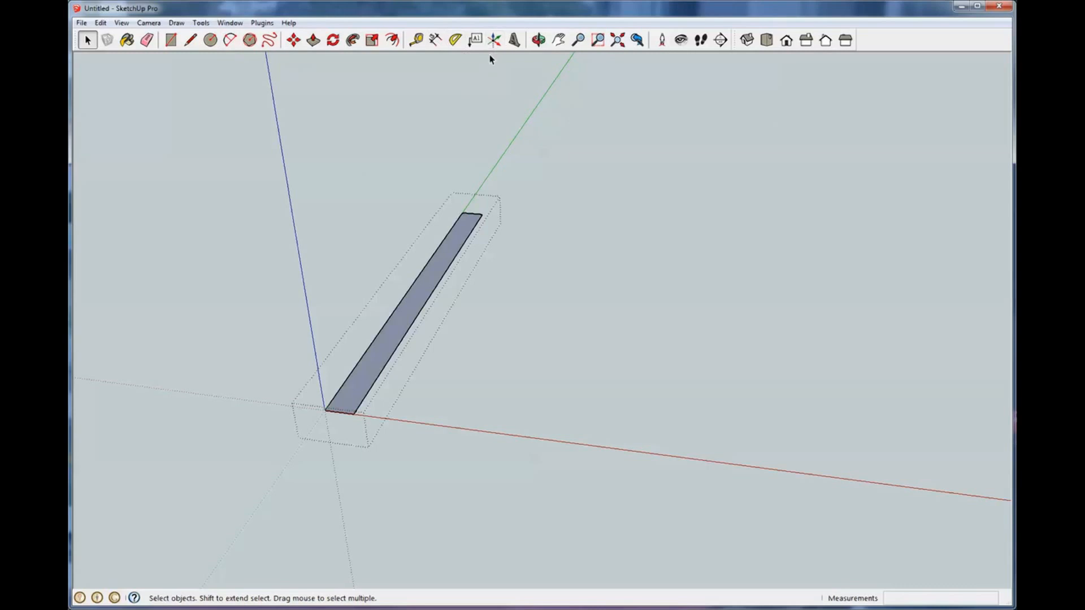
Step: Push/Pull the rectangle's face upward 48 inches to form an upright board and close the group
{"action": "left_click", "coordinate": [314, 40]}
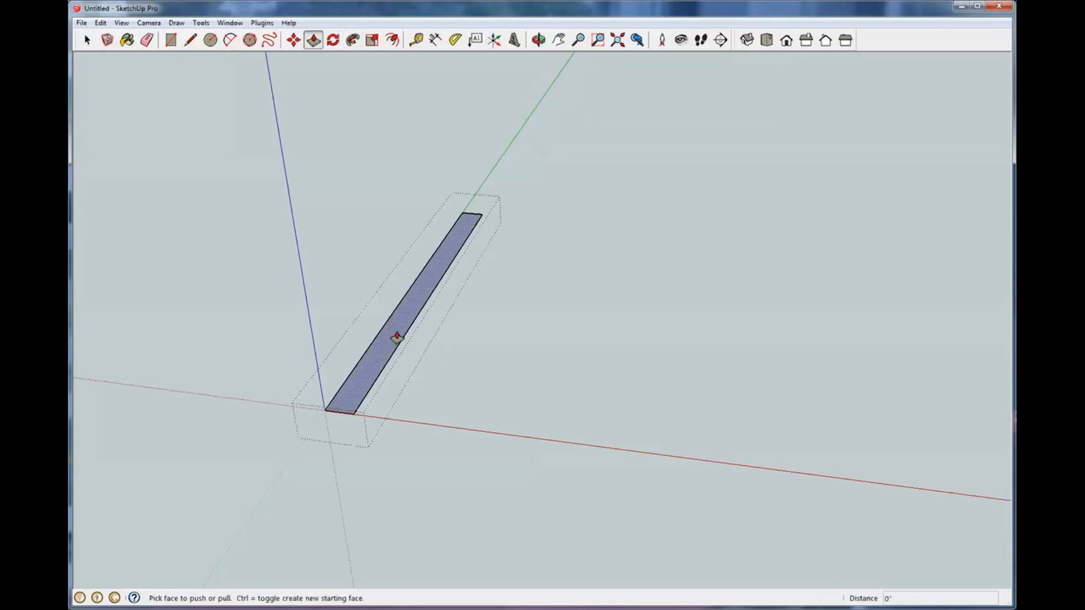
{"action": "left_click", "coordinate": [396, 337]}
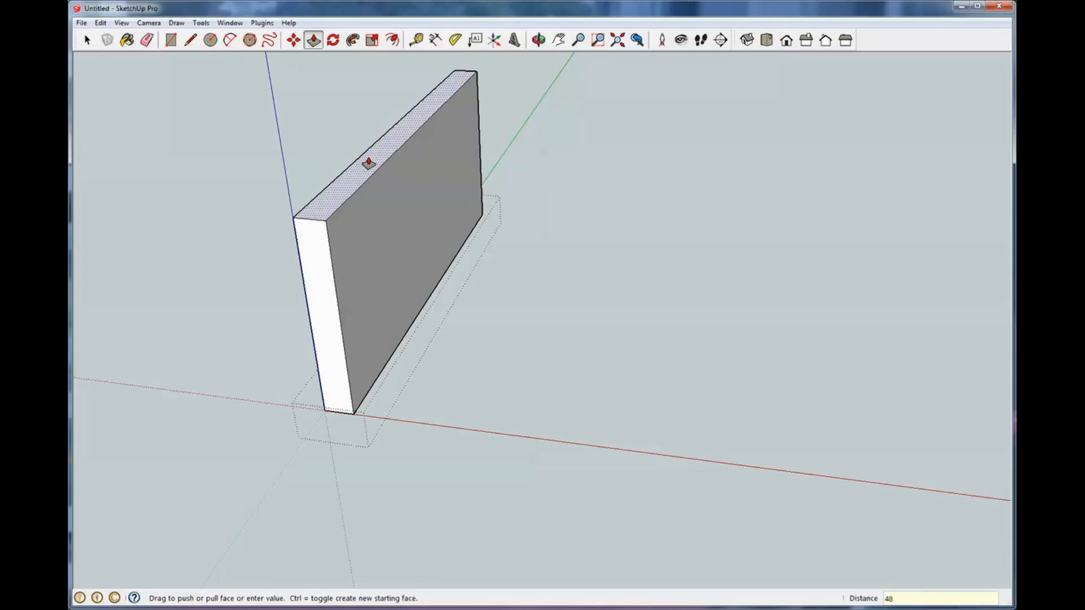
{"action": "key", "text": "Return"}
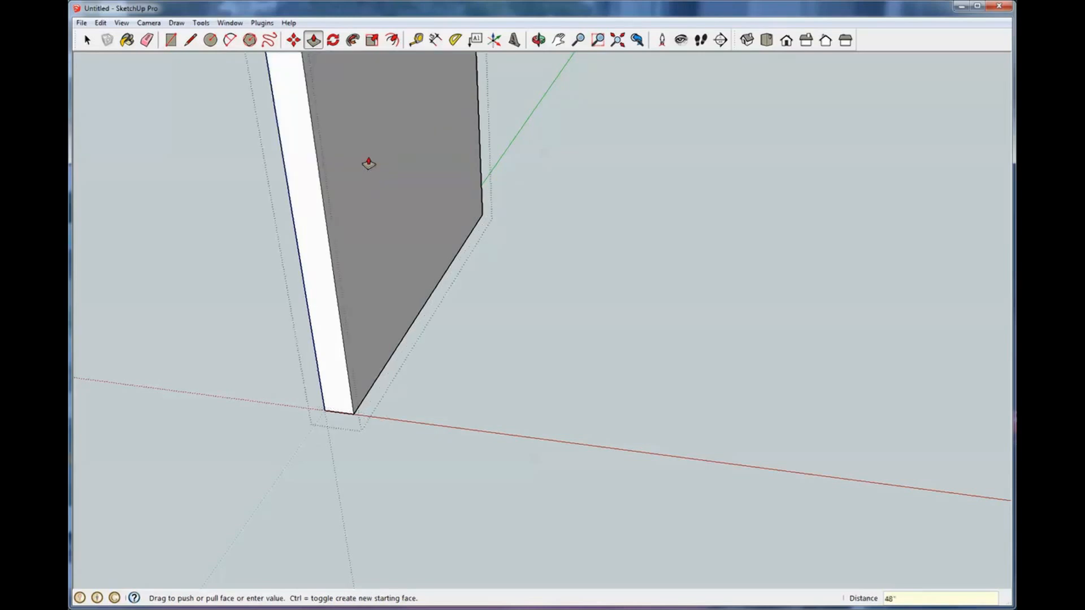
{"action": "scroll", "coordinate": [427, 247], "scroll_direction": "down", "scroll_amount": 10}
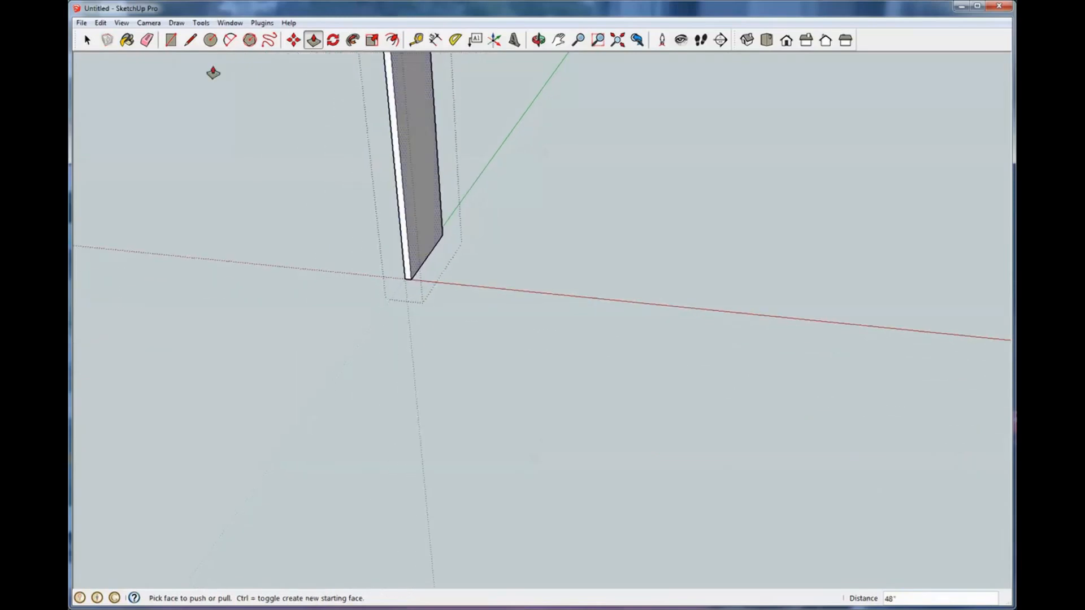
{"action": "left_click", "coordinate": [87, 39]}
{"action": "middle_click_drag", "start_coordinate": [257, 136], "coordinate": [404, 348]}
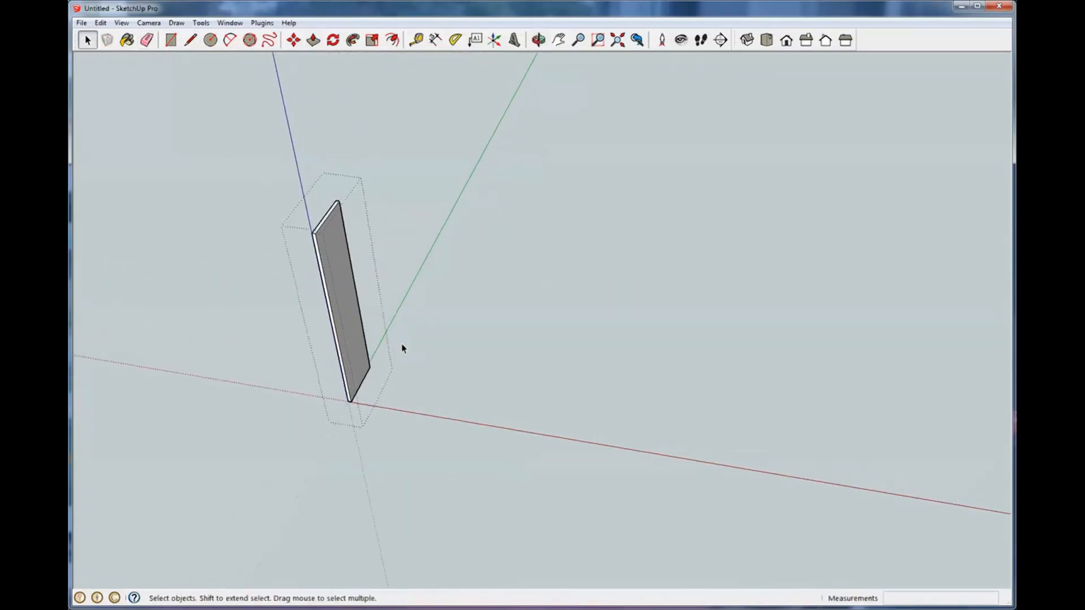
{"action": "left_click", "coordinate": [451, 298]}
Step: Inside the board's group, try to Push/Pull the narrow top face upward 2 inches
{"action": "mouse_move", "coordinate": [473, 286]}
{"action": "middle_mouse_down"}
{"action": "mouse_move", "coordinate": [325, 283]}
{"action": "mouse_move", "coordinate": [342, 252]}
{"action": "mouse_move", "coordinate": [470, 244]}
{"action": "mouse_move", "coordinate": [654, 208]}
{"action": "mouse_move", "coordinate": [383, 317]}
{"action": "mouse_move", "coordinate": [490, 292]}
{"action": "mouse_move", "coordinate": [475, 305]}
{"action": "mouse_move", "coordinate": [485, 317]}
{"action": "mouse_move", "coordinate": [290, 341]}
{"action": "mouse_move", "coordinate": [511, 327]}
{"action": "mouse_move", "coordinate": [337, 344]}
{"action": "middle_mouse_up"}
{"action": "middle_click_drag", "start_coordinate": [492, 310], "coordinate": [382, 317]}
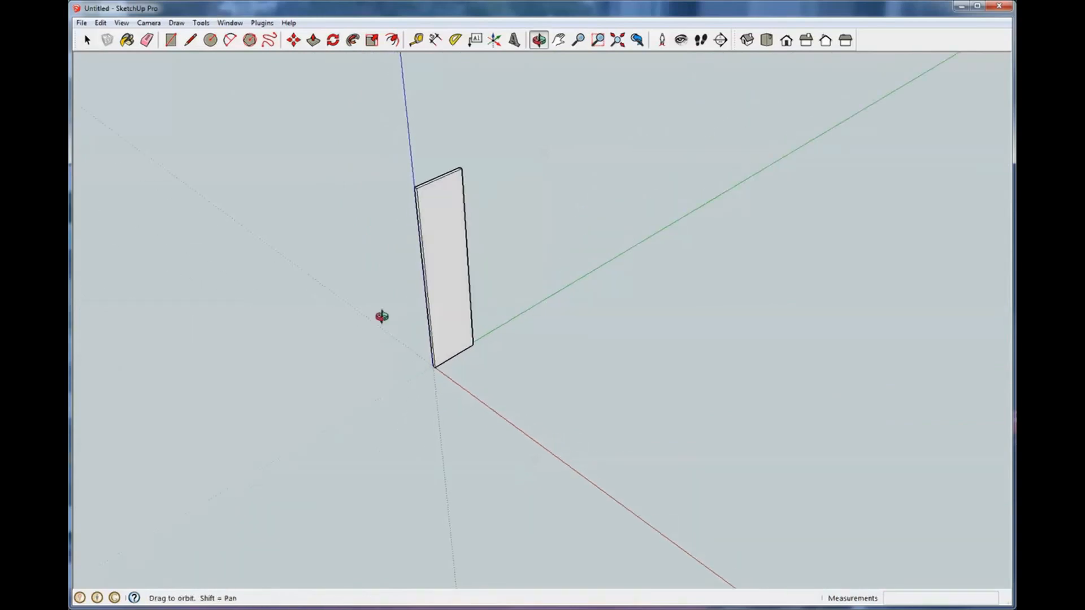
{"action": "mouse_move", "coordinate": [443, 286]}
{"action": "middle_mouse_down"}
{"action": "mouse_move", "coordinate": [424, 296]}
{"action": "mouse_move", "coordinate": [340, 274]}
{"action": "mouse_move", "coordinate": [441, 279]}
{"action": "middle_mouse_up"}
{"action": "scroll", "coordinate": [441, 279], "scroll_direction": "up", "scroll_amount": 5}
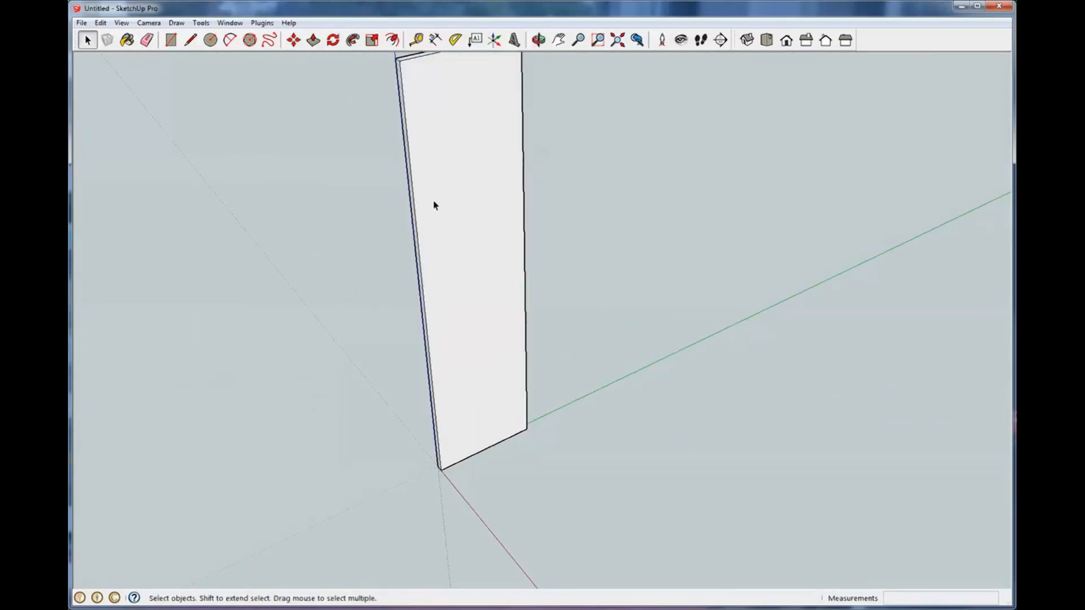
{"action": "middle_click_drag", "start_coordinate": [435, 195], "coordinate": [484, 407]}
{"action": "scroll", "coordinate": [458, 321], "scroll_direction": "up", "scroll_amount": 2}
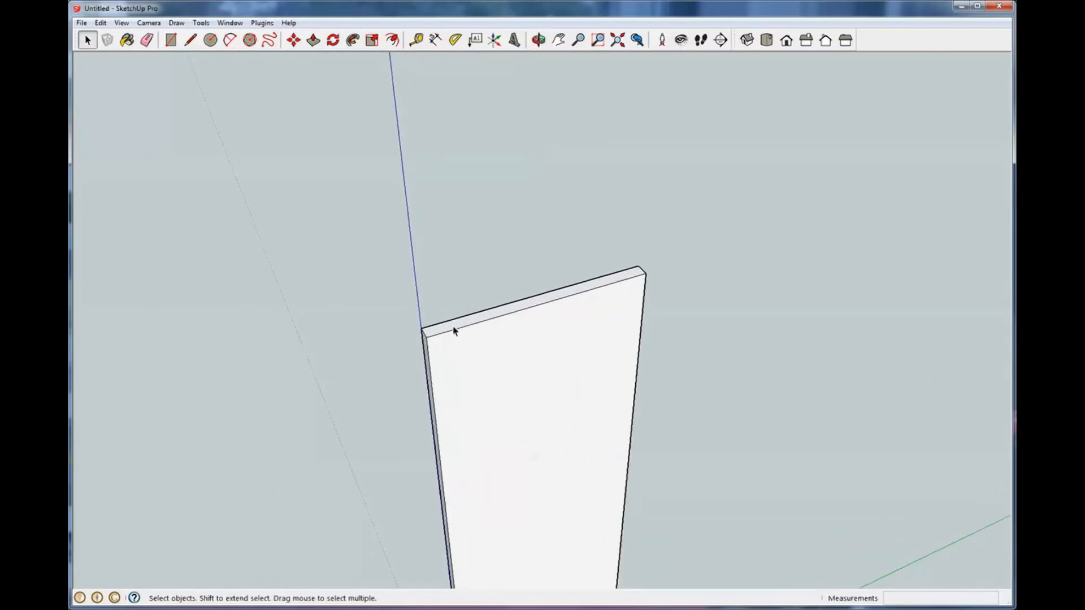
{"action": "double_click", "coordinate": [520, 303]}
{"action": "key", "text": "p"}
{"action": "left_click_drag", "start_coordinate": [518, 308], "coordinate": [510, 188]}
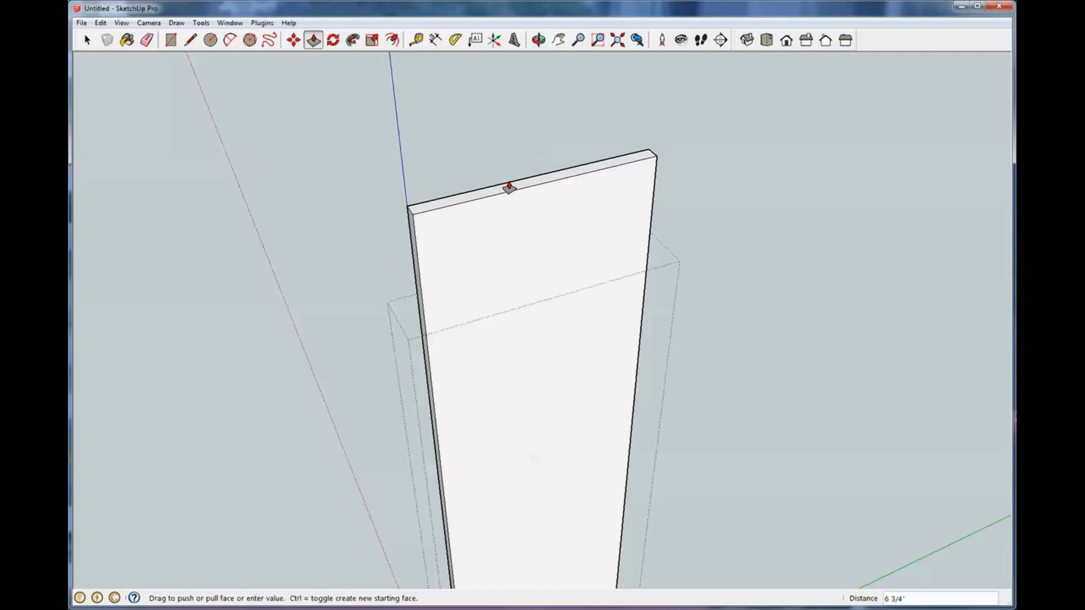
{"action": "type", "text": "2"}
{"action": "key", "text": "Return"}
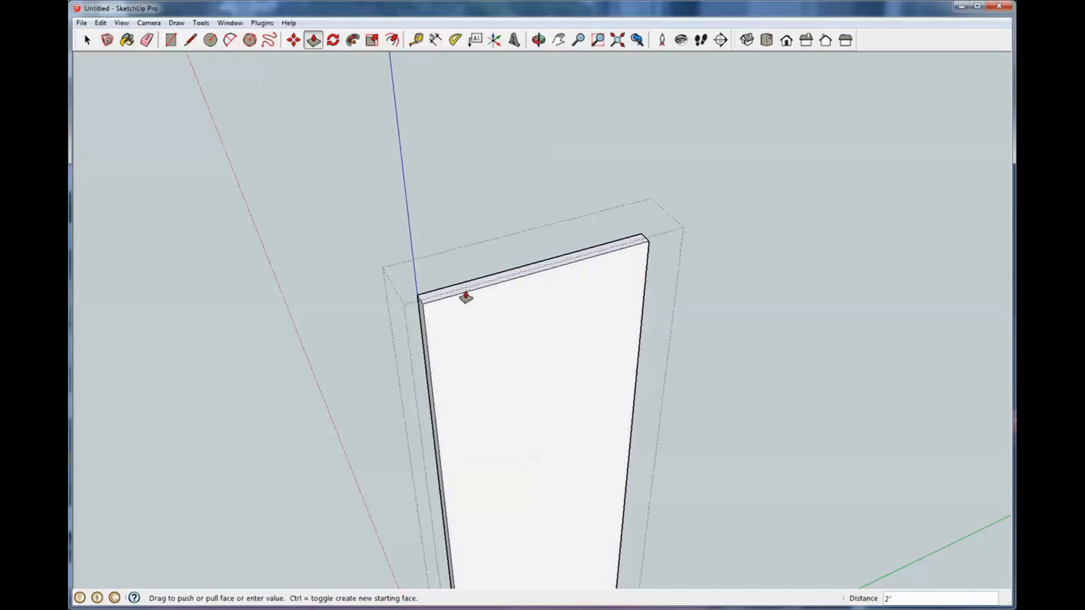
{"action": "key", "text": "Escape"}
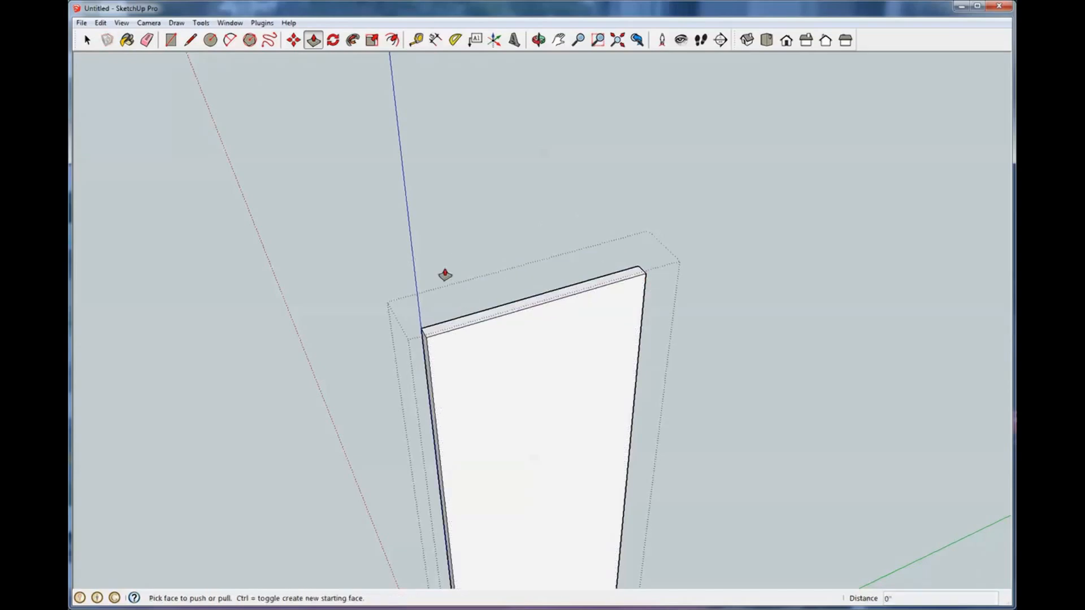
{"action": "left_click", "coordinate": [88, 40]}
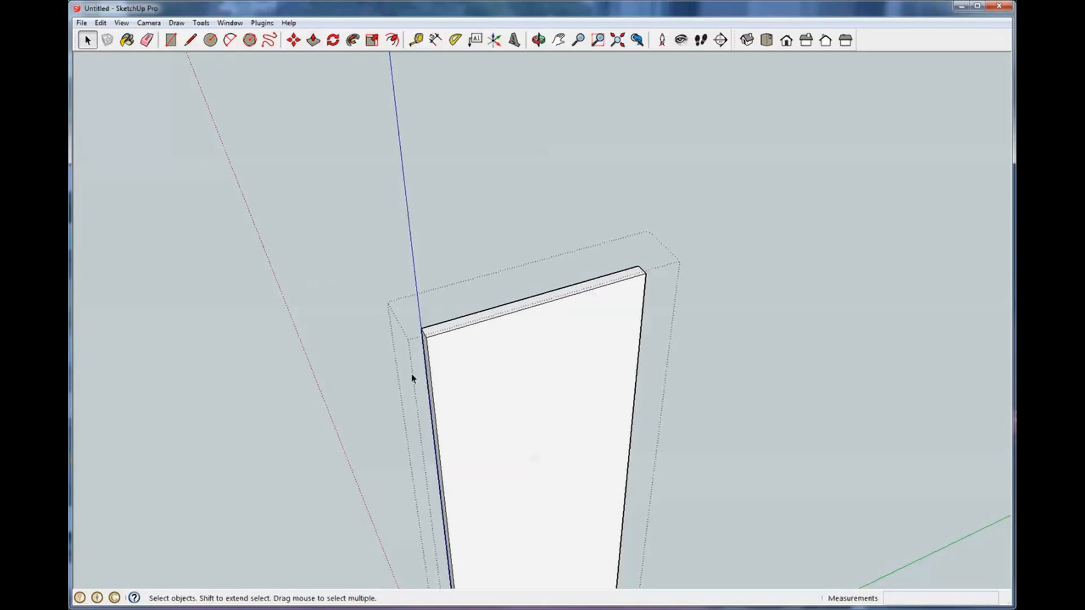
{"action": "left_click", "coordinate": [336, 331]}
Step: Inside the board's group, try to Push/Pull its broad side face outward about 12 7/8 inches along the red axis
{"action": "middle_click_drag", "start_coordinate": [694, 341], "coordinate": [702, 298]}
{"action": "middle_click_drag", "start_coordinate": [534, 314], "coordinate": [551, 389]}
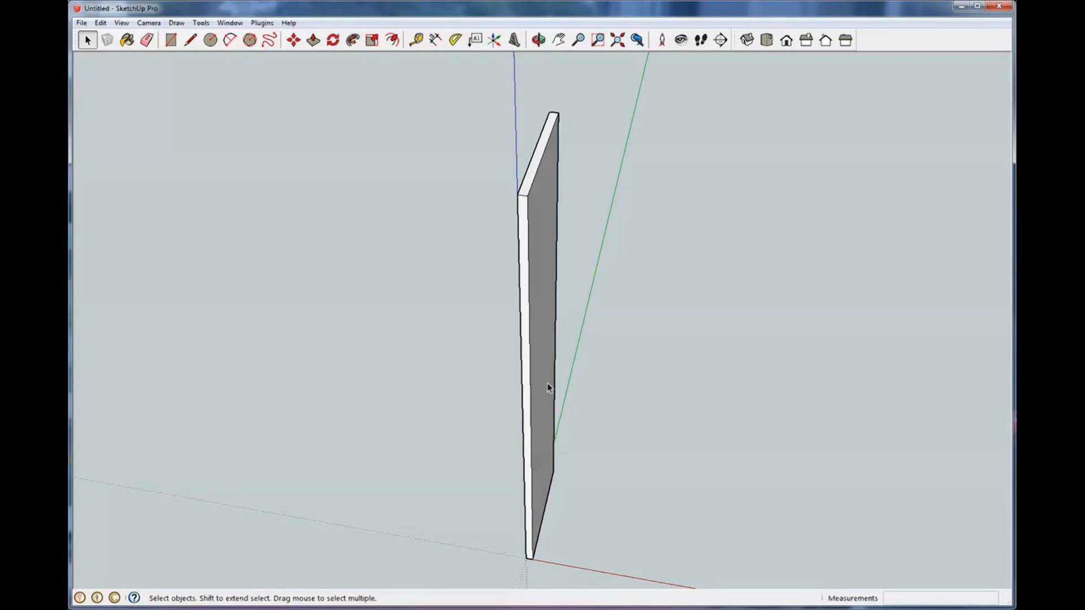
{"action": "scroll", "coordinate": [661, 376], "scroll_direction": "up", "scroll_amount": 1}
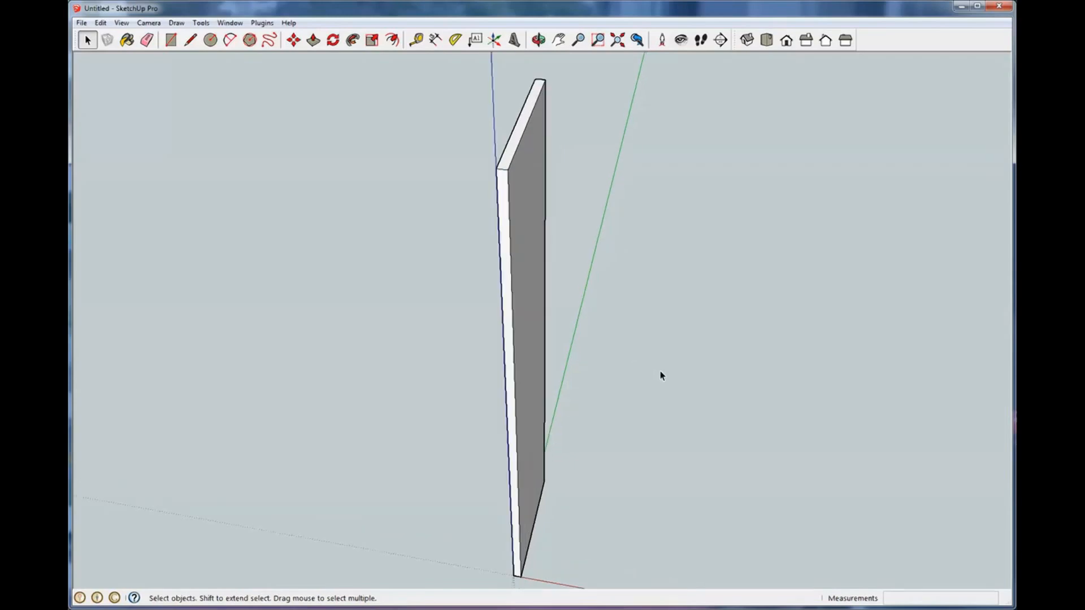
{"action": "middle_click_drag", "start_coordinate": [665, 418], "coordinate": [564, 416]}
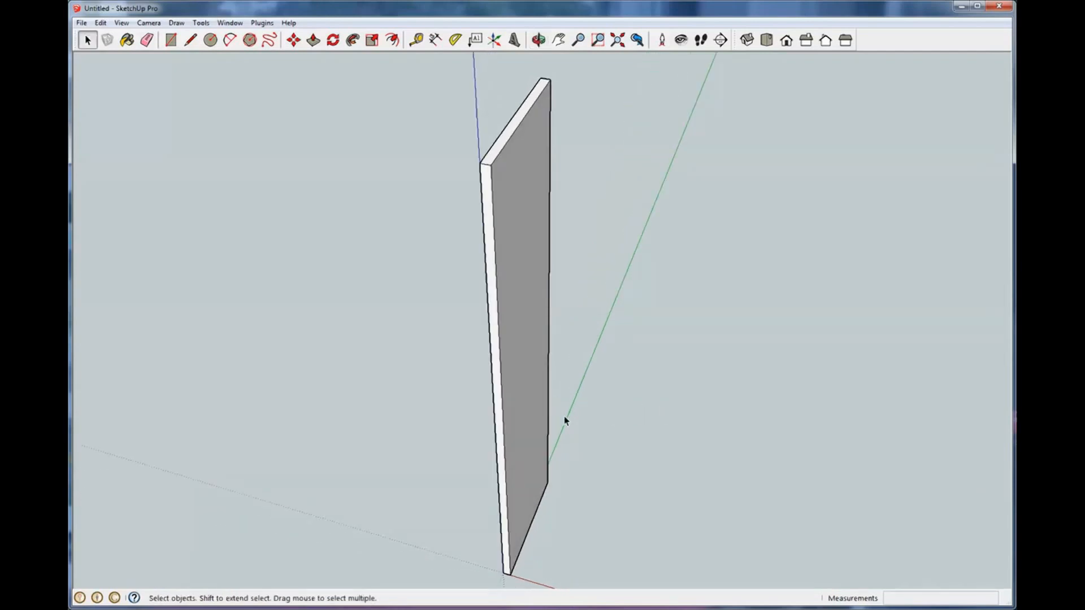
{"action": "left_click", "coordinate": [522, 387]}
{"action": "key", "text": "p"}
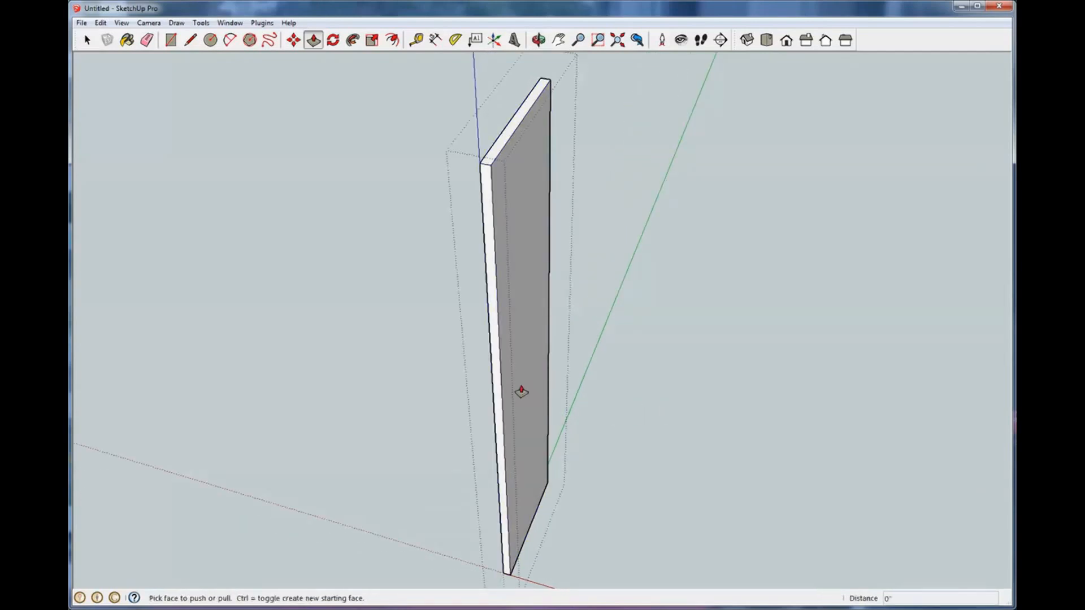
{"action": "left_click", "coordinate": [521, 389]}
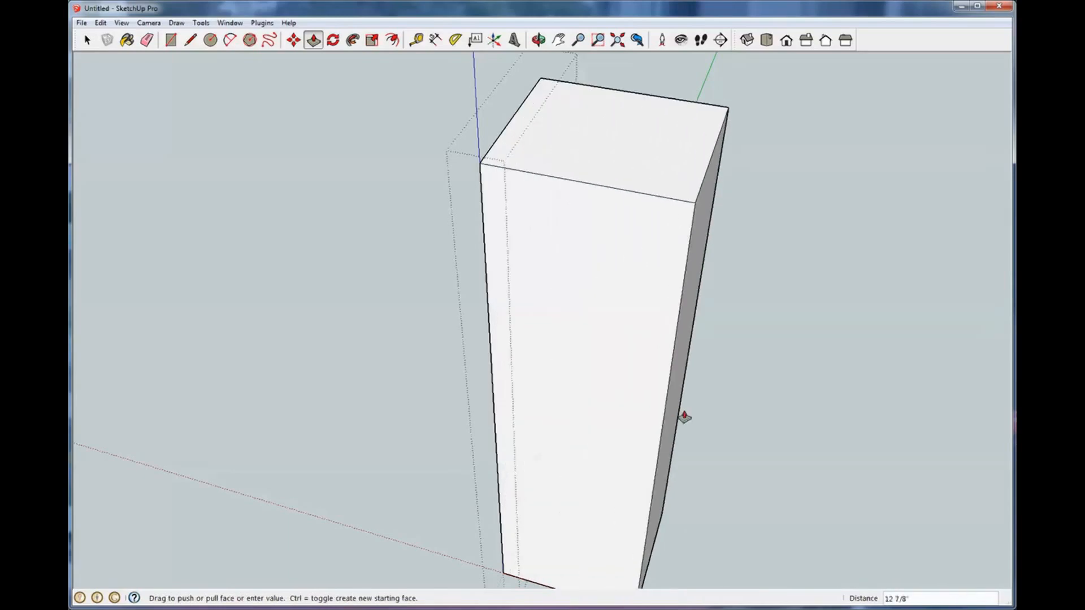
{"action": "key", "text": "Escape"}
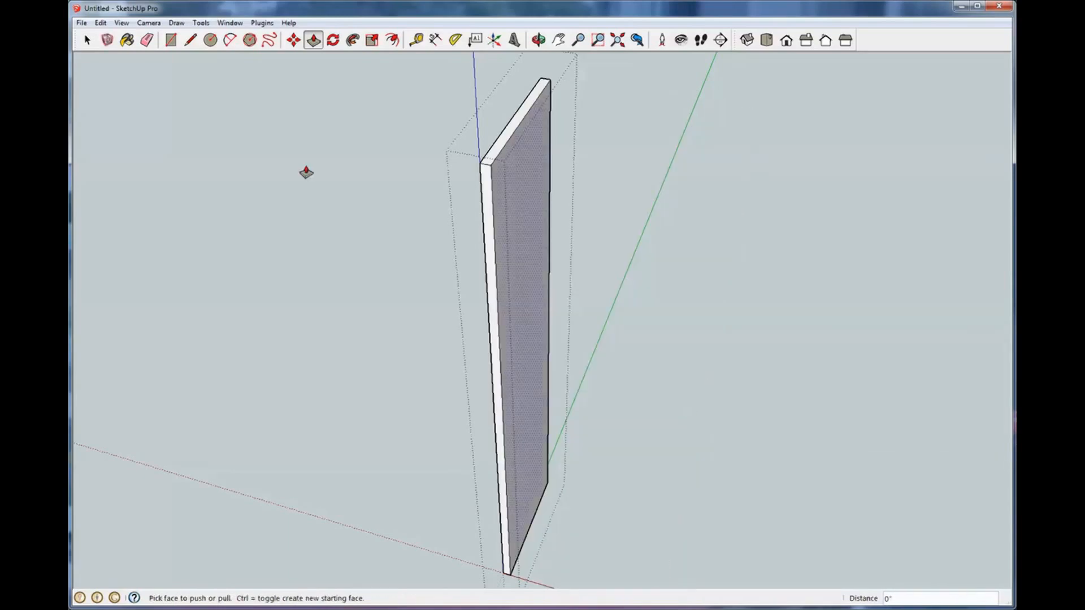
{"action": "left_click", "coordinate": [87, 40]}
{"action": "middle_click_drag", "start_coordinate": [471, 184], "coordinate": [443, 186]}
{"action": "scroll", "coordinate": [443, 187], "scroll_direction": "up", "scroll_amount": 3}
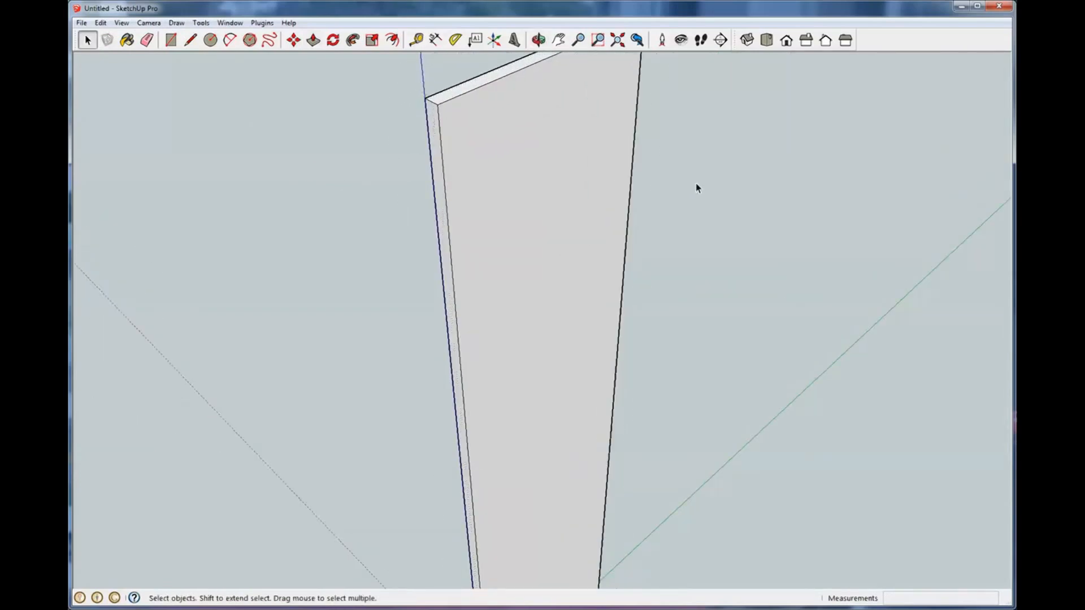
Step: Draw a diagonal line about 3 7/8 inches long across the upper corner of the board's broad face
{"action": "middle_click_drag", "start_coordinate": [697, 187], "coordinate": [552, 193]}
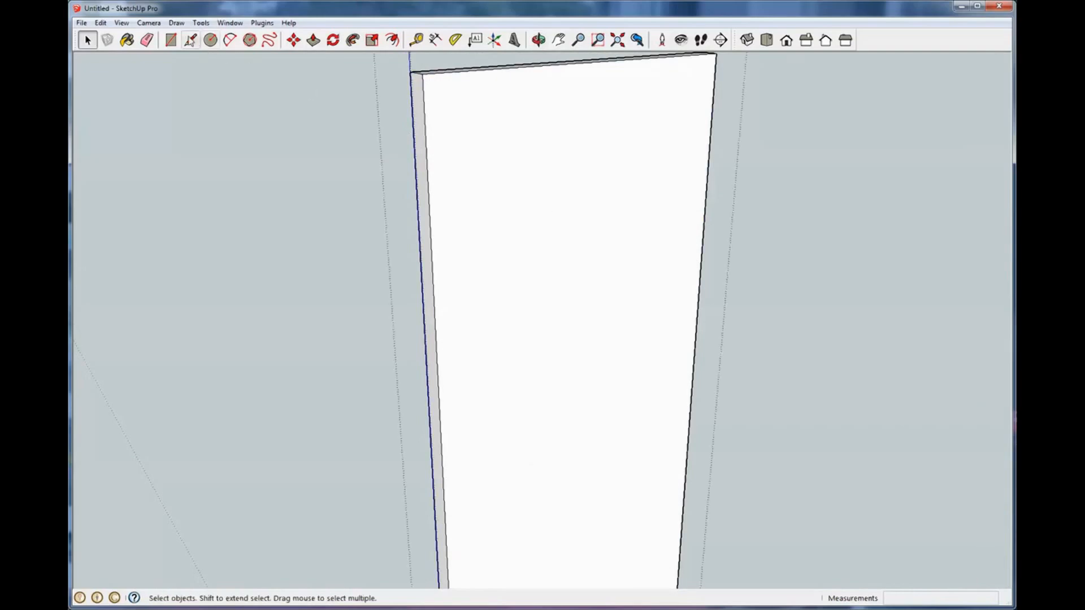
{"action": "left_click", "coordinate": [191, 40]}
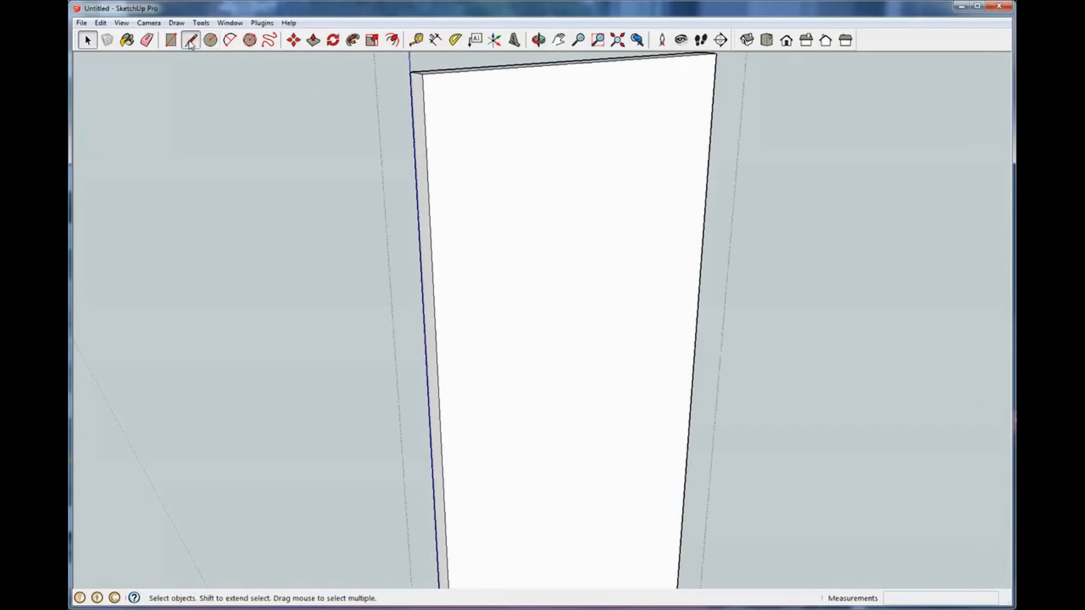
{"action": "left_click", "coordinate": [427, 168]}
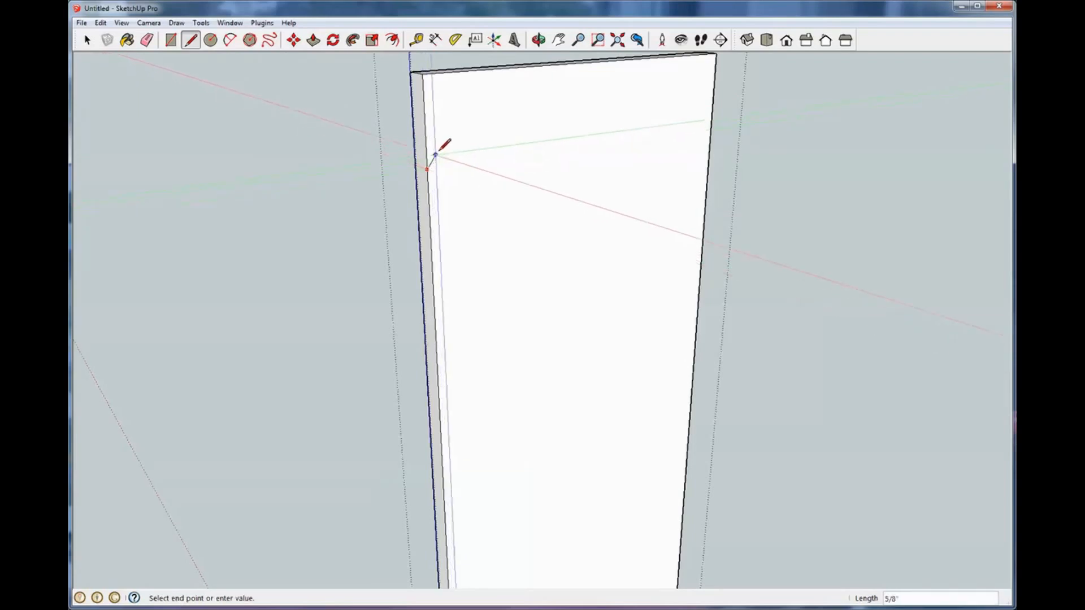
{"action": "left_click", "coordinate": [502, 67]}
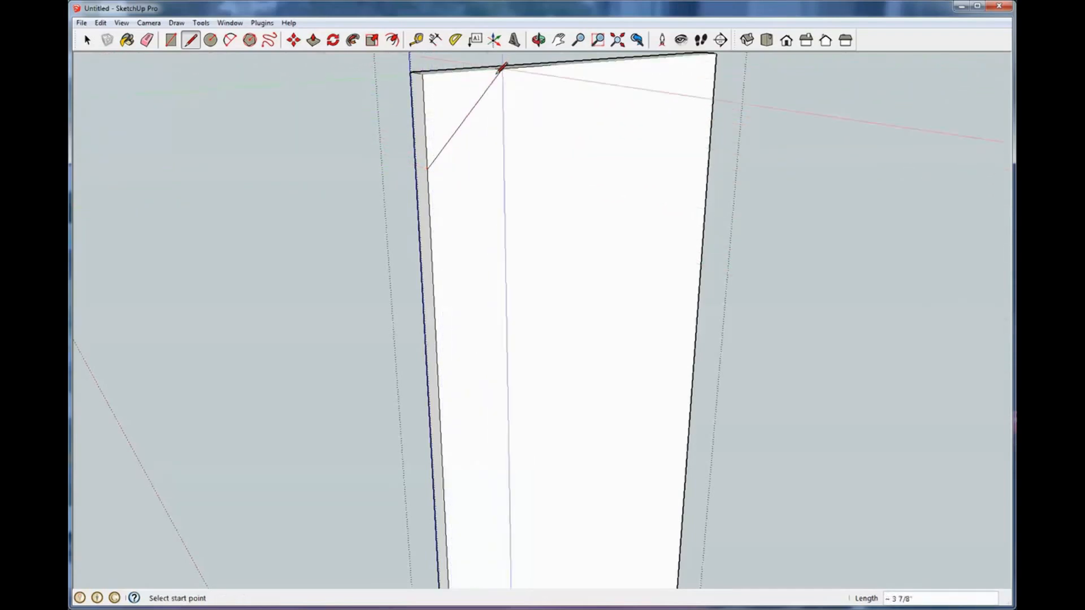
{"action": "left_click", "coordinate": [87, 39]}
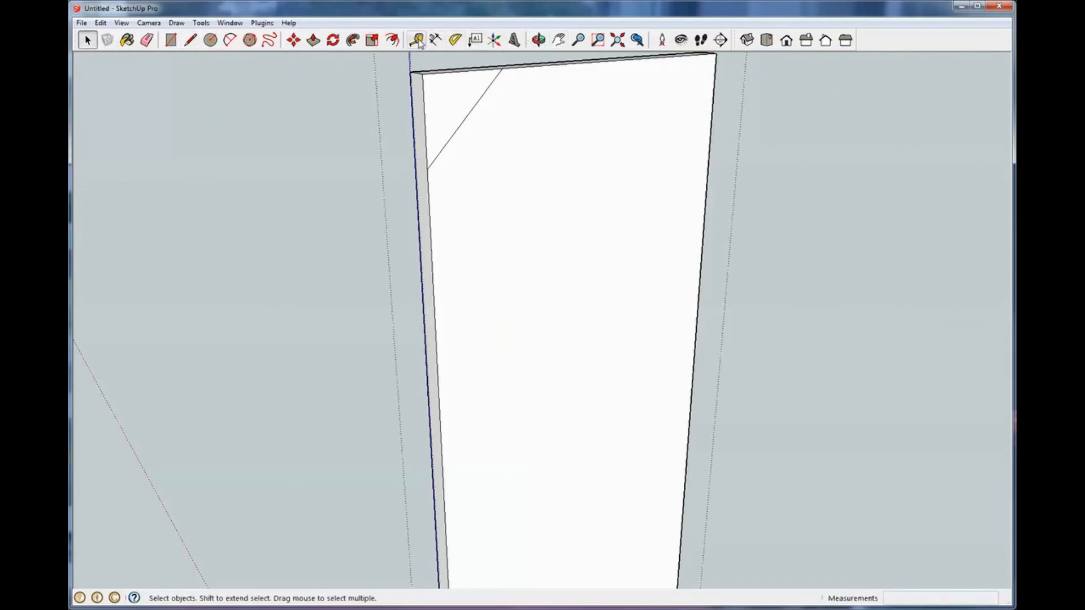
Step: Push/Pull the triangular corner face 3/4 inch through the board to cut it off, and undo the cut and its line
{"action": "left_click", "coordinate": [313, 39]}
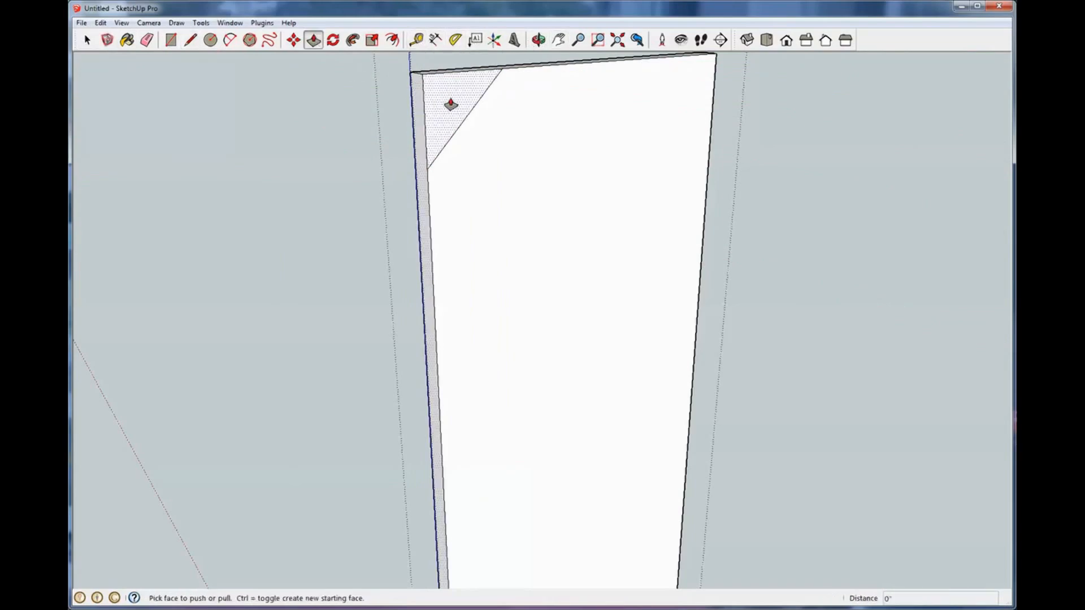
{"action": "left_click_drag", "start_coordinate": [451, 104], "coordinate": [416, 95]}
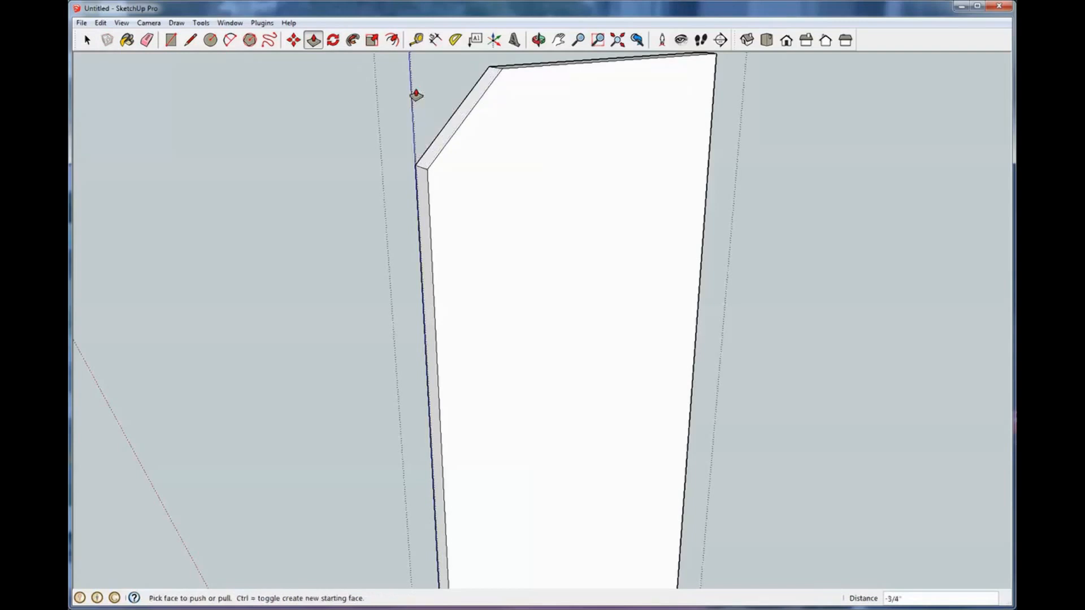
{"action": "left_click", "coordinate": [87, 39]}
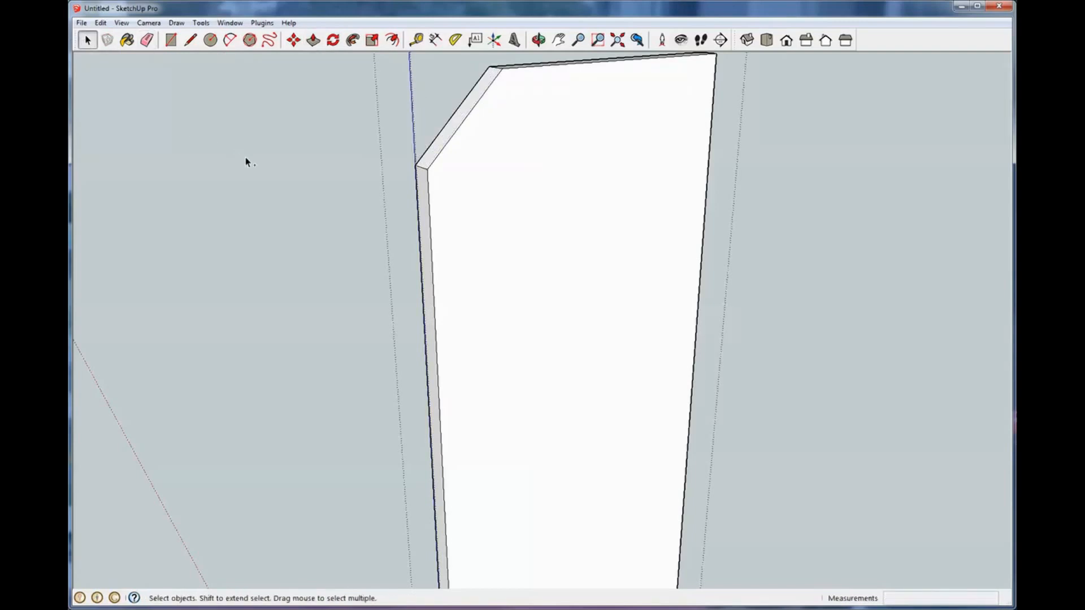
{"action": "key", "text": "ctrl+z"}
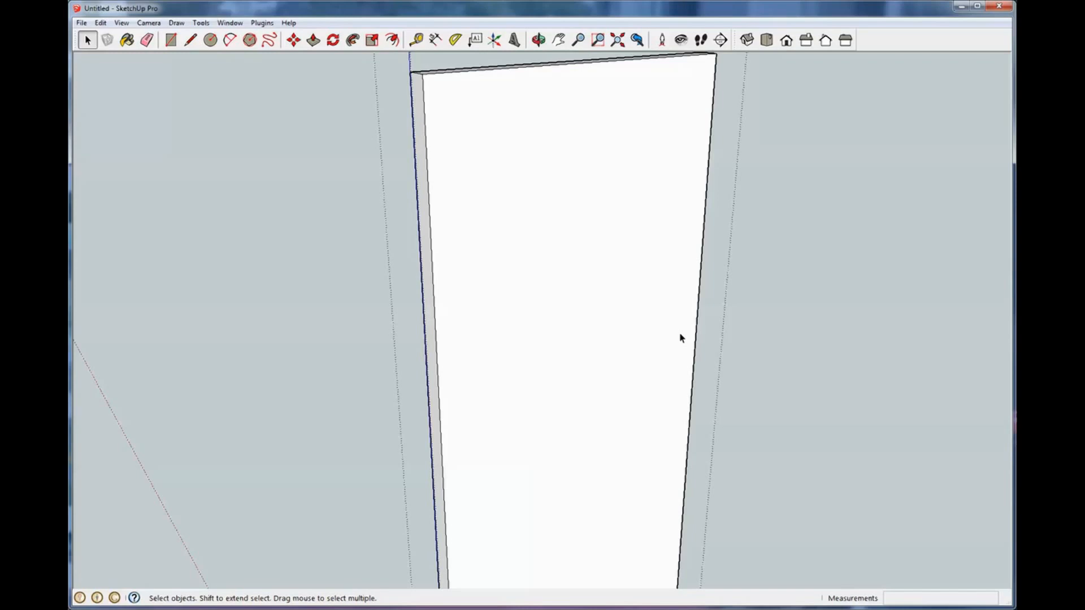
Step: Examine the board from its top edge down to its base, orbiting and zooming until the whole board fits in view
{"action": "scroll", "coordinate": [681, 335], "scroll_direction": "down", "scroll_amount": 6}
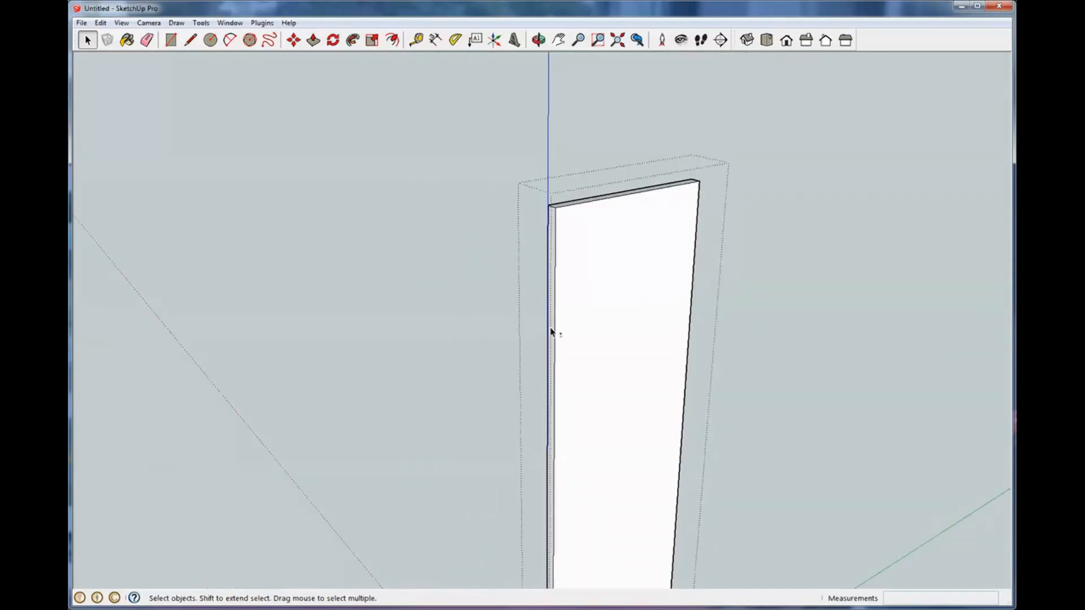
{"action": "middle_click_drag", "start_coordinate": [550, 330], "coordinate": [523, 277]}
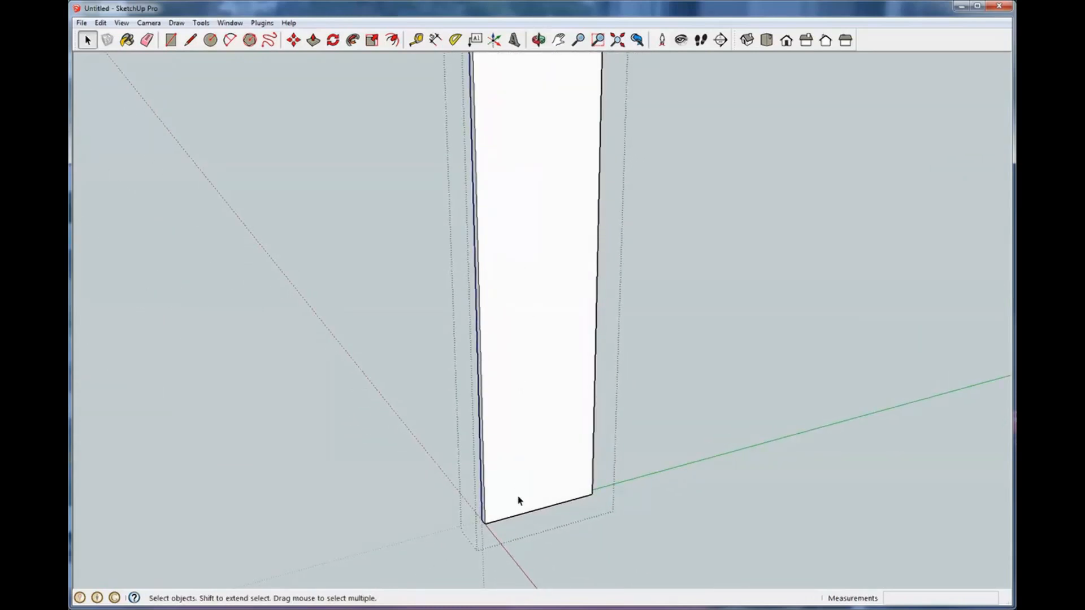
{"action": "scroll", "coordinate": [518, 501], "scroll_direction": "up", "scroll_amount": 4}
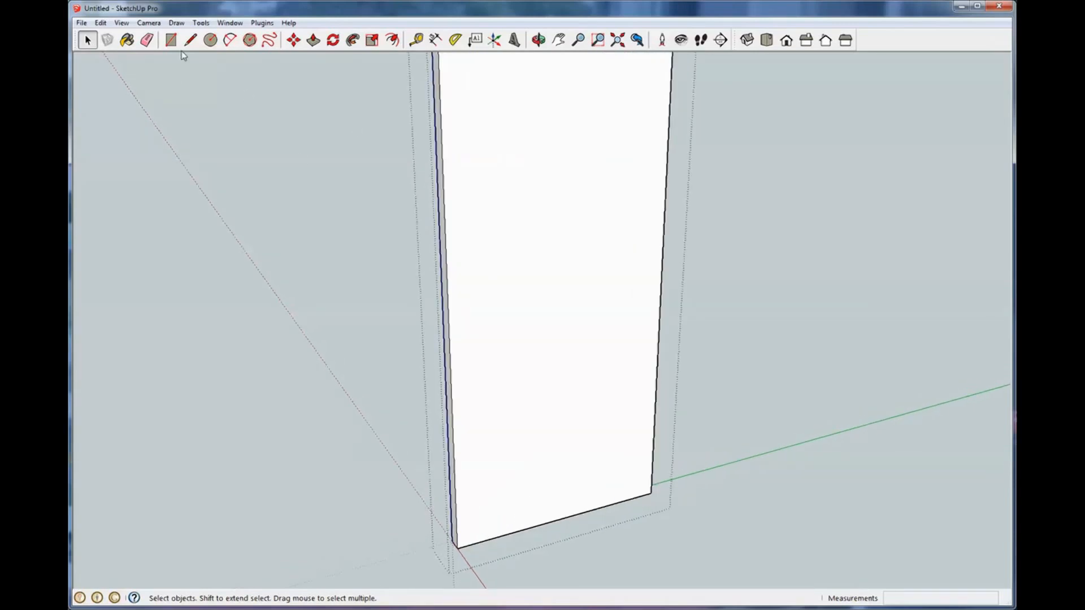
{"action": "middle_click_drag", "start_coordinate": [406, 305], "coordinate": [473, 376]}
{"action": "scroll", "coordinate": [432, 380], "scroll_direction": "down", "scroll_amount": 2}
{"action": "scroll", "coordinate": [454, 391], "scroll_direction": "down", "scroll_amount": 2}
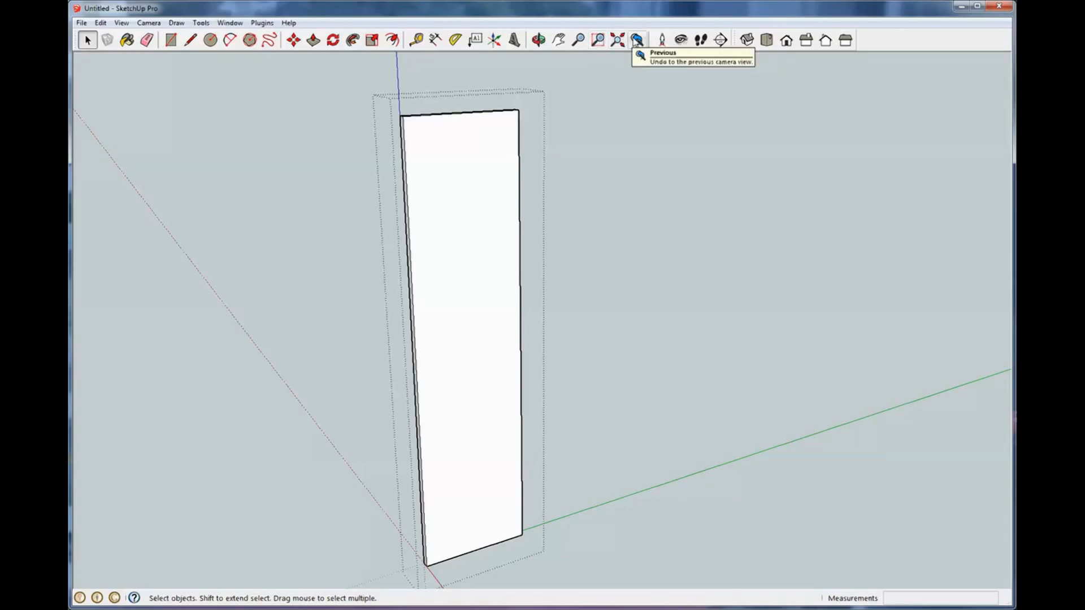
{"action": "left_click", "coordinate": [579, 39]}
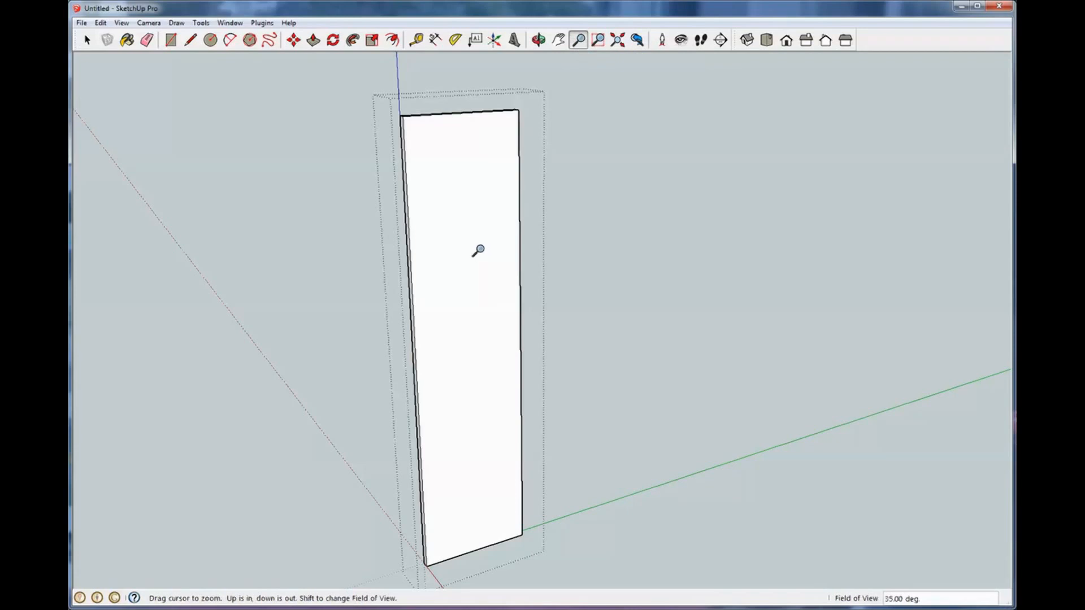
{"action": "left_click_drag", "start_coordinate": [478, 250], "coordinate": [696, 365]}
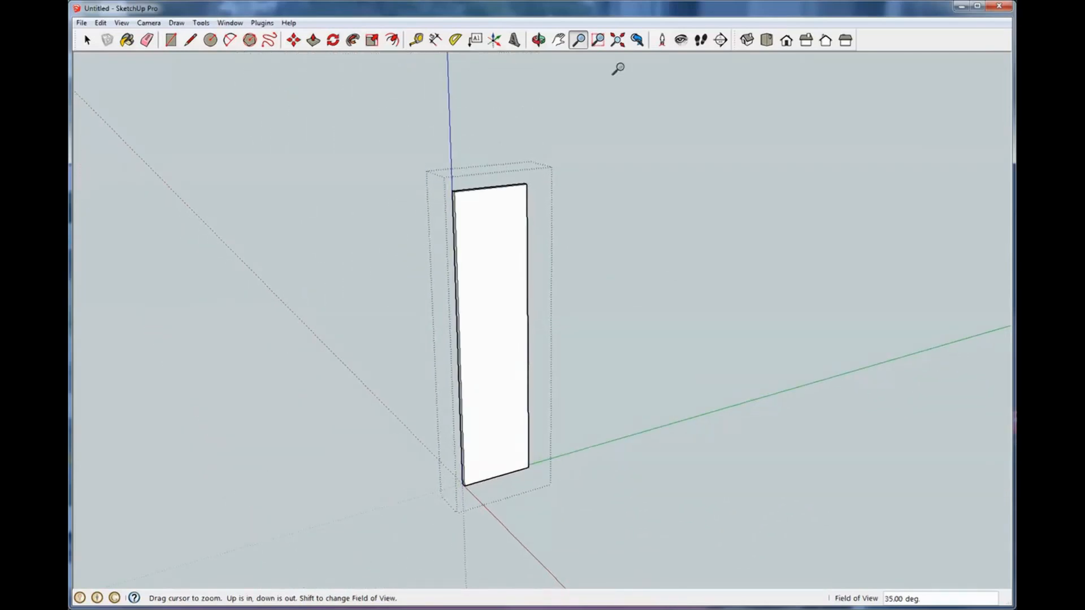
Step: Magnify the board's upper corner twice with Zoom Window to examine its edges closely
{"action": "left_click", "coordinate": [598, 41]}
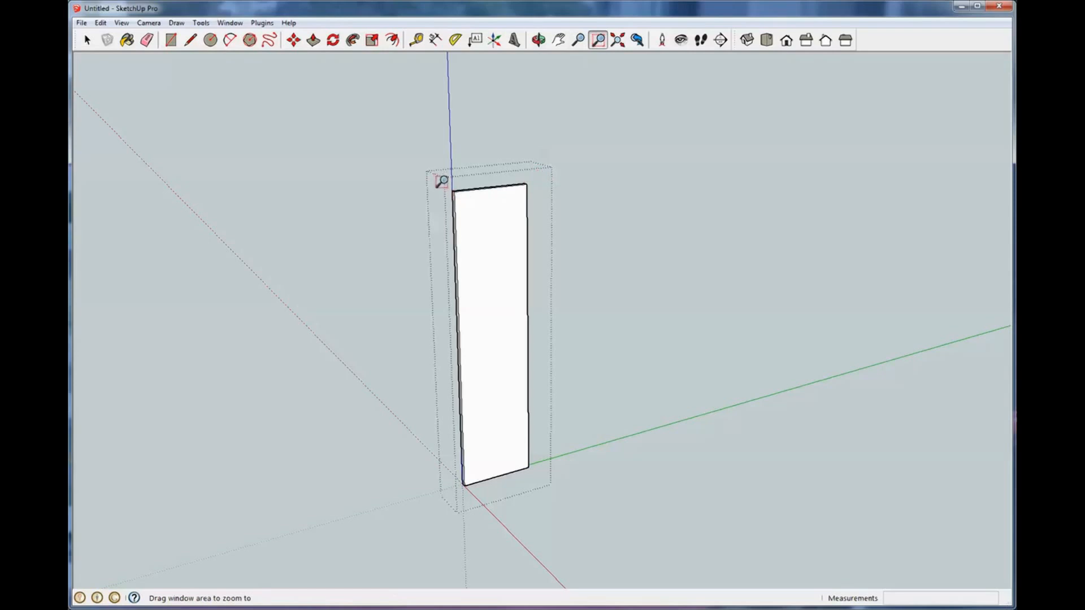
{"action": "left_click_drag", "start_coordinate": [439, 177], "coordinate": [478, 215]}
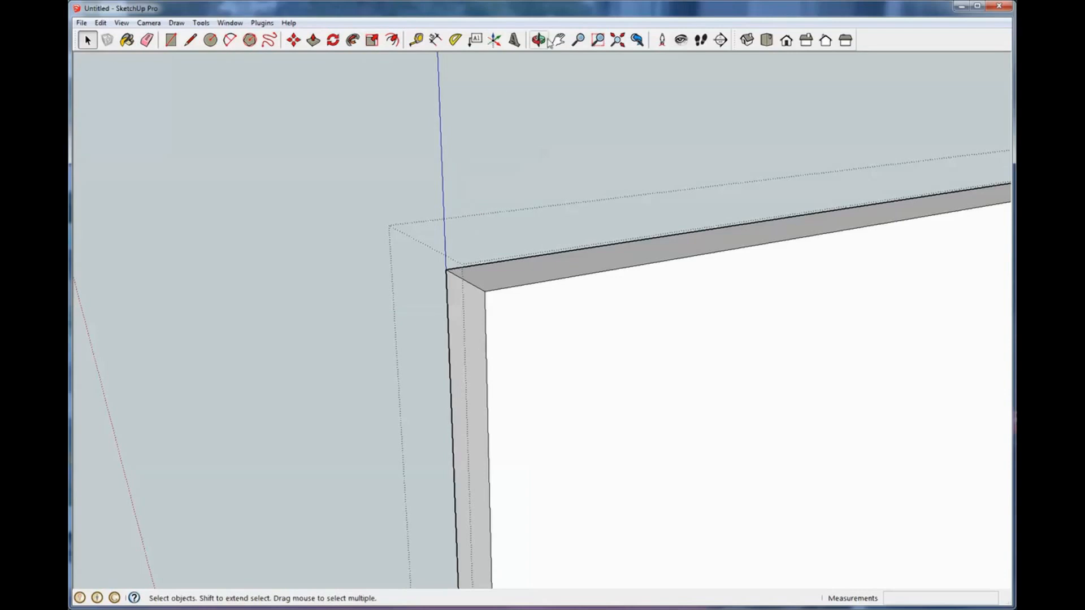
{"action": "left_click", "coordinate": [582, 43]}
{"action": "left_click", "coordinate": [598, 39]}
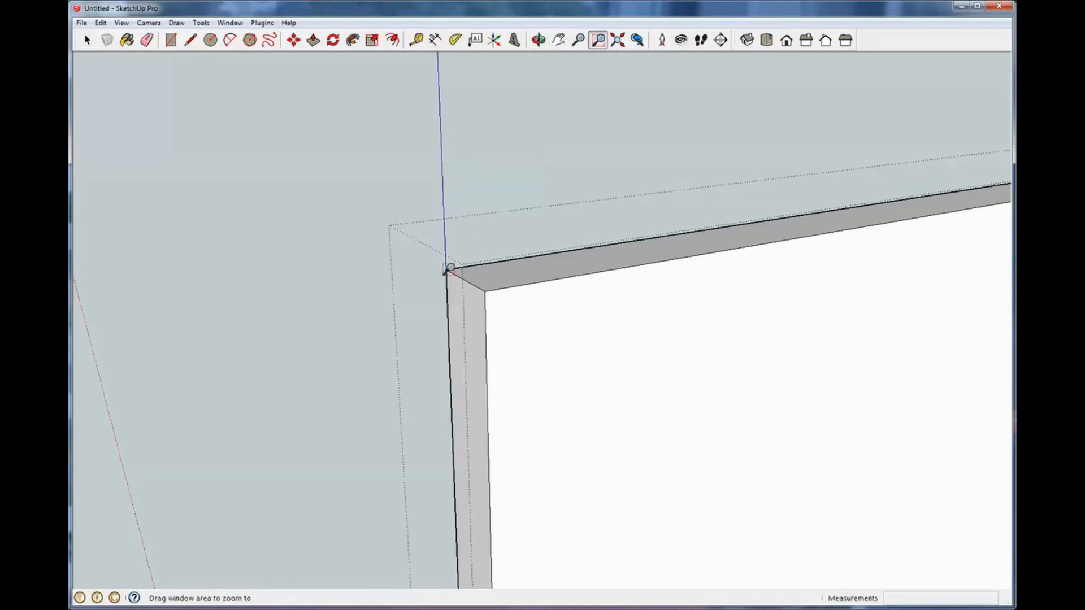
{"action": "left_click_drag", "start_coordinate": [412, 237], "coordinate": [577, 366]}
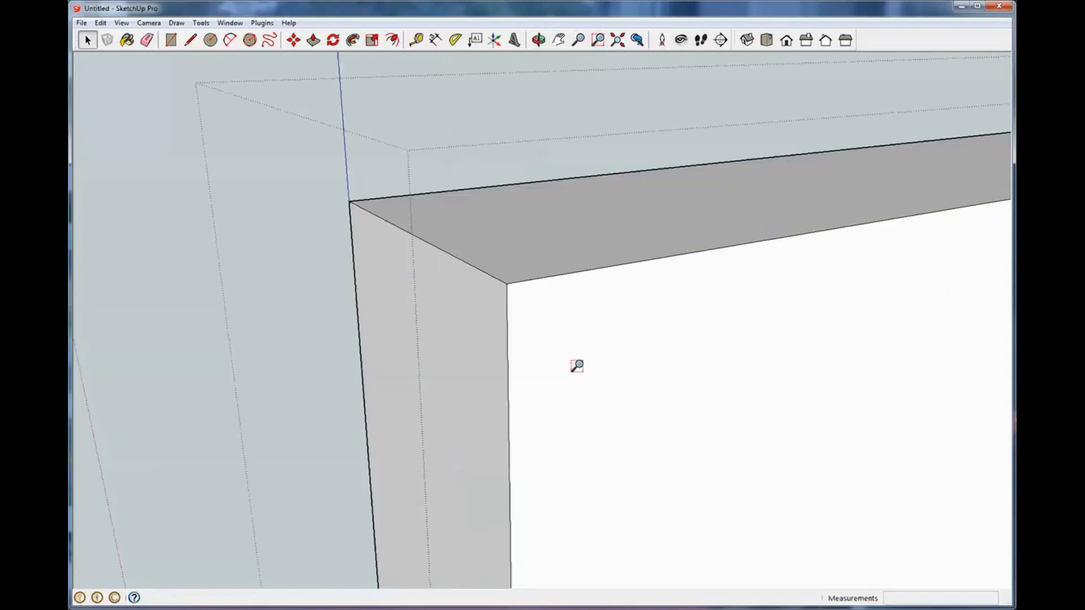
Step: Fit the whole model in view with Zoom Extents and step back through the previous camera views
{"action": "left_click", "coordinate": [617, 41]}
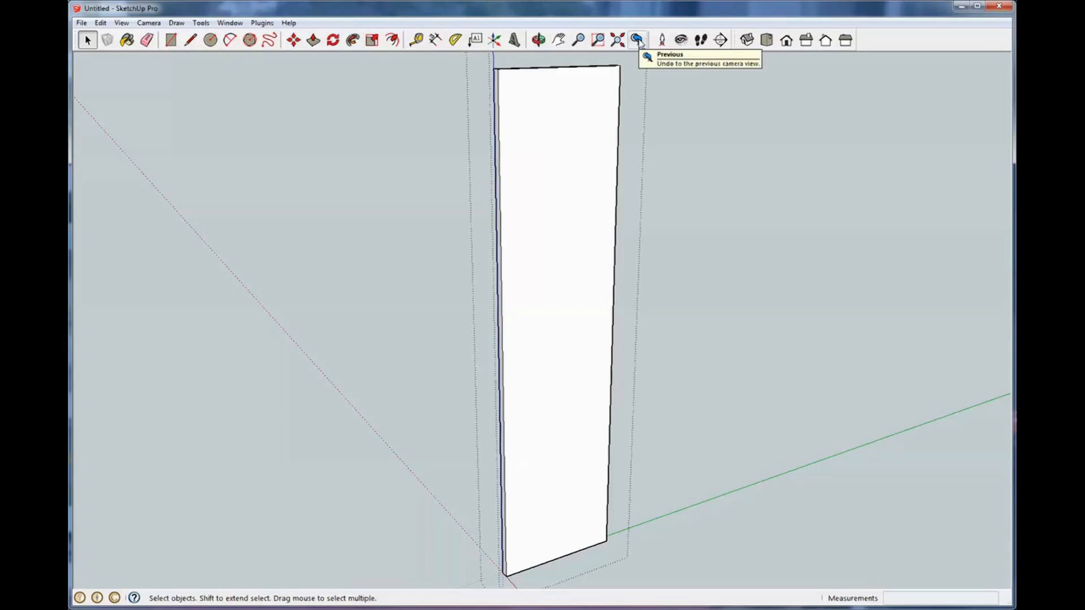
{"action": "left_click", "coordinate": [638, 40]}
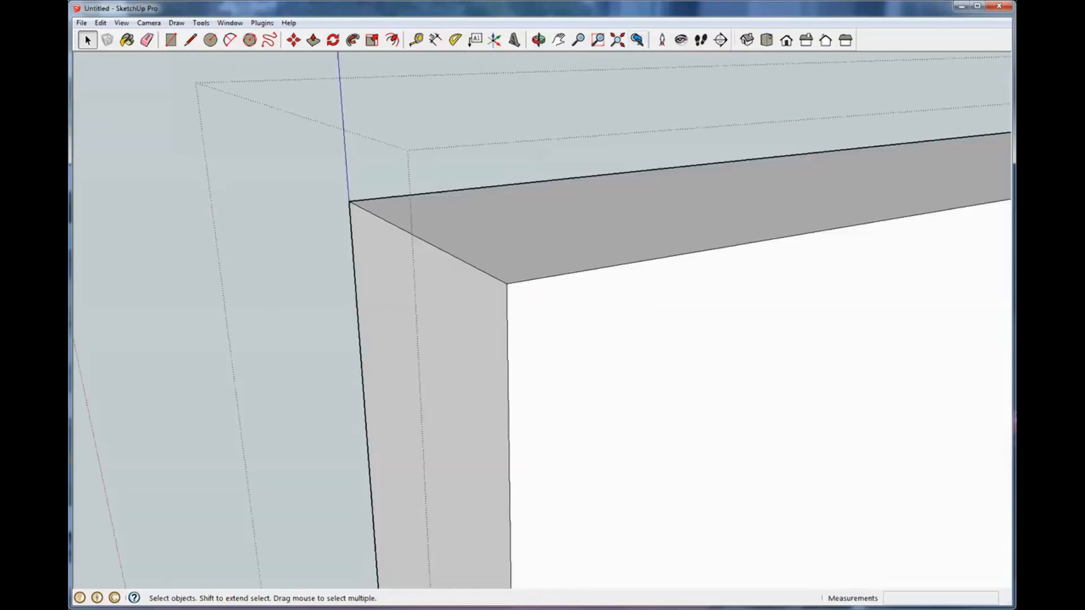
{"action": "left_click", "coordinate": [638, 40]}
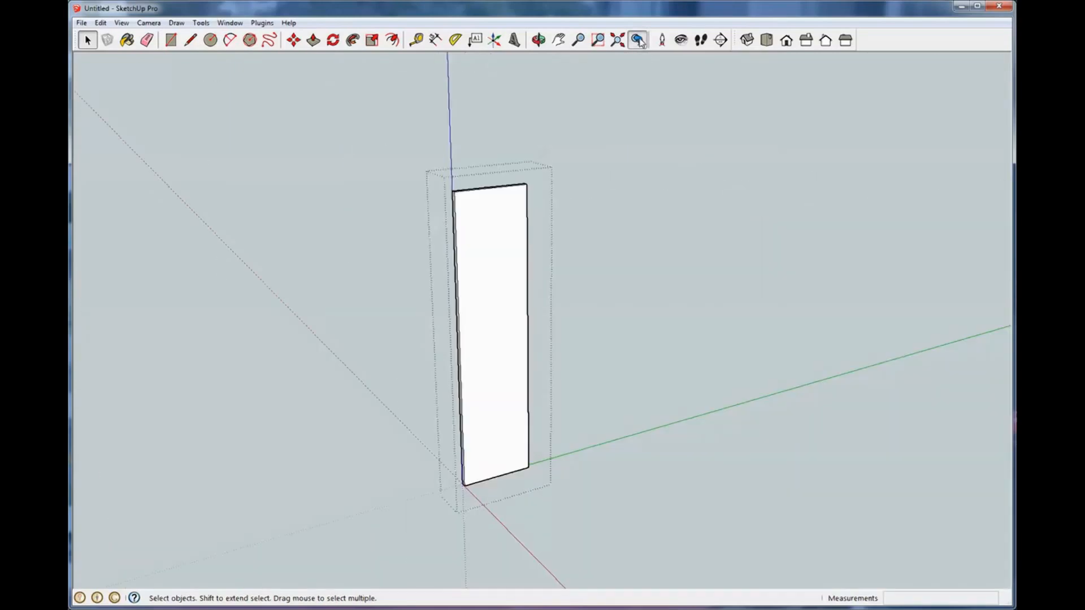
{"action": "left_click", "coordinate": [639, 41]}
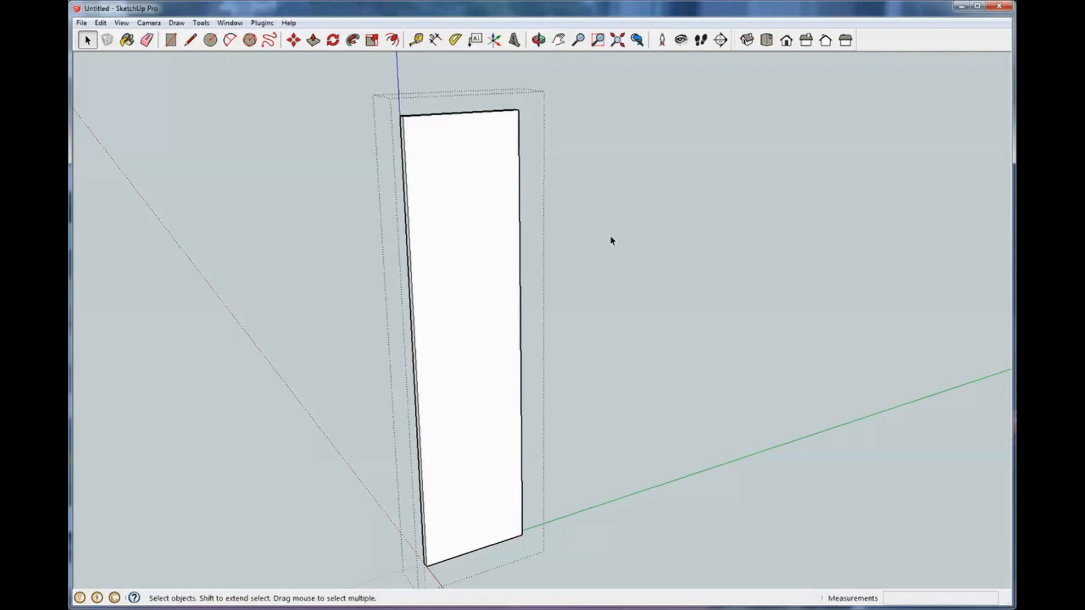
Step: Close the board's group and use the Tape Measure from its lower corner up to a point on the broad face
{"action": "left_click", "coordinate": [622, 282]}
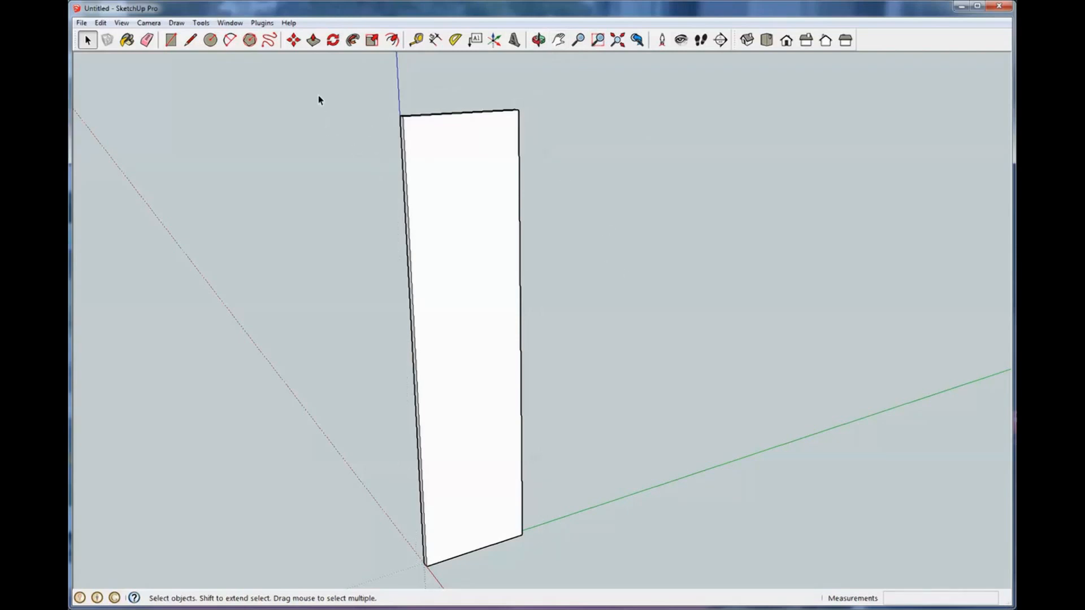
{"action": "key", "text": "t"}
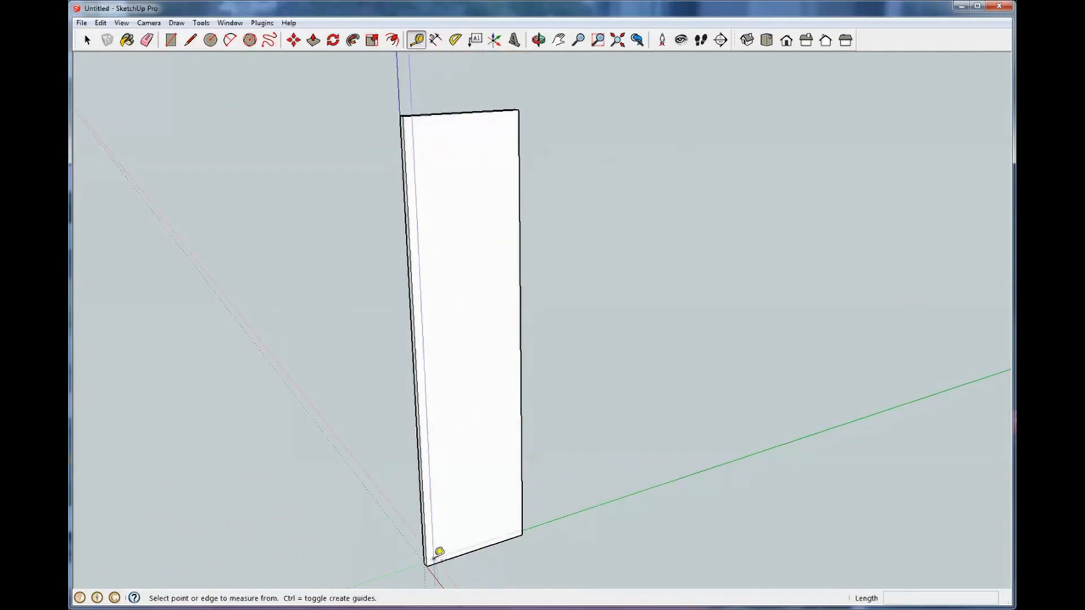
{"action": "left_click", "coordinate": [431, 558]}
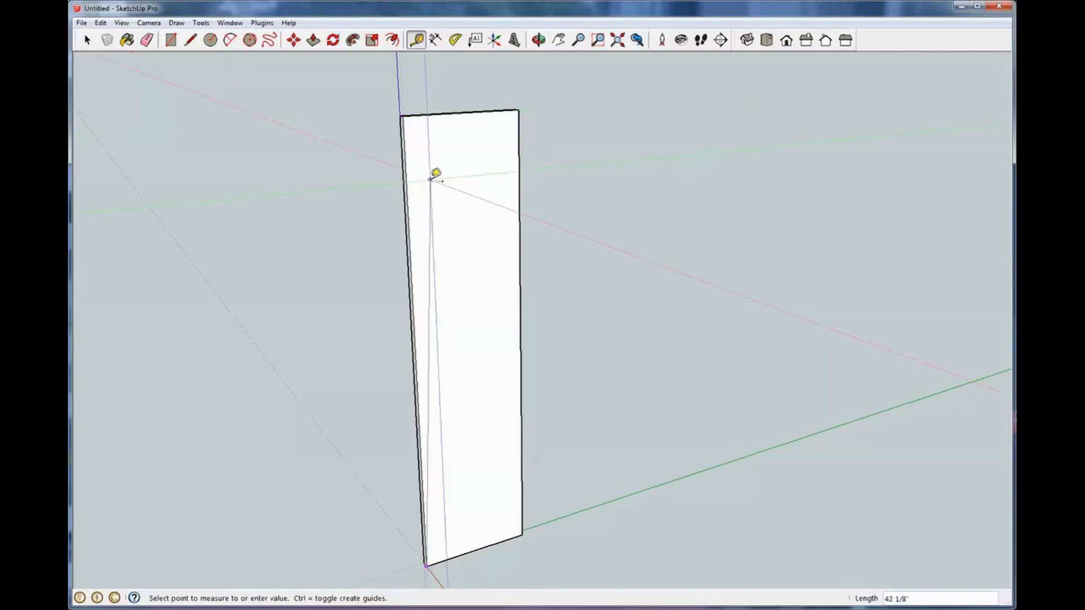
{"action": "left_click", "coordinate": [497, 282]}
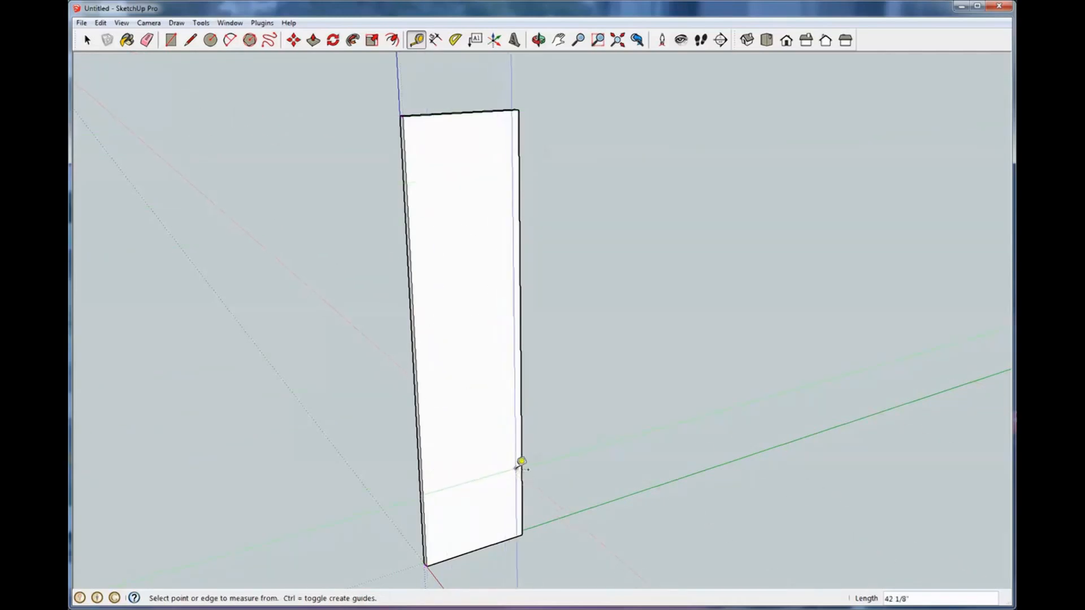
Step: With the Tape Measure, place a horizontal guide line 12 inches above the bottom edge of the board's broad face
{"action": "middle_click_drag", "start_coordinate": [499, 541], "coordinate": [480, 371]}
{"action": "scroll", "coordinate": [439, 427], "scroll_direction": "up", "scroll_amount": 2}
{"action": "scroll", "coordinate": [441, 425], "scroll_direction": "up", "scroll_amount": 3}
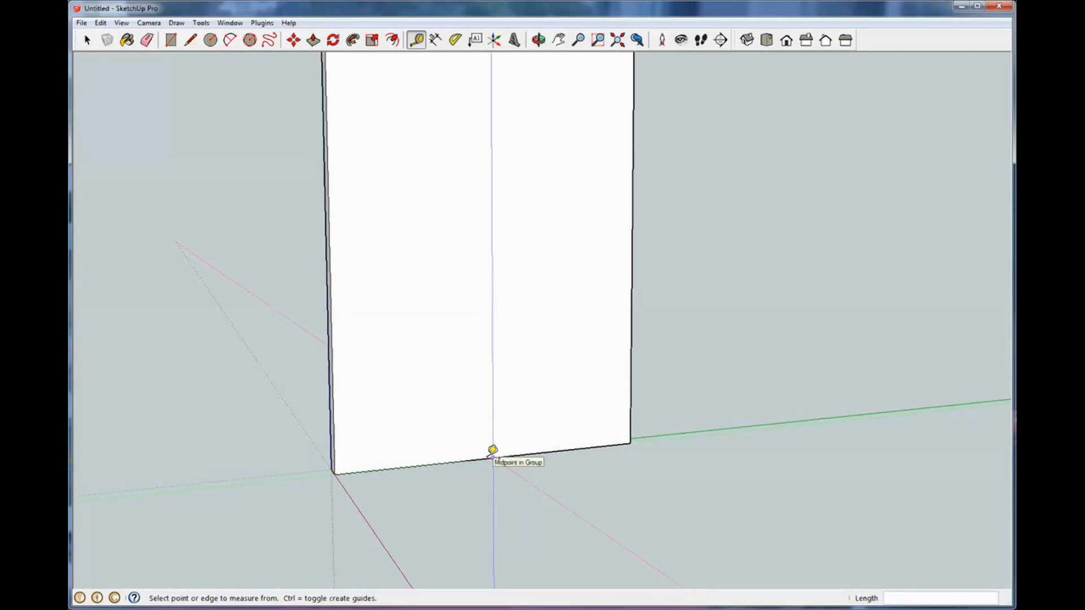
{"action": "left_click", "coordinate": [493, 451]}
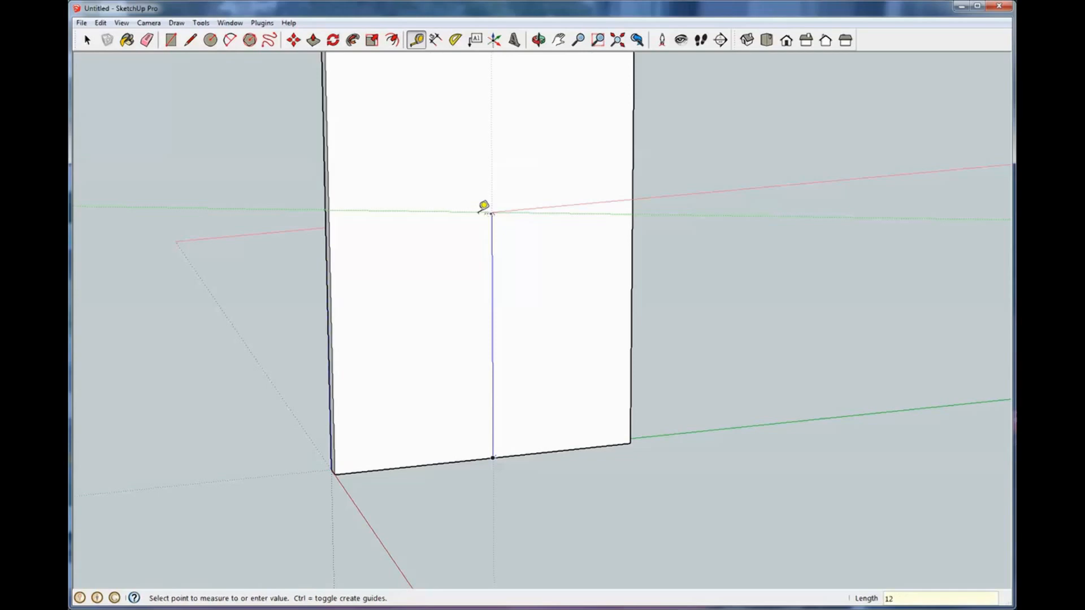
{"action": "key", "text": "Return"}
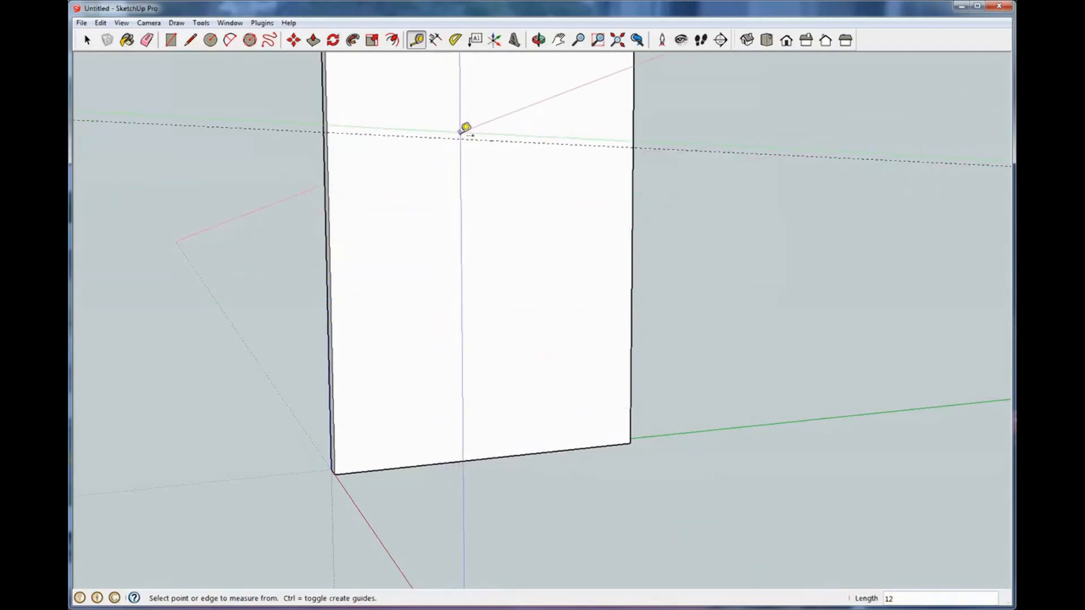
Step: Place a second guide line .75 inch above the 12 inch guide on the board's face
{"action": "left_click", "coordinate": [459, 137]}
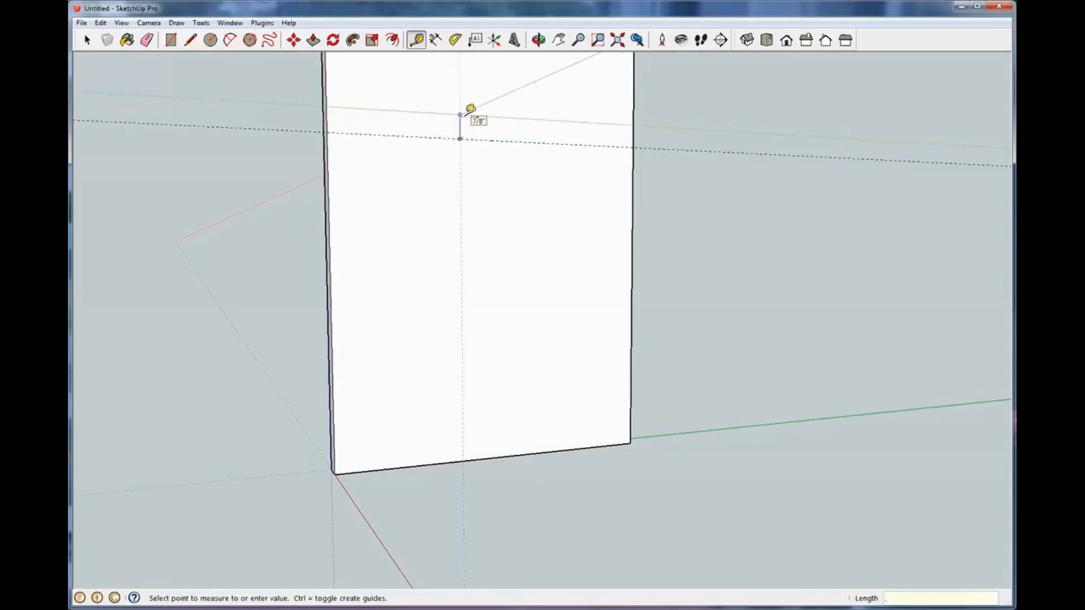
{"action": "left_click", "coordinate": [460, 115]}
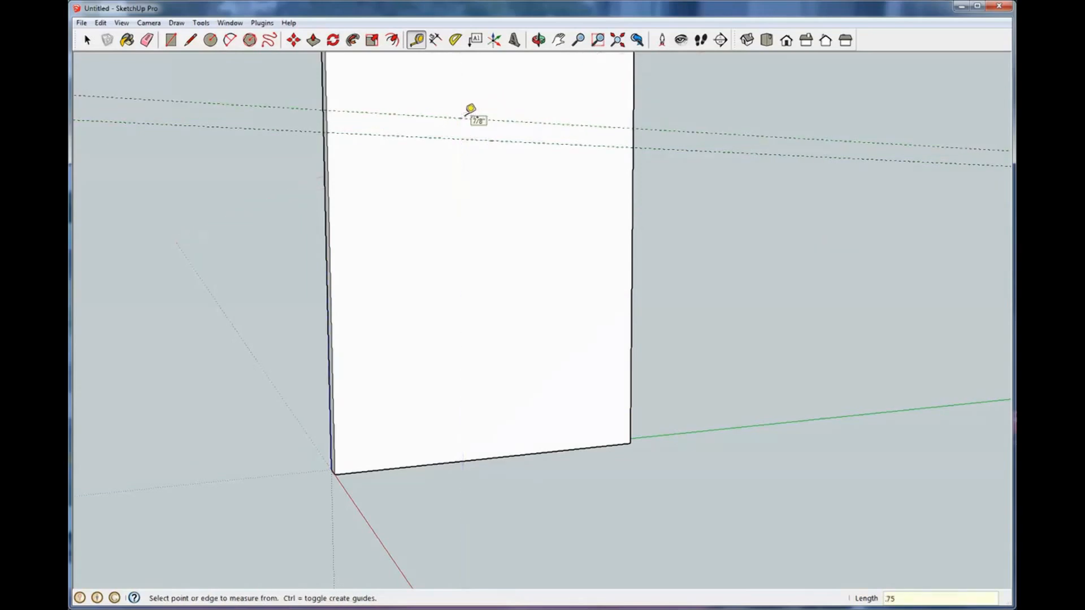
{"action": "left_click", "coordinate": [87, 39]}
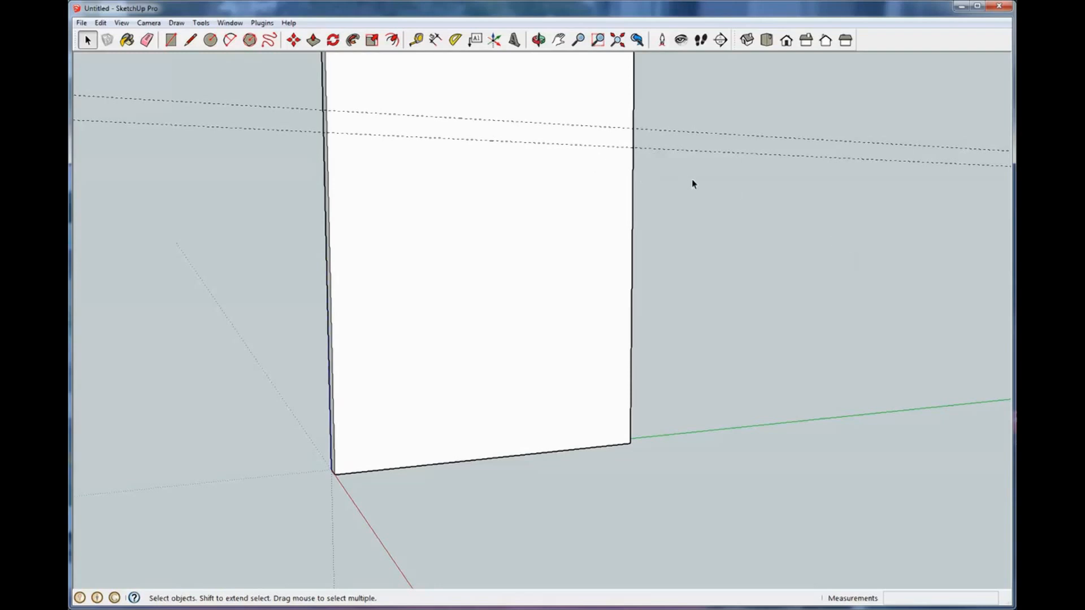
{"action": "middle_click", "coordinate": [286, 203]}
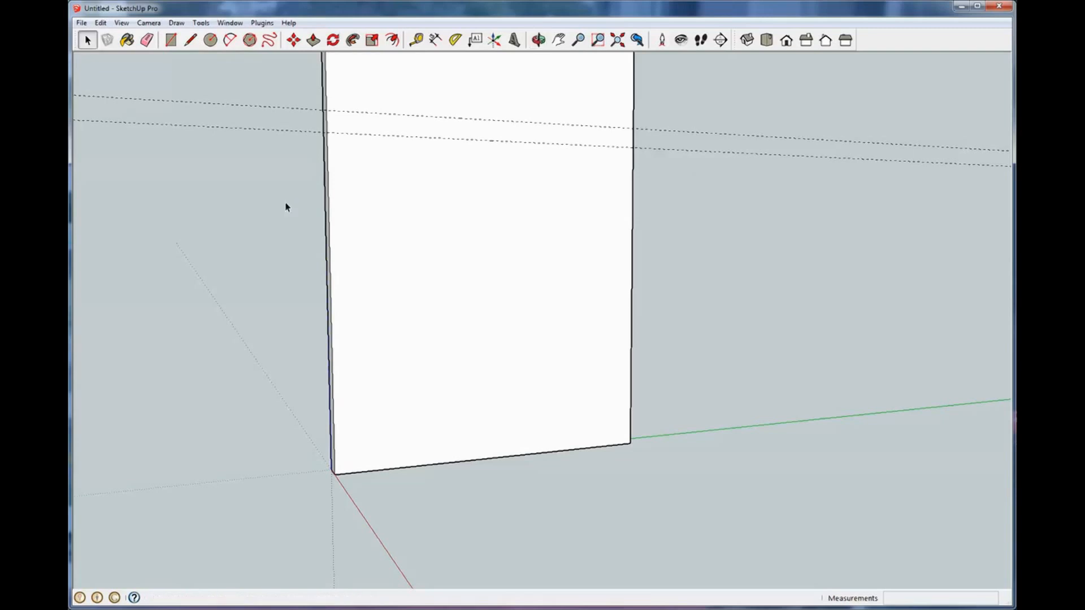
{"action": "left_click", "coordinate": [98, 23]}
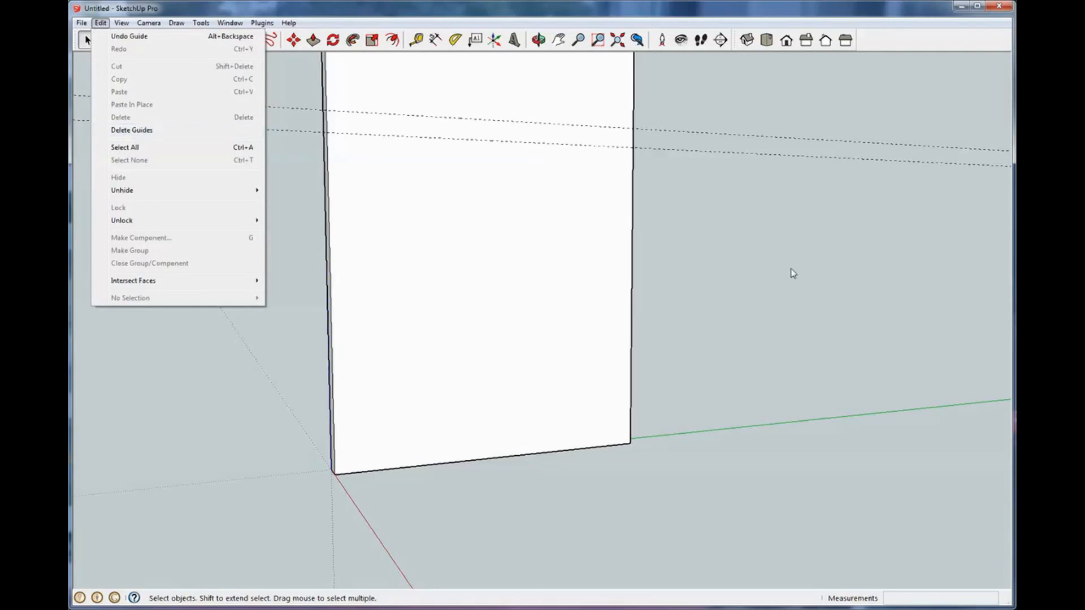
{"action": "key", "text": "Escape"}
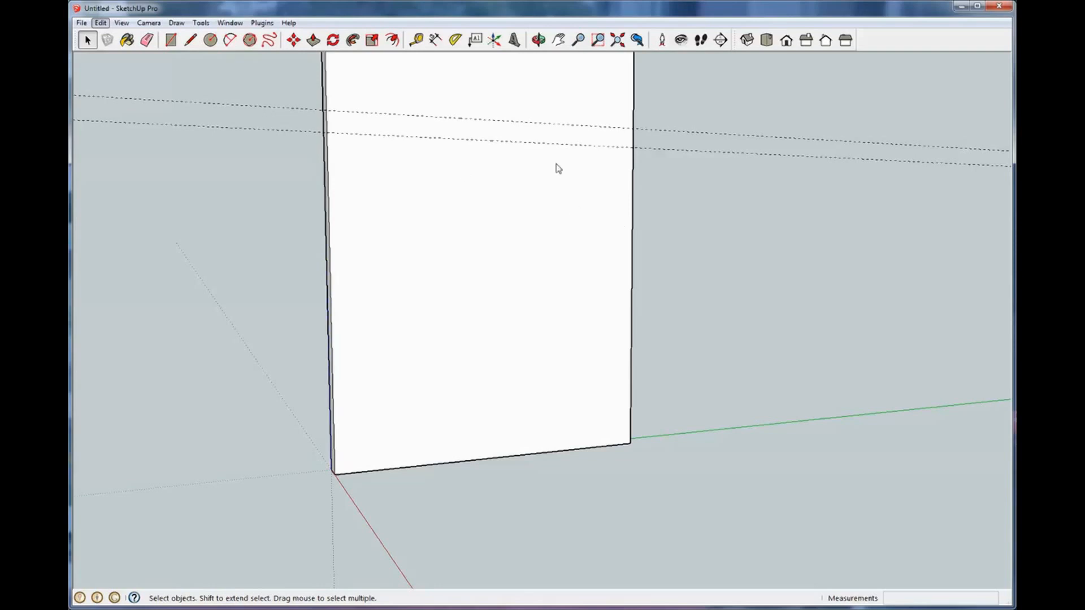
Step: Open the board's group for editing, with the broad face and its two guide lines in view
{"action": "key", "text": "space"}
{"action": "left_click", "coordinate": [485, 164]}
{"action": "middle_click_drag", "start_coordinate": [485, 163], "coordinate": [402, 308]}
{"action": "scroll", "coordinate": [401, 303], "scroll_direction": "up", "scroll_amount": 3}
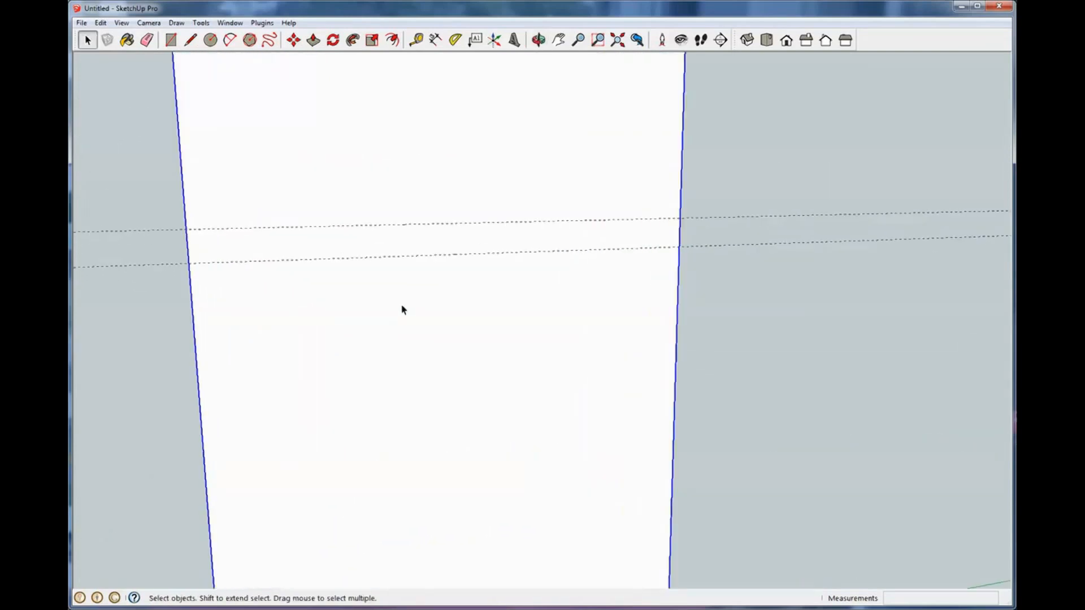
{"action": "left_click", "coordinate": [830, 374]}
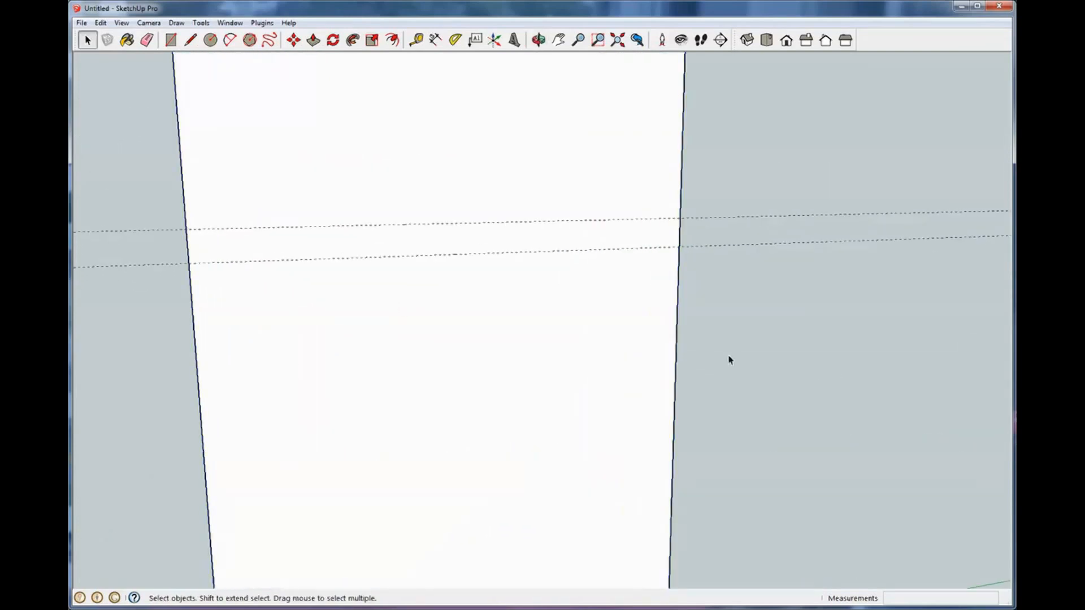
{"action": "double_click", "coordinate": [541, 307]}
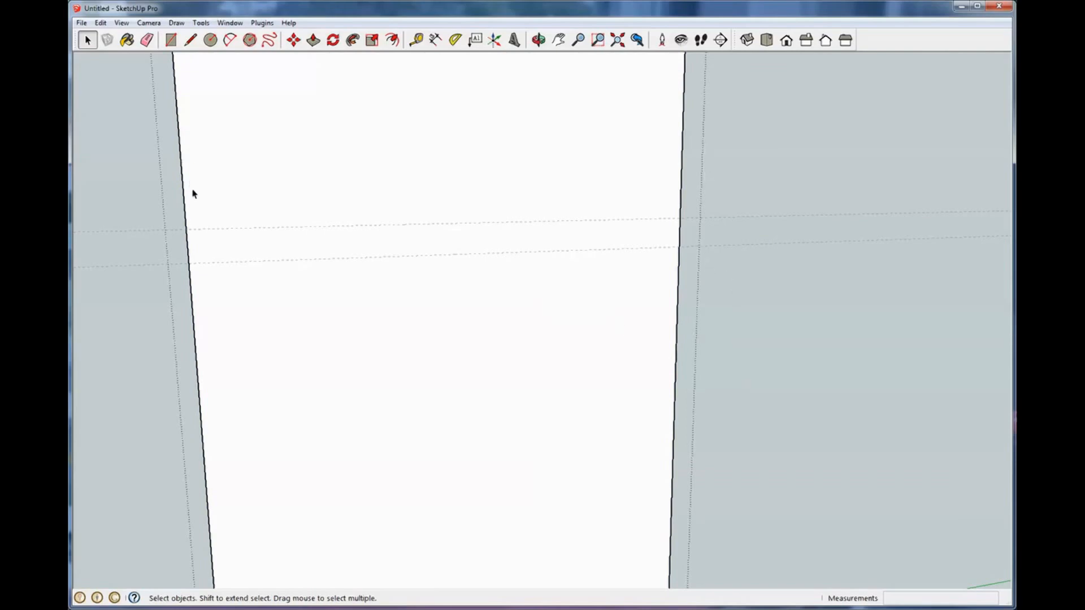
{"action": "middle_click_drag", "start_coordinate": [144, 277], "coordinate": [204, 277]}
{"action": "middle_click_drag", "start_coordinate": [512, 212], "coordinate": [426, 198]}
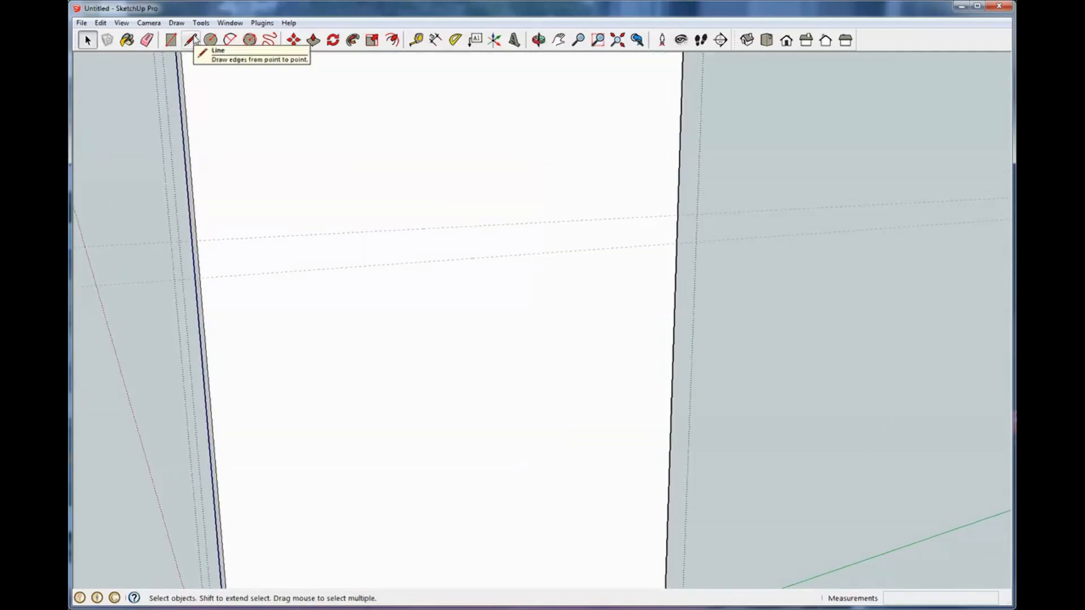
Step: Draw two 12 inch lines across the board's broad face along the guides, from one long edge to the other
{"action": "left_click", "coordinate": [194, 39]}
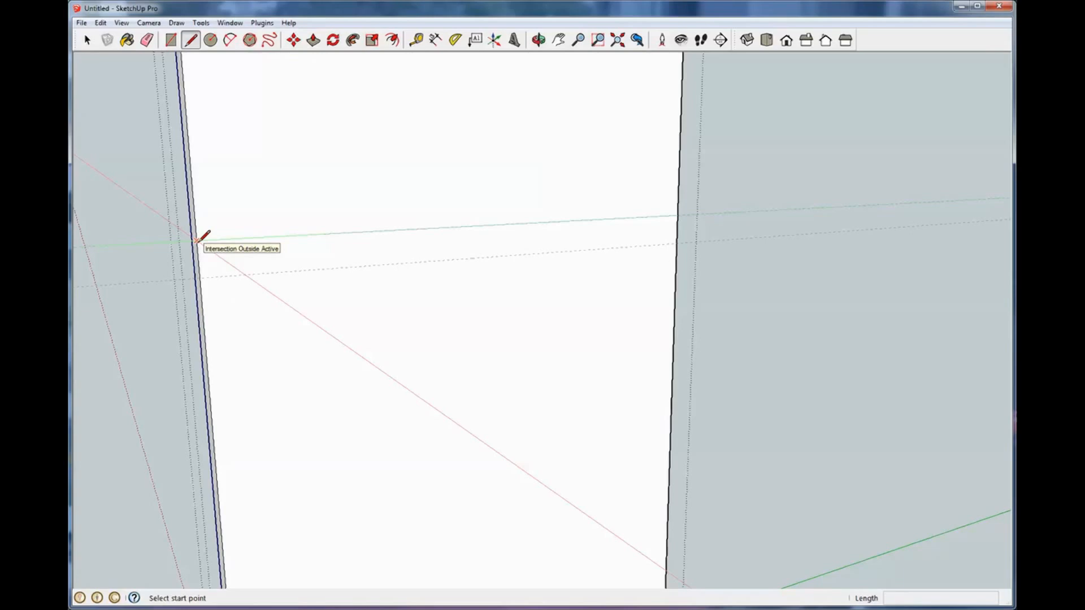
{"action": "left_click", "coordinate": [197, 240]}
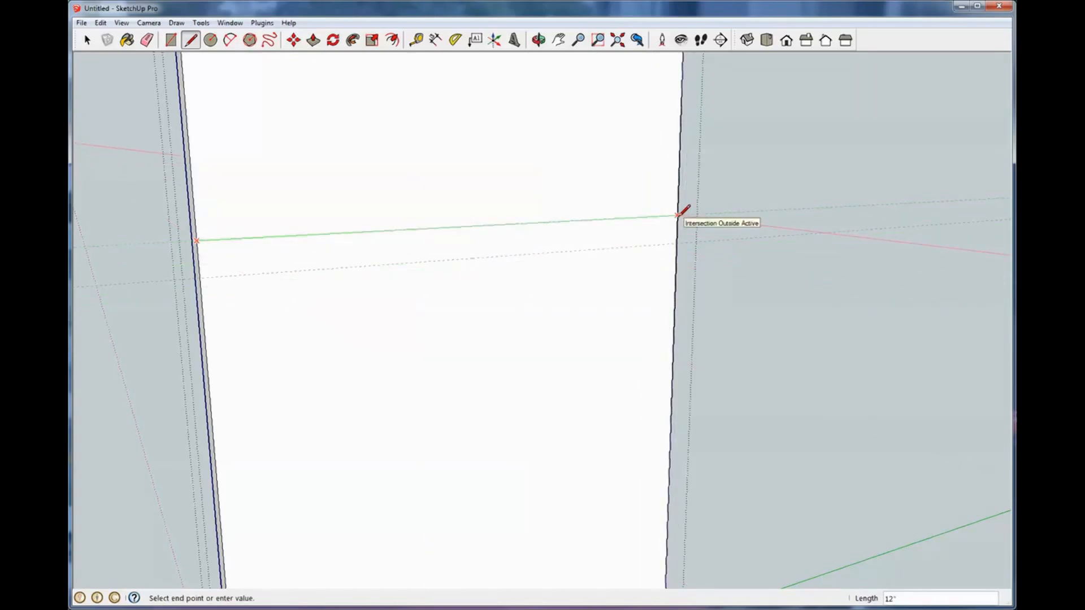
{"action": "left_click", "coordinate": [678, 216]}
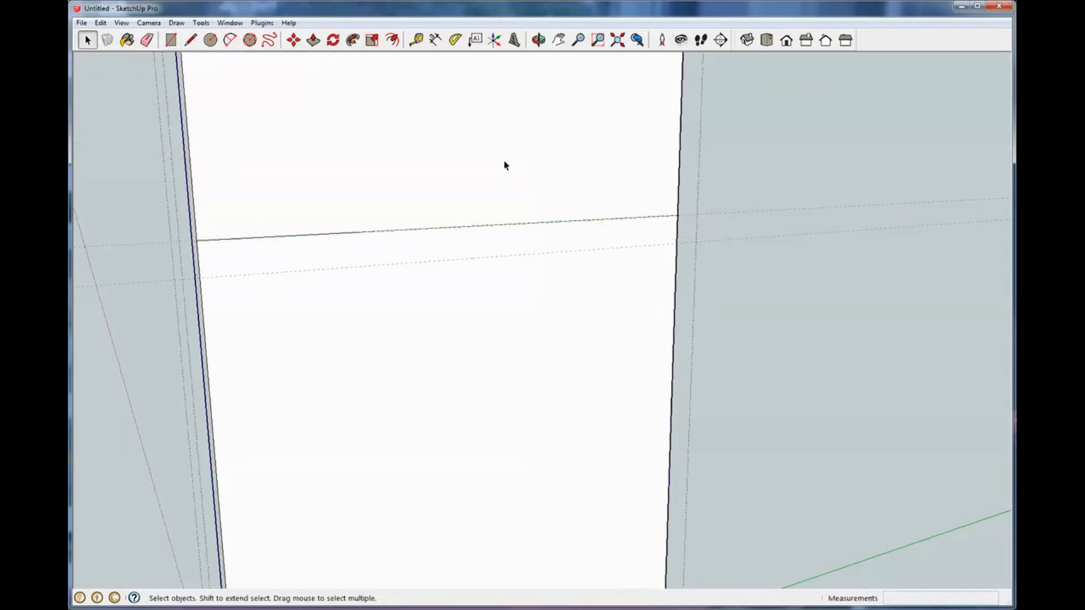
{"action": "key", "text": "l"}
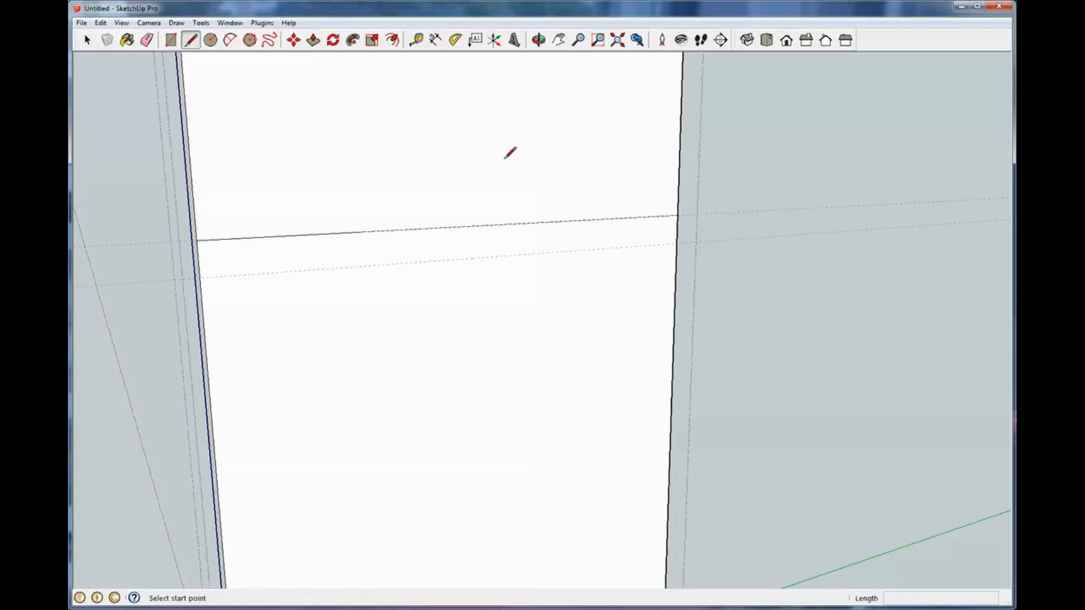
{"action": "left_click", "coordinate": [677, 243]}
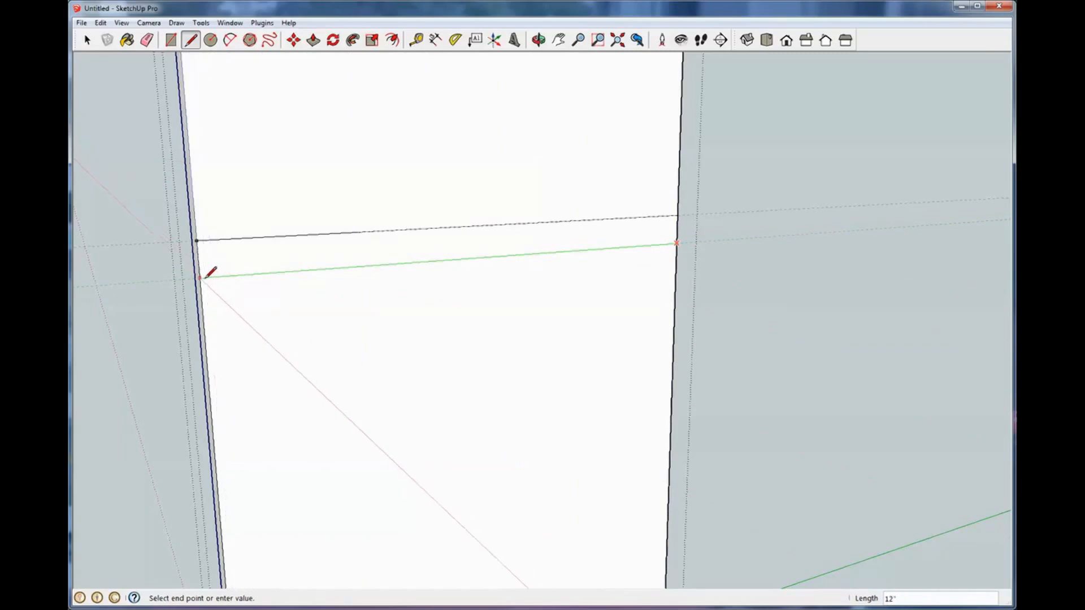
{"action": "left_click", "coordinate": [200, 277]}
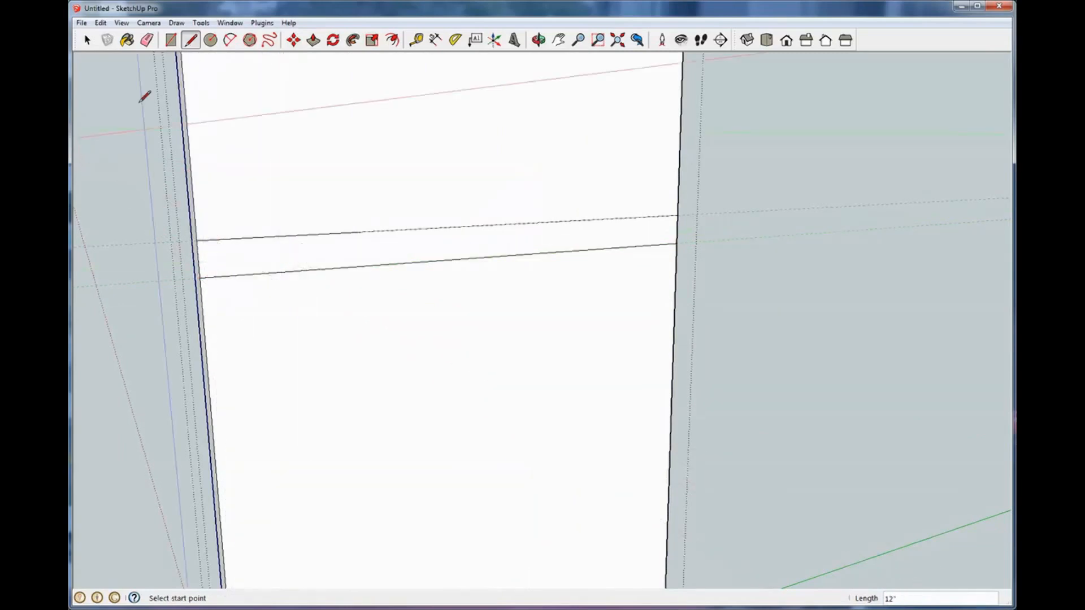
{"action": "left_click", "coordinate": [87, 40]}
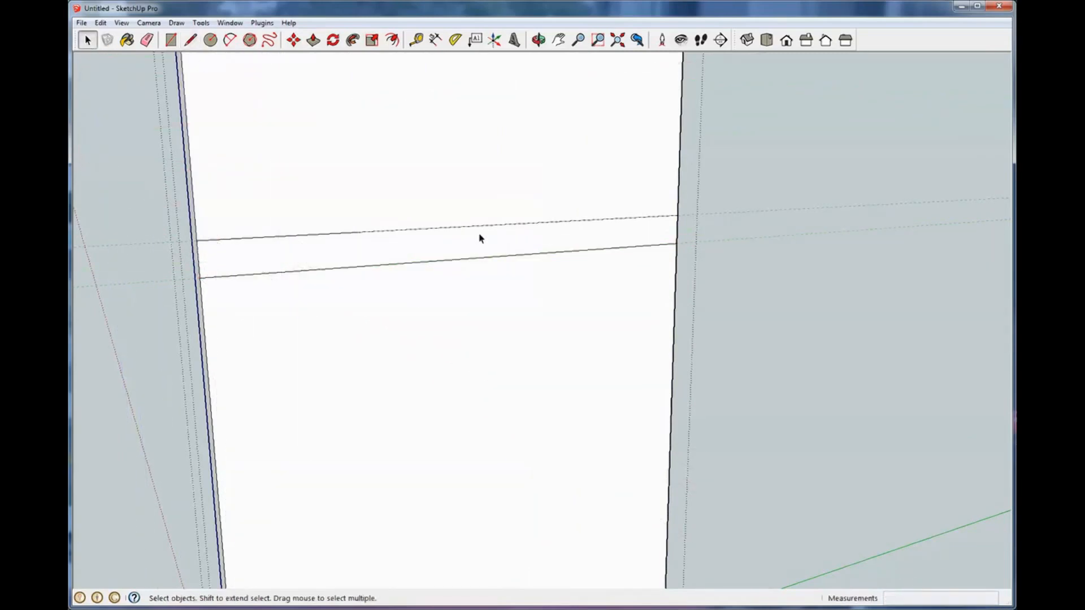
Step: Push the narrow strip between the two lines .25 inch into the board with Push/Pull to cut a dado
{"action": "left_click", "coordinate": [313, 40]}
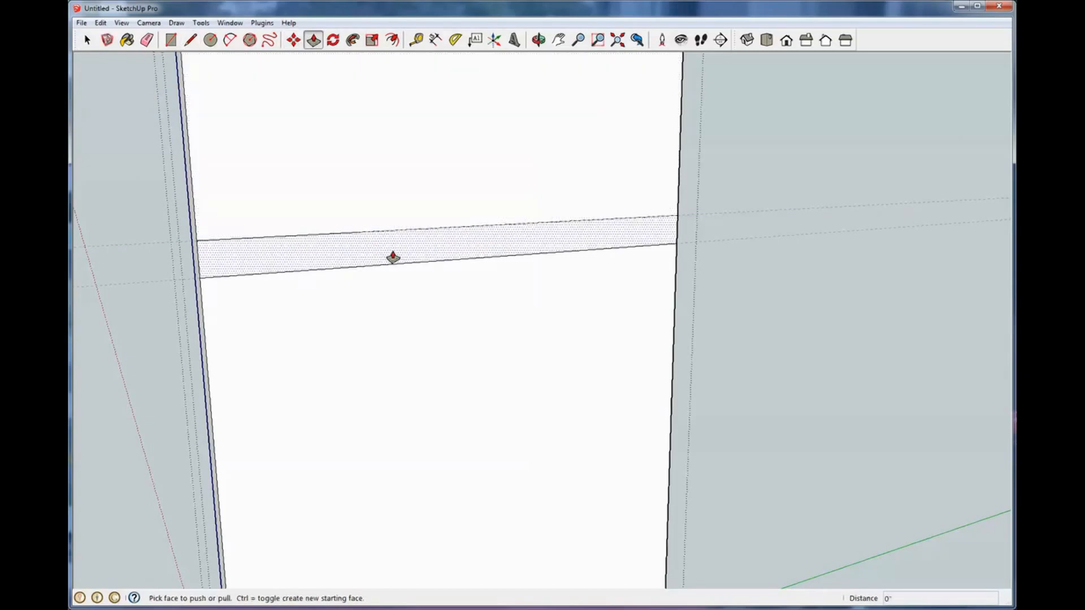
{"action": "left_click", "coordinate": [393, 257]}
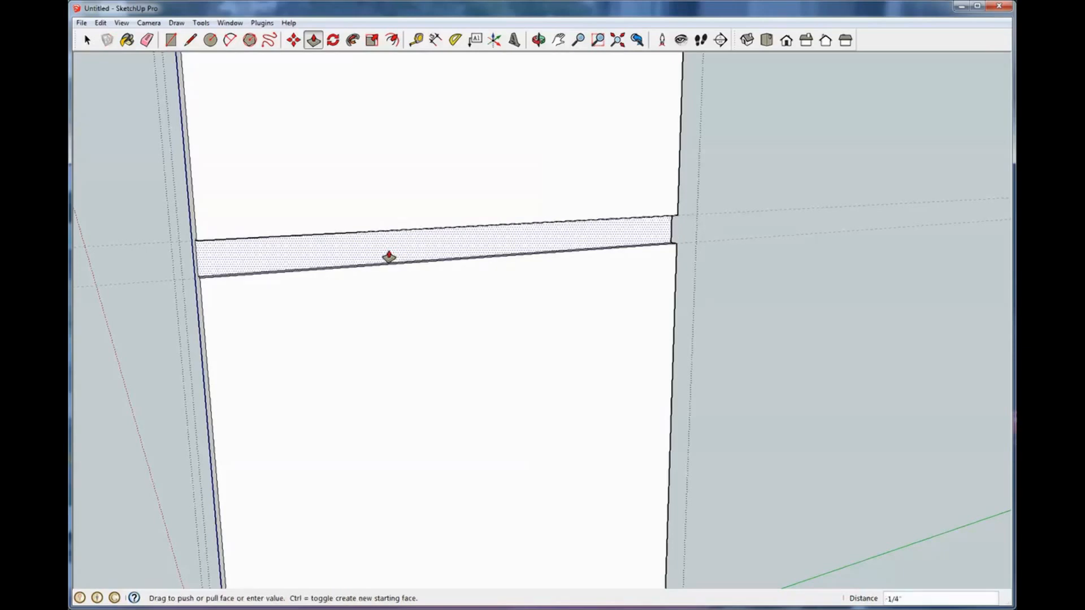
{"action": "type", "text": ".25"}
{"action": "key", "text": "Return"}
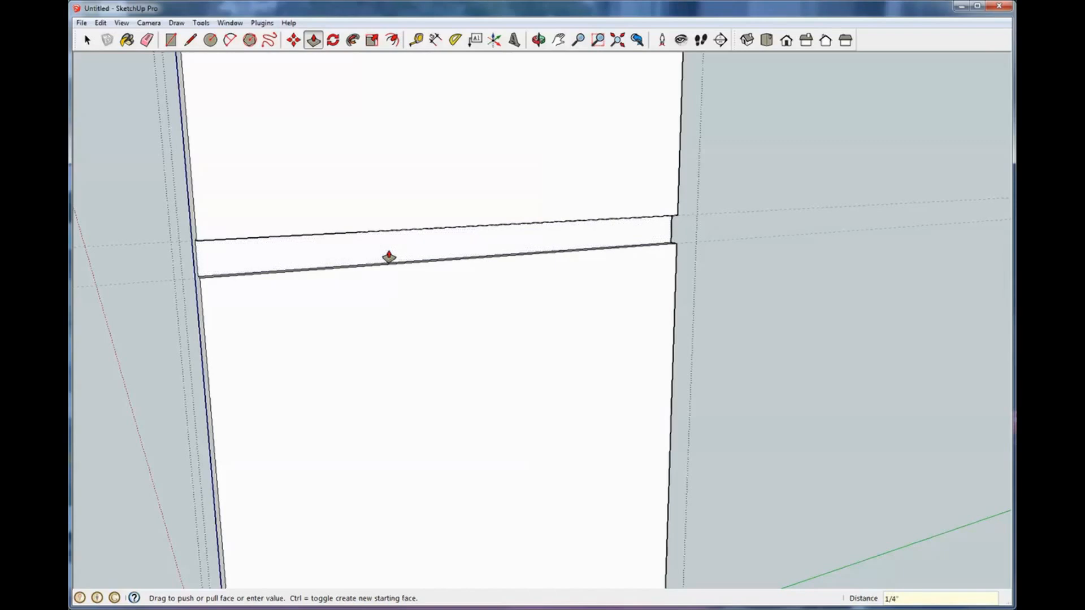
Step: Examine the dado cut across the board from several angles, both from a distance and close up
{"action": "key", "text": "o"}
{"action": "left_click_drag", "start_coordinate": [175, 279], "coordinate": [378, 280]}
{"action": "key", "text": "space"}
{"action": "scroll", "coordinate": [378, 280], "scroll_direction": "down", "scroll_amount": 10}
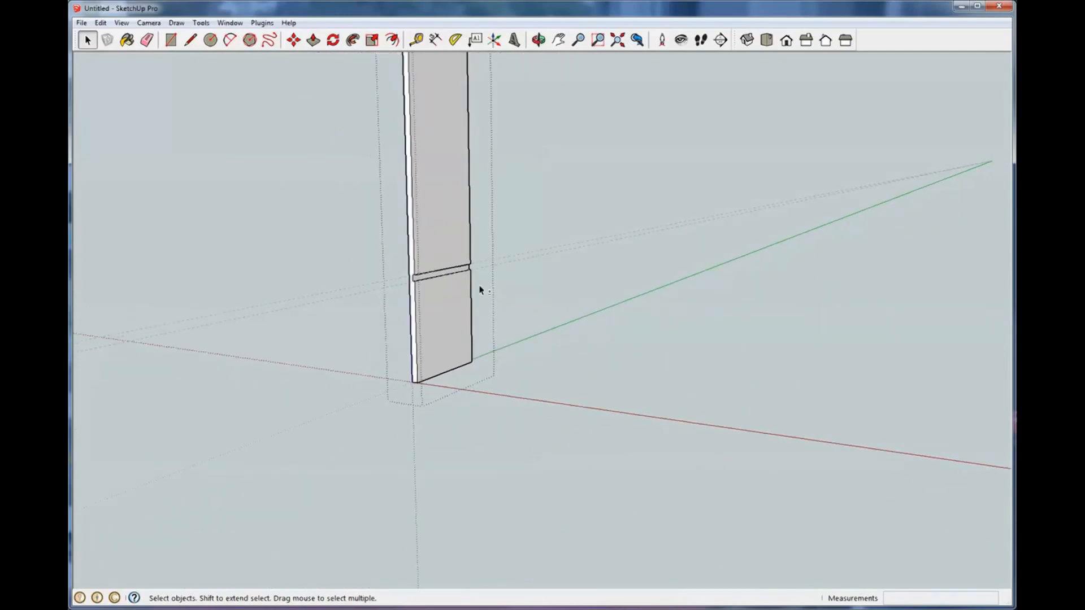
{"action": "key", "text": "o"}
{"action": "left_click_drag", "start_coordinate": [480, 286], "coordinate": [426, 395]}
{"action": "key", "text": "space"}
{"action": "key", "text": "o"}
{"action": "key", "text": "space"}
{"action": "scroll", "coordinate": [426, 395], "scroll_direction": "up", "scroll_amount": 5}
{"action": "scroll", "coordinate": [404, 434], "scroll_direction": "up", "scroll_amount": 4}
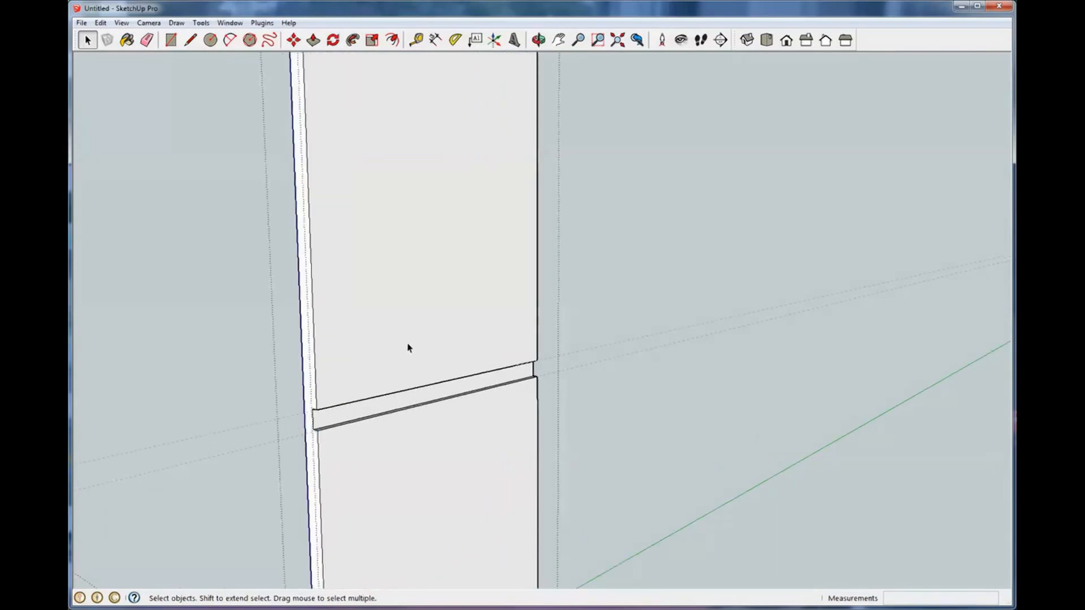
Step: With the Tape Measure, place a guide line 16 inches above the dado's upper edge on the broad face
{"action": "key", "text": "t"}
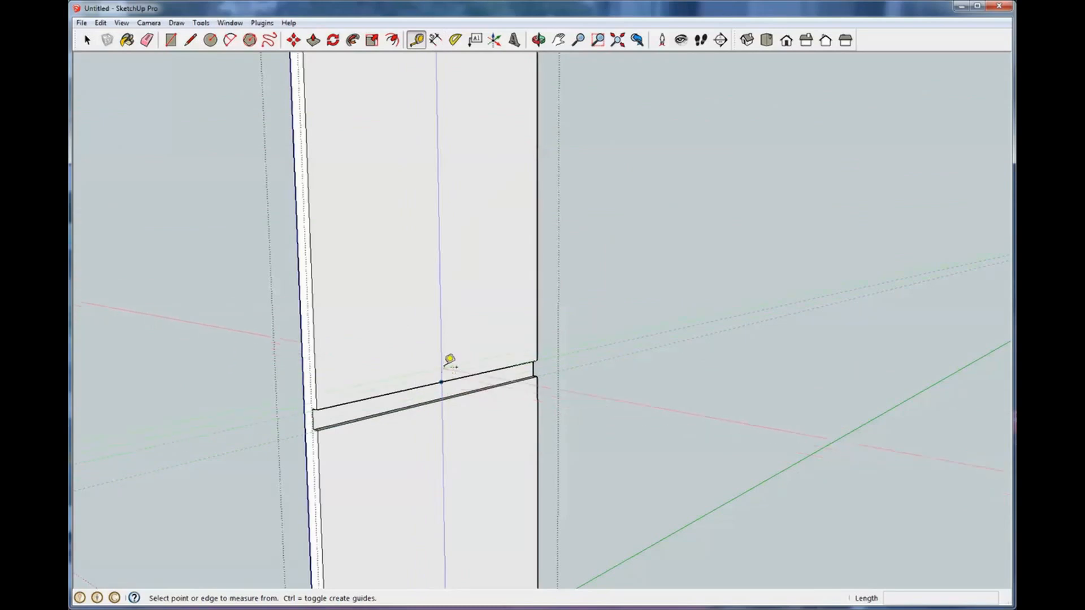
{"action": "middle_click_drag", "start_coordinate": [441, 367], "coordinate": [398, 362]}
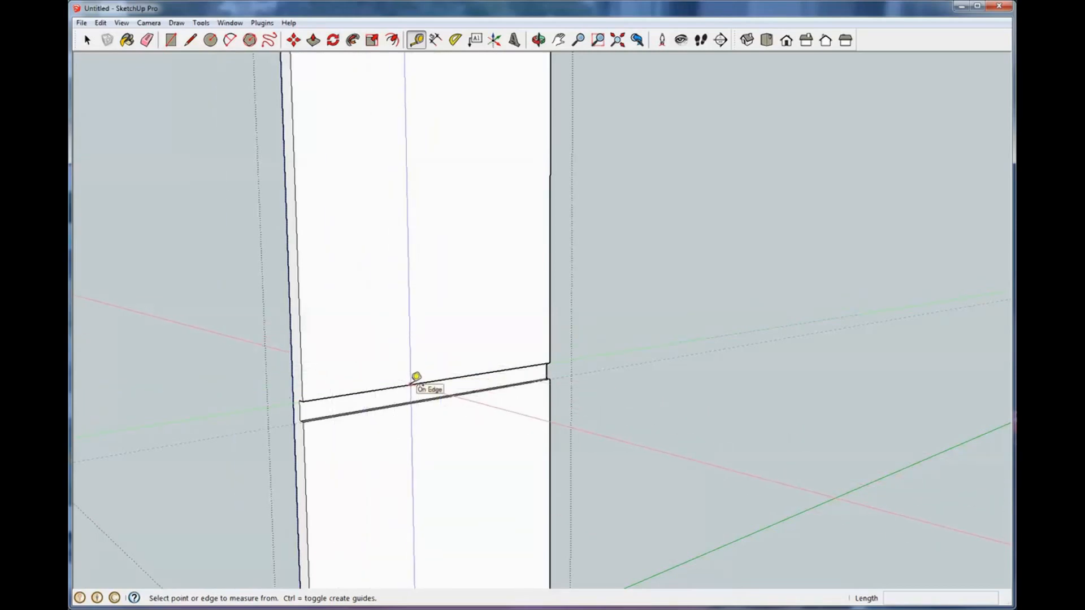
{"action": "left_click", "coordinate": [411, 385]}
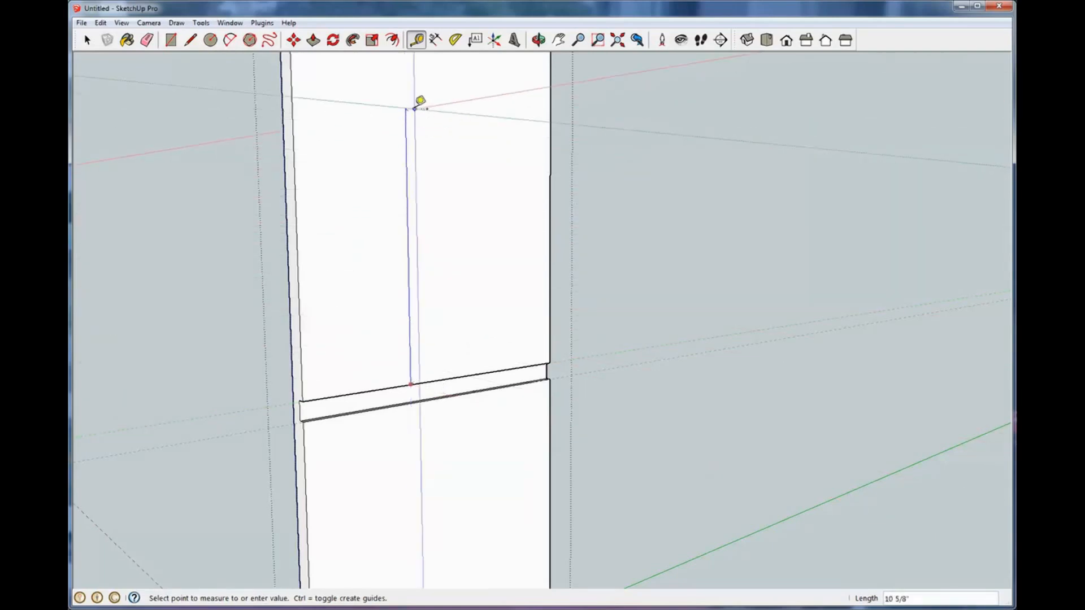
{"action": "scroll", "coordinate": [421, 105], "scroll_direction": "down", "scroll_amount": 3}
{"action": "middle_click_drag", "start_coordinate": [430, 120], "coordinate": [431, 235]}
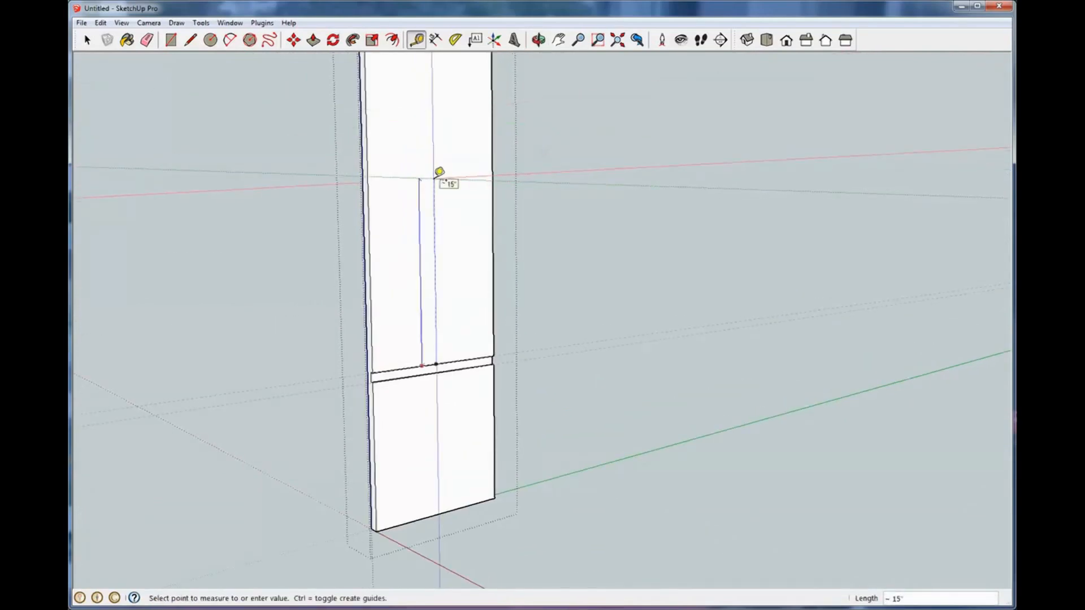
{"action": "left_click", "coordinate": [439, 171]}
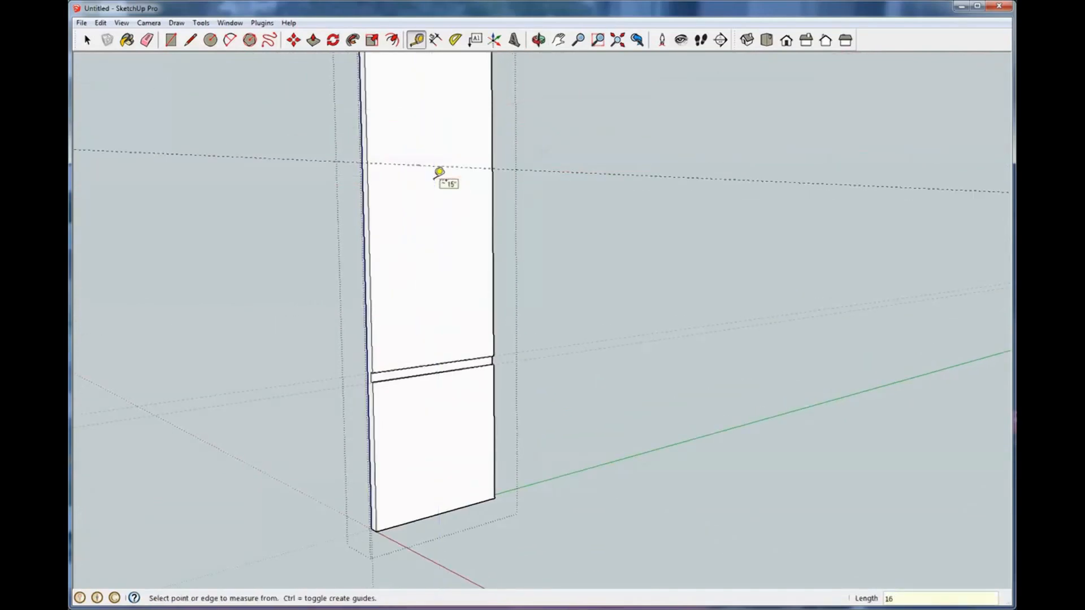
{"action": "key", "text": "space"}
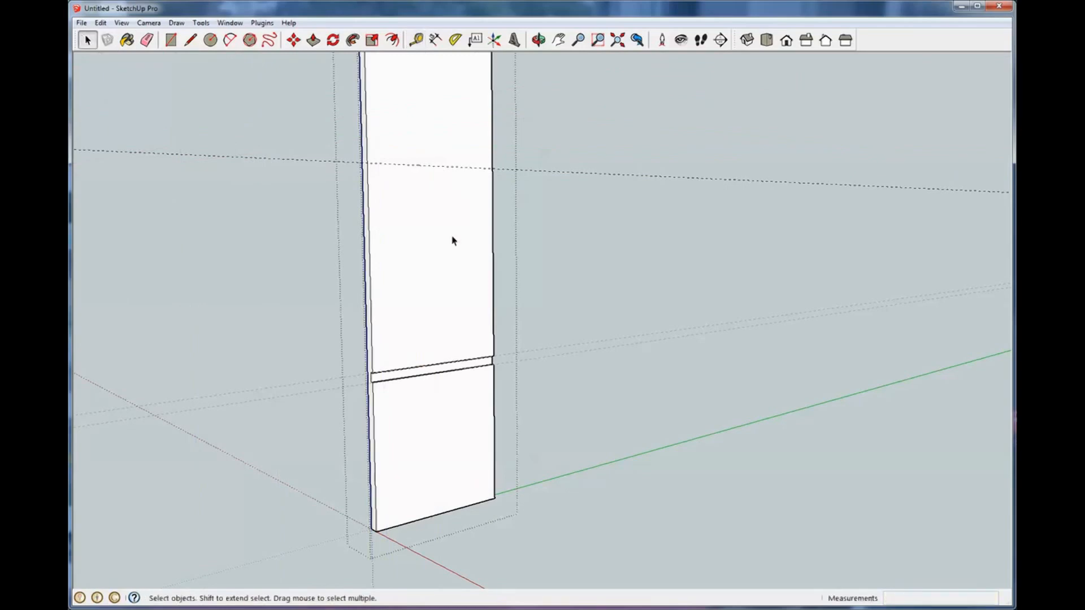
Step: Place another guide line .75 inch above the 16 inch guide on the board's face
{"action": "scroll", "coordinate": [453, 238], "scroll_direction": "up", "scroll_amount": 4}
{"action": "middle_click_drag", "start_coordinate": [452, 160], "coordinate": [425, 181]}
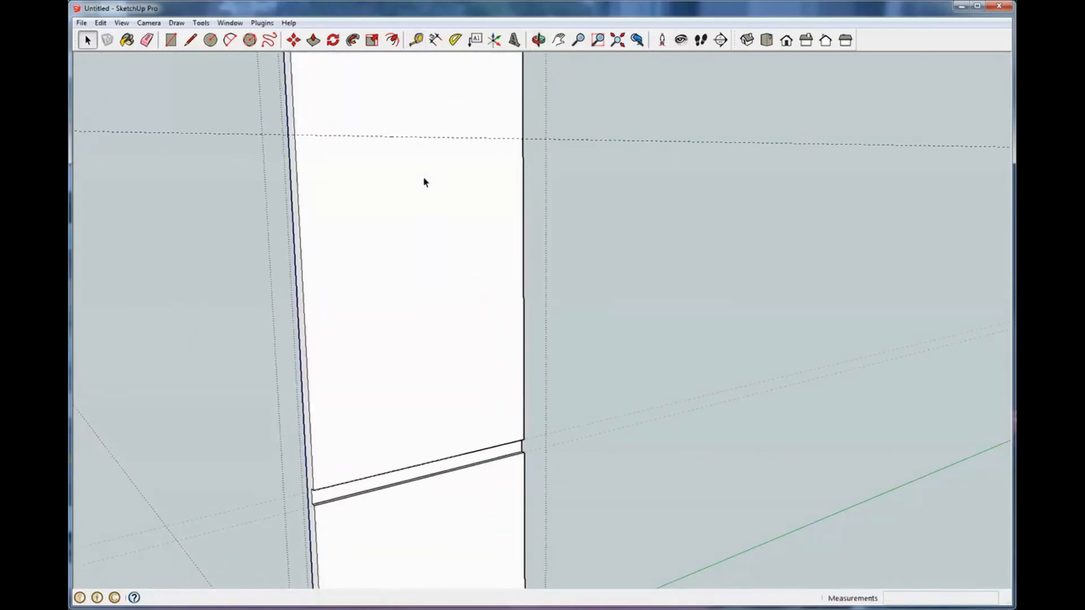
{"action": "key", "text": "t"}
{"action": "left_click", "coordinate": [418, 137]}
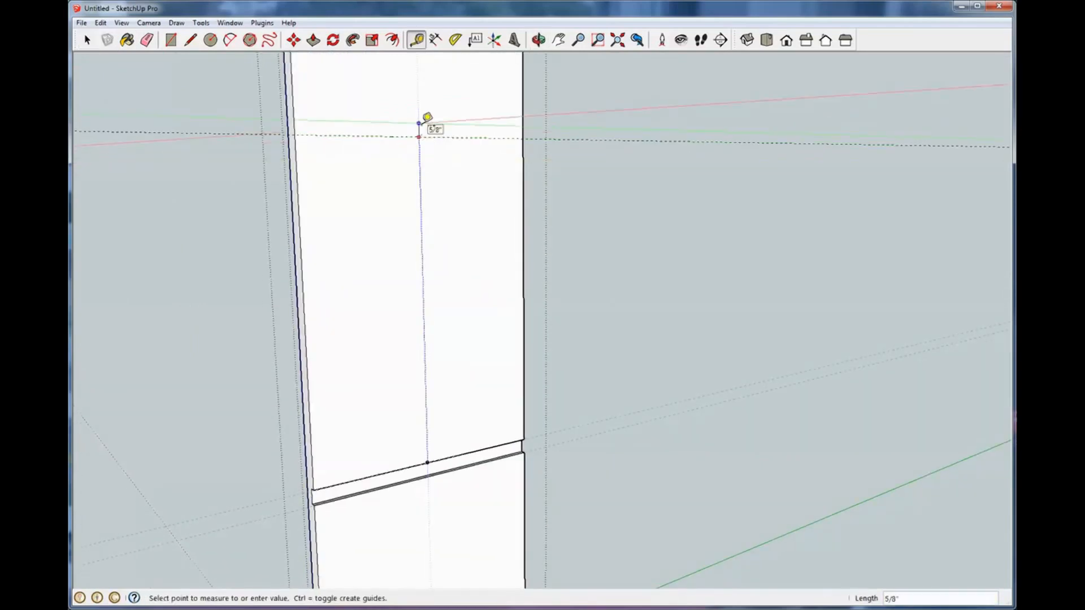
{"action": "type", "text": ".75"}
{"action": "key", "text": "Return"}
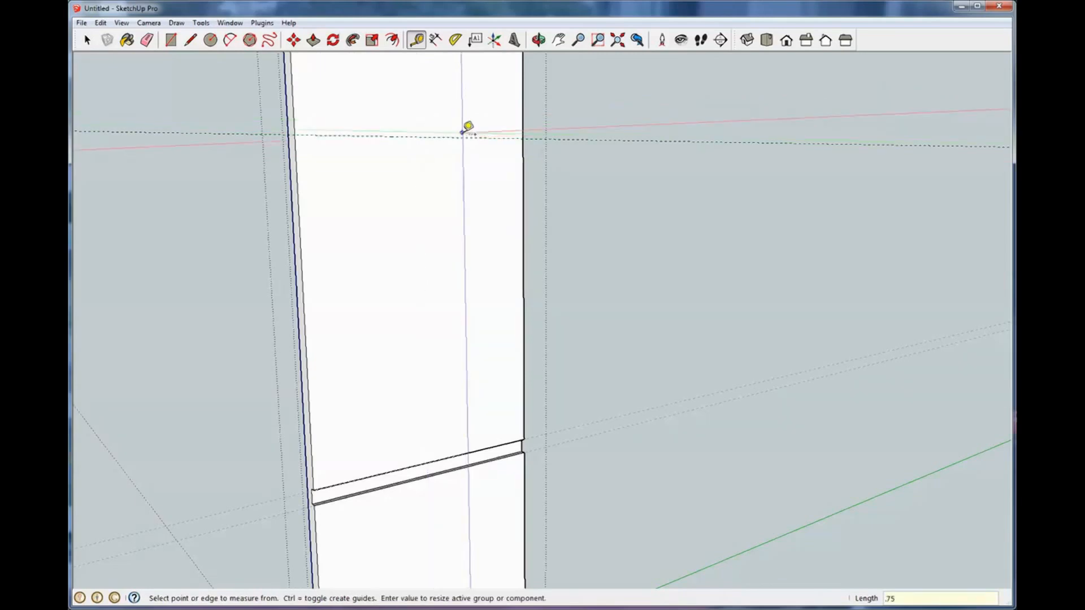
{"action": "left_click", "coordinate": [463, 137]}
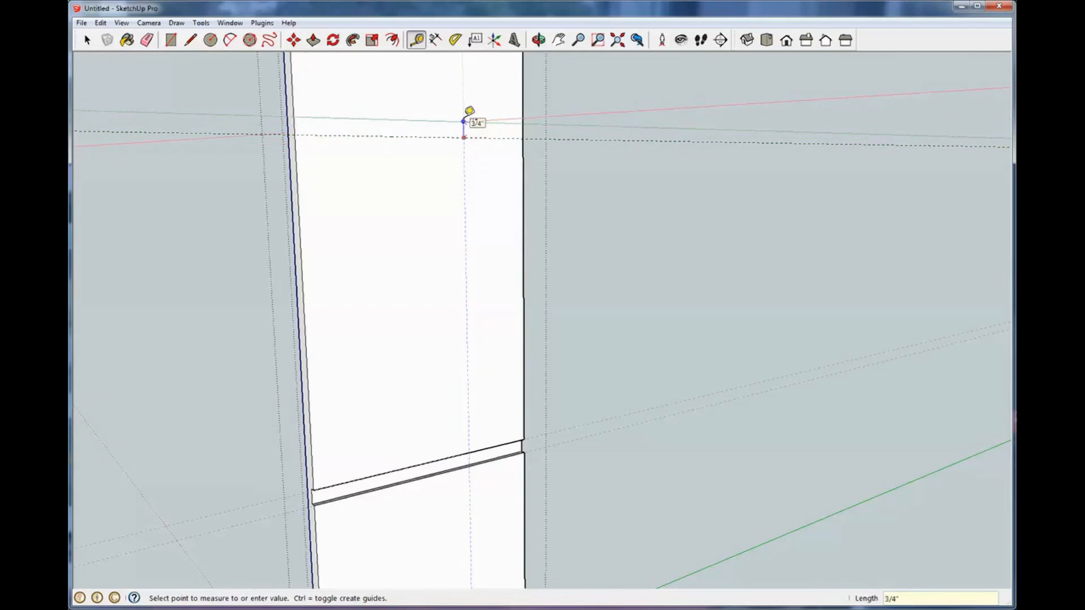
{"action": "left_click", "coordinate": [464, 121]}
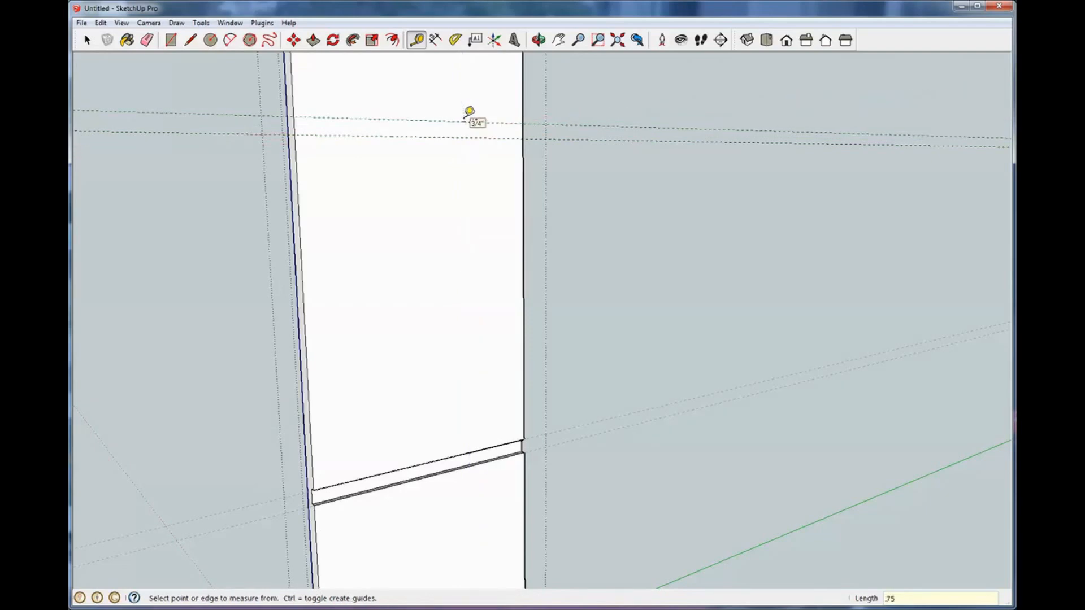
{"action": "left_click", "coordinate": [86, 40]}
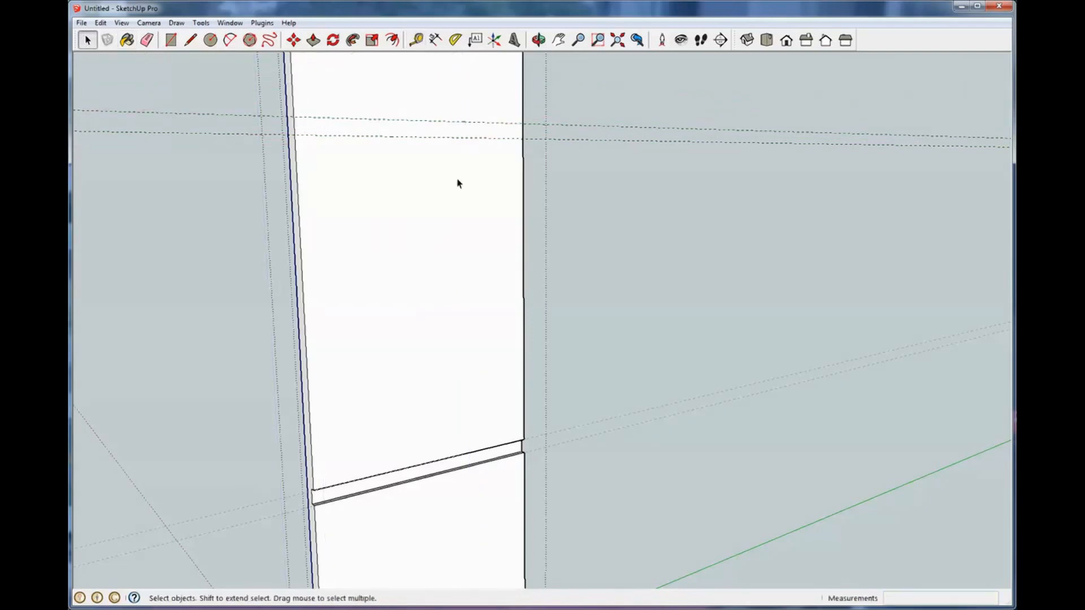
Step: Draw two lines across the board's broad face along the upper pair of guides, from edge to edge
{"action": "middle_click_drag", "start_coordinate": [457, 179], "coordinate": [415, 201]}
{"action": "left_click", "coordinate": [190, 39]}
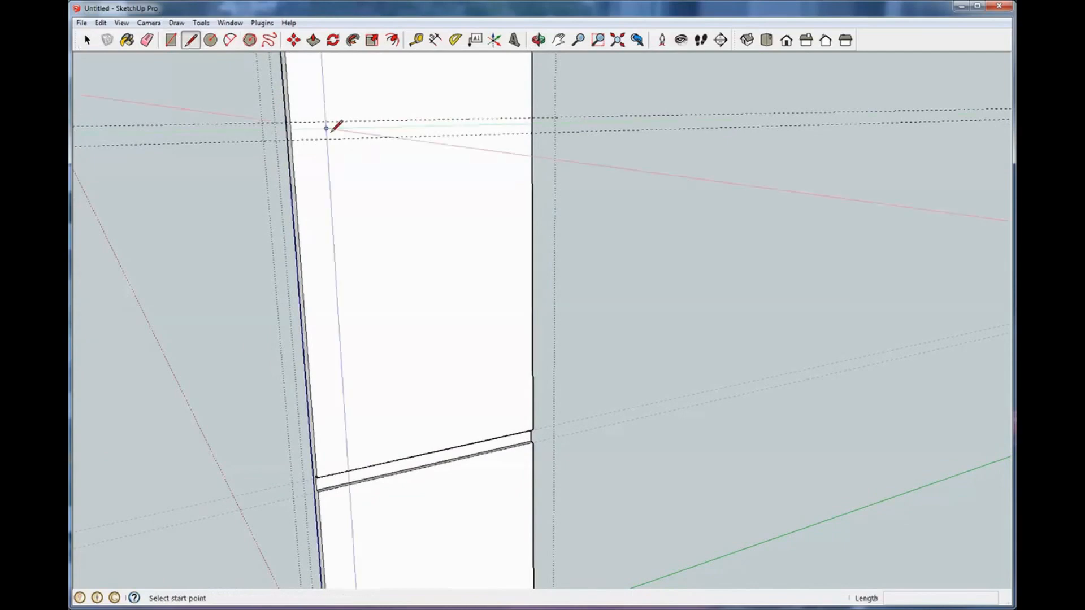
{"action": "left_click", "coordinate": [289, 122]}
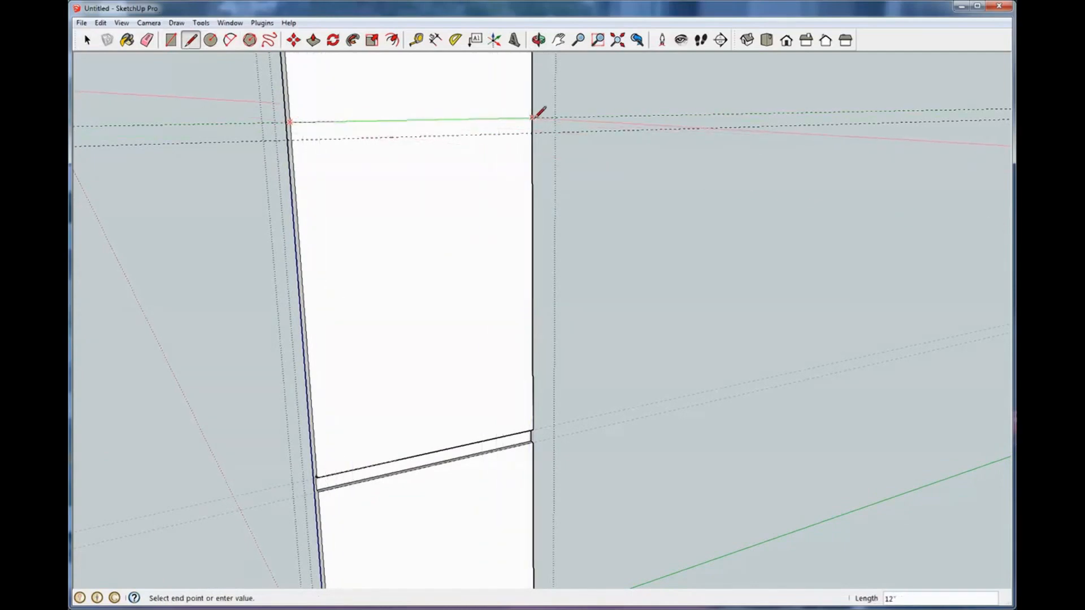
{"action": "left_click", "coordinate": [531, 118]}
{"action": "key", "text": "space"}
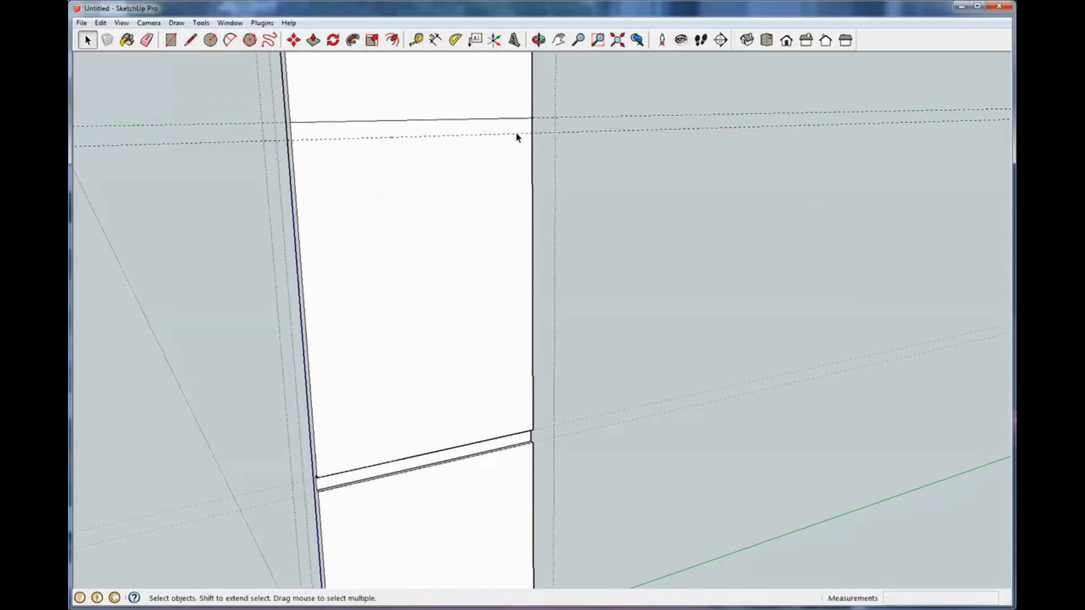
{"action": "key", "text": "l"}
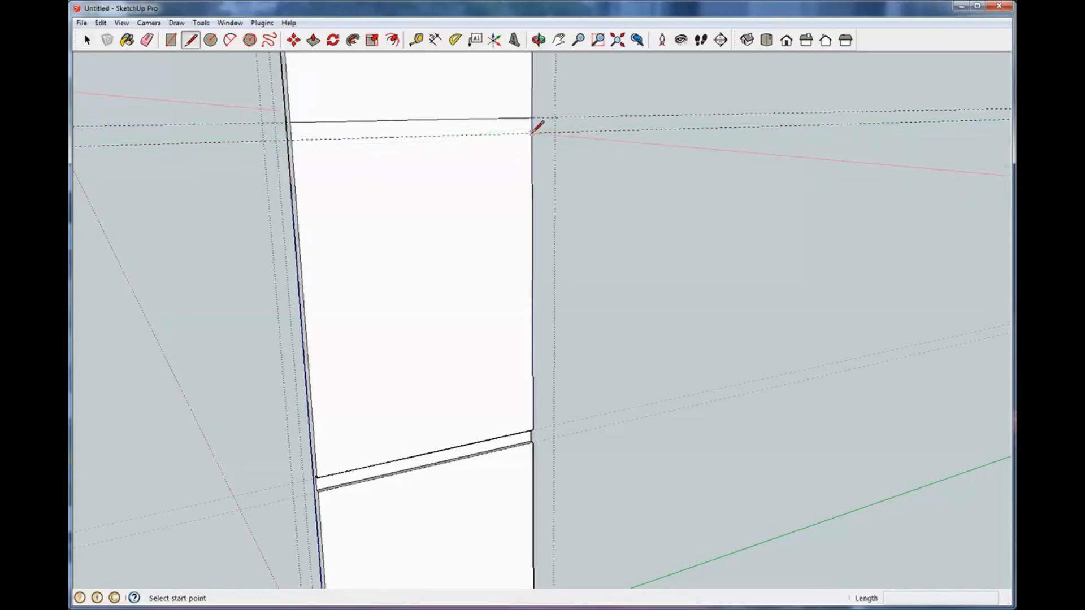
{"action": "left_click", "coordinate": [532, 133]}
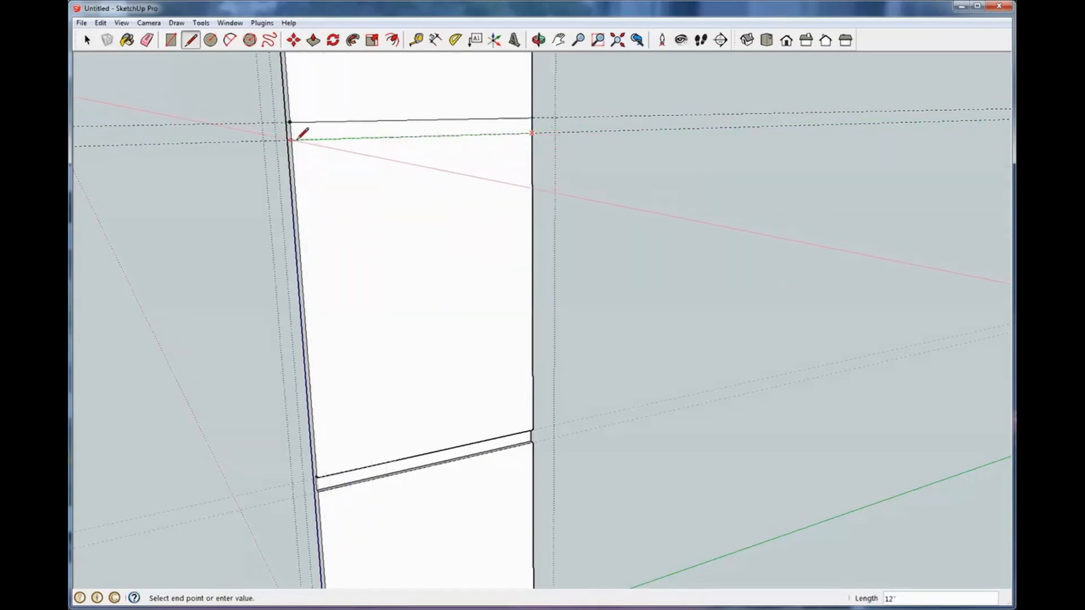
{"action": "left_click", "coordinate": [291, 139]}
{"action": "left_click", "coordinate": [88, 40]}
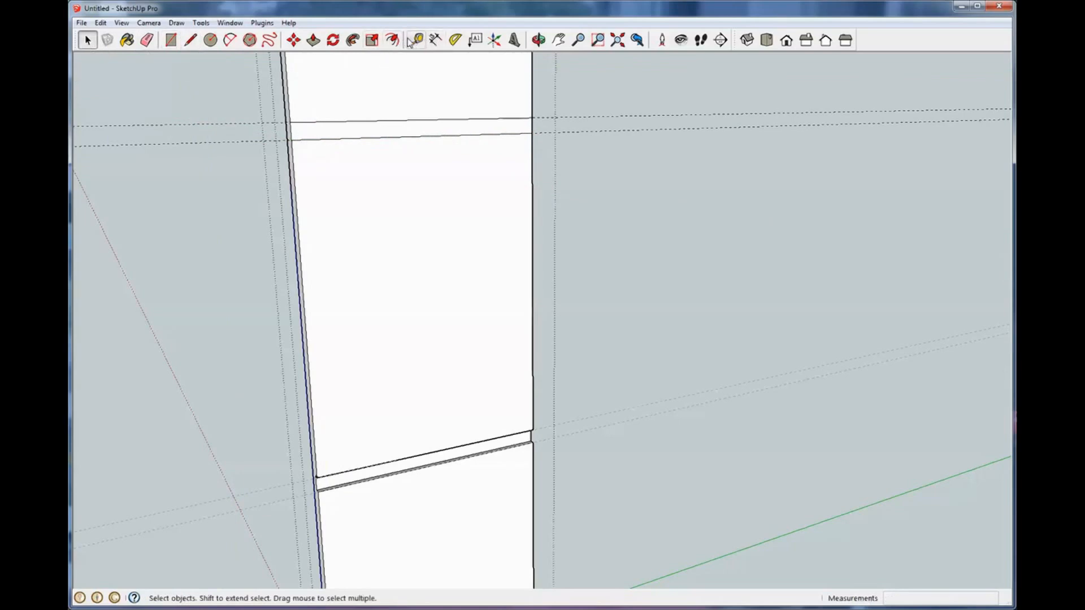
Step: Push the strip between the two new lines 1/4 inch into the board to cut the second dado
{"action": "key", "text": "p"}
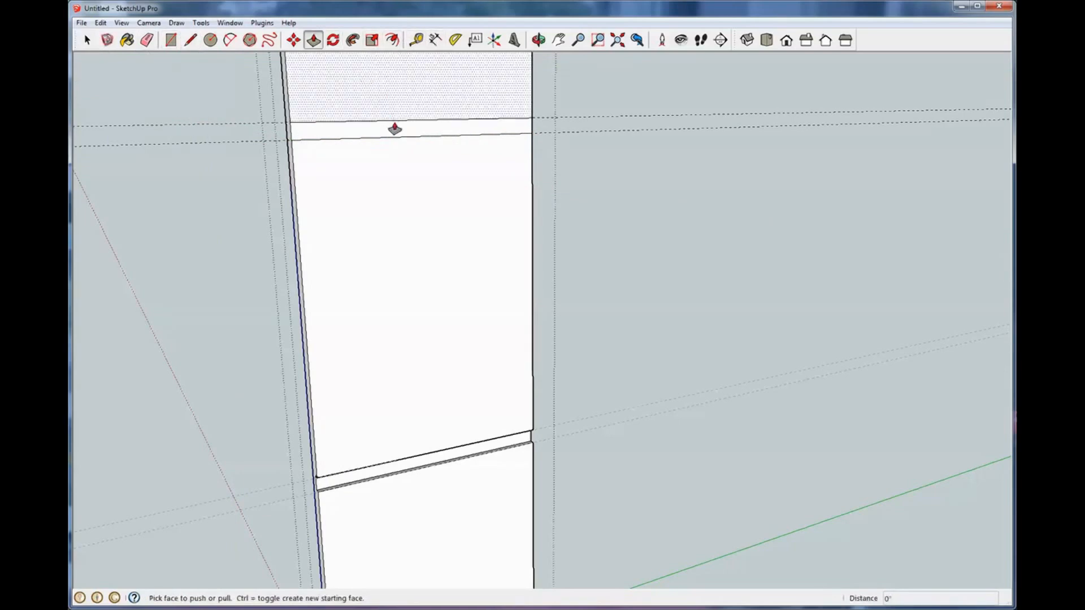
{"action": "left_click", "coordinate": [391, 135]}
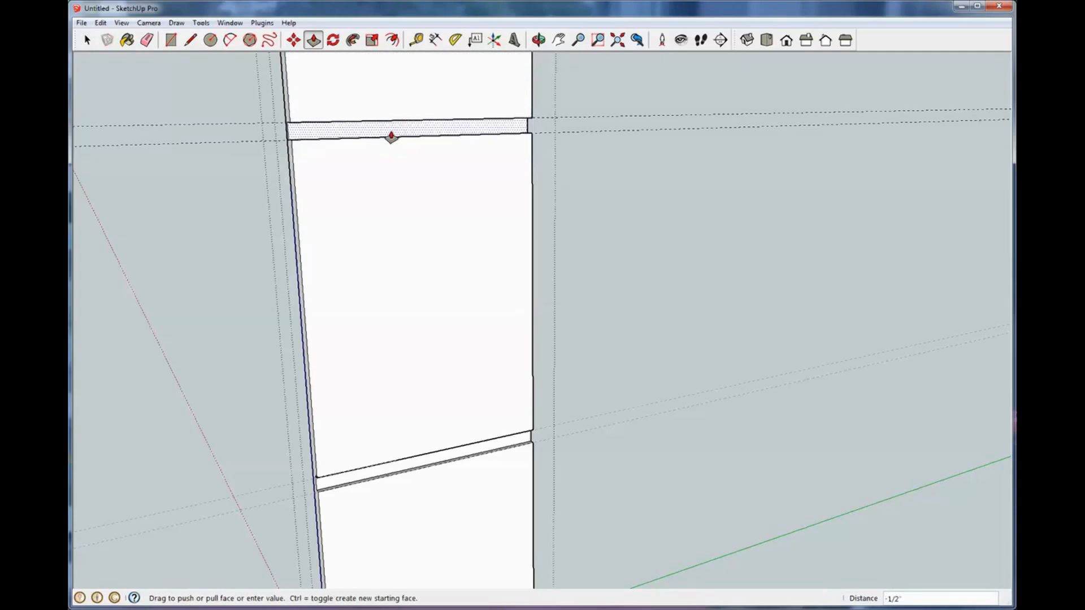
{"action": "type", "text": "1/4"}
{"action": "key", "text": "Return"}
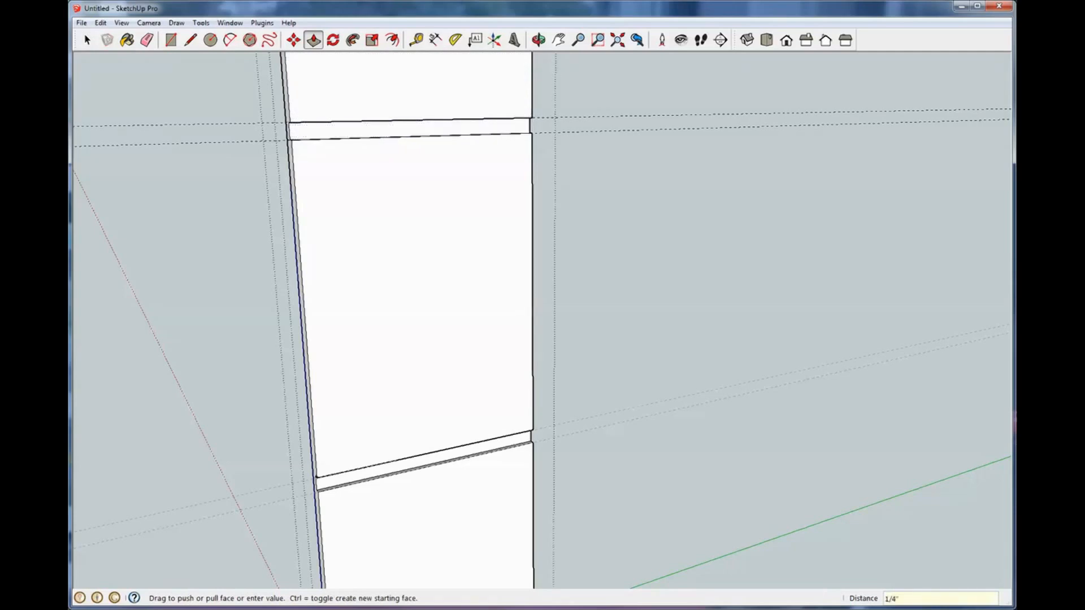
{"action": "left_click", "coordinate": [87, 40]}
Step: With the Tape Measure, place a guide .75 inch below the top edge of the board's grooved face
{"action": "middle_click_drag", "start_coordinate": [554, 250], "coordinate": [653, 373]}
{"action": "scroll", "coordinate": [620, 106], "scroll_direction": "down", "scroll_amount": 1}
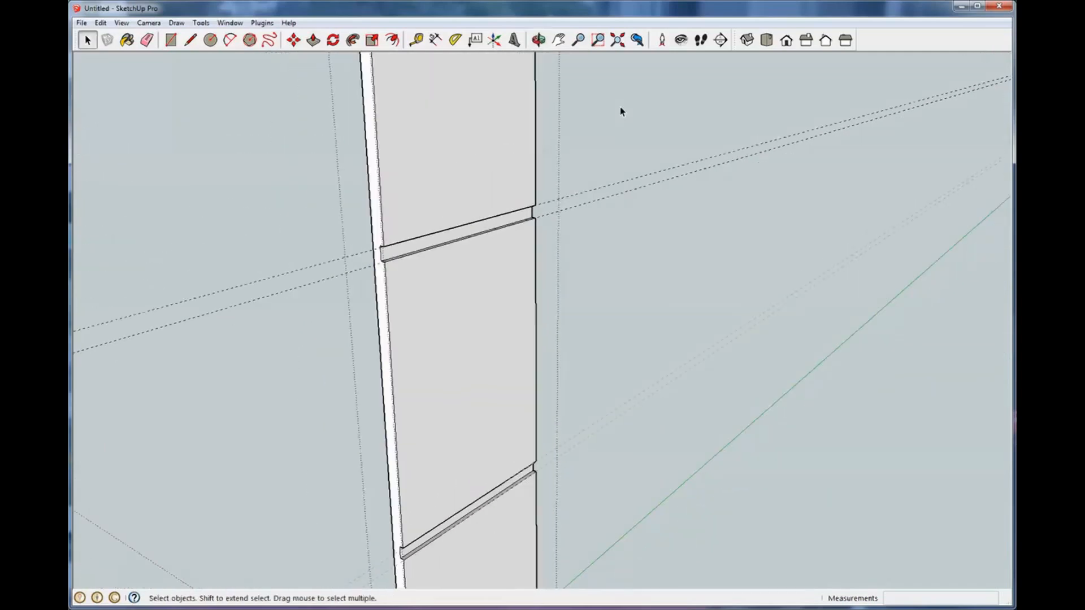
{"action": "middle_click_drag", "start_coordinate": [619, 106], "coordinate": [589, 308], "text": "shift"}
{"action": "middle_click_drag", "start_coordinate": [584, 211], "coordinate": [571, 278], "text": "shift"}
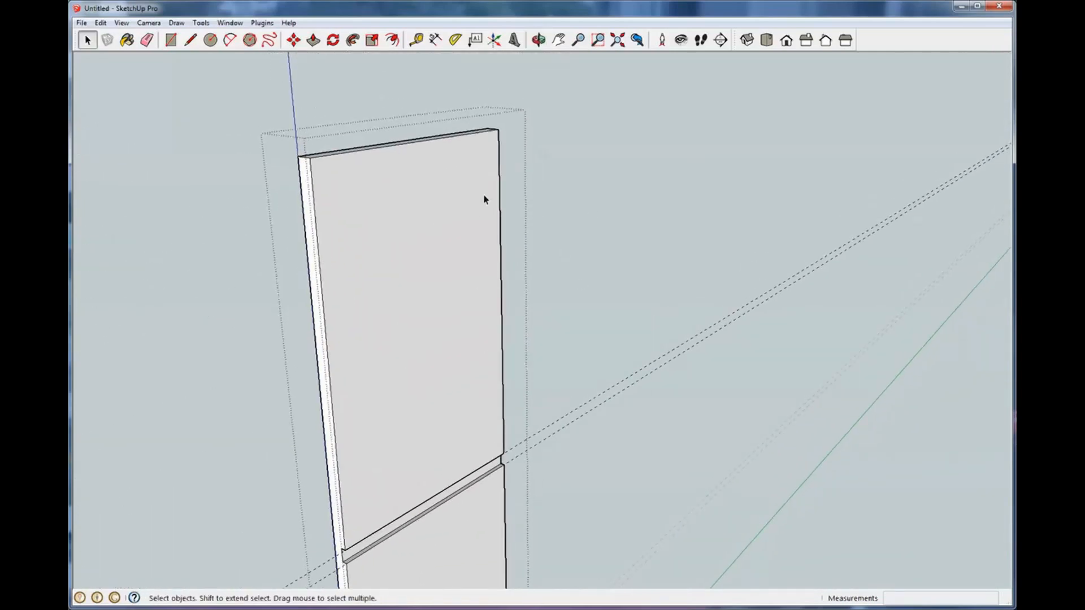
{"action": "scroll", "coordinate": [484, 199], "scroll_direction": "up", "scroll_amount": 2}
{"action": "scroll", "coordinate": [387, 162], "scroll_direction": "up", "scroll_amount": 2}
{"action": "mouse_move", "coordinate": [348, 150]}
{"action": "middle_mouse_down"}
{"action": "mouse_move", "coordinate": [311, 147]}
{"action": "mouse_move", "coordinate": [339, 154]}
{"action": "middle_mouse_up"}
{"action": "key", "text": "t"}
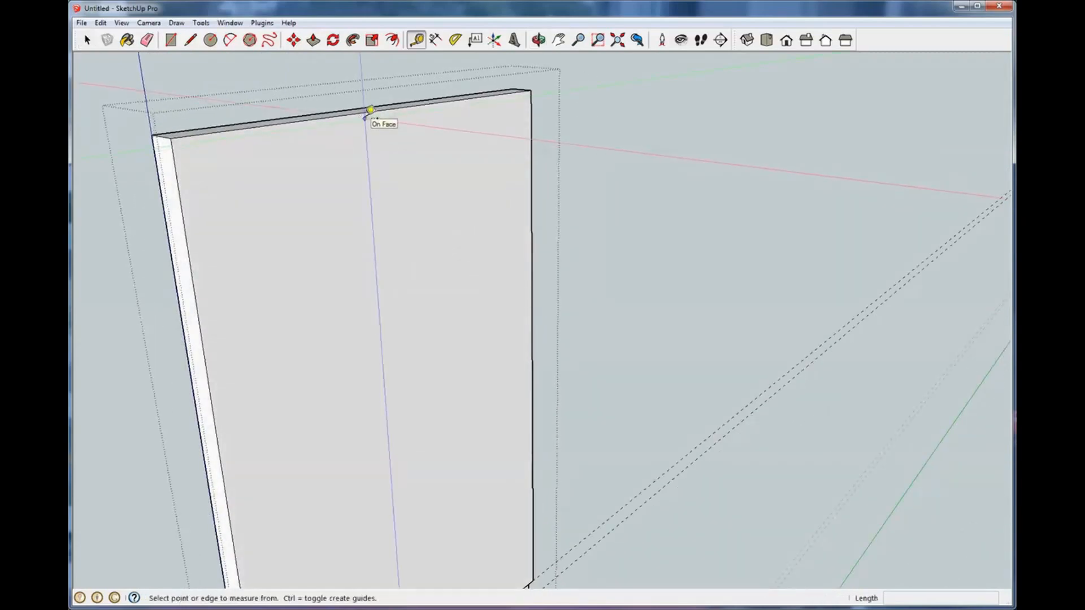
{"action": "left_click", "coordinate": [373, 106]}
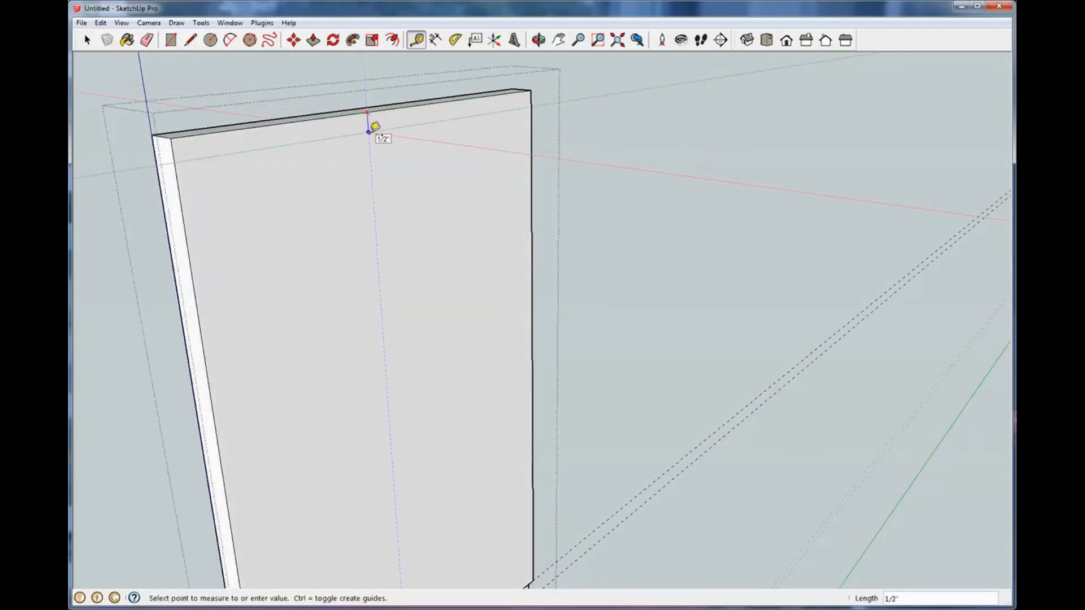
{"action": "key", "text": "Return"}
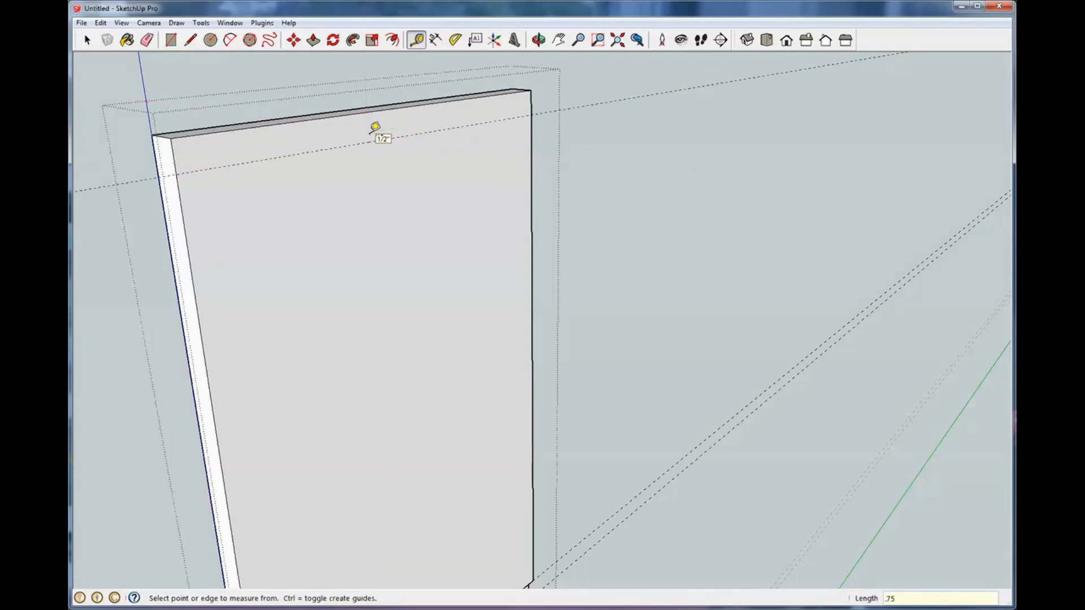
{"action": "left_click", "coordinate": [87, 40]}
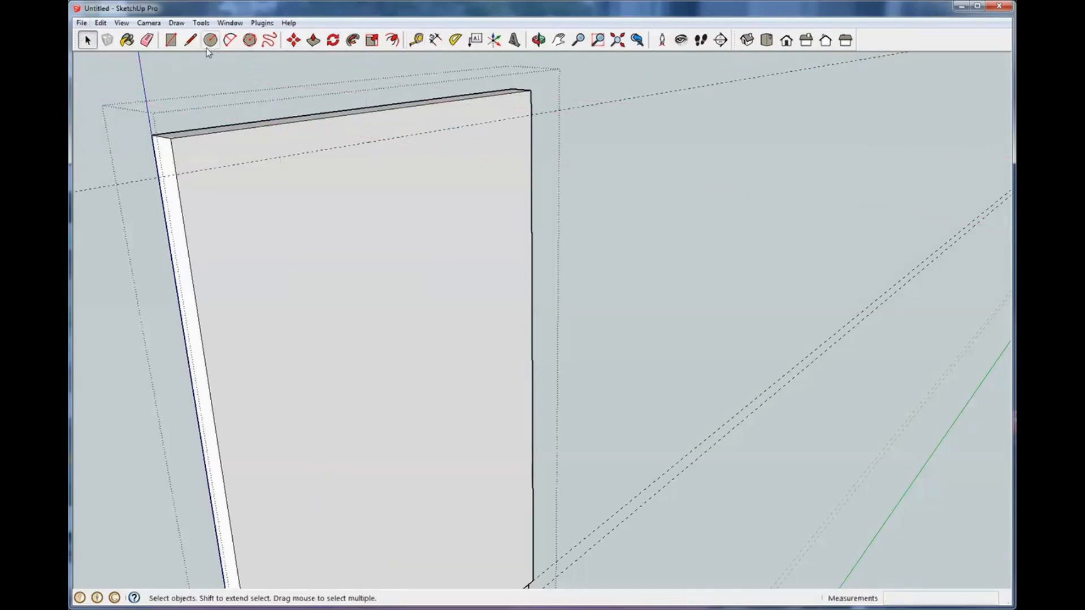
Step: Draw a line along the top guide across the full width of the board's face and leave the group
{"action": "left_click", "coordinate": [190, 40]}
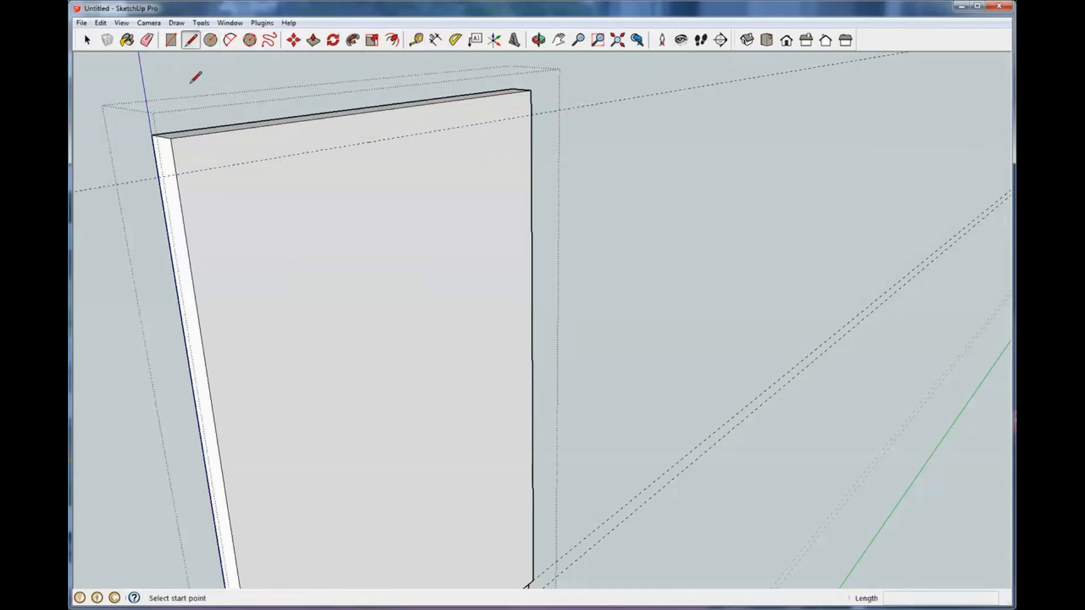
{"action": "left_click", "coordinate": [176, 173]}
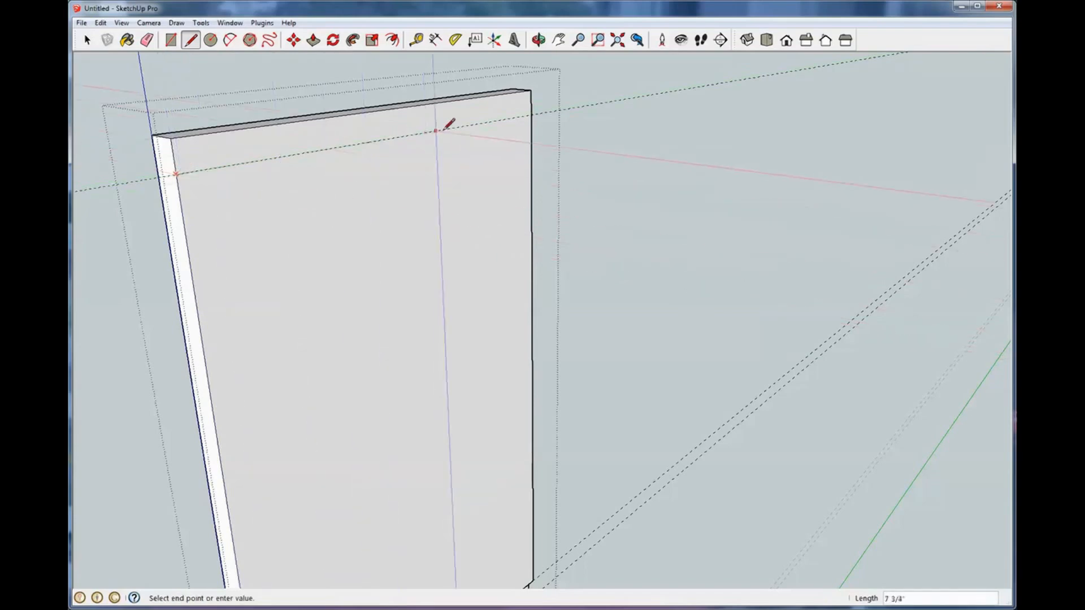
{"action": "left_click", "coordinate": [531, 115]}
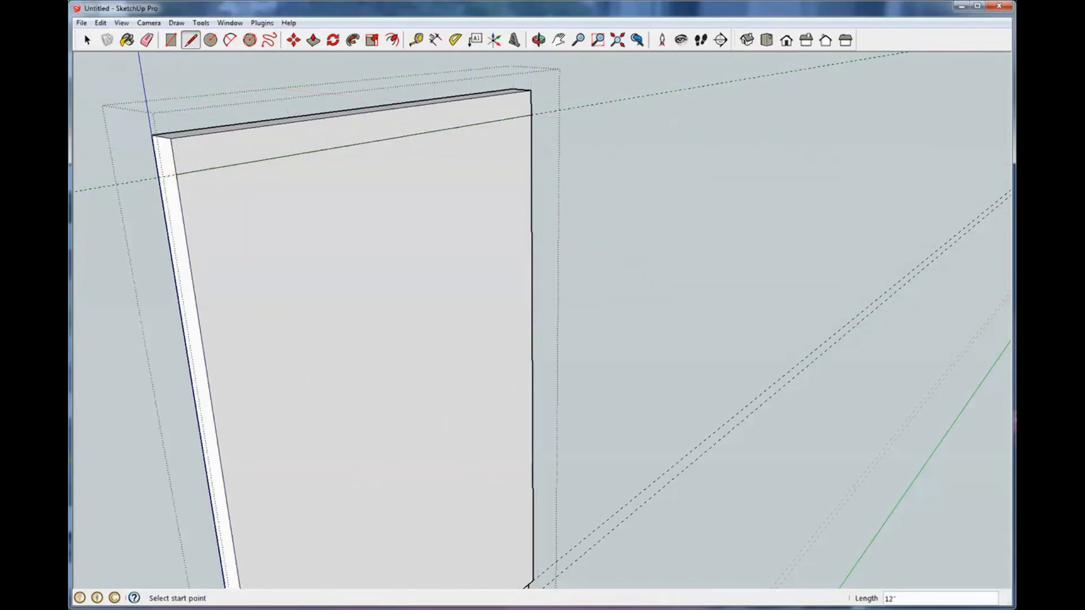
{"action": "left_click", "coordinate": [87, 40]}
{"action": "left_click", "coordinate": [575, 199]}
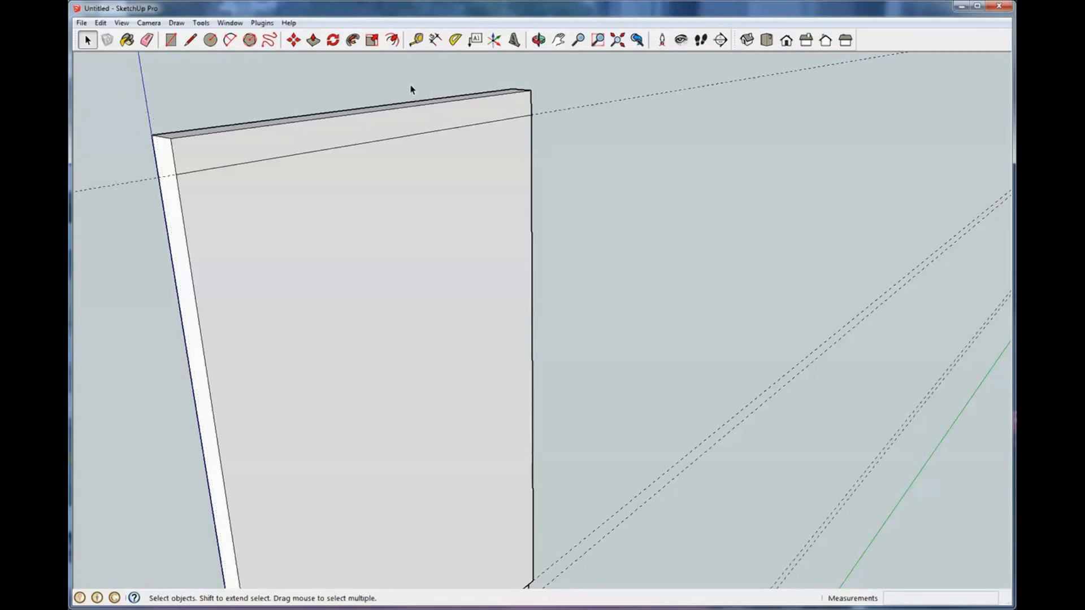
Step: Reopen the board group, push the top strip .25 inch into the board to form a rabbet, and close the group
{"action": "key", "text": "p"}
{"action": "key", "text": "space"}
{"action": "double_click", "coordinate": [332, 139]}
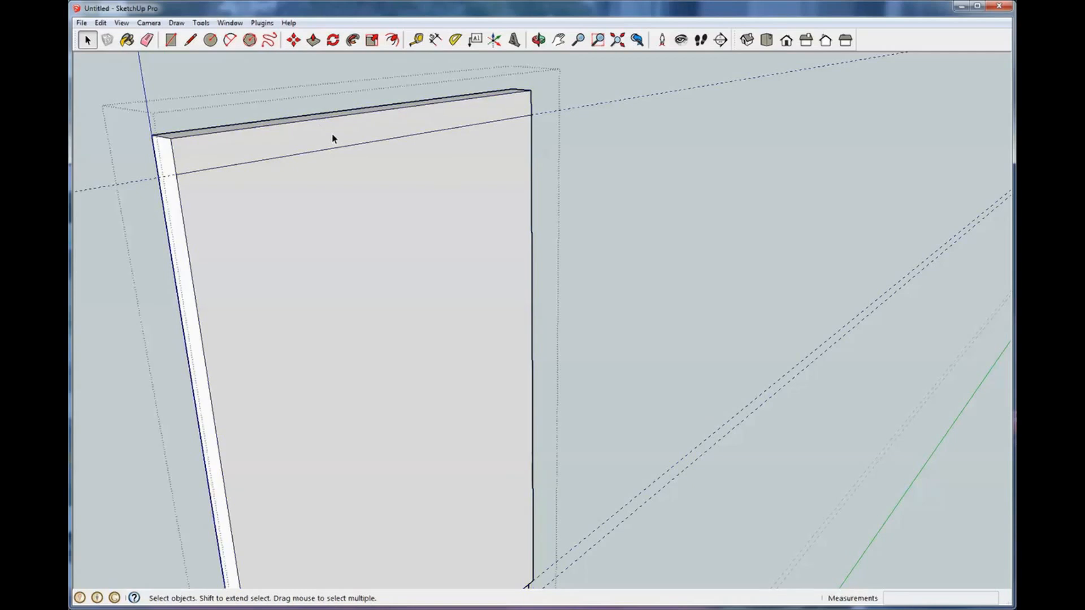
{"action": "key", "text": "p"}
{"action": "left_click", "coordinate": [325, 136]}
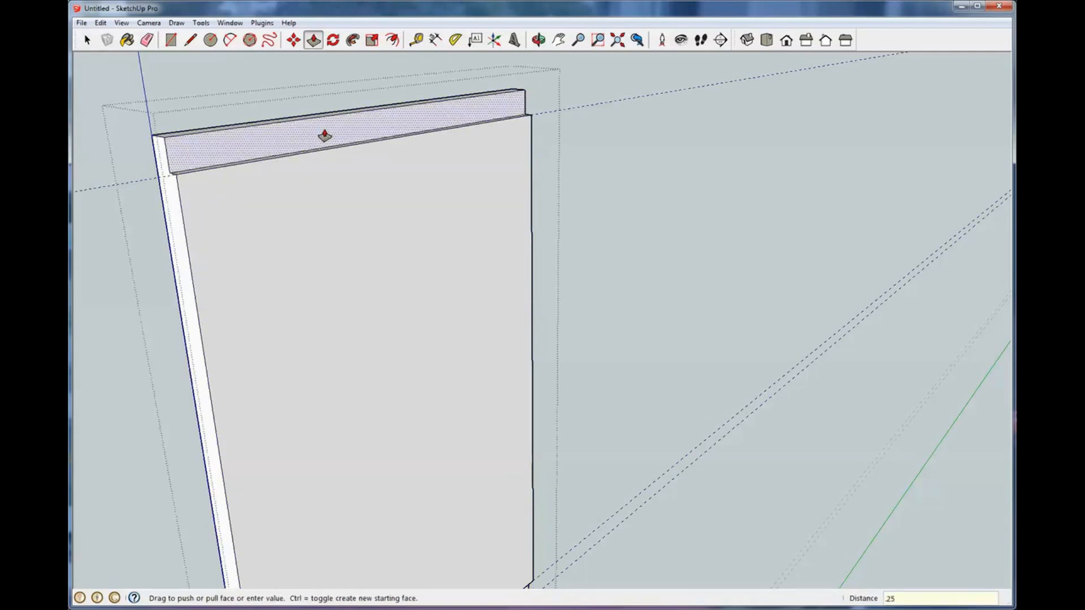
{"action": "key", "text": "Return"}
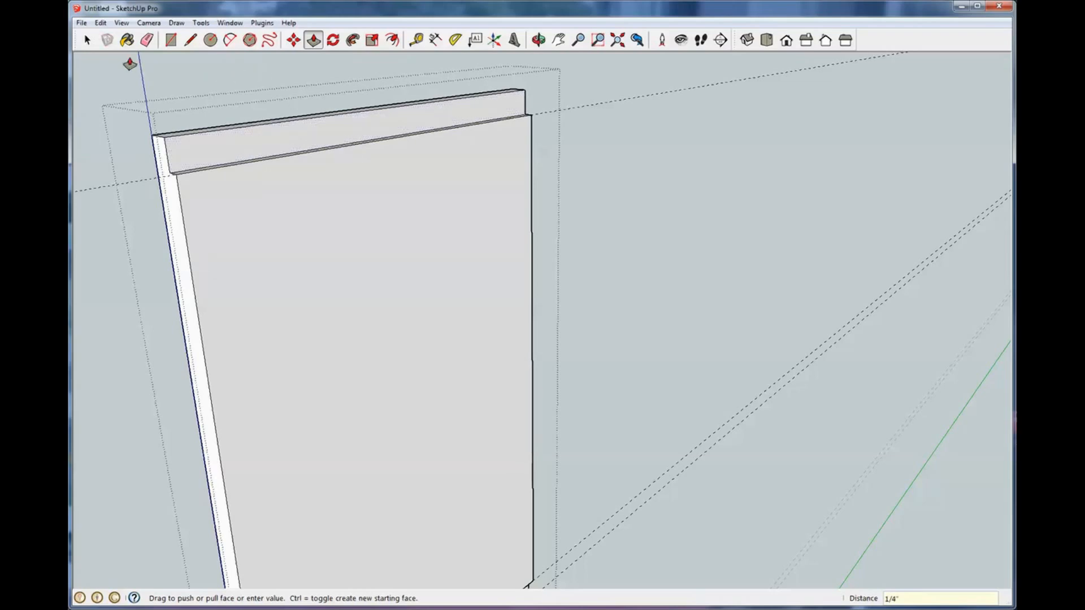
{"action": "left_click", "coordinate": [88, 40]}
{"action": "left_click", "coordinate": [661, 199]}
Step: Delete all the guides from the model
{"action": "scroll", "coordinate": [662, 199], "scroll_direction": "down", "scroll_amount": 2}
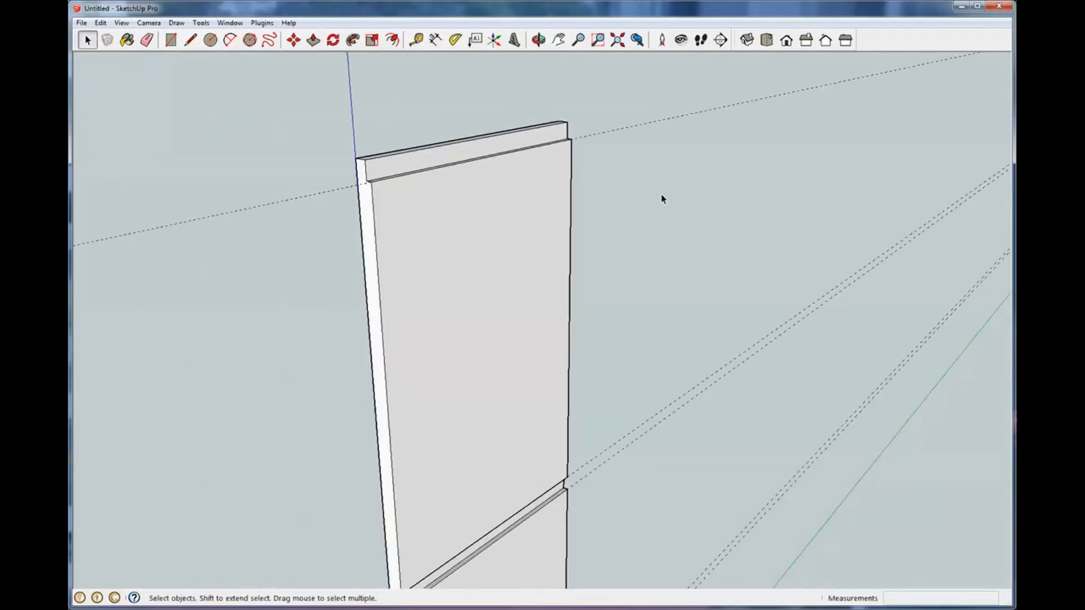
{"action": "scroll", "coordinate": [673, 247], "scroll_direction": "down", "scroll_amount": 3}
{"action": "middle_click_drag", "start_coordinate": [663, 279], "coordinate": [659, 221]}
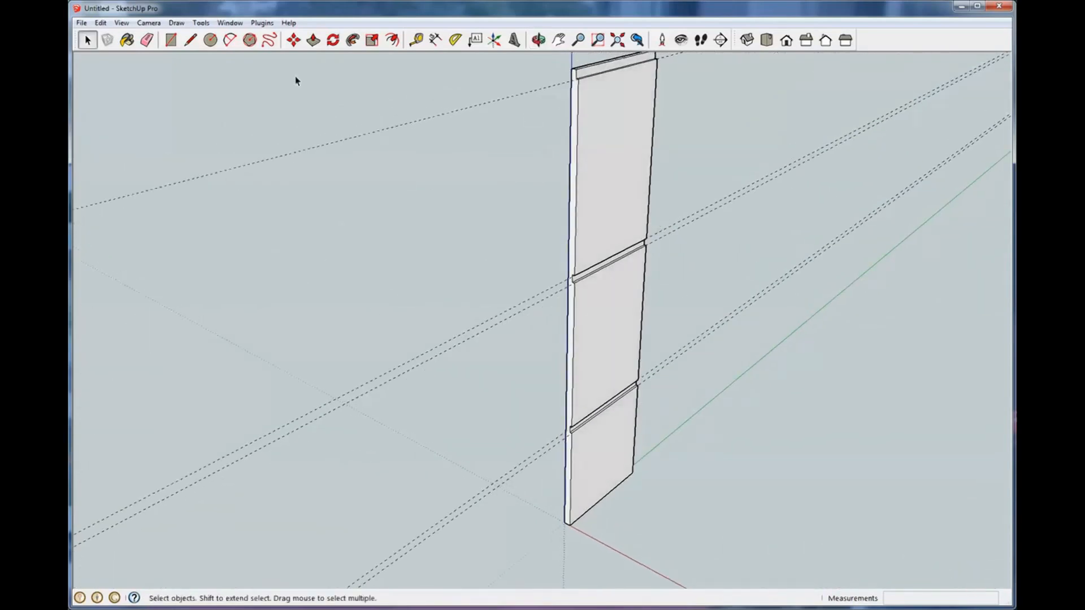
{"action": "left_click", "coordinate": [102, 24]}
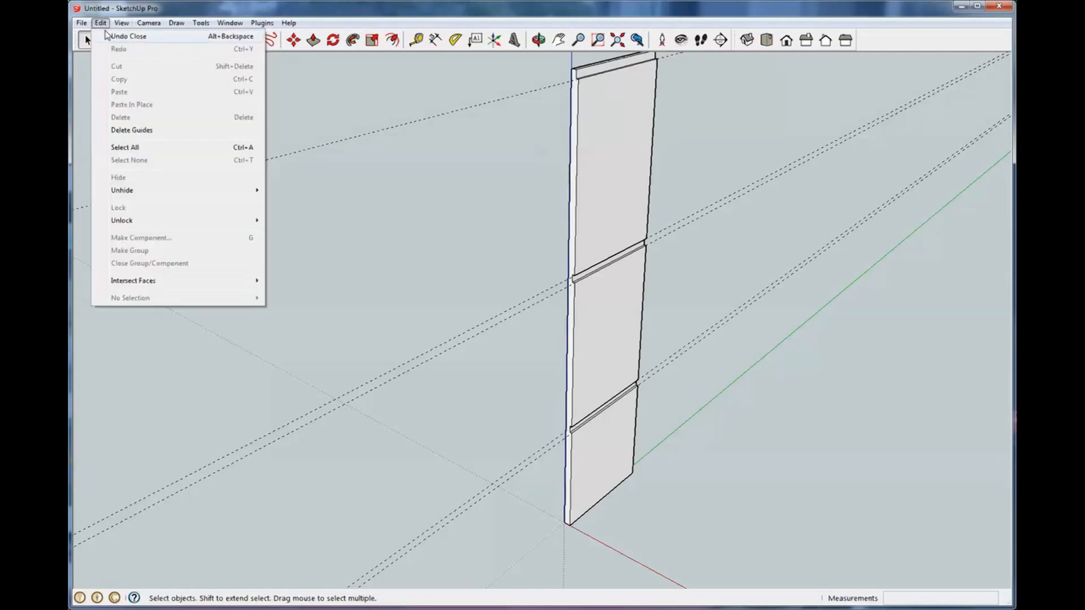
{"action": "left_click", "coordinate": [136, 130]}
Step: Copy the whole board 24 inches along the red axis with the Move tool, starting from its bottom corner
{"action": "middle_click_drag", "start_coordinate": [620, 271], "coordinate": [595, 217]}
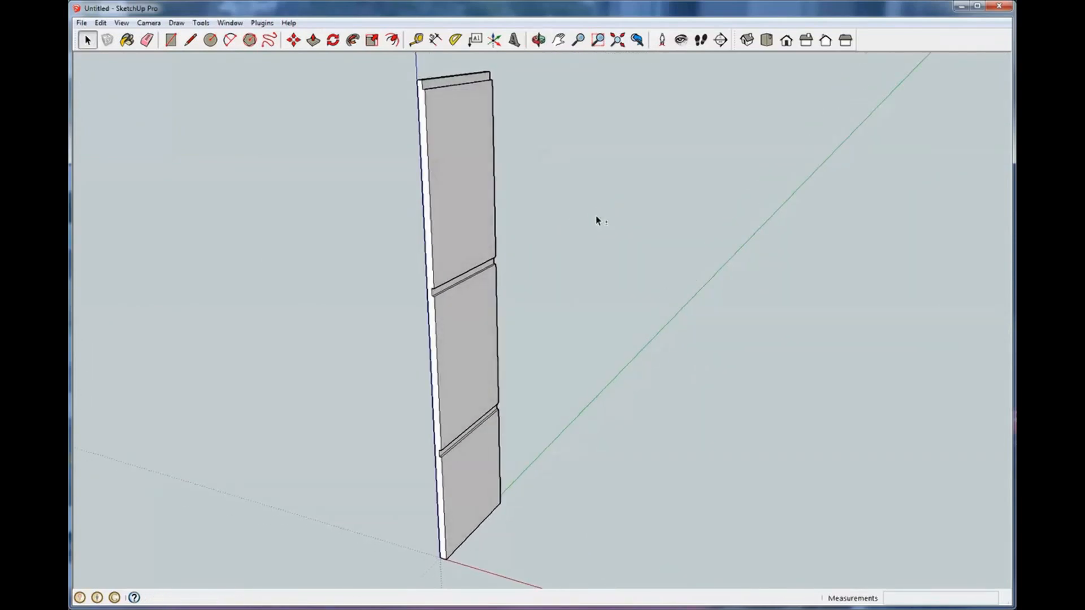
{"action": "scroll", "coordinate": [596, 217], "scroll_direction": "down", "scroll_amount": 1}
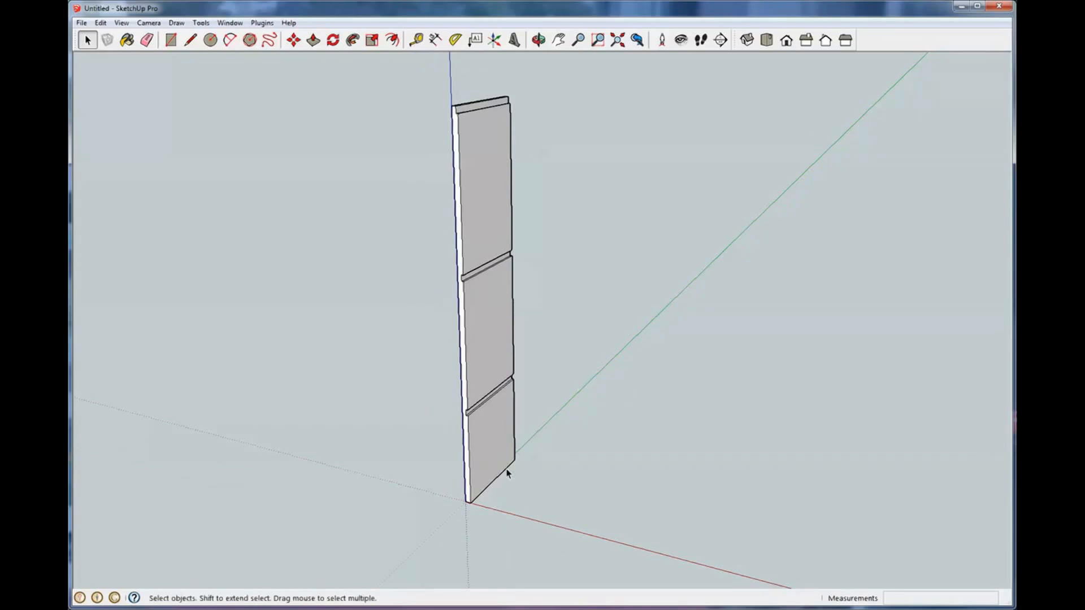
{"action": "left_click", "coordinate": [485, 461]}
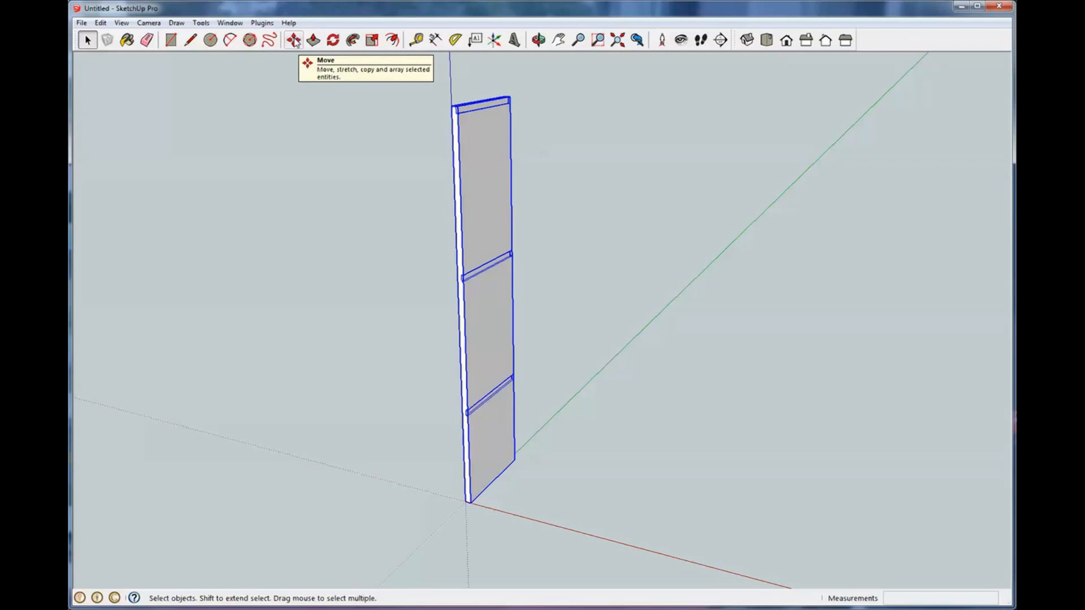
{"action": "key", "text": "m"}
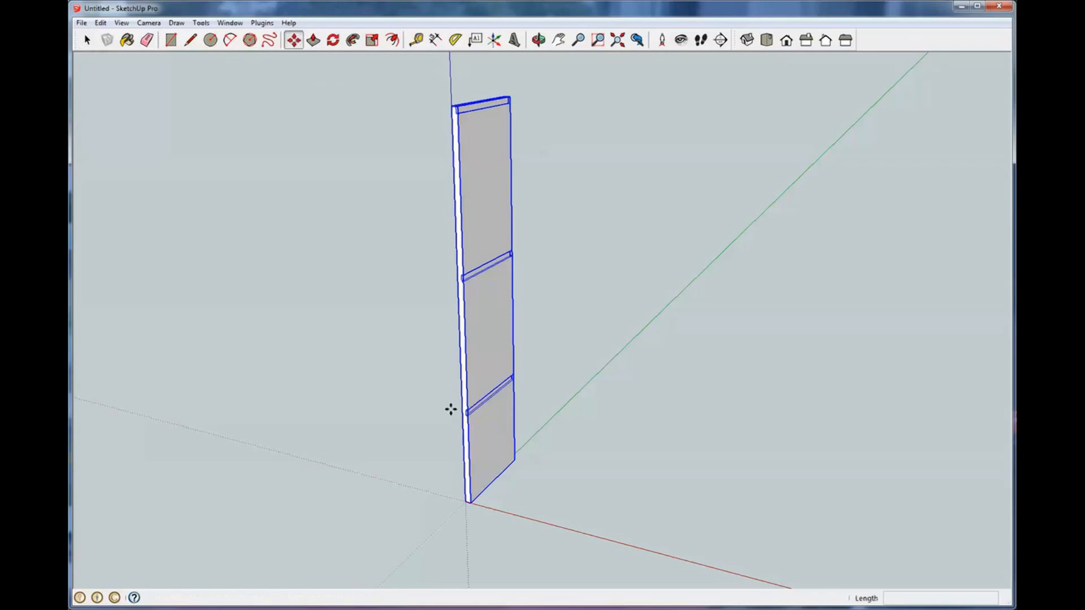
{"action": "left_click", "coordinate": [468, 498]}
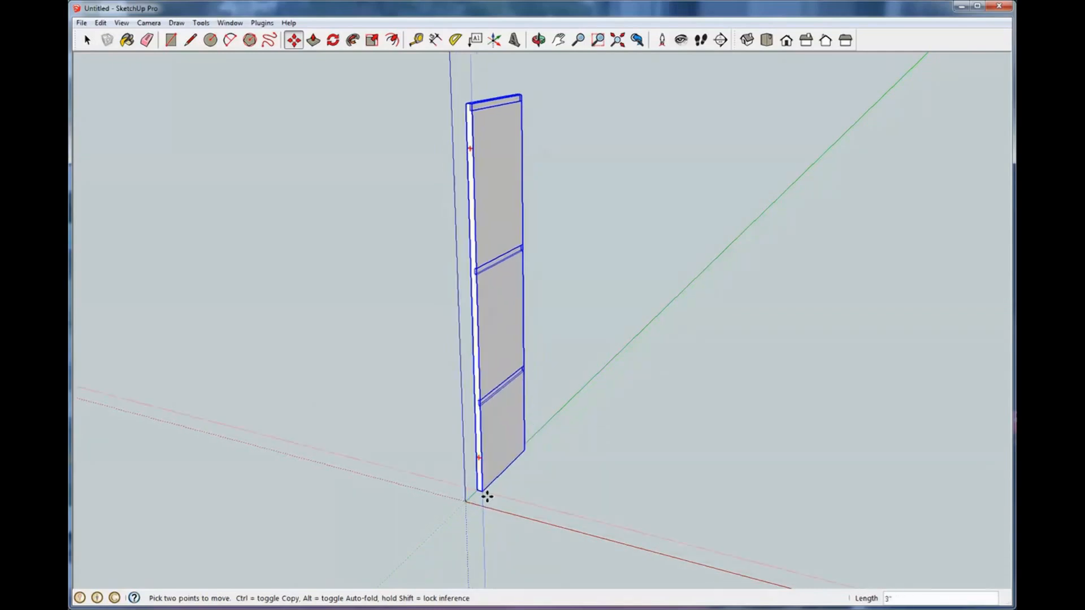
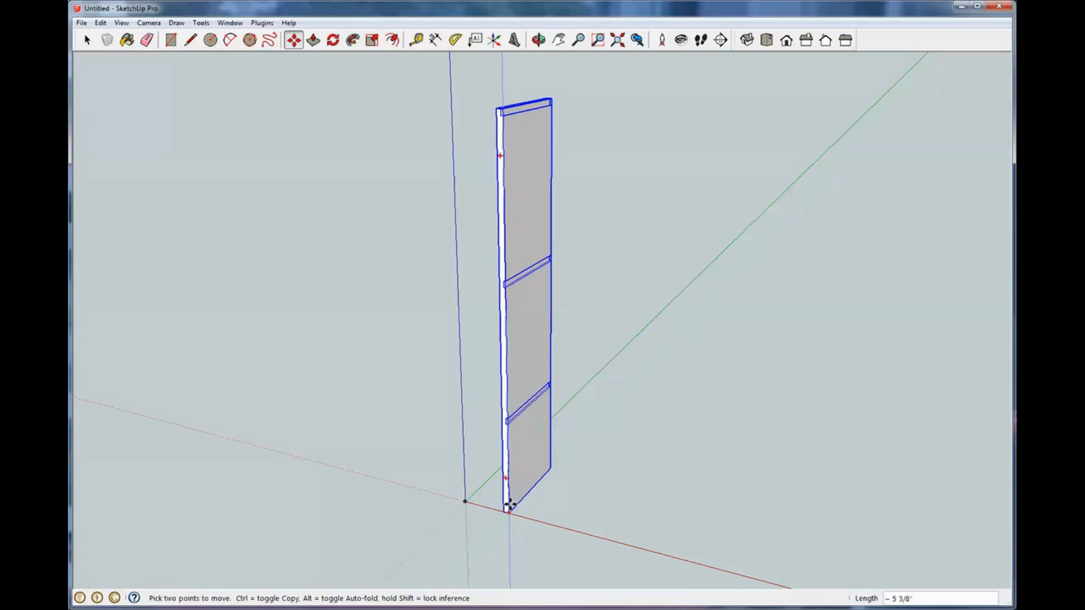
{"action": "key", "text": "ctrl"}
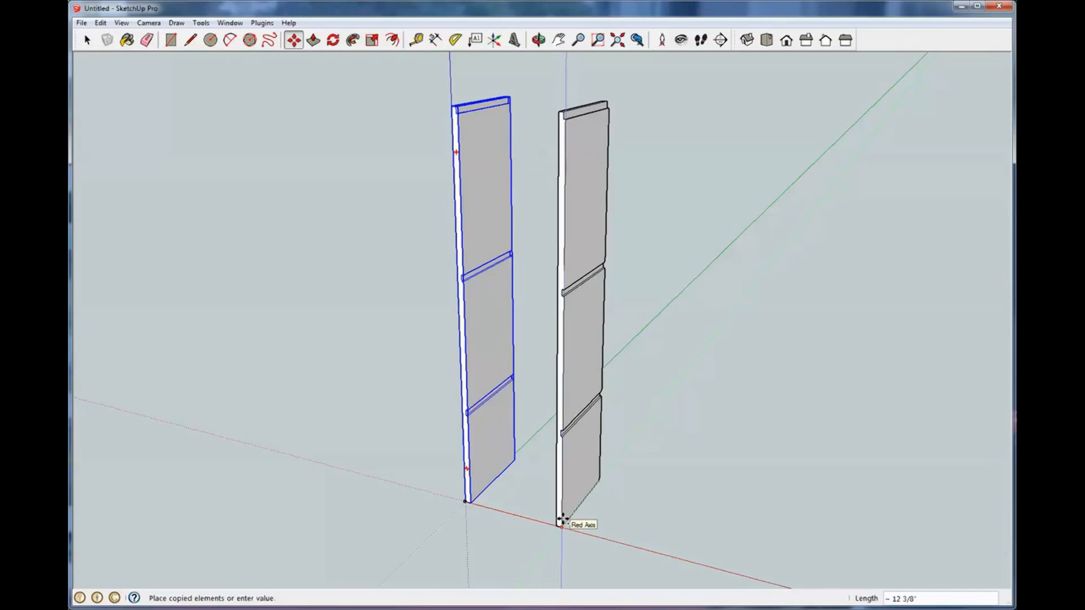
{"action": "key", "text": "ctrl"}
{"action": "key", "text": "ctrl"}
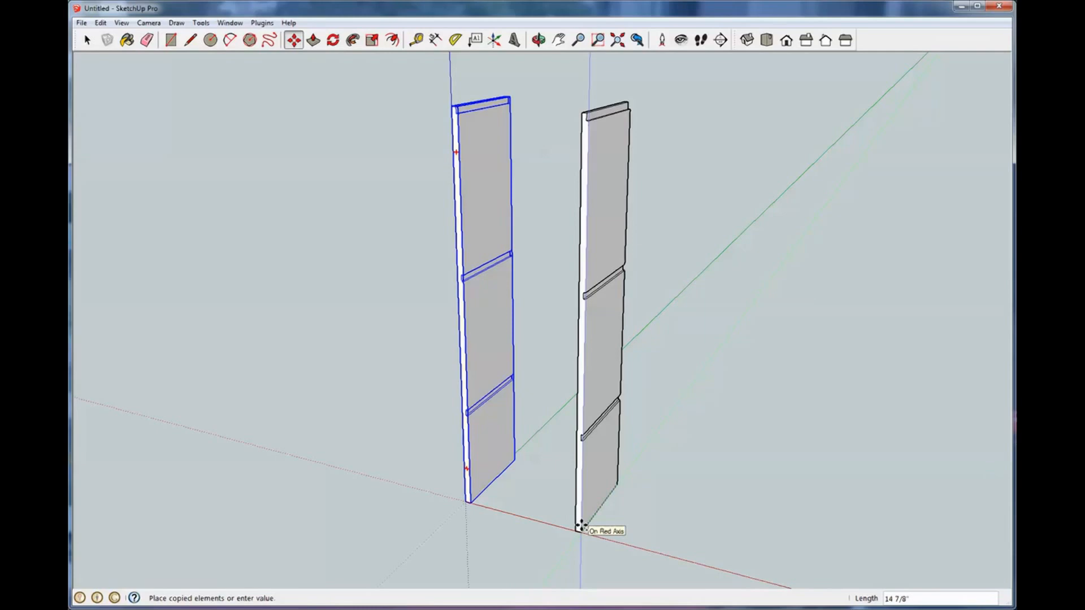
{"action": "type", "text": "24"}
{"action": "key", "text": "Return"}
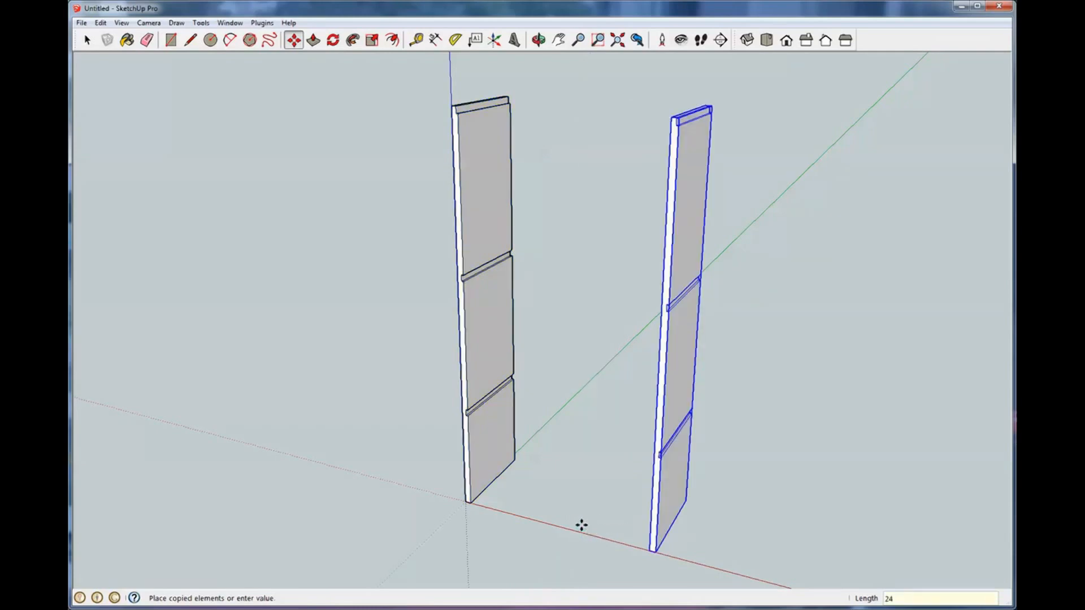
{"action": "key", "text": "space"}
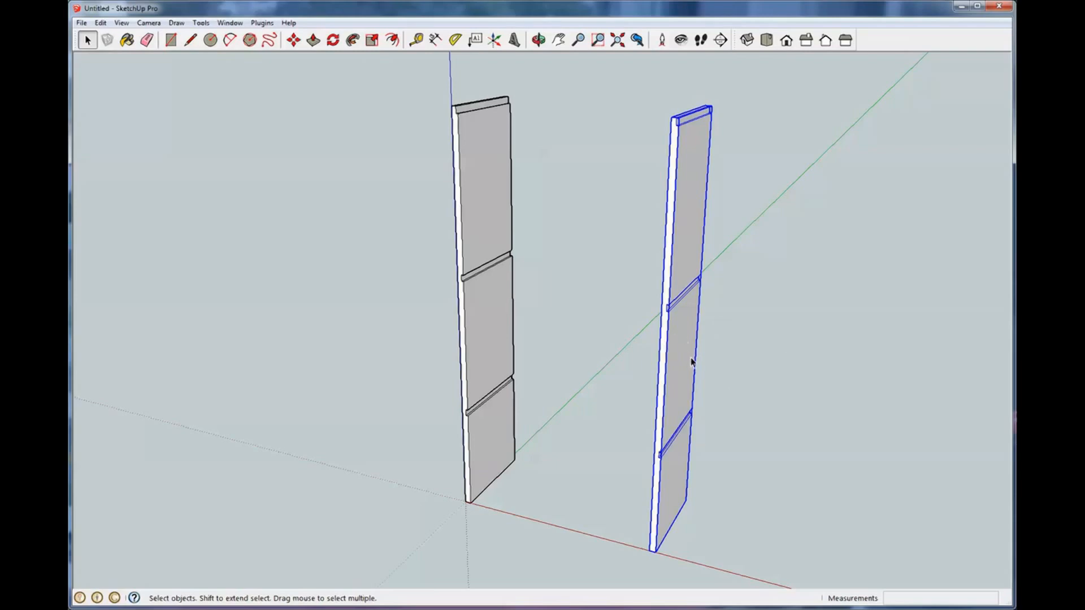
Step: Flip the copied board along the group's red axis so its dadoes face the original board, and clear the selection
{"action": "right_click", "coordinate": [674, 355]}
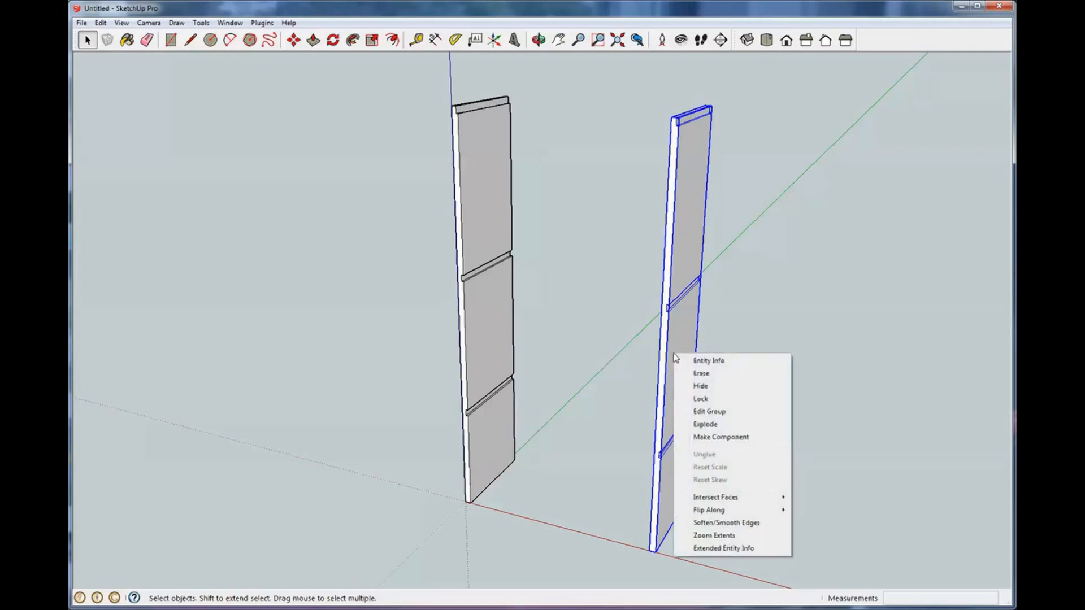
{"action": "mouse_move", "coordinate": [742, 515]}
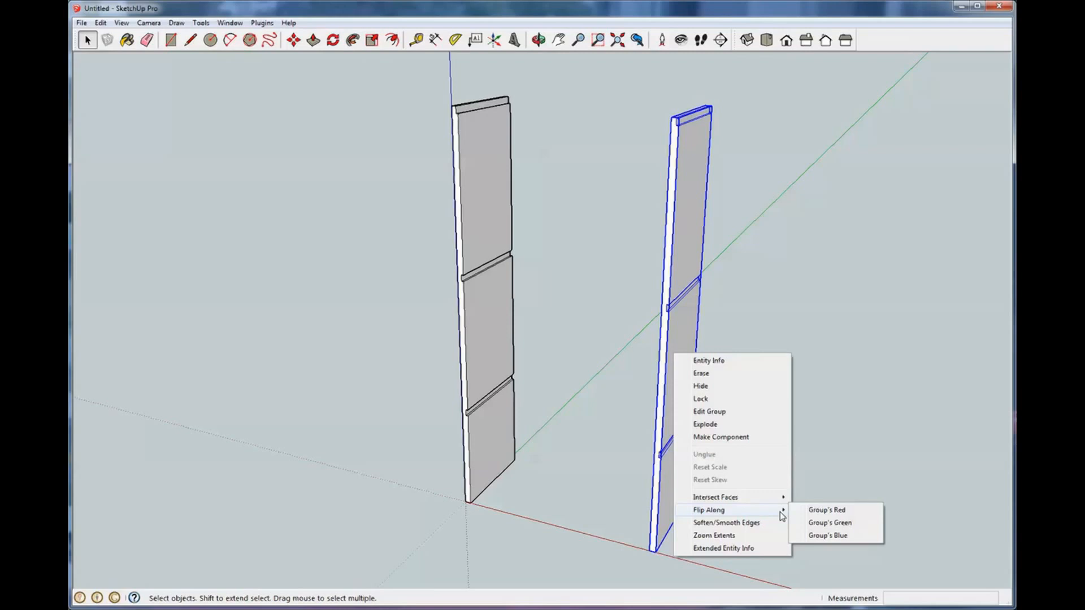
{"action": "left_click", "coordinate": [832, 511]}
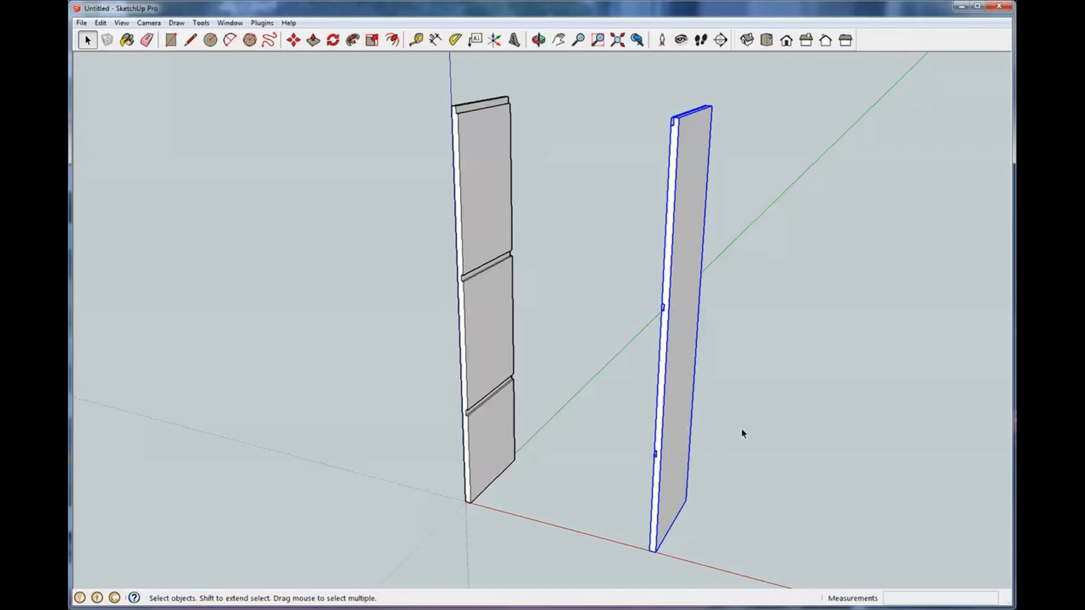
{"action": "left_click", "coordinate": [821, 395]}
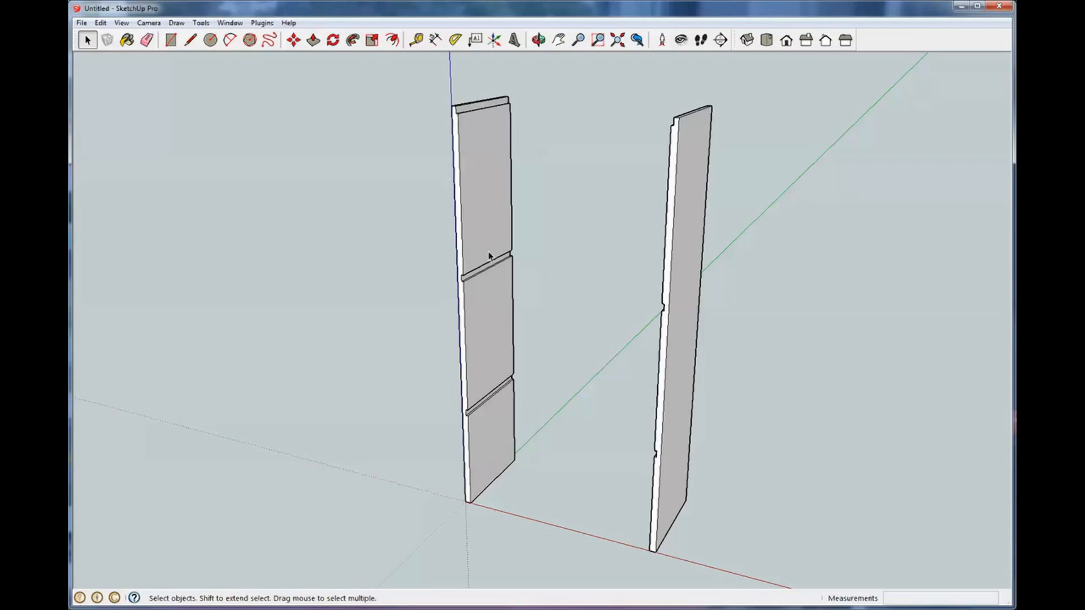
Step: Examine the two bookcase sides from several angles to check how their dadoes and top rabbets face each other
{"action": "scroll", "coordinate": [438, 80], "scroll_direction": "up", "scroll_amount": 2}
{"action": "middle_click_drag", "start_coordinate": [437, 80], "coordinate": [530, 210]}
{"action": "scroll", "coordinate": [530, 210], "scroll_direction": "up", "scroll_amount": 1}
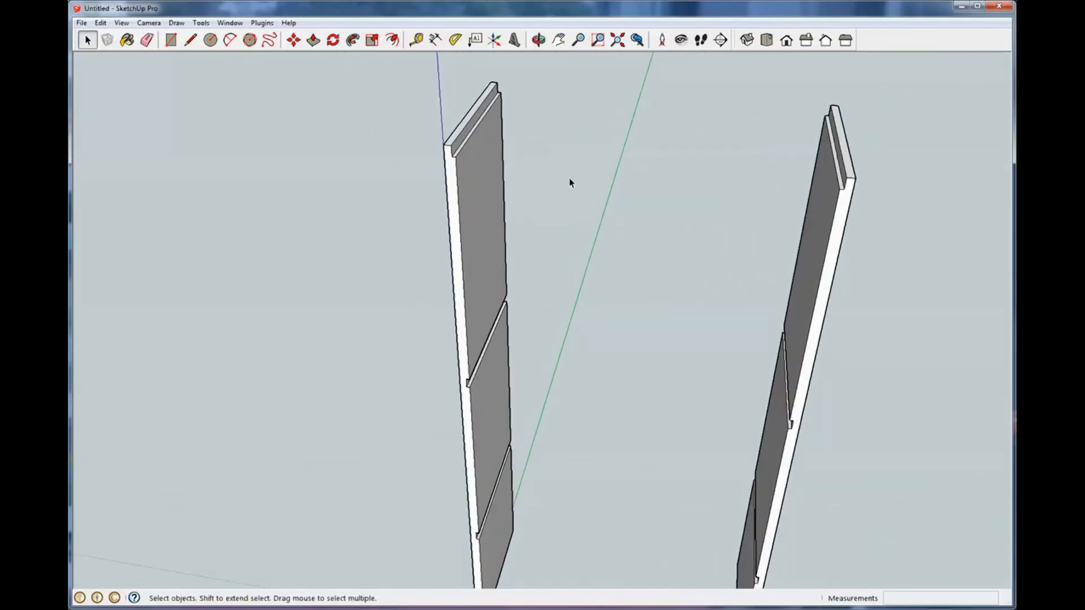
{"action": "scroll", "coordinate": [569, 180], "scroll_direction": "down", "scroll_amount": 1}
{"action": "scroll", "coordinate": [663, 304], "scroll_direction": "down", "scroll_amount": 1}
{"action": "middle_click_drag", "start_coordinate": [663, 304], "coordinate": [230, 286]}
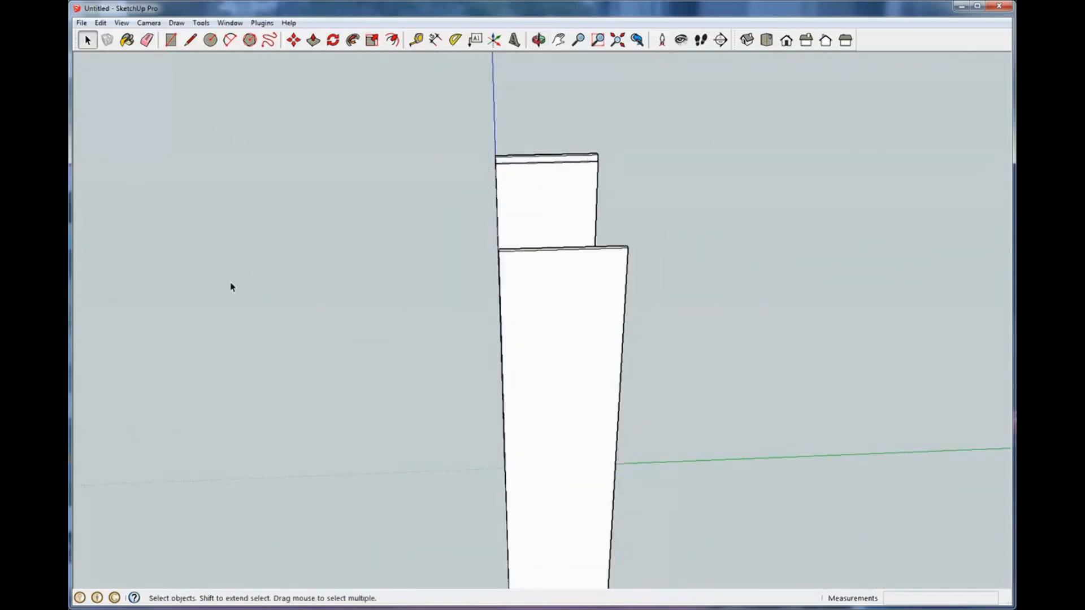
{"action": "middle_click_drag", "start_coordinate": [887, 346], "coordinate": [428, 308]}
{"action": "middle_click_drag", "start_coordinate": [683, 304], "coordinate": [341, 295]}
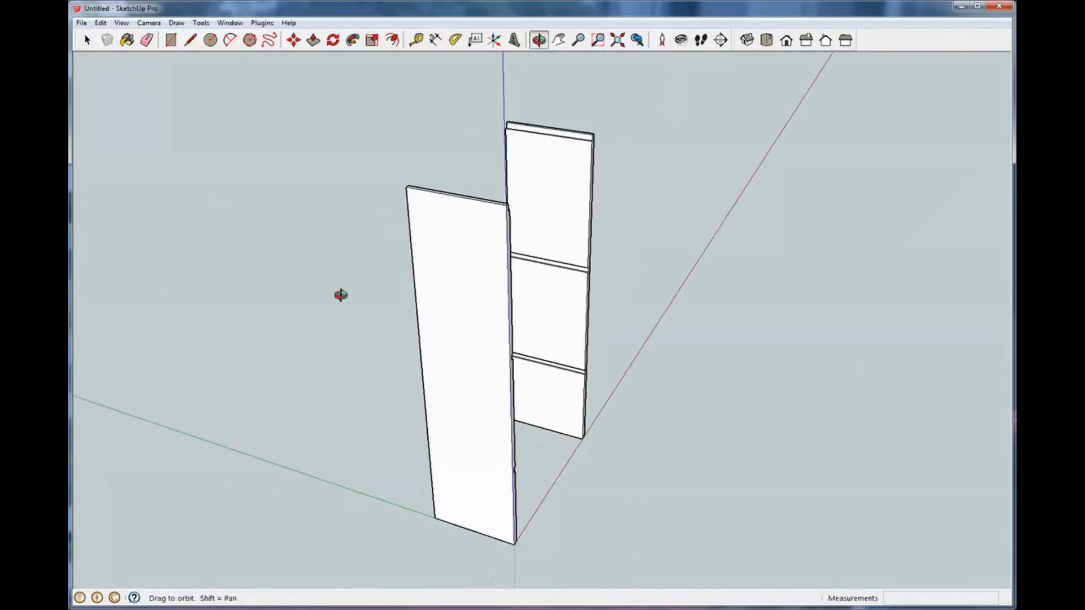
{"action": "middle_click_drag", "start_coordinate": [794, 253], "coordinate": [554, 262]}
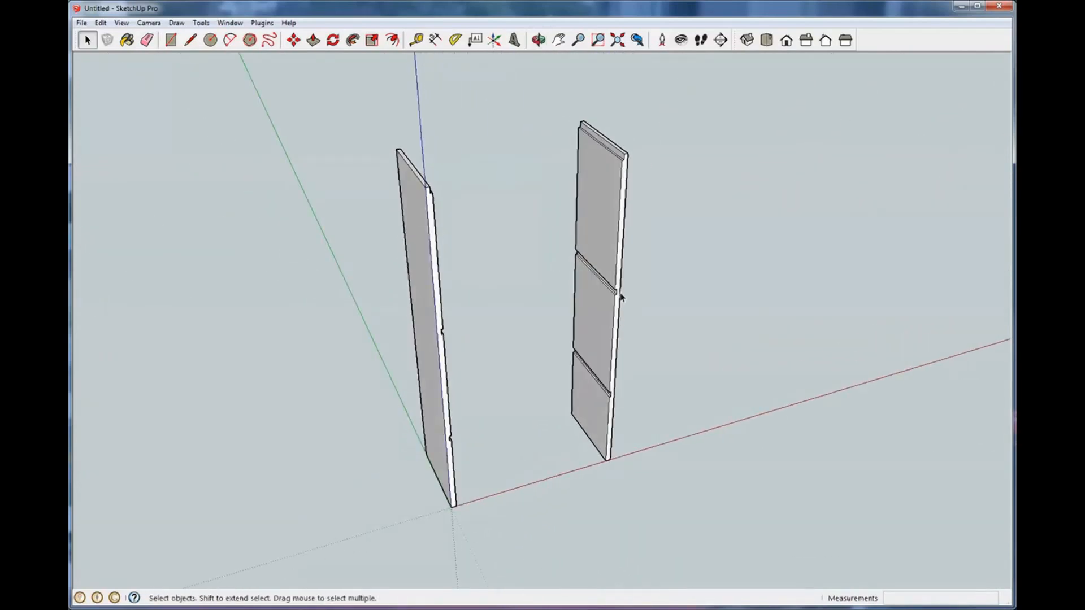
{"action": "middle_click_drag", "start_coordinate": [618, 293], "coordinate": [561, 477]}
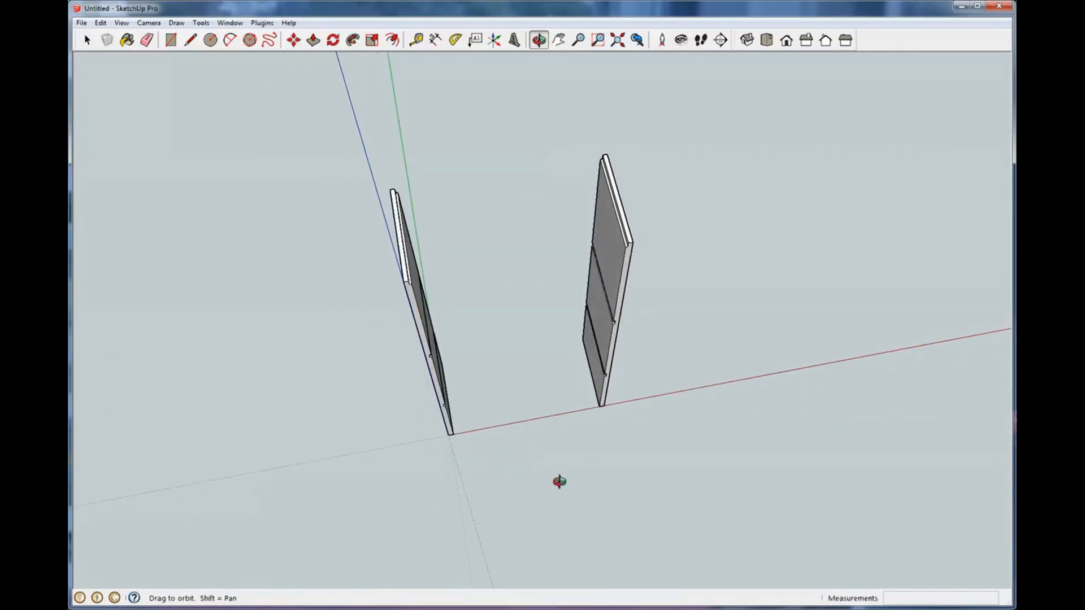
{"action": "middle_click_drag", "start_coordinate": [637, 436], "coordinate": [523, 335]}
{"action": "scroll", "coordinate": [523, 332], "scroll_direction": "up", "scroll_amount": 2}
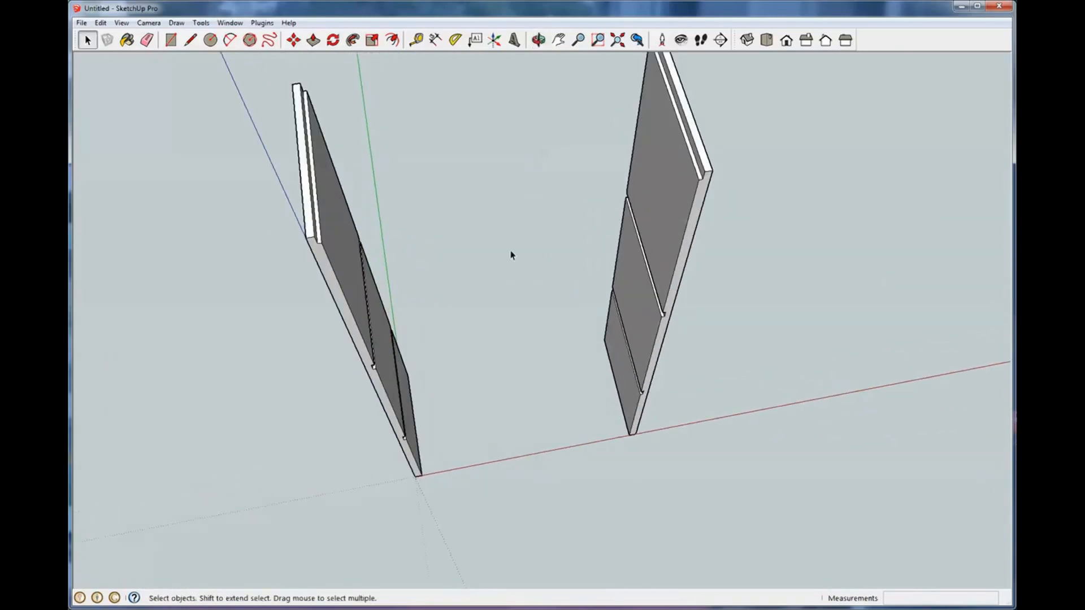
{"action": "middle_click_drag", "start_coordinate": [511, 252], "coordinate": [507, 305]}
{"action": "scroll", "coordinate": [507, 306], "scroll_direction": "up", "scroll_amount": 1}
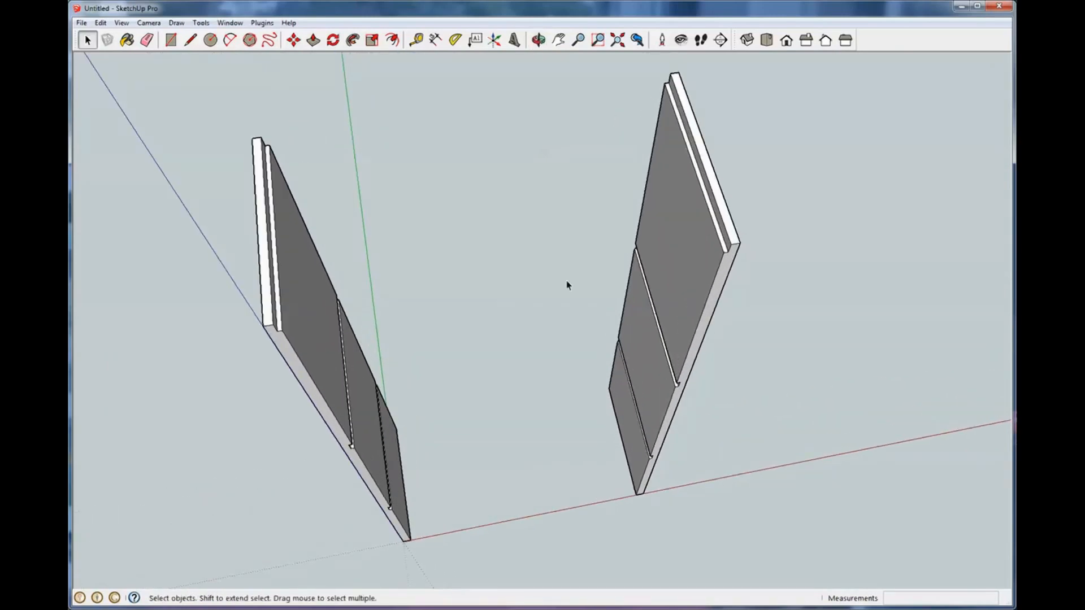
{"action": "scroll", "coordinate": [259, 164], "scroll_direction": "up", "scroll_amount": 3}
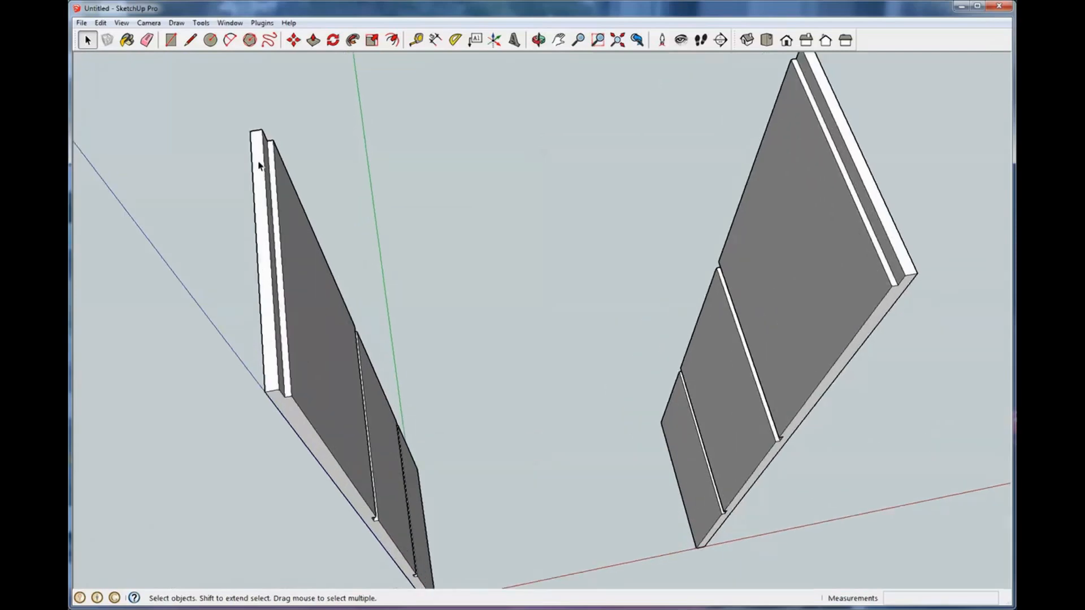
{"action": "scroll", "coordinate": [453, 207], "scroll_direction": "down", "scroll_amount": 3}
{"action": "middle_click_drag", "start_coordinate": [607, 263], "coordinate": [651, 275]}
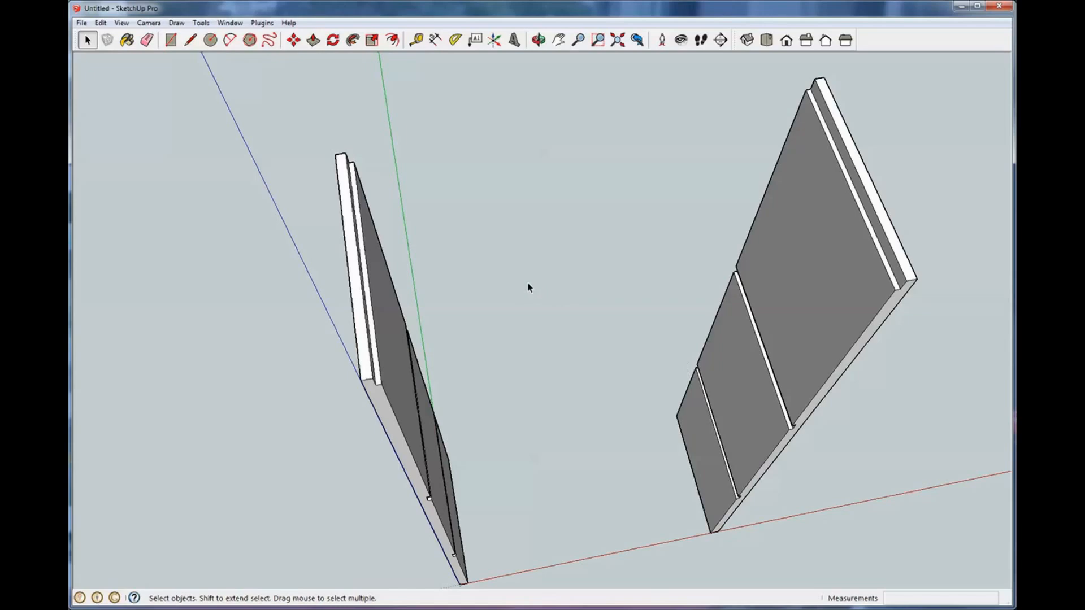
Step: Draw a 23 3/4 by 12 inch rectangle between the two sides, from the back rabbet corner of one to the front rabbet corner of the other
{"action": "middle_click_drag", "start_coordinate": [531, 286], "coordinate": [497, 282]}
{"action": "scroll", "coordinate": [443, 202], "scroll_direction": "up", "scroll_amount": 3}
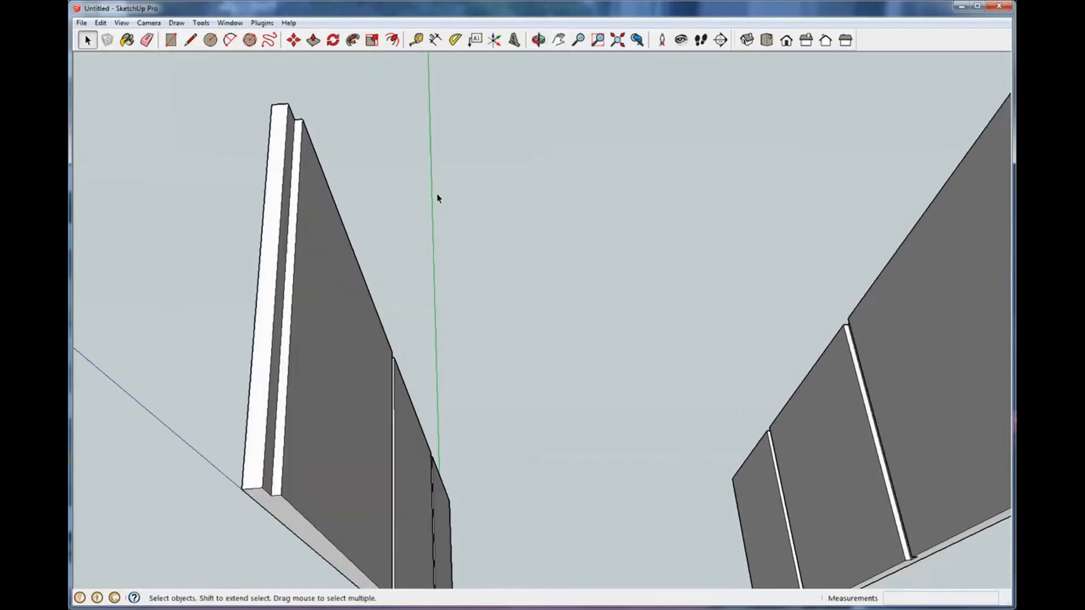
{"action": "left_click", "coordinate": [170, 39]}
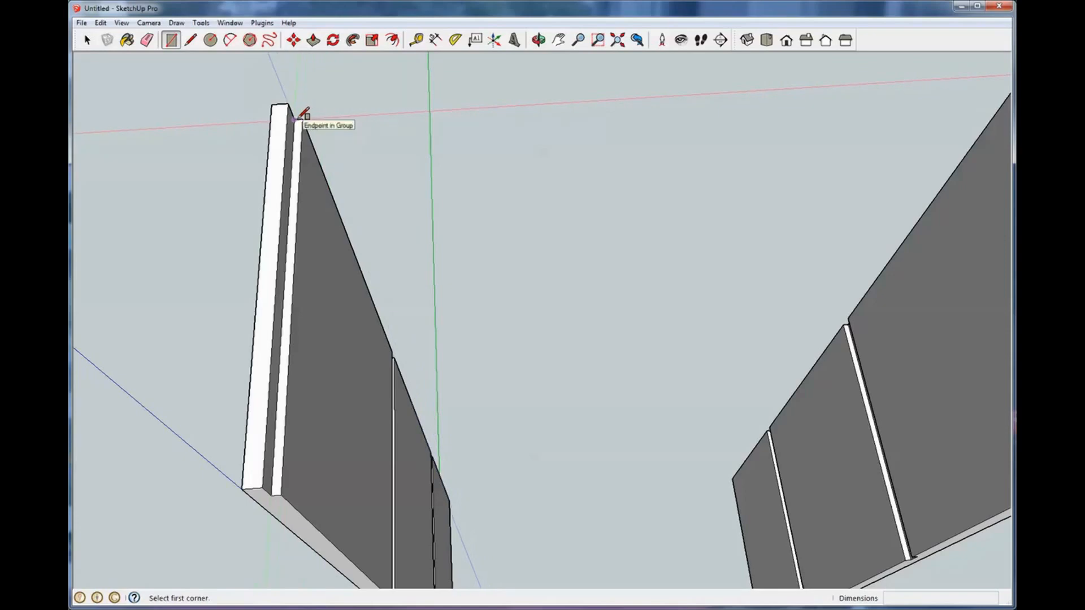
{"action": "scroll", "coordinate": [304, 113], "scroll_direction": "up", "scroll_amount": 5}
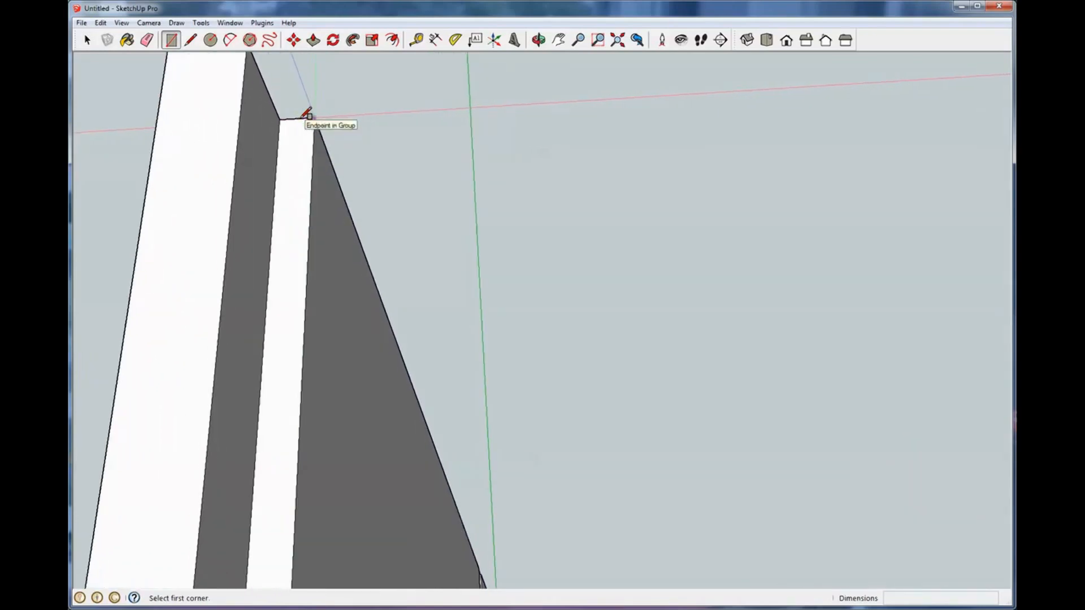
{"action": "left_click", "coordinate": [291, 116]}
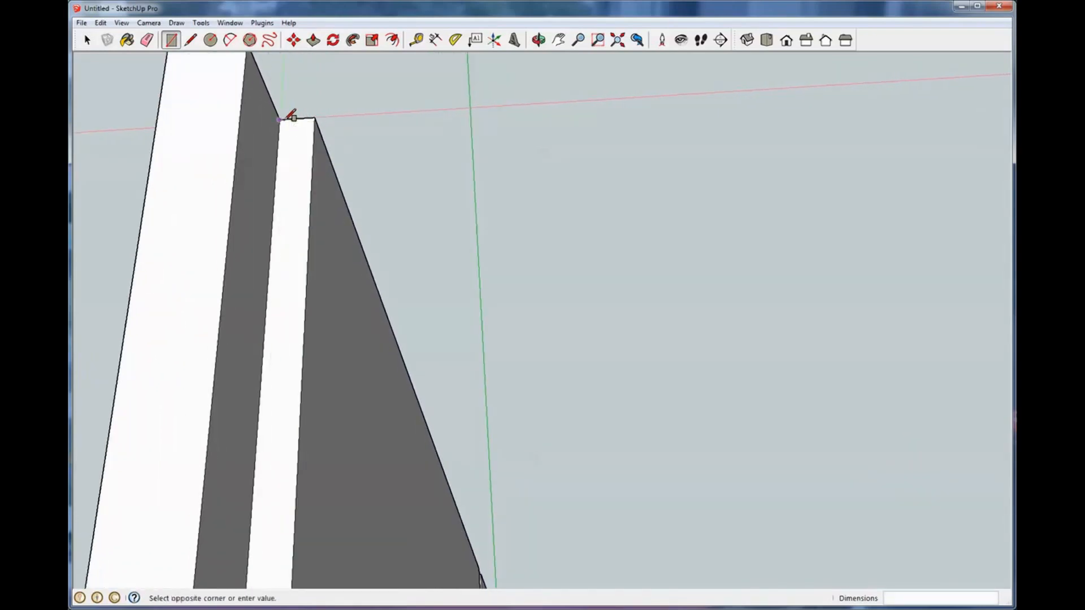
{"action": "scroll", "coordinate": [291, 116], "scroll_direction": "down", "scroll_amount": 6}
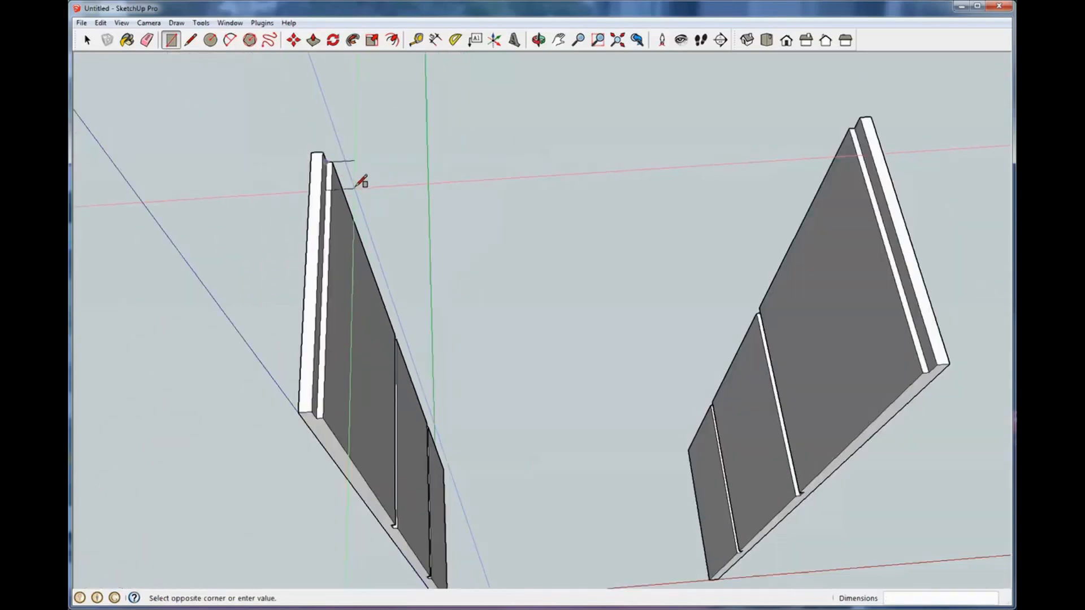
{"action": "scroll", "coordinate": [574, 334], "scroll_direction": "up", "scroll_amount": 3}
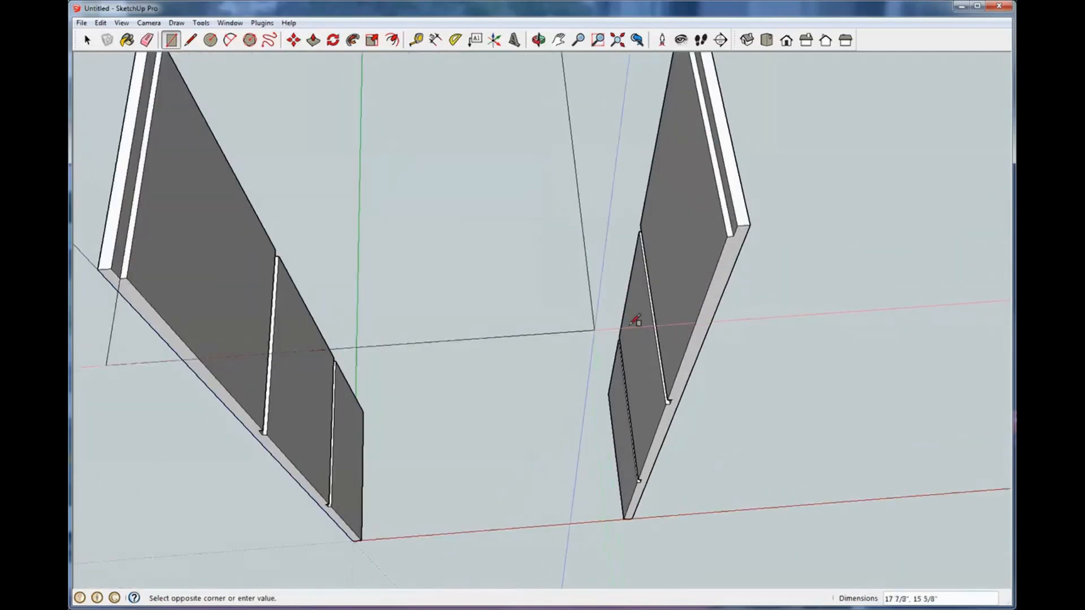
{"action": "scroll", "coordinate": [747, 250], "scroll_direction": "up", "scroll_amount": 3}
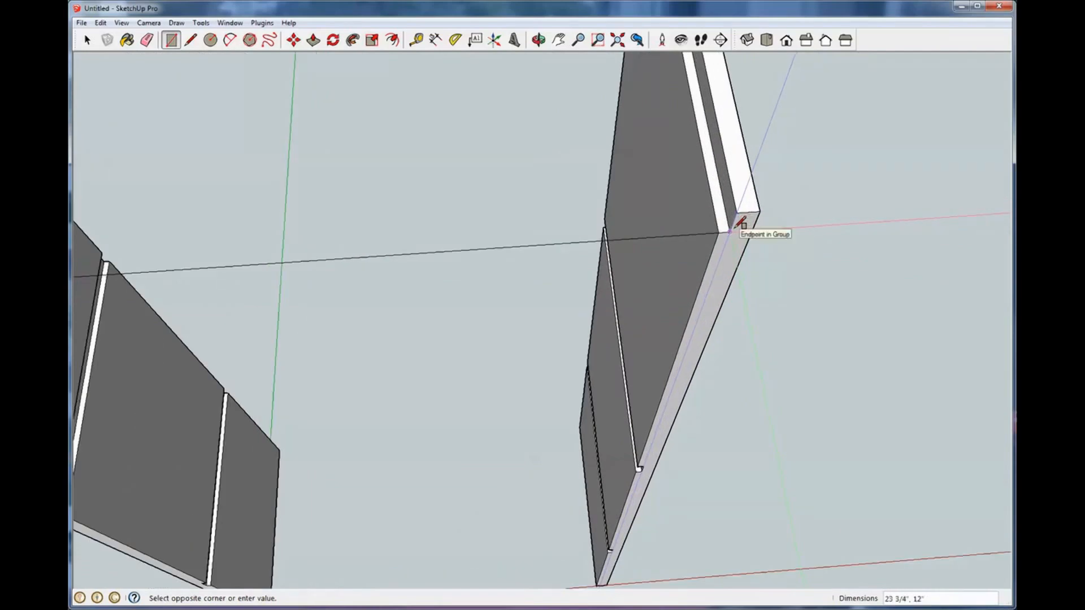
{"action": "middle_click_drag", "start_coordinate": [741, 222], "coordinate": [718, 207]}
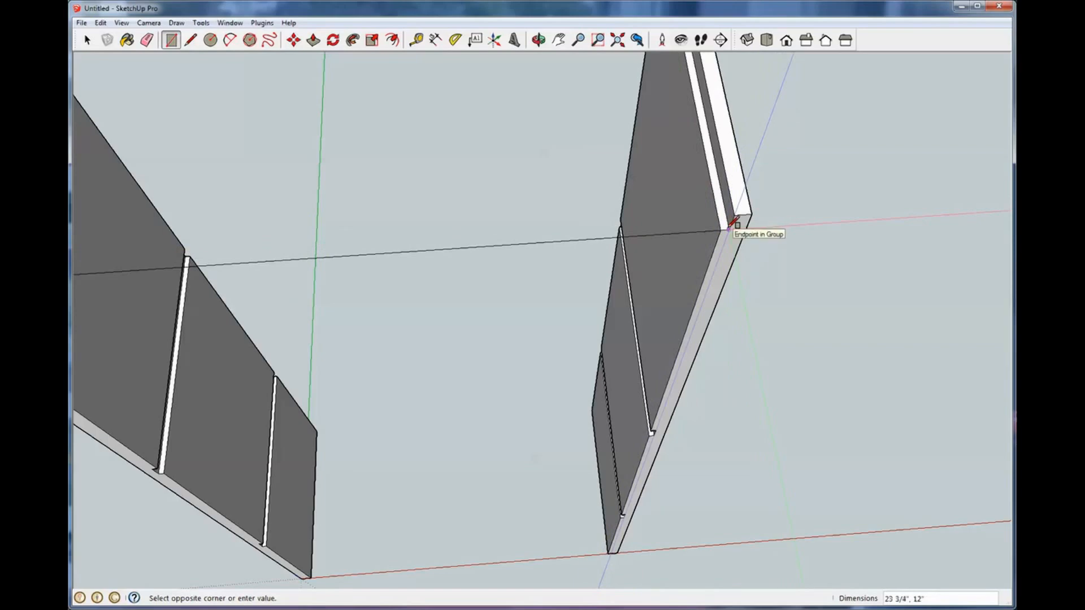
{"action": "scroll", "coordinate": [729, 229], "scroll_direction": "down", "scroll_amount": 3}
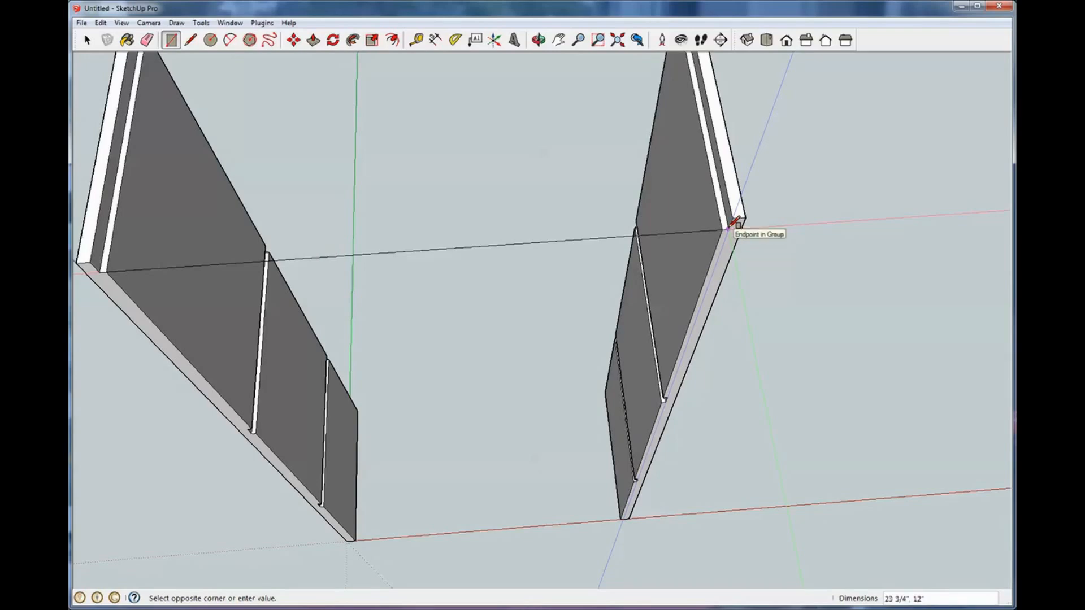
{"action": "left_click", "coordinate": [733, 223]}
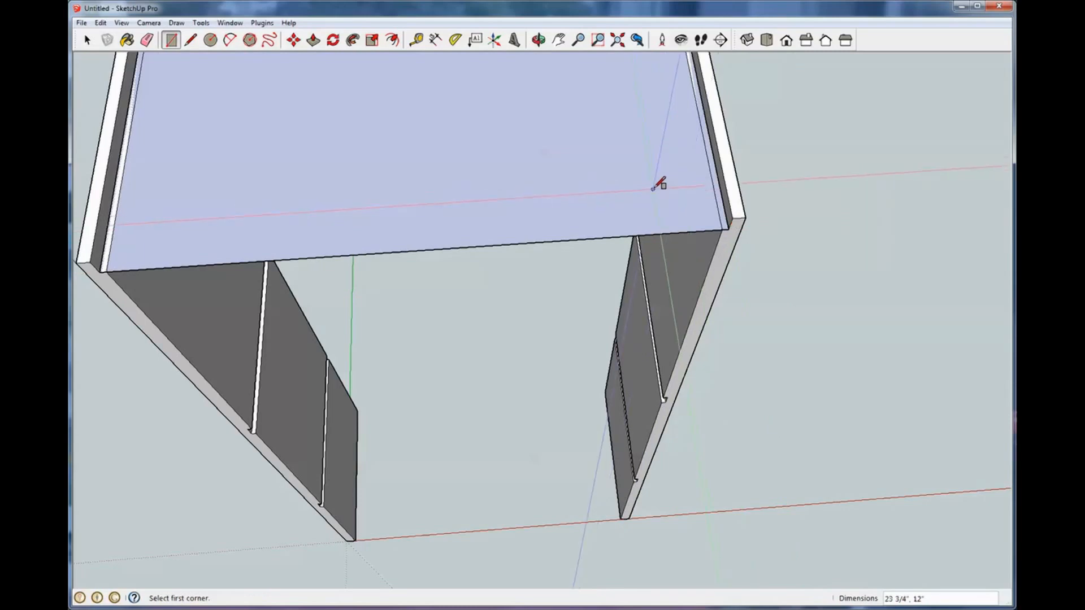
Step: Make the rectangle spanning the two top rabbets into a group
{"action": "key", "text": "space"}
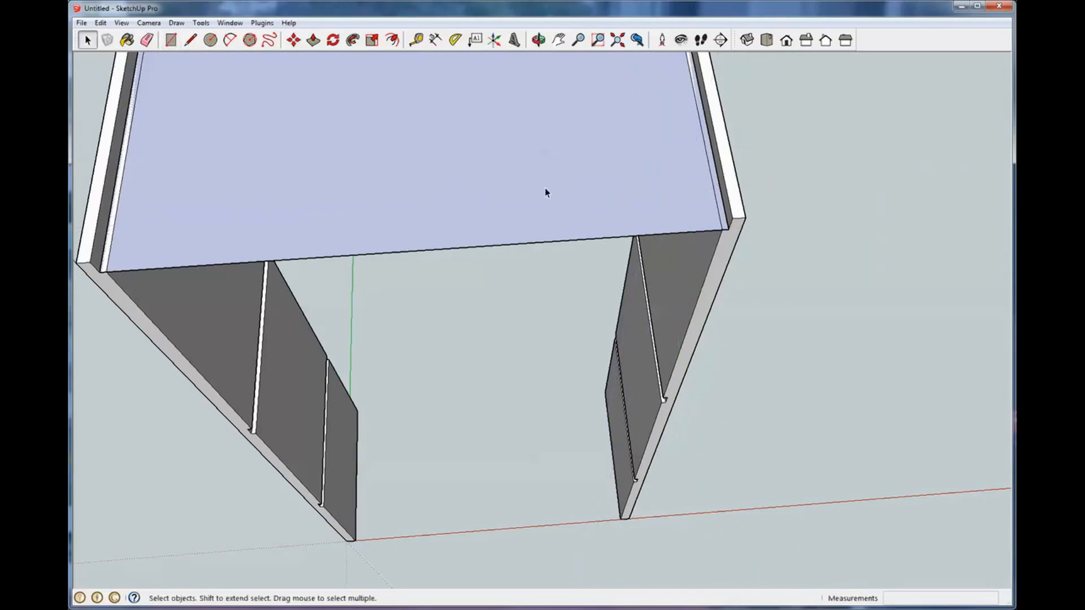
{"action": "left_click", "coordinate": [502, 145]}
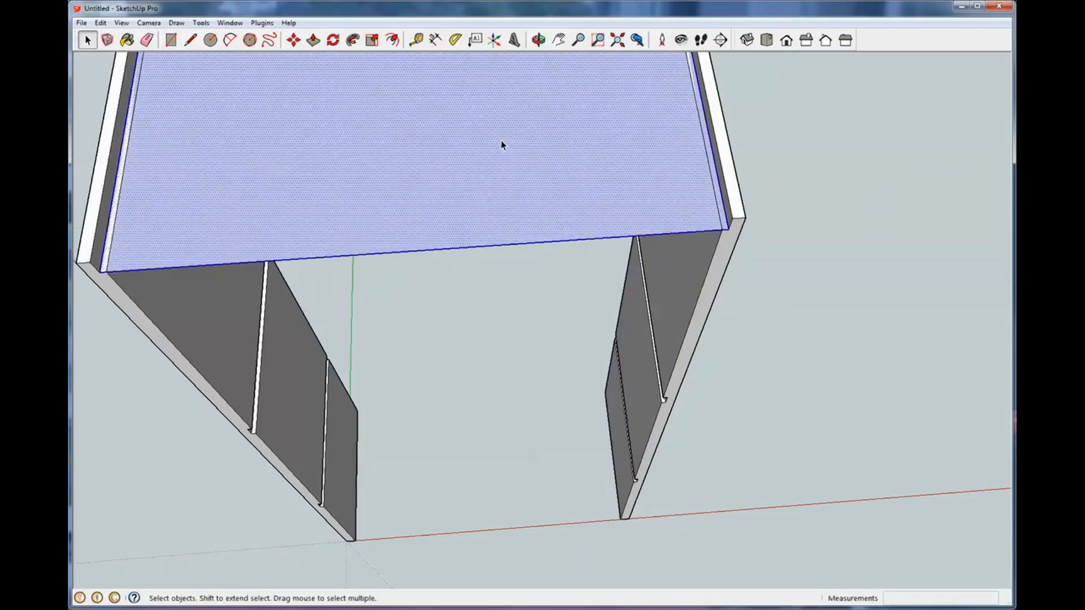
{"action": "right_click", "coordinate": [502, 146]}
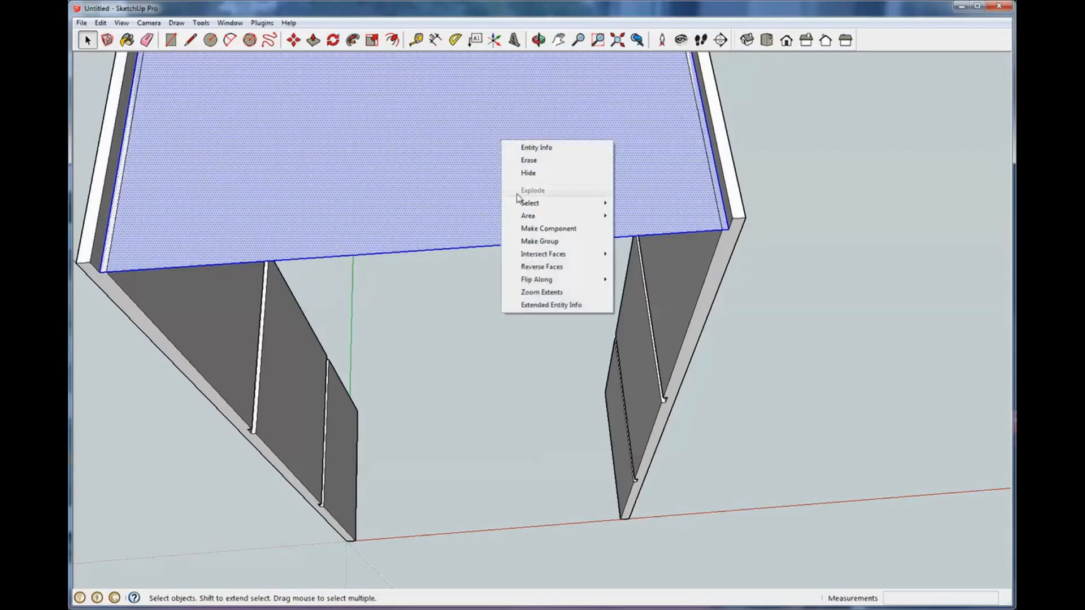
{"action": "left_click", "coordinate": [531, 243]}
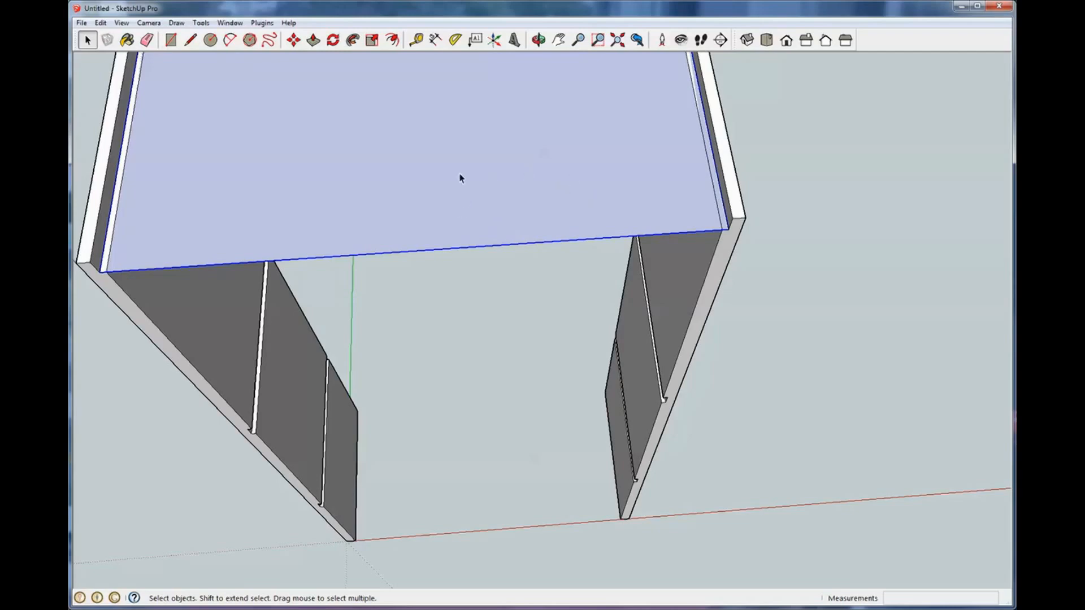
Step: Open the new top group, pull its face up .75 inch to form the top board, and close the group
{"action": "double_click", "coordinate": [441, 157]}
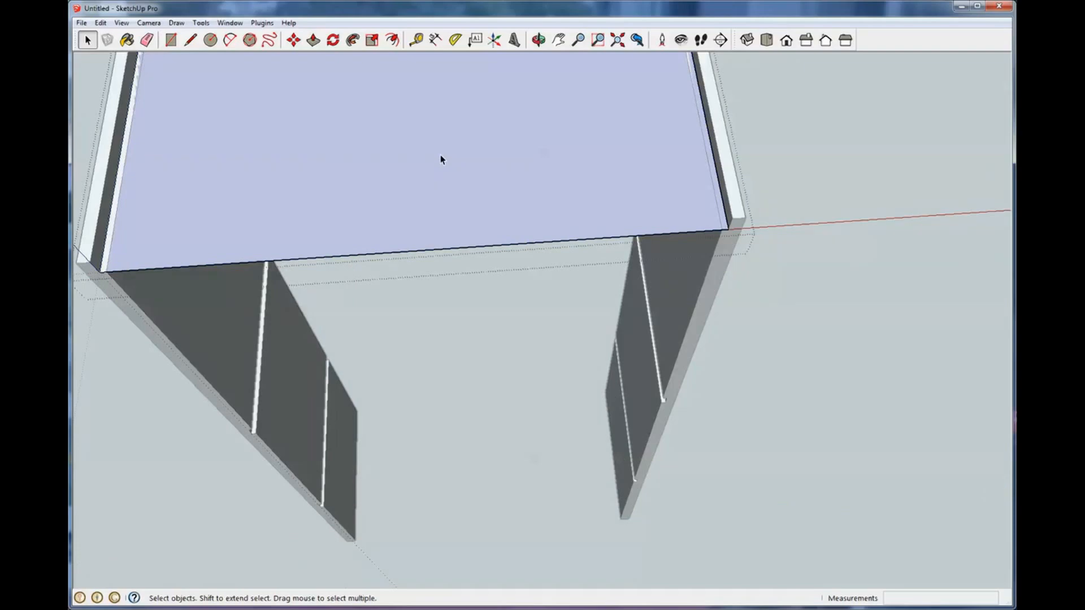
{"action": "key", "text": "p"}
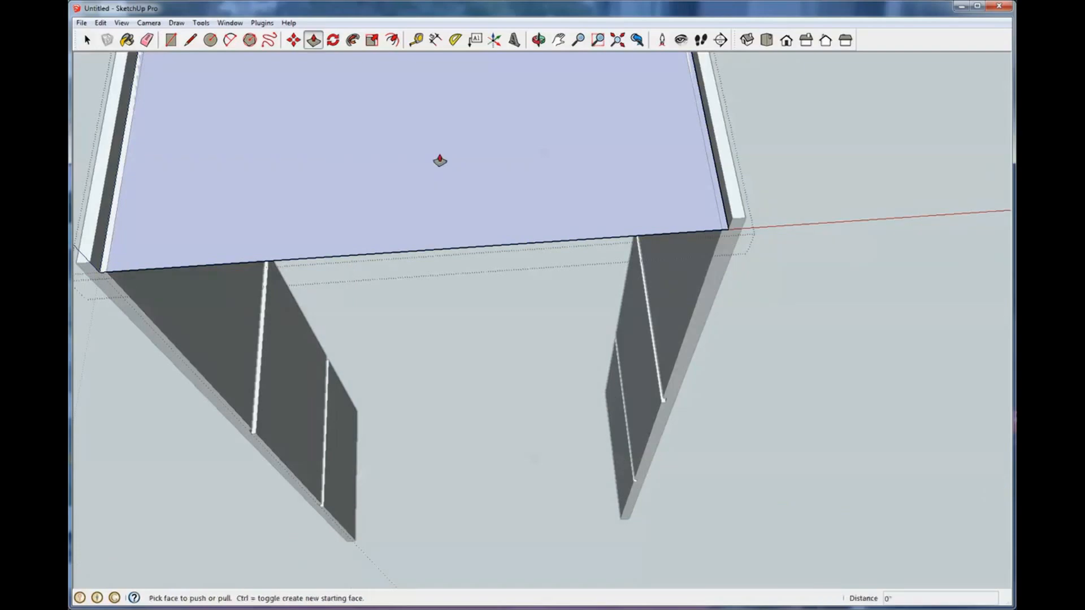
{"action": "left_click", "coordinate": [438, 157]}
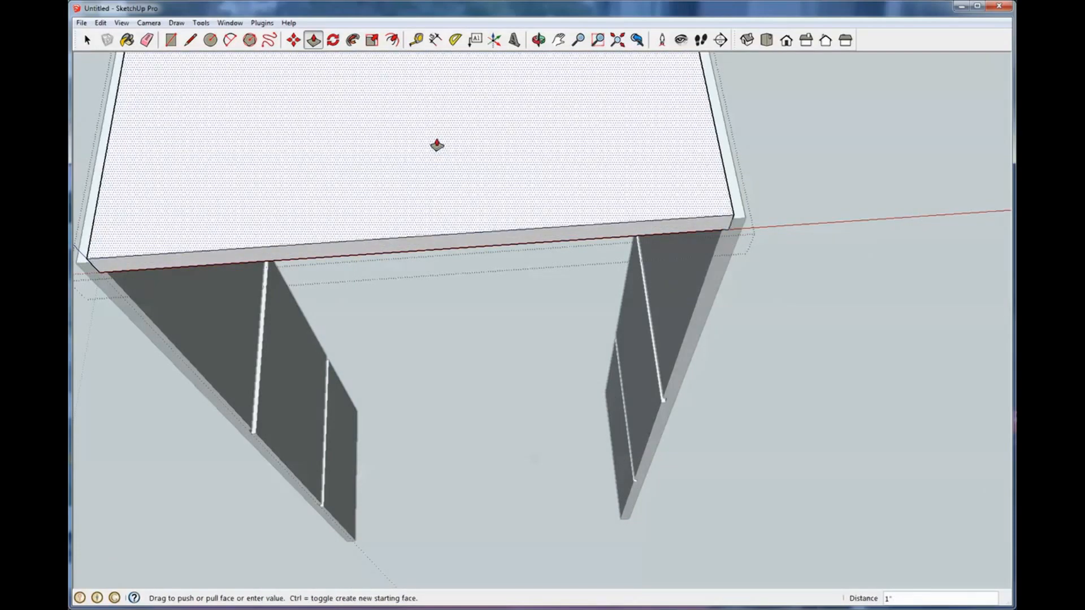
{"action": "type", "text": ".75"}
{"action": "key", "text": "Return"}
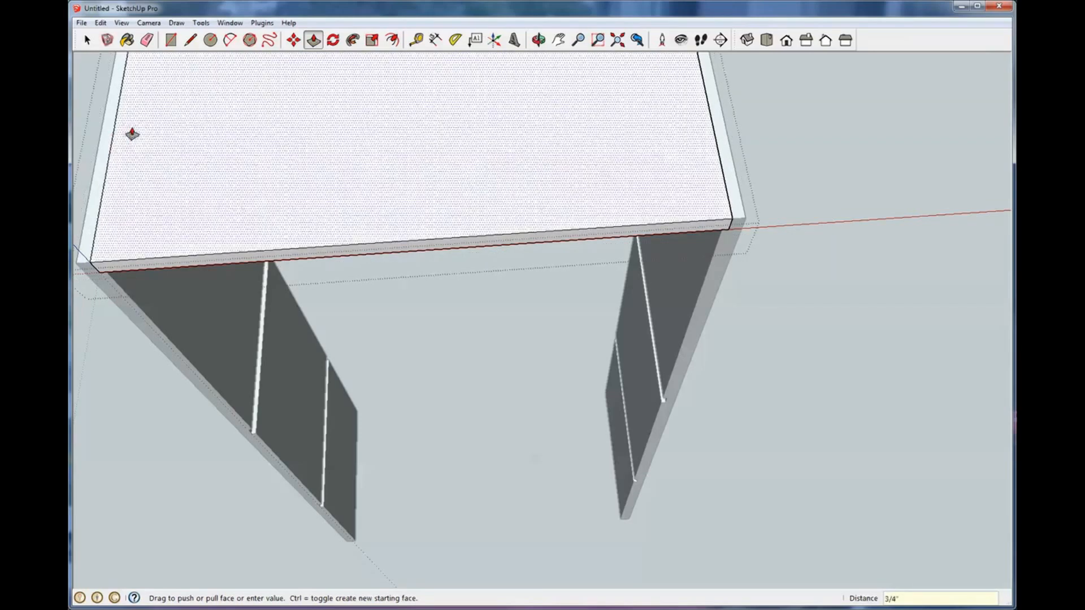
{"action": "left_click", "coordinate": [87, 40]}
{"action": "scroll", "coordinate": [419, 351], "scroll_direction": "down", "scroll_amount": 5}
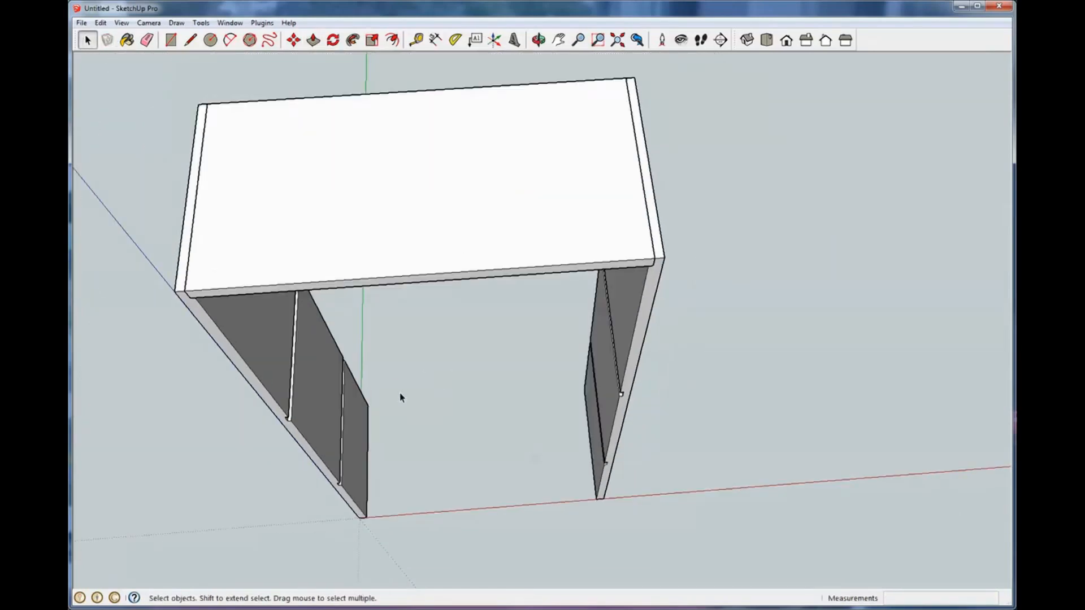
Step: Inspect from the front how the top board sits in the rabbets of both sides
{"action": "middle_click_drag", "start_coordinate": [399, 400], "coordinate": [455, 141]}
{"action": "scroll", "coordinate": [622, 102], "scroll_direction": "up", "scroll_amount": 6}
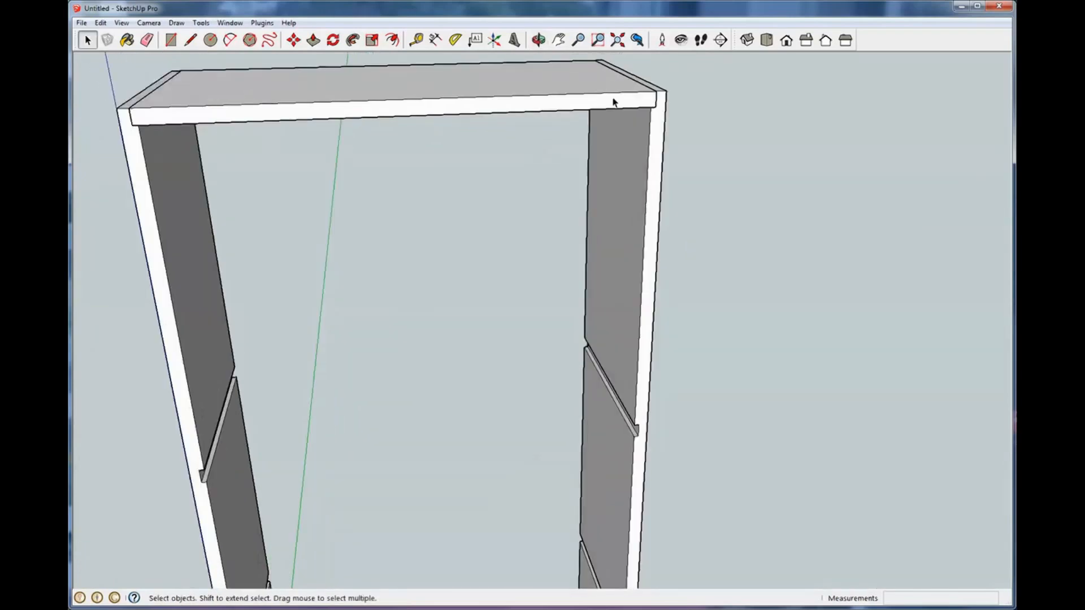
{"action": "scroll", "coordinate": [652, 100], "scroll_direction": "down", "scroll_amount": 1}
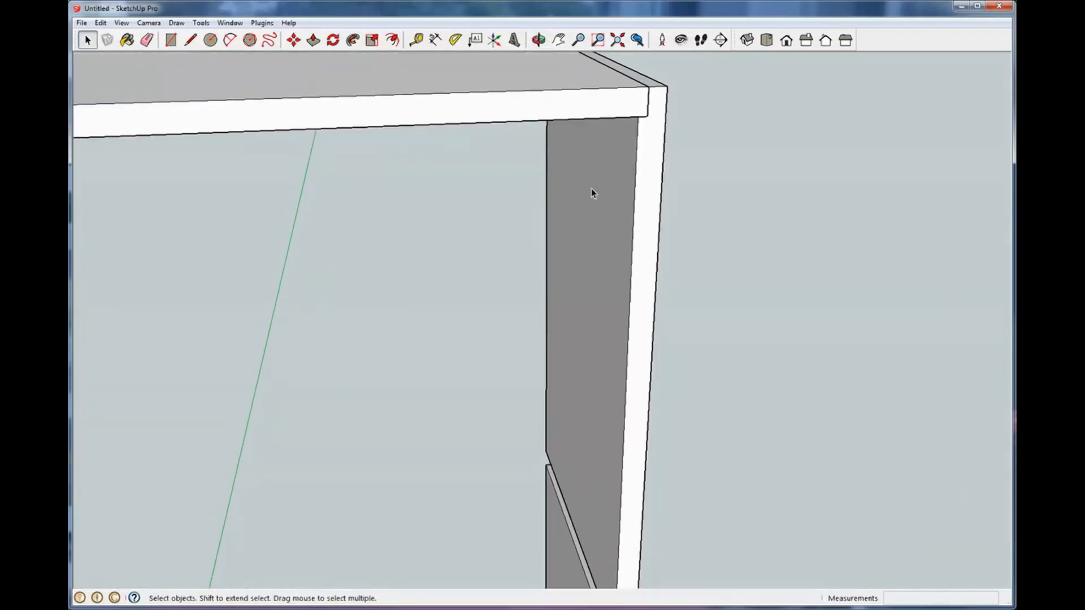
{"action": "scroll", "coordinate": [592, 189], "scroll_direction": "down", "scroll_amount": 4}
{"action": "middle_click_drag", "start_coordinate": [340, 179], "coordinate": [540, 160], "text": "shift"}
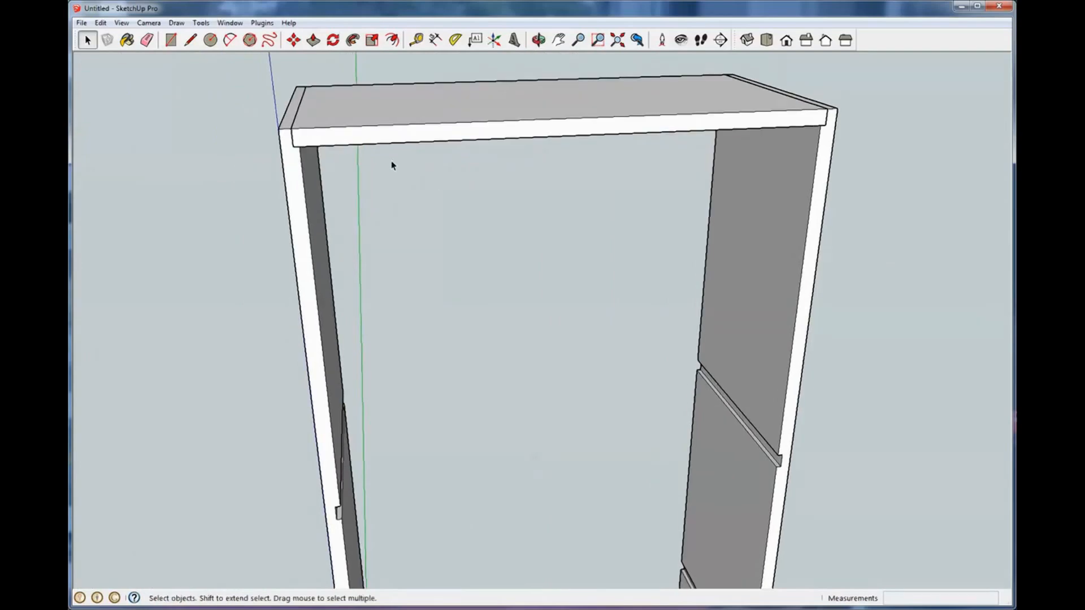
Step: Copy the top board 18 1/2 inches down, snapping its lower front corner to the upper dado of the side to form a shelf
{"action": "scroll", "coordinate": [392, 164], "scroll_direction": "up", "scroll_amount": 2}
{"action": "scroll", "coordinate": [405, 191], "scroll_direction": "down", "scroll_amount": 3}
{"action": "scroll", "coordinate": [450, 395], "scroll_direction": "down", "scroll_amount": 1}
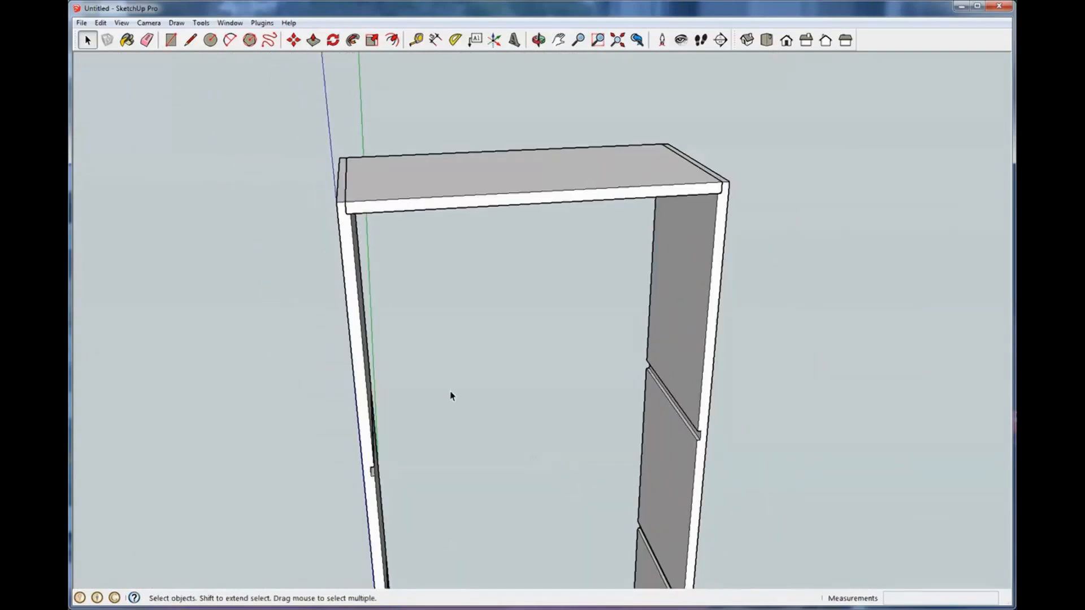
{"action": "scroll", "coordinate": [378, 225], "scroll_direction": "up", "scroll_amount": 1}
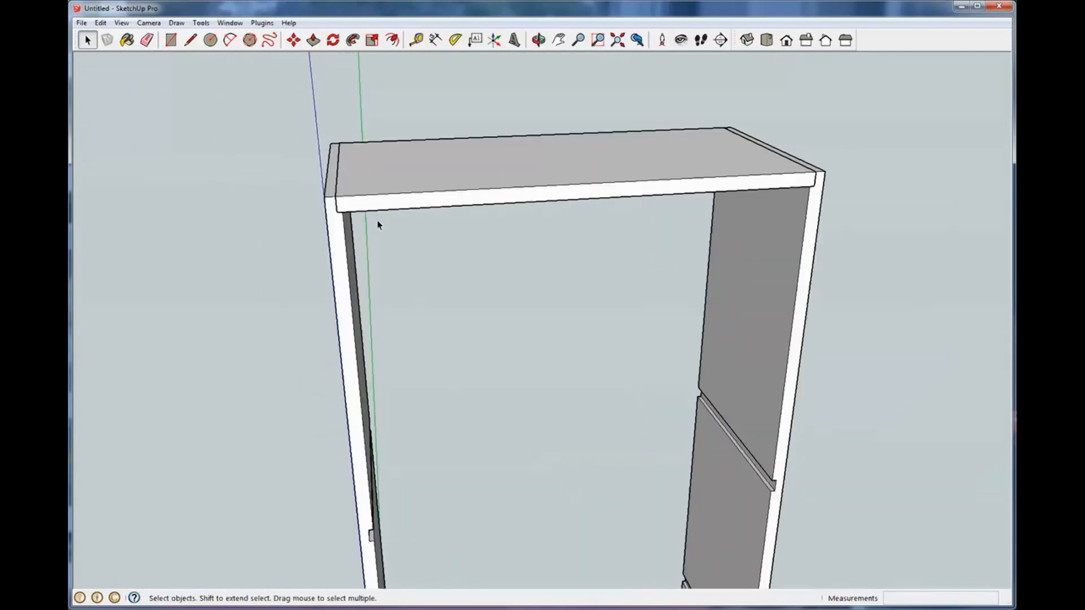
{"action": "left_click", "coordinate": [347, 211]}
{"action": "scroll", "coordinate": [347, 210], "scroll_direction": "up", "scroll_amount": 1}
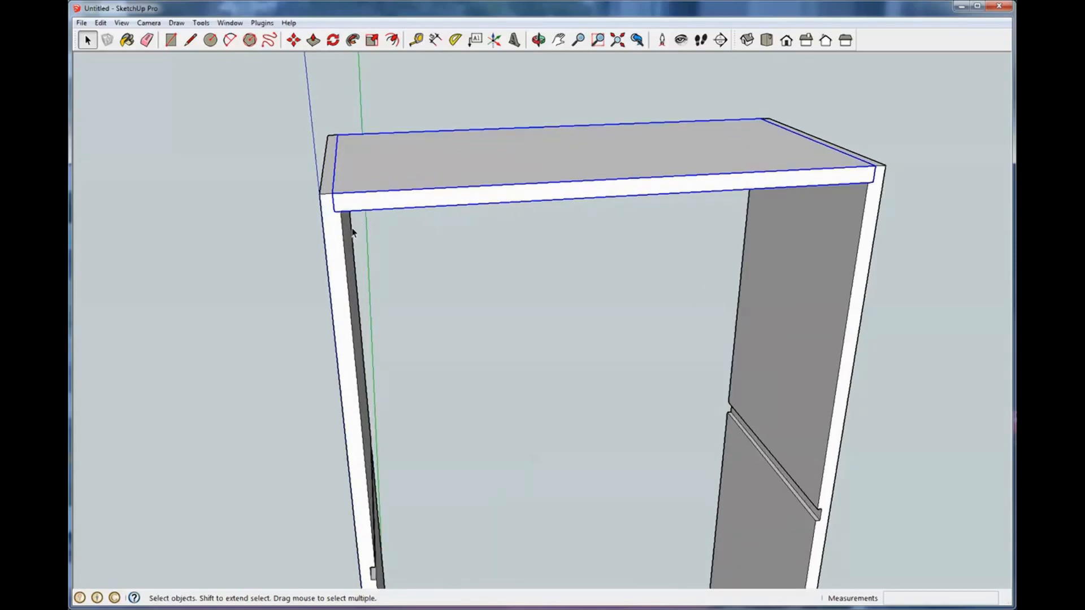
{"action": "key", "text": "m"}
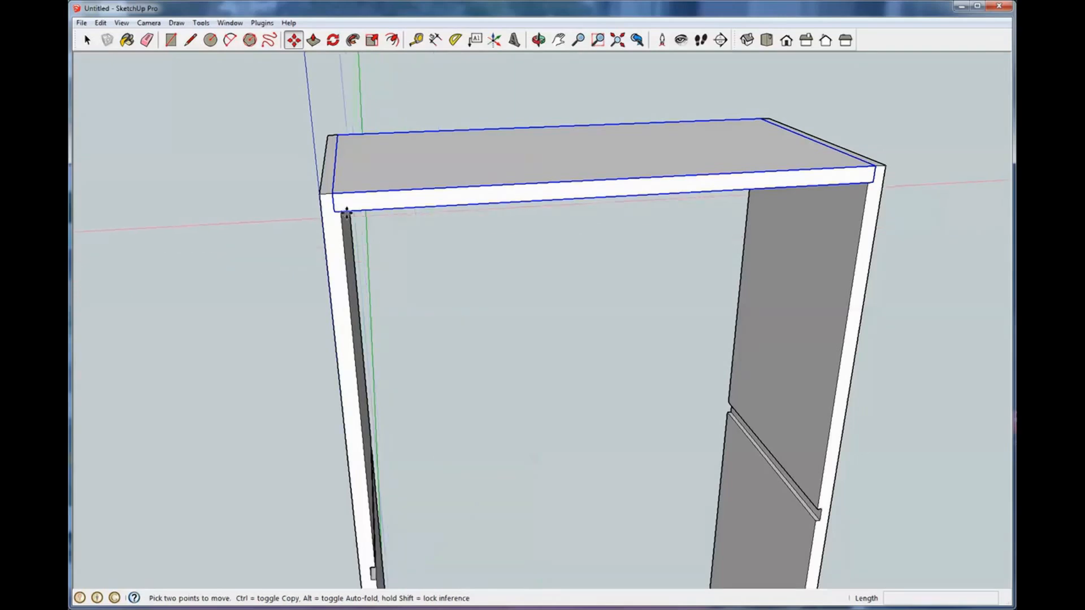
{"action": "scroll", "coordinate": [334, 209], "scroll_direction": "up", "scroll_amount": 5}
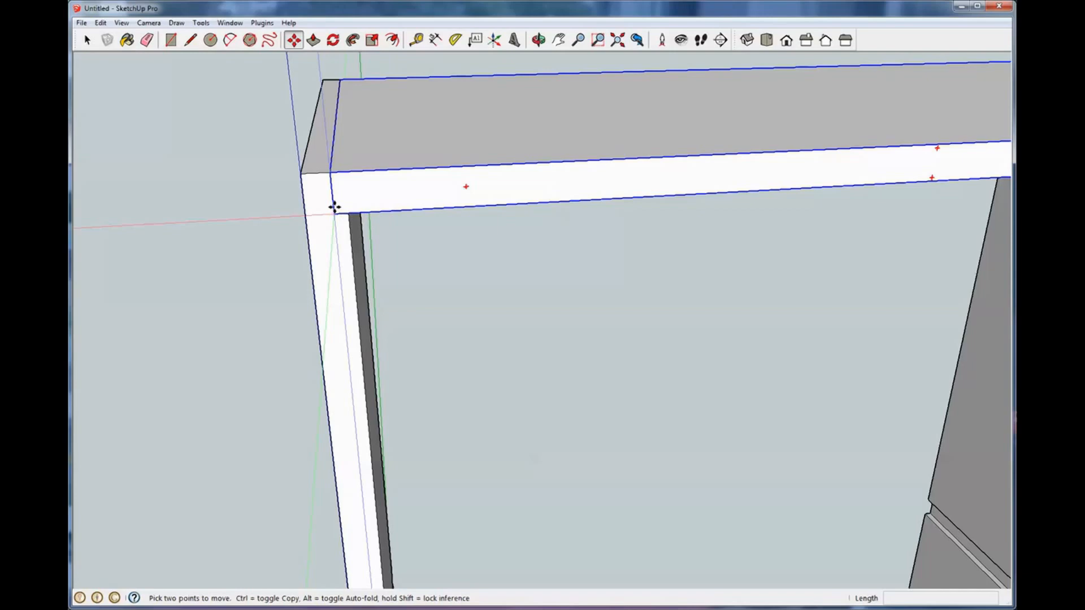
{"action": "left_click", "coordinate": [334, 207]}
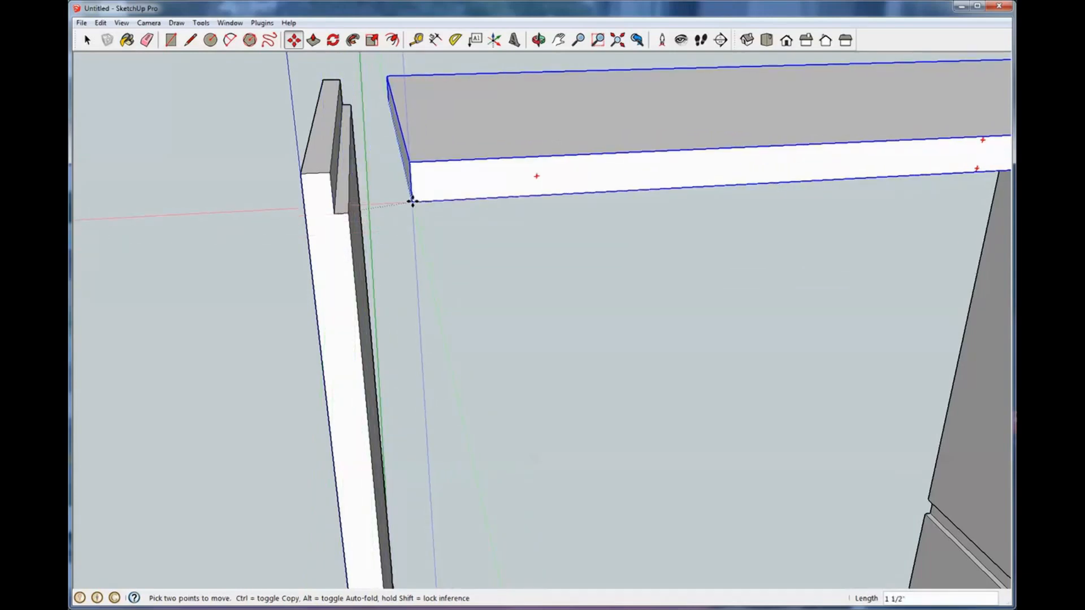
{"action": "middle_click_drag", "start_coordinate": [412, 202], "coordinate": [394, 273]}
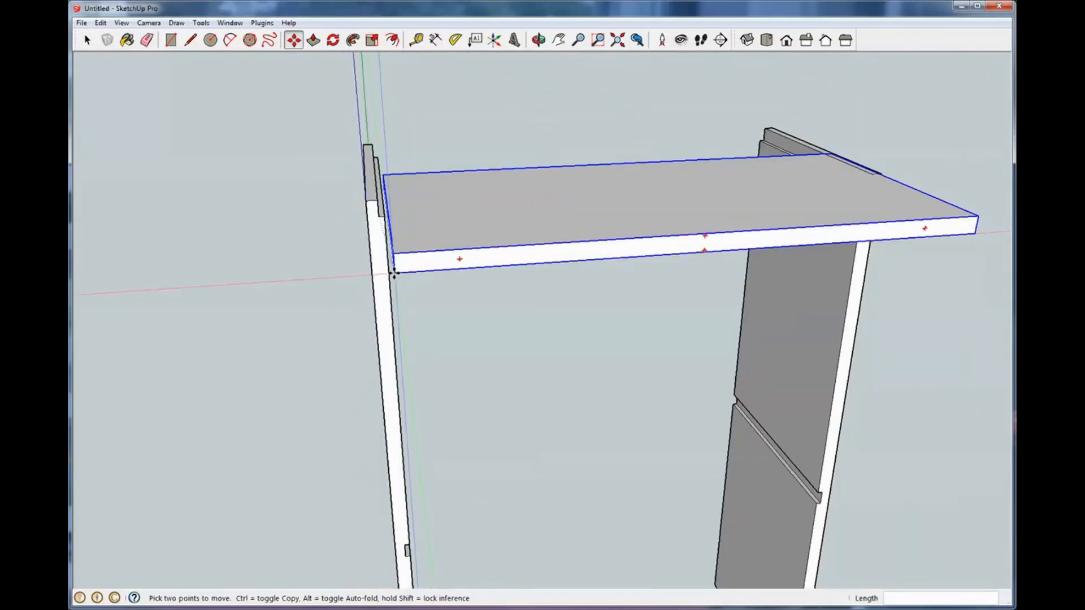
{"action": "key", "text": "ctrl"}
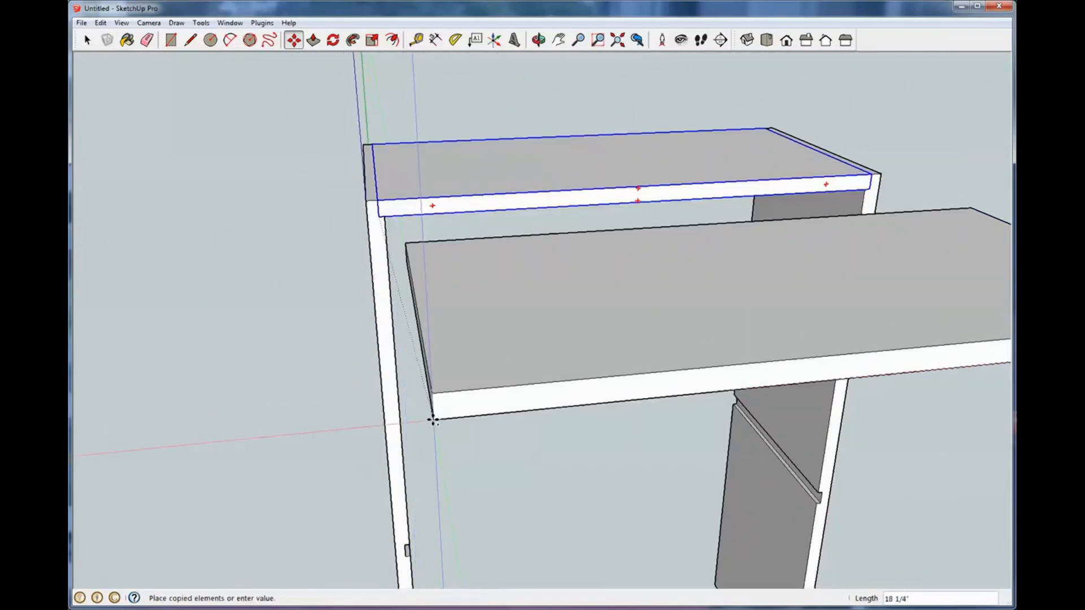
{"action": "middle_click_drag", "start_coordinate": [434, 443], "coordinate": [436, 351]}
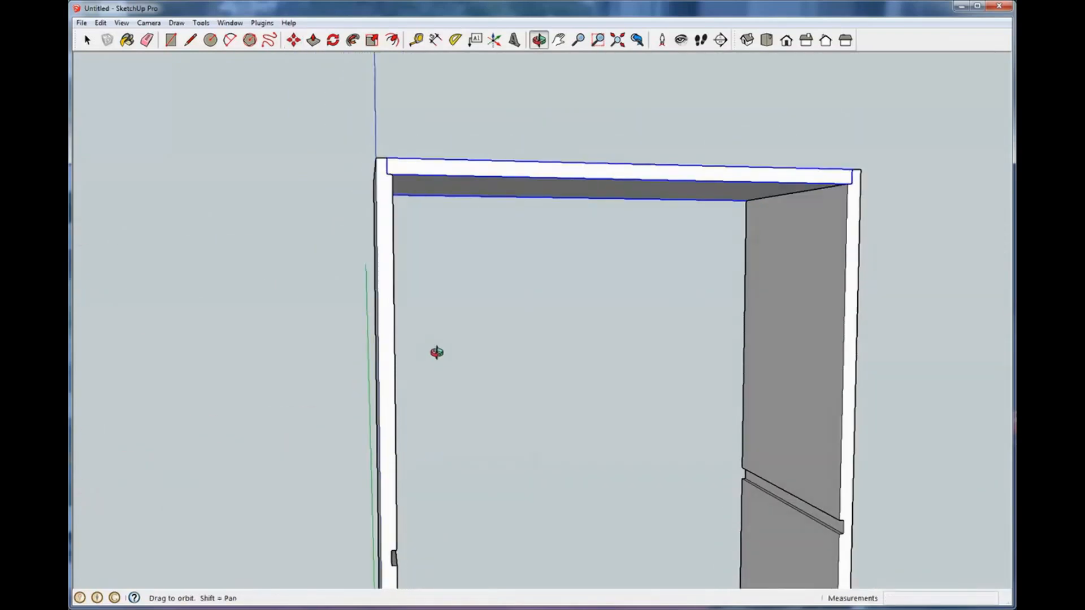
{"action": "scroll", "coordinate": [436, 351], "scroll_direction": "down", "scroll_amount": 3}
{"action": "scroll", "coordinate": [424, 521], "scroll_direction": "up", "scroll_amount": 8}
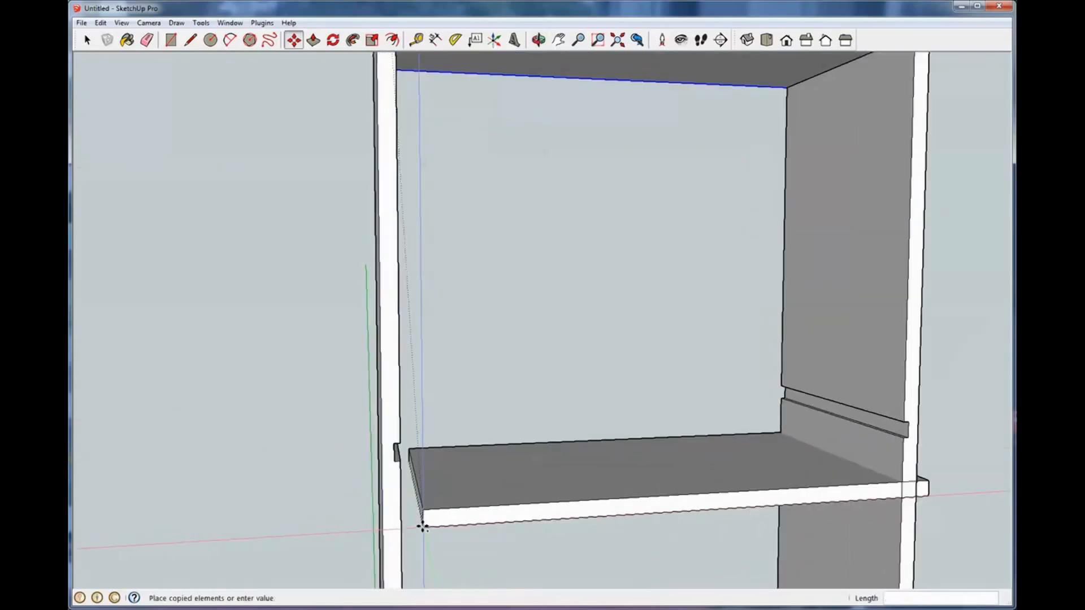
{"action": "scroll", "coordinate": [370, 411], "scroll_direction": "up", "scroll_amount": 3}
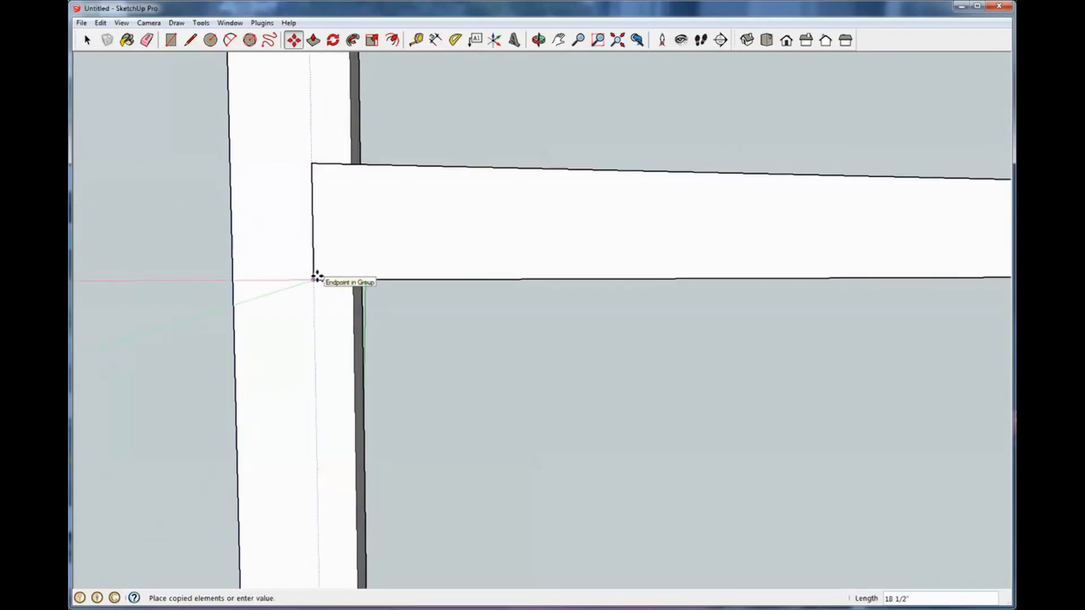
{"action": "left_click", "coordinate": [315, 277]}
{"action": "left_click", "coordinate": [87, 42]}
{"action": "left_click", "coordinate": [595, 347]}
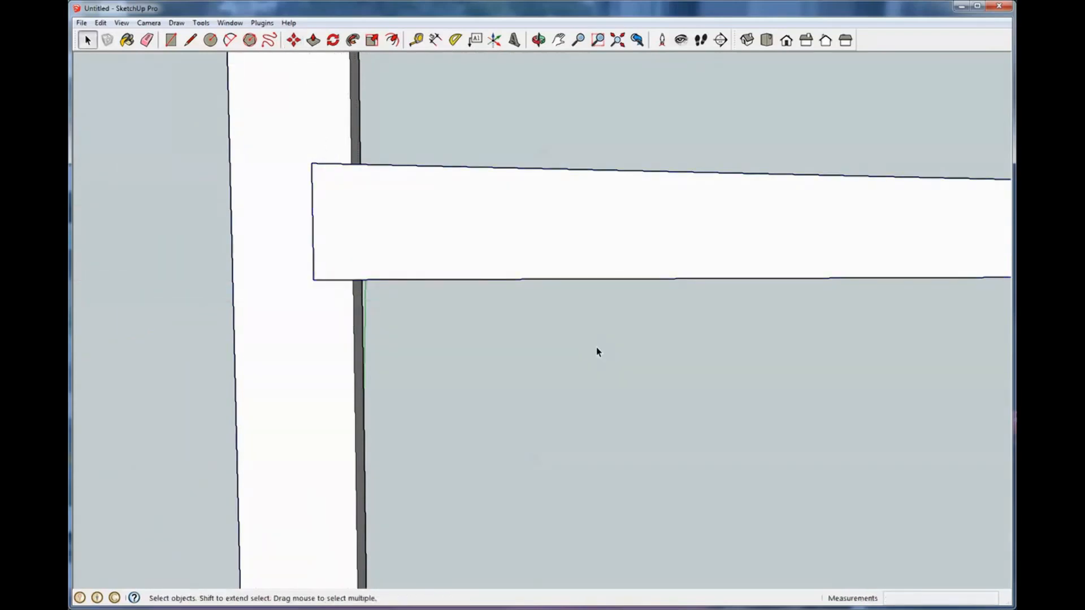
Step: Copy the upper shelf 16 3/4 inches down so that it fits into the lower dadoes of both sides
{"action": "middle_click_drag", "start_coordinate": [596, 347], "coordinate": [545, 238]}
{"action": "scroll", "coordinate": [537, 369], "scroll_direction": "down", "scroll_amount": 5}
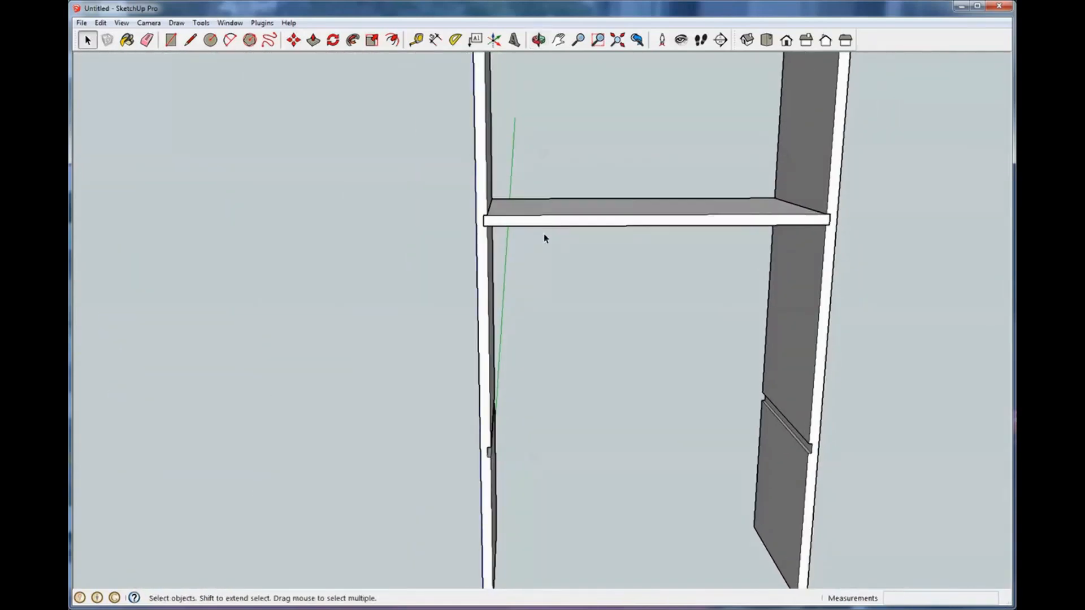
{"action": "left_click", "coordinate": [514, 224]}
{"action": "key", "text": "m"}
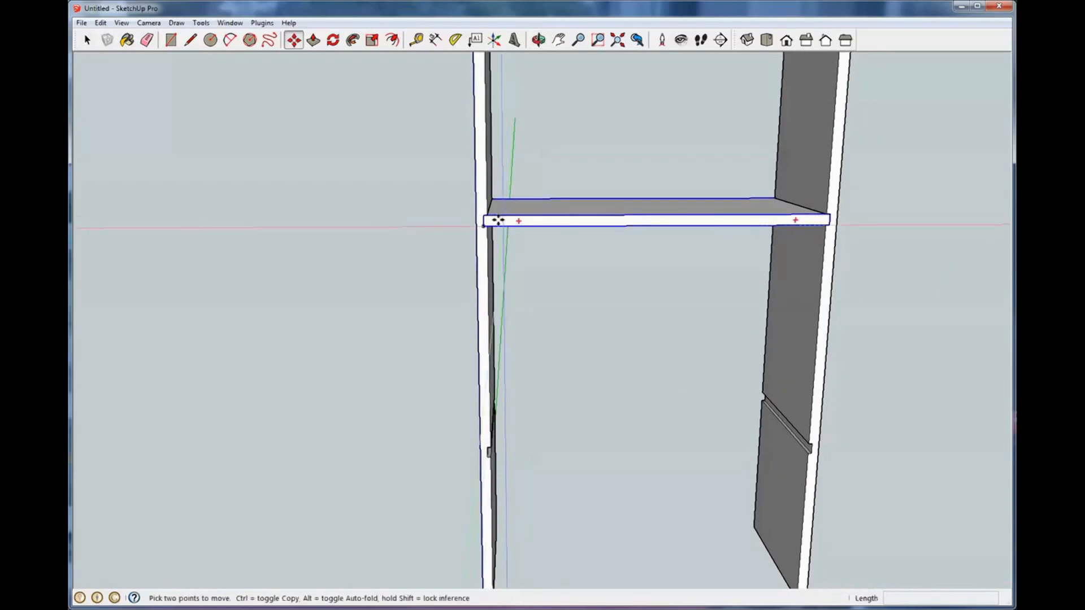
{"action": "left_click", "coordinate": [487, 222]}
{"action": "key", "text": "ctrl"}
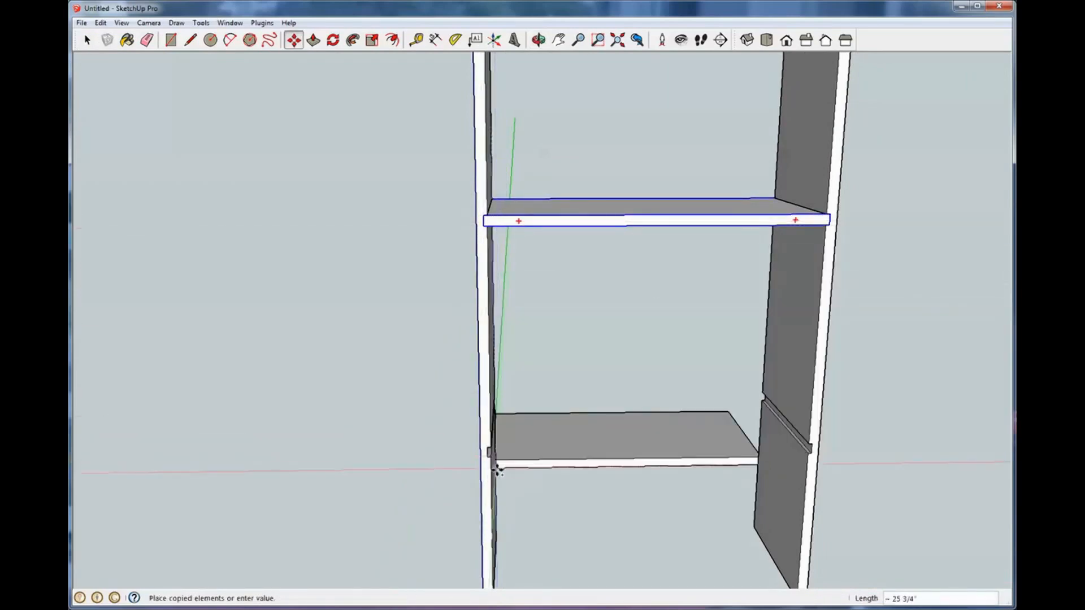
{"action": "scroll", "coordinate": [492, 455], "scroll_direction": "up", "scroll_amount": 5}
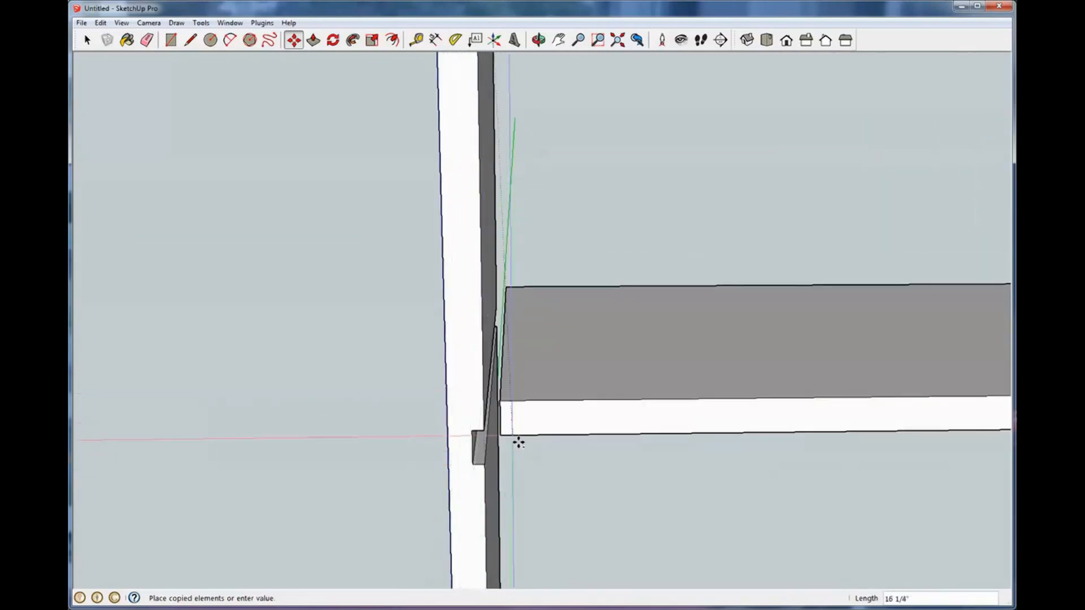
{"action": "scroll", "coordinate": [528, 427], "scroll_direction": "down", "scroll_amount": 4}
{"action": "scroll", "coordinate": [558, 466], "scroll_direction": "down", "scroll_amount": 3}
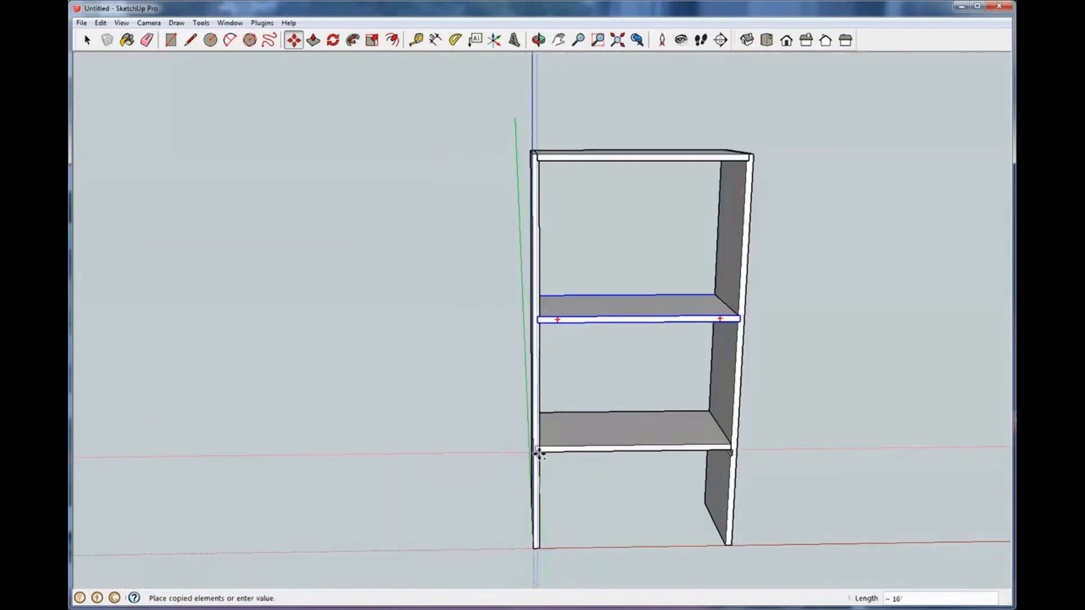
{"action": "scroll", "coordinate": [588, 491], "scroll_direction": "up", "scroll_amount": 2}
{"action": "scroll", "coordinate": [587, 491], "scroll_direction": "up", "scroll_amount": 6}
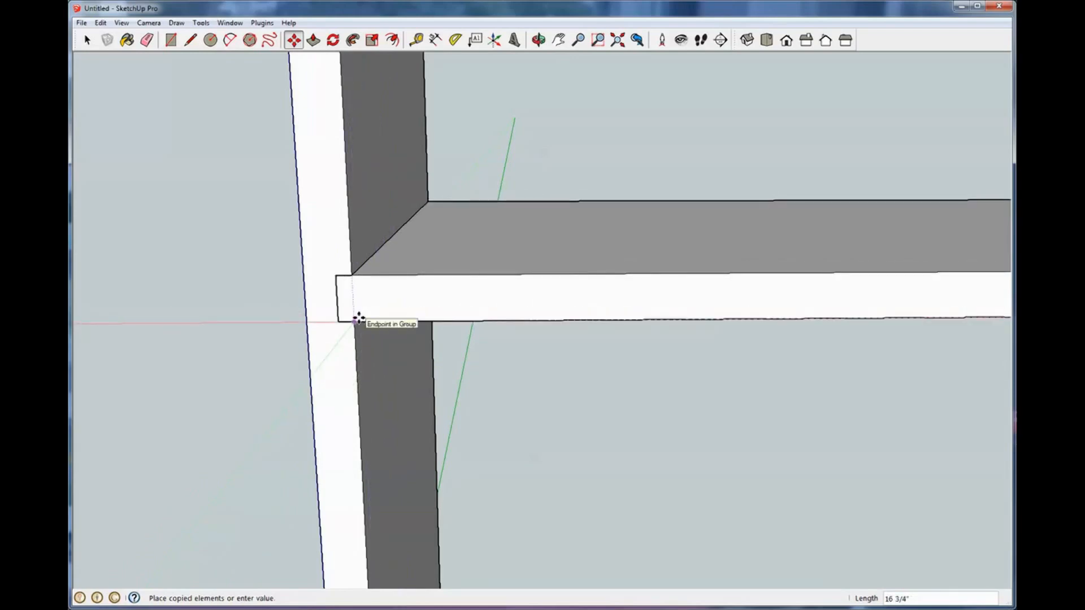
{"action": "left_click", "coordinate": [358, 319]}
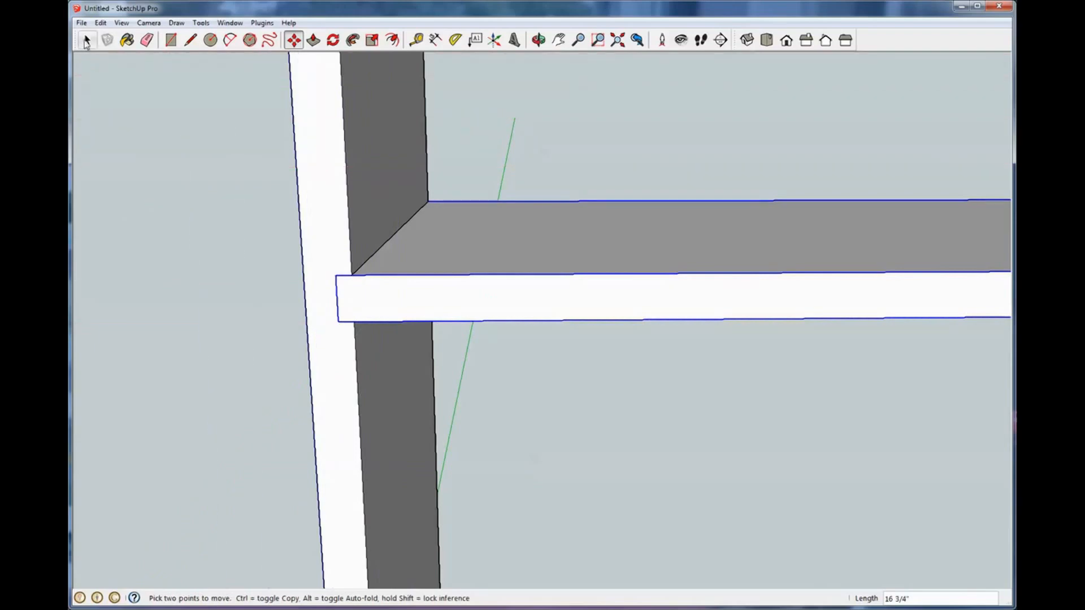
{"action": "left_click", "coordinate": [86, 41]}
{"action": "left_click", "coordinate": [566, 433]}
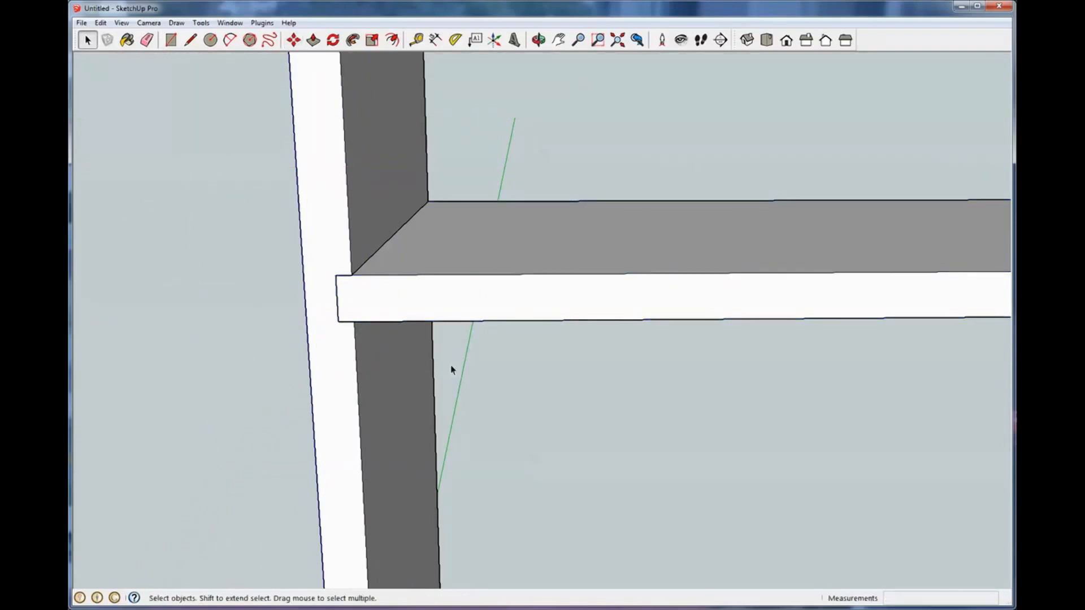
Step: Inspect the bookcase with its top and two shelves from the front, both sides and the back
{"action": "scroll", "coordinate": [451, 370], "scroll_direction": "down", "scroll_amount": 6}
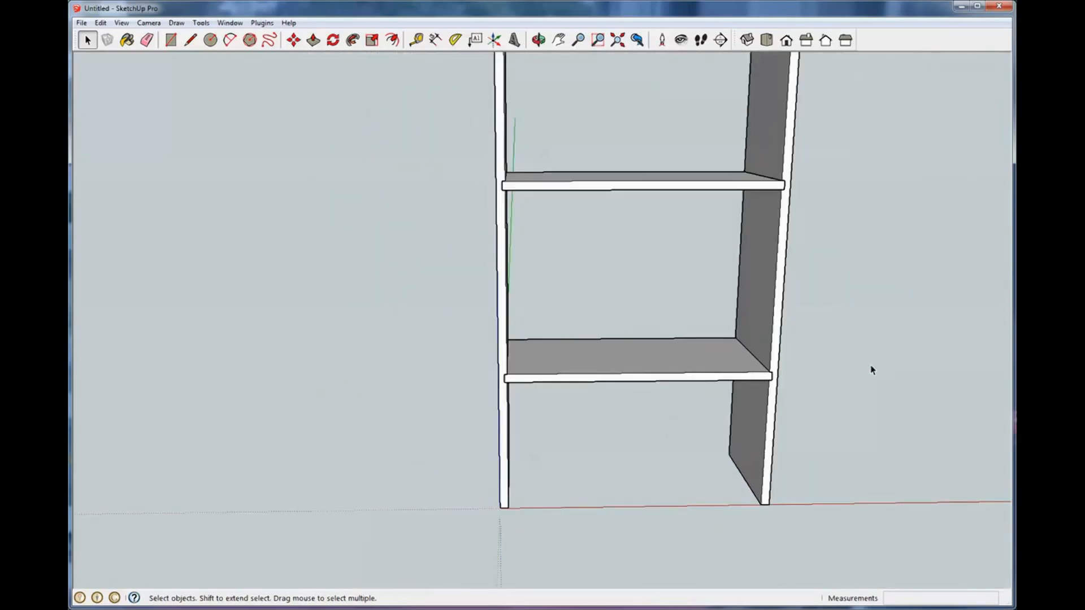
{"action": "middle_click_drag", "start_coordinate": [871, 370], "coordinate": [775, 420]}
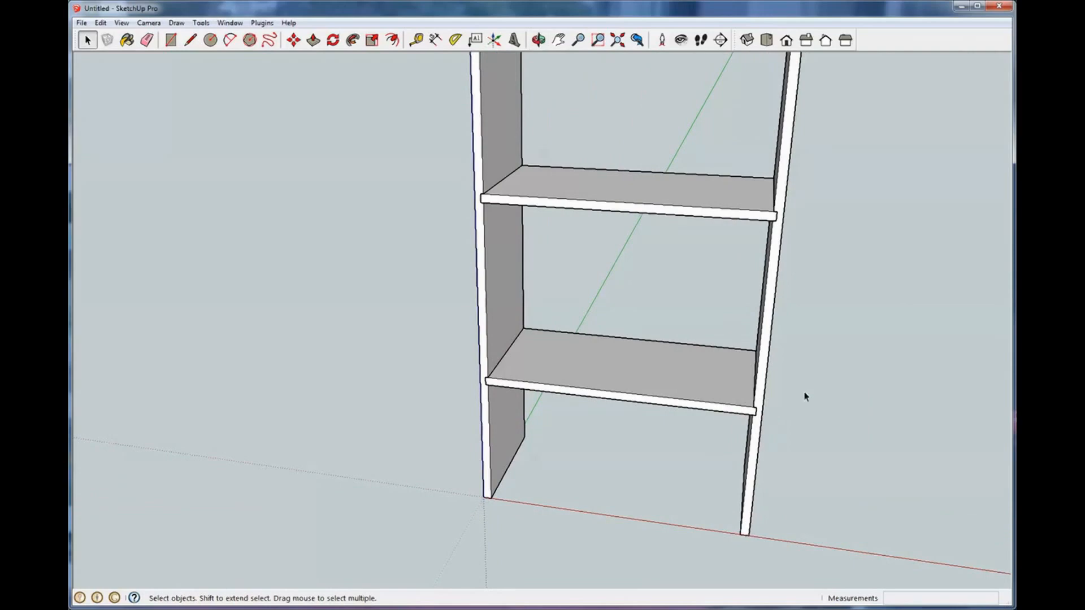
{"action": "middle_click_drag", "start_coordinate": [837, 357], "coordinate": [834, 394]}
{"action": "scroll", "coordinate": [861, 388], "scroll_direction": "down", "scroll_amount": 3}
{"action": "scroll", "coordinate": [862, 387], "scroll_direction": "down", "scroll_amount": 2}
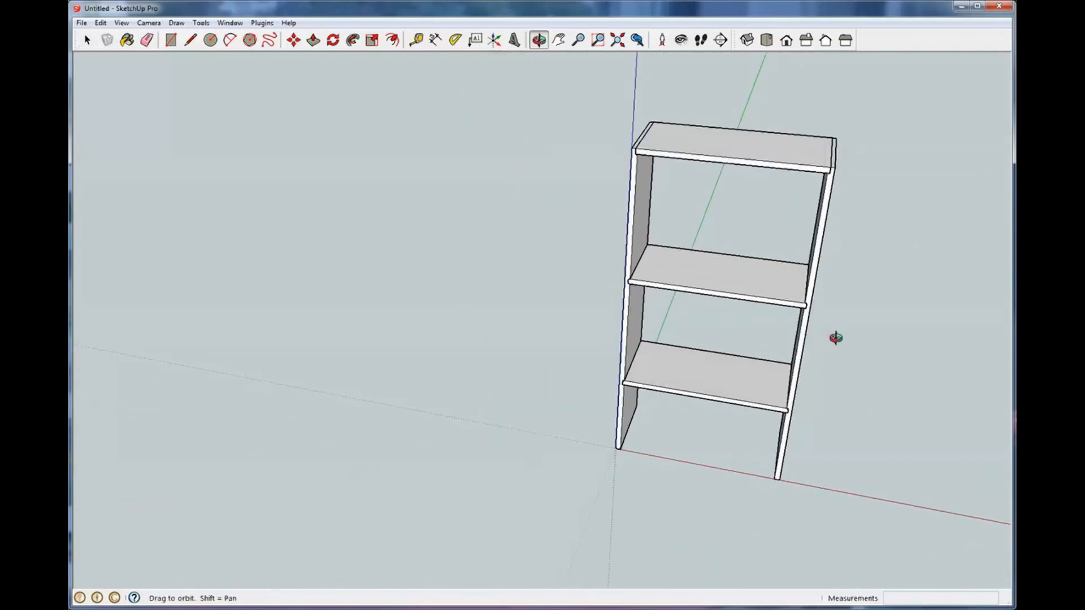
{"action": "middle_click_drag", "start_coordinate": [836, 339], "coordinate": [601, 315]}
{"action": "middle_click_drag", "start_coordinate": [884, 363], "coordinate": [755, 345]}
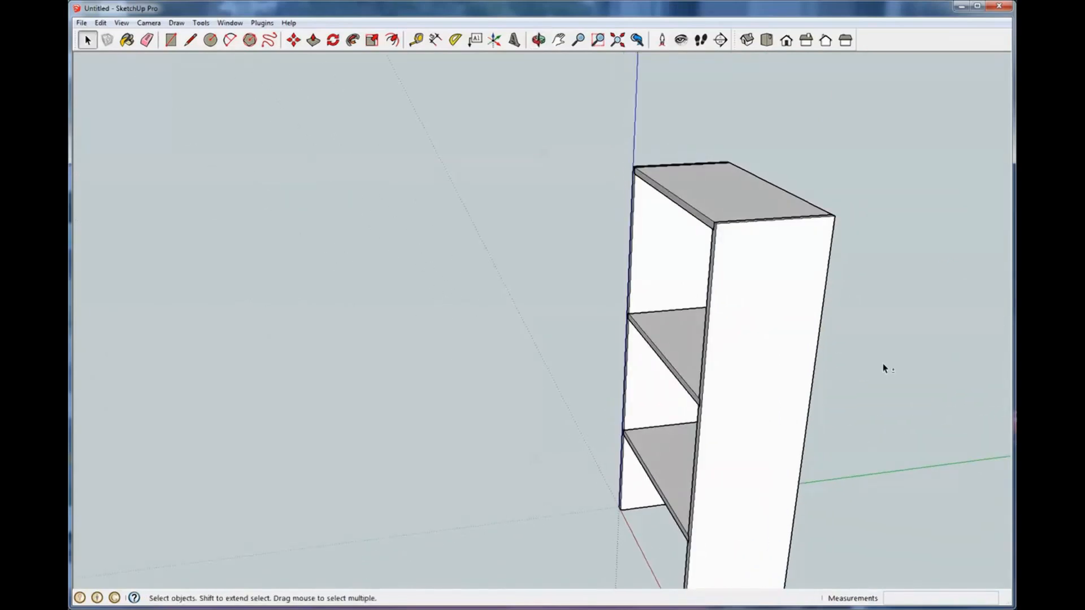
{"action": "middle_click_drag", "start_coordinate": [884, 368], "coordinate": [456, 259]}
{"action": "middle_click_drag", "start_coordinate": [255, 330], "coordinate": [865, 310]}
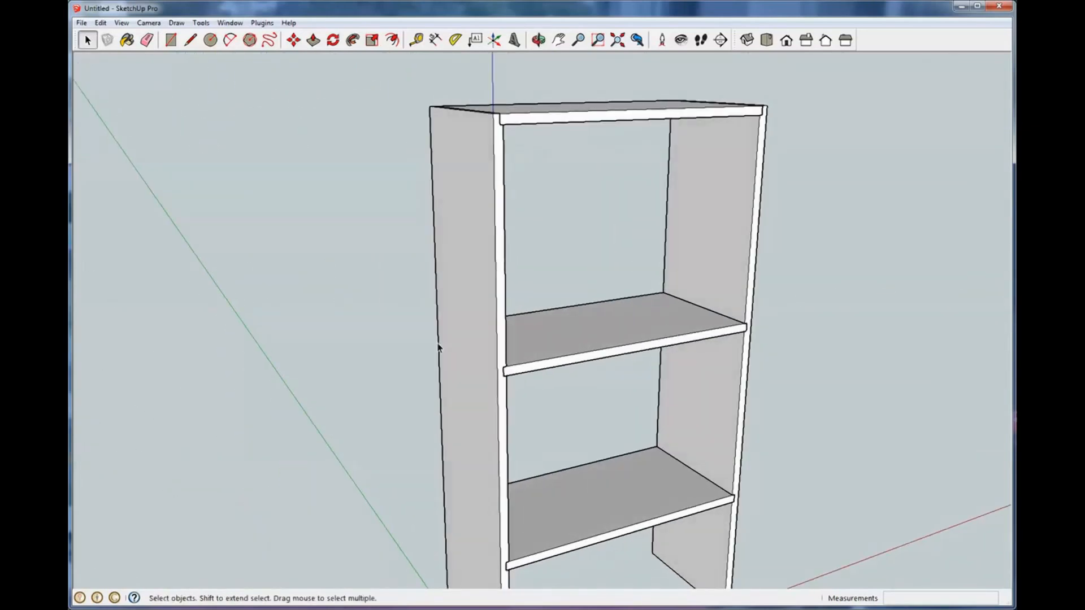
{"action": "middle_click_drag", "start_coordinate": [402, 344], "coordinate": [943, 336]}
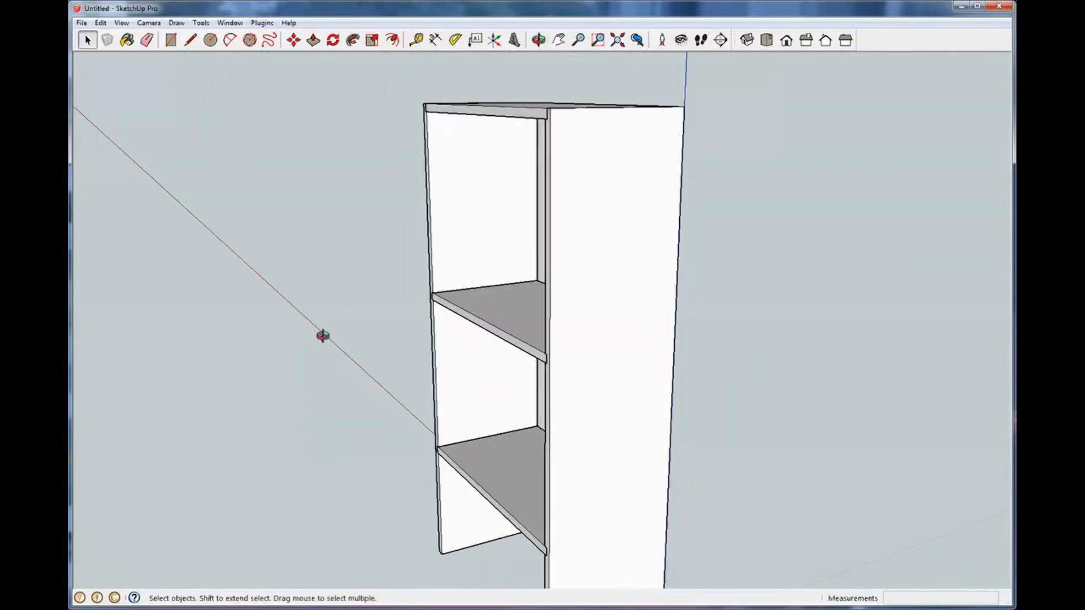
{"action": "middle_click_drag", "start_coordinate": [322, 334], "coordinate": [532, 164]}
{"action": "mouse_move", "coordinate": [749, 383]}
{"action": "middle_mouse_down"}
{"action": "mouse_move", "coordinate": [721, 288]}
{"action": "mouse_move", "coordinate": [770, 232]}
{"action": "mouse_move", "coordinate": [790, 297]}
{"action": "mouse_move", "coordinate": [746, 407]}
{"action": "mouse_move", "coordinate": [766, 370]}
{"action": "mouse_move", "coordinate": [771, 392]}
{"action": "mouse_move", "coordinate": [765, 380]}
{"action": "mouse_move", "coordinate": [752, 410]}
{"action": "middle_mouse_up"}
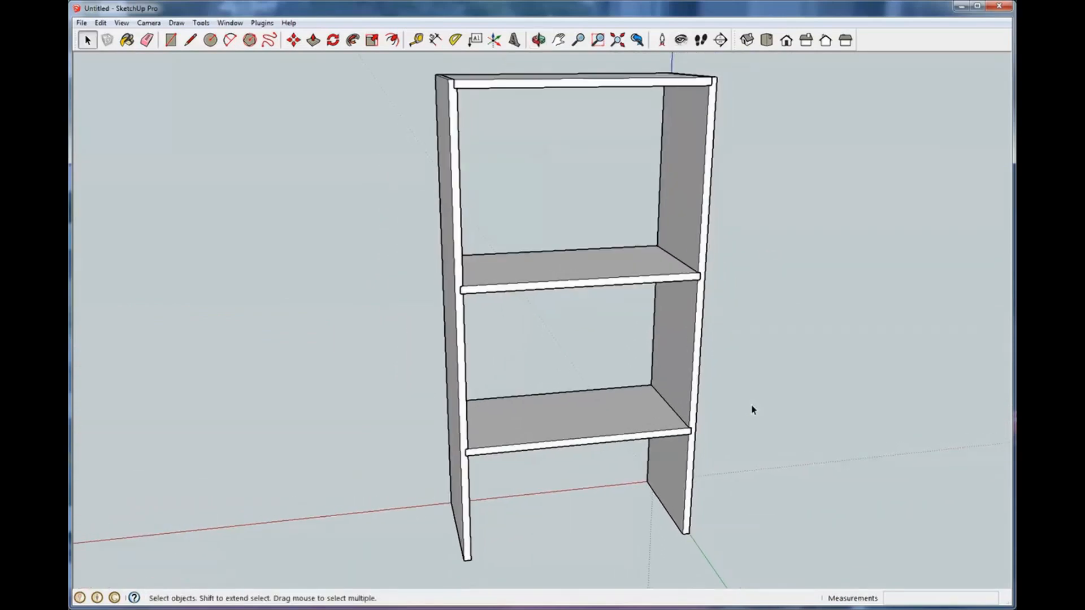
Step: Draw a 48 by 24 3/4 inch rectangle over the back, from an upper outer corner to the opposite lower outer corner
{"action": "left_click", "coordinate": [170, 40]}
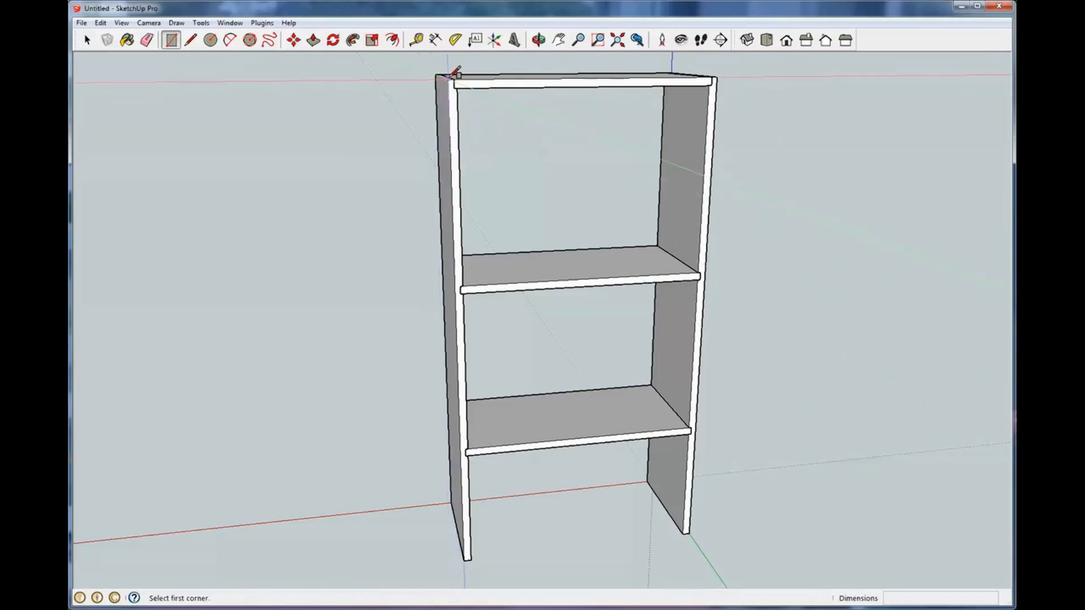
{"action": "left_click", "coordinate": [451, 76]}
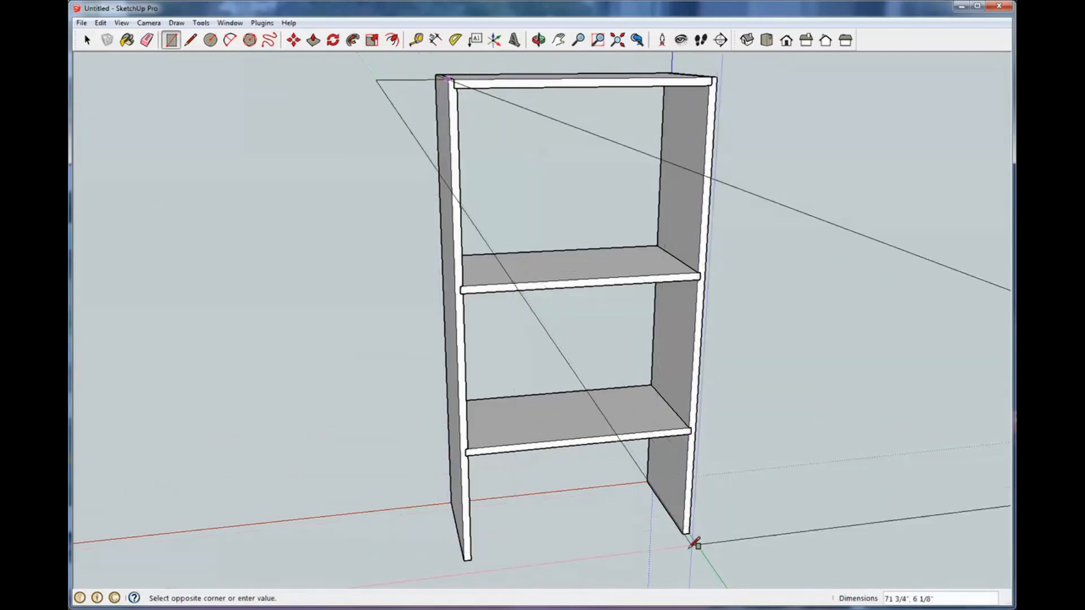
{"action": "scroll", "coordinate": [698, 536], "scroll_direction": "up", "scroll_amount": 2}
{"action": "left_click", "coordinate": [689, 528]}
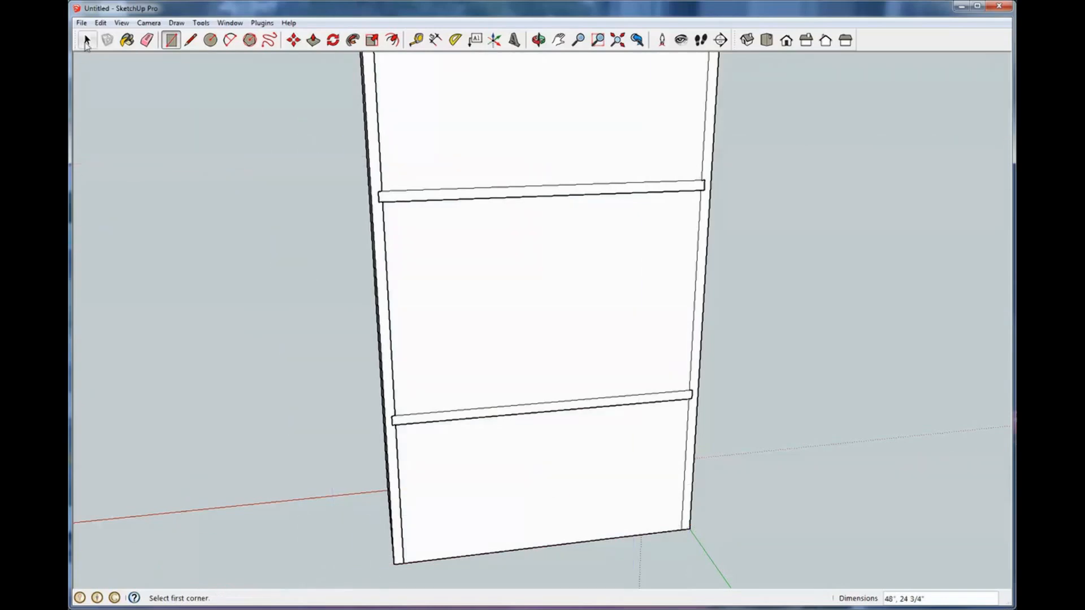
Step: Make the rectangle covering the back of the bookcase into a group
{"action": "left_click", "coordinate": [86, 41]}
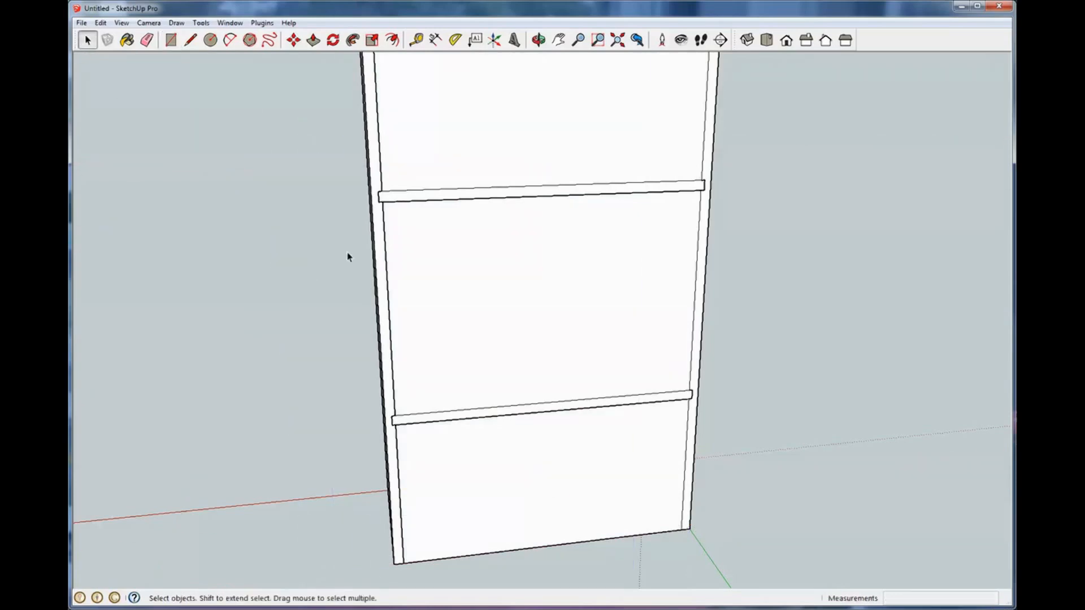
{"action": "left_click", "coordinate": [570, 278]}
{"action": "right_click", "coordinate": [569, 277]}
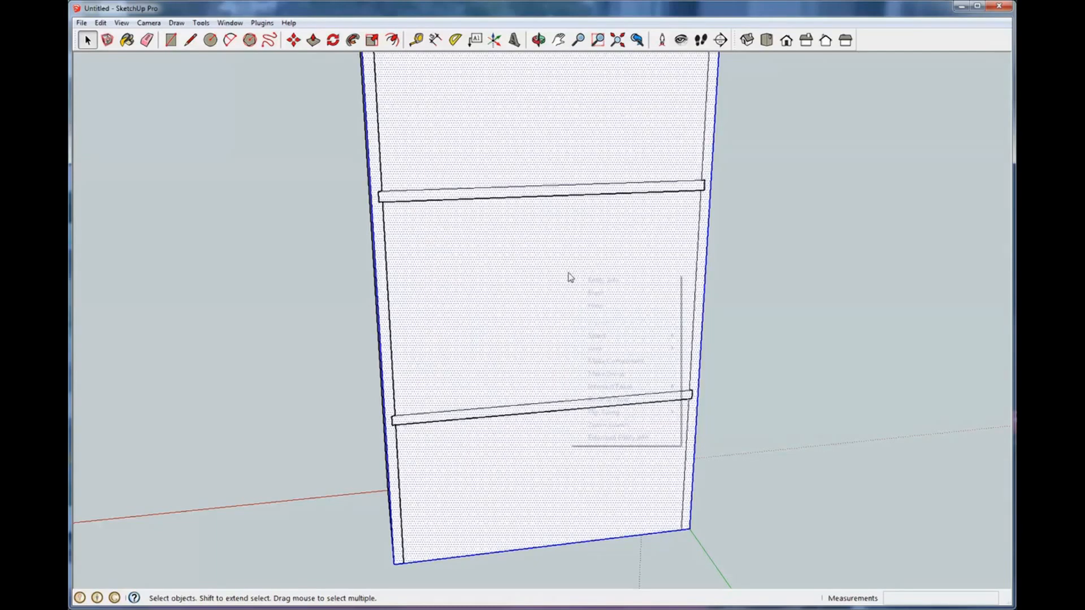
{"action": "left_click", "coordinate": [607, 375]}
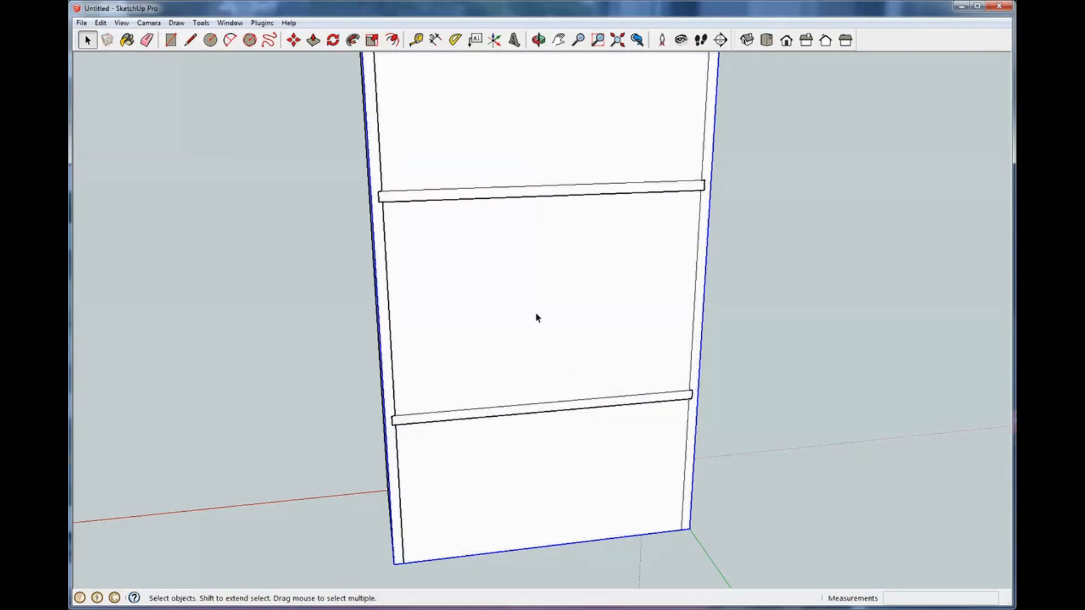
Step: Open the back panel's group for editing and extrude its face to a thickness of 1/4 inch
{"action": "double_click", "coordinate": [543, 297]}
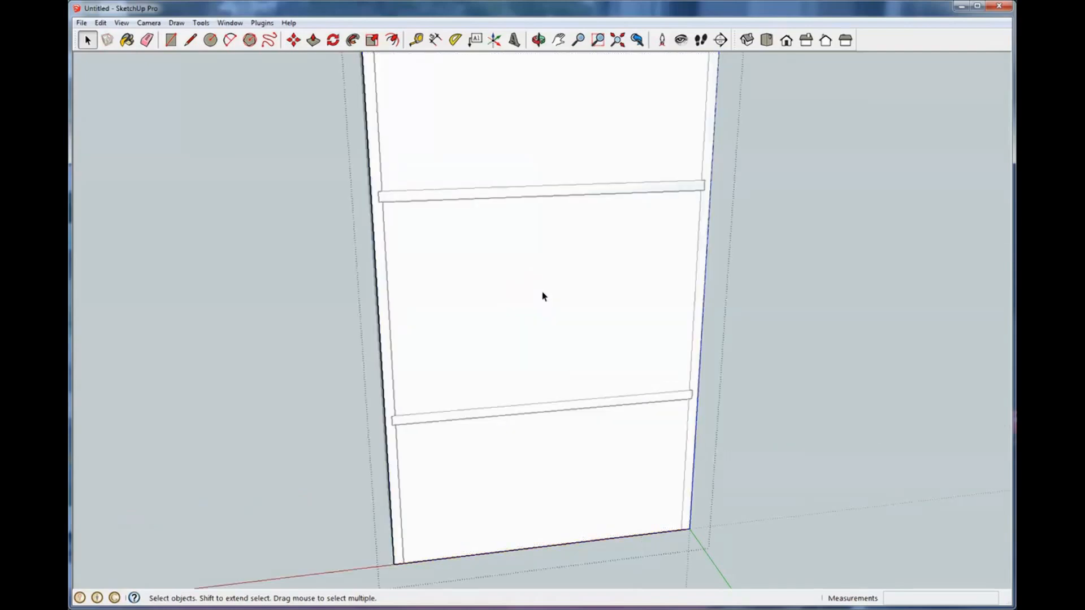
{"action": "key", "text": "p"}
{"action": "left_click", "coordinate": [543, 297]}
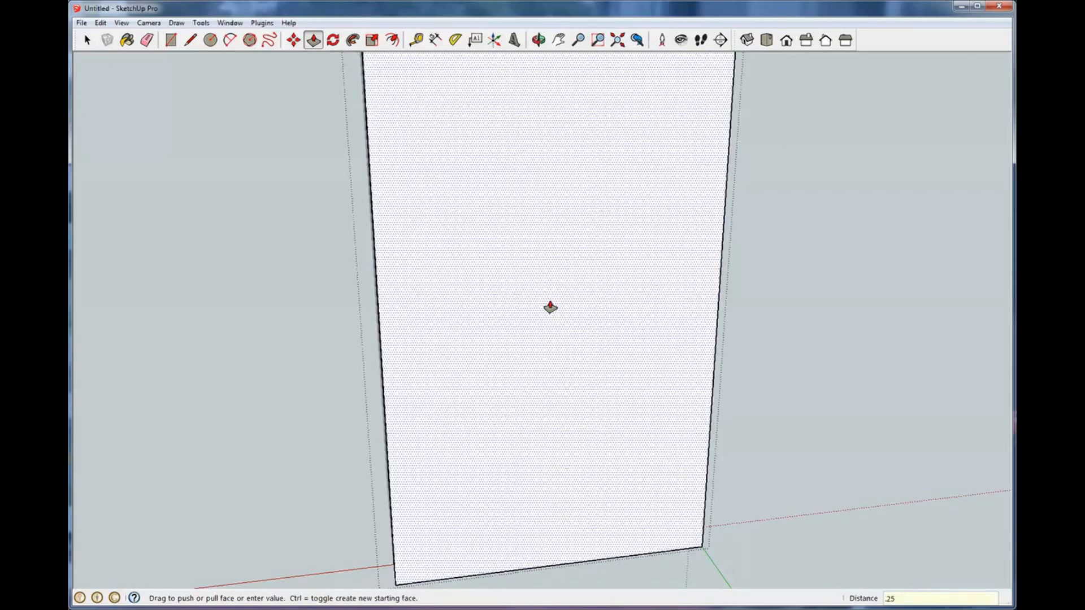
{"action": "key", "text": "Return"}
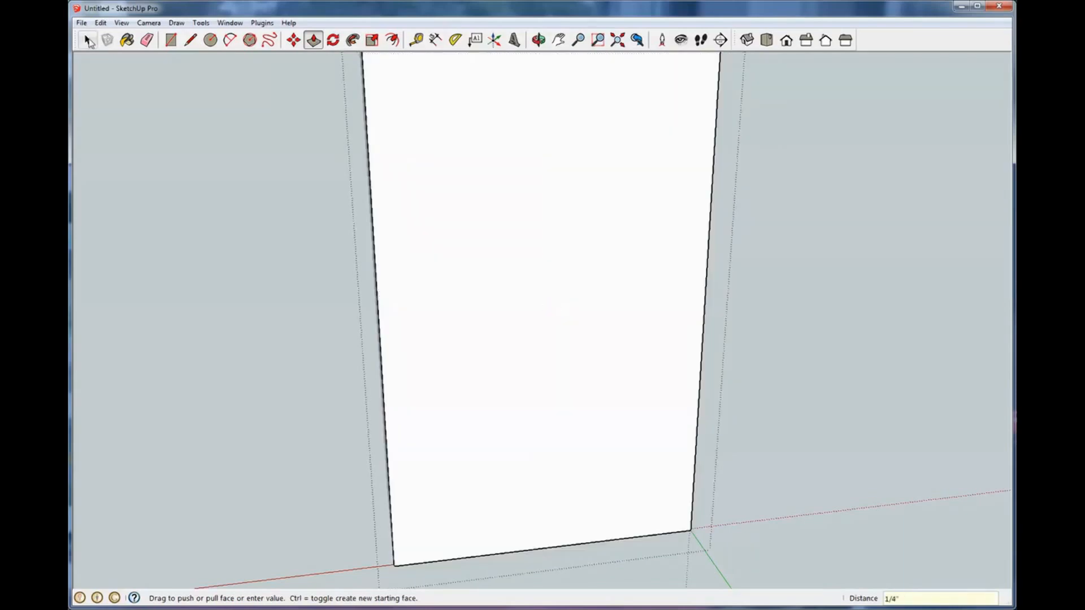
{"action": "left_click", "coordinate": [88, 42]}
Step: Show the Materials window beside the bookcase and display the Wood collection in its secondary selection pane
{"action": "middle_click_drag", "start_coordinate": [172, 240], "coordinate": [650, 365]}
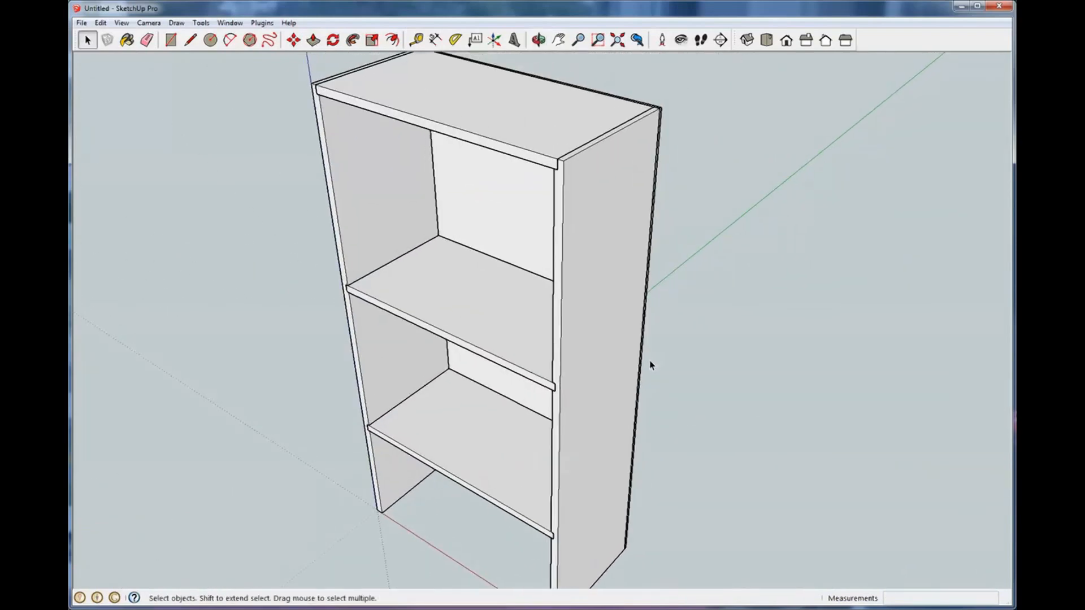
{"action": "middle_click_drag", "start_coordinate": [558, 327], "coordinate": [588, 284]}
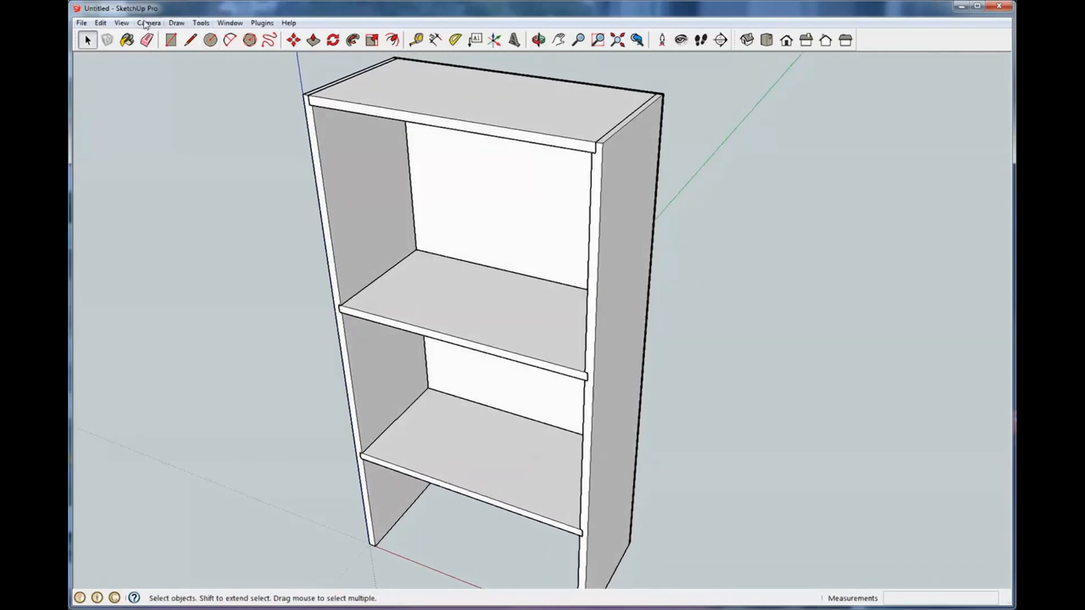
{"action": "left_click", "coordinate": [229, 23]}
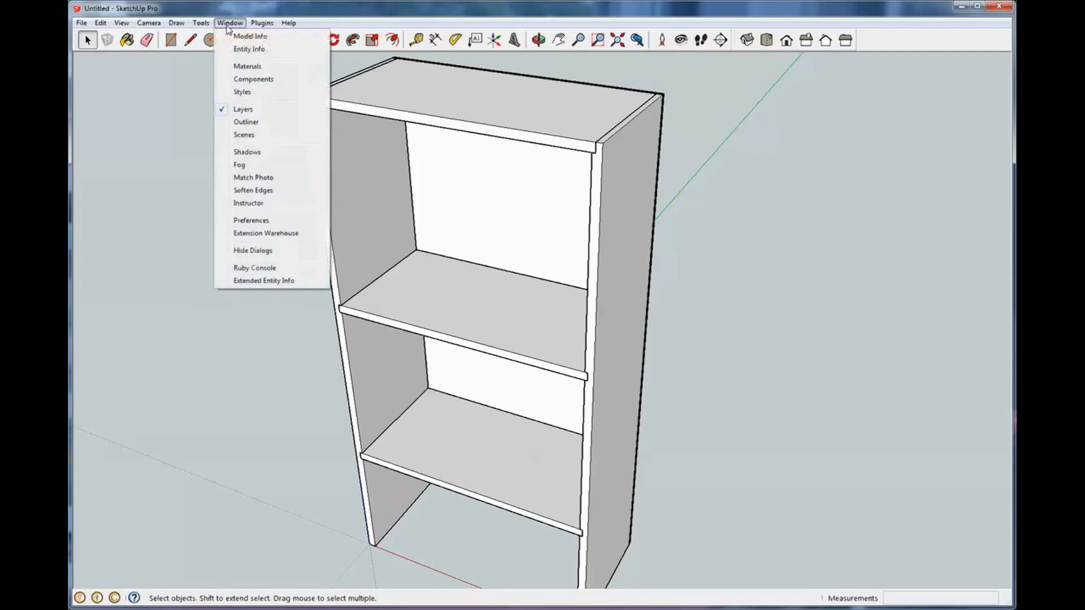
{"action": "left_click", "coordinate": [249, 67]}
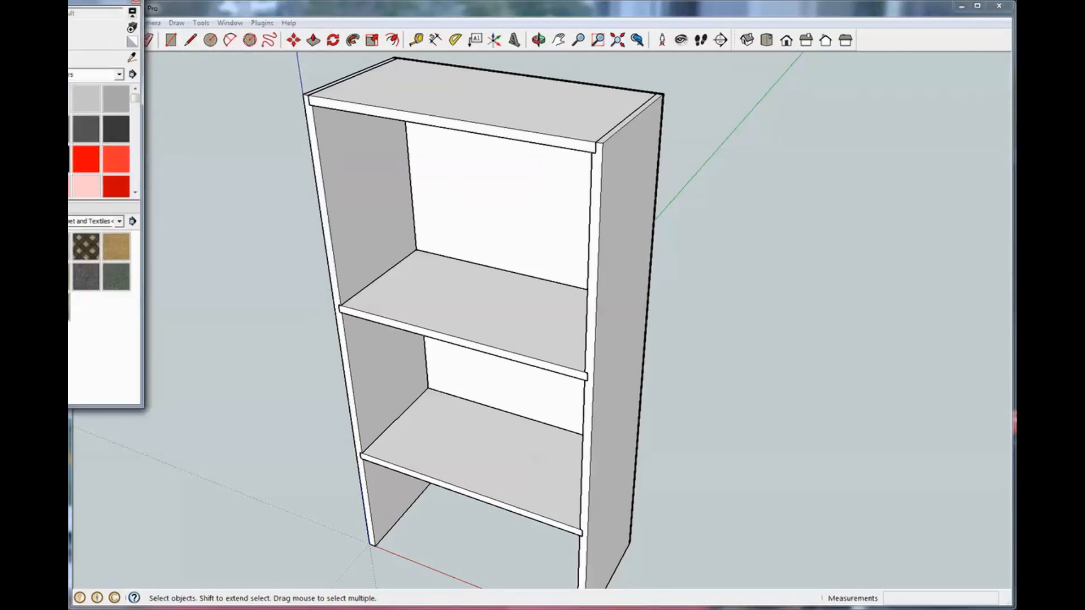
{"action": "left_click_drag", "start_coordinate": [71, 2], "coordinate": [695, 93]}
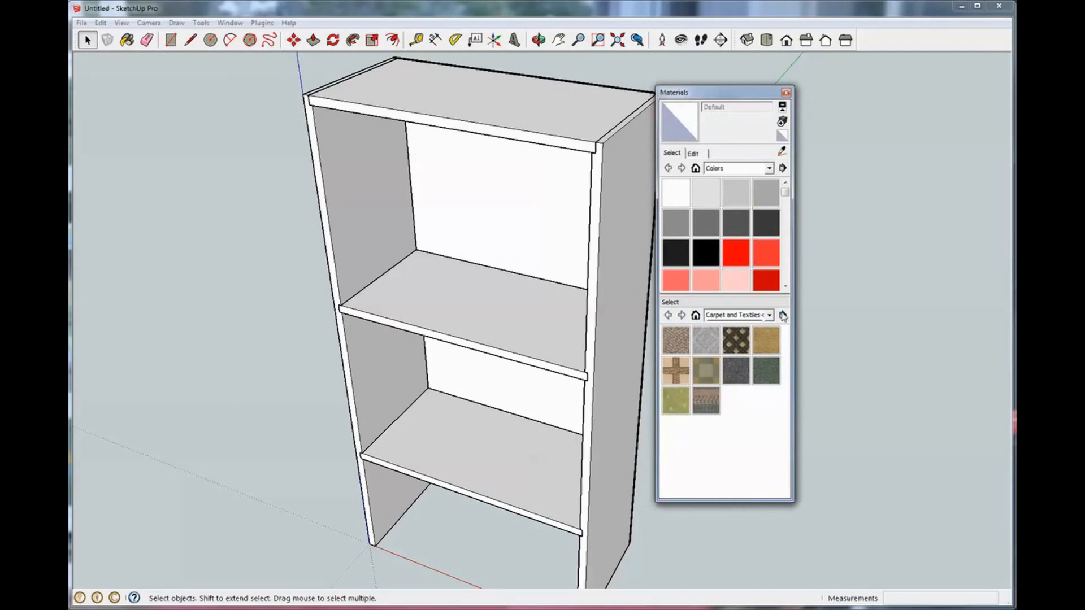
{"action": "left_click", "coordinate": [769, 315]}
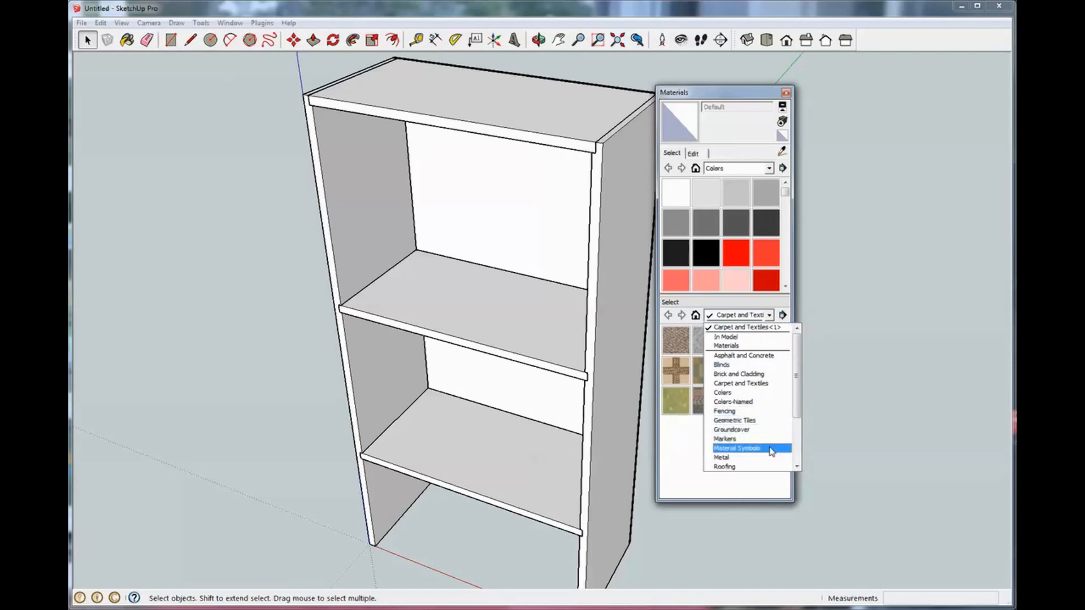
{"action": "scroll", "coordinate": [765, 446], "scroll_direction": "down", "scroll_amount": 3}
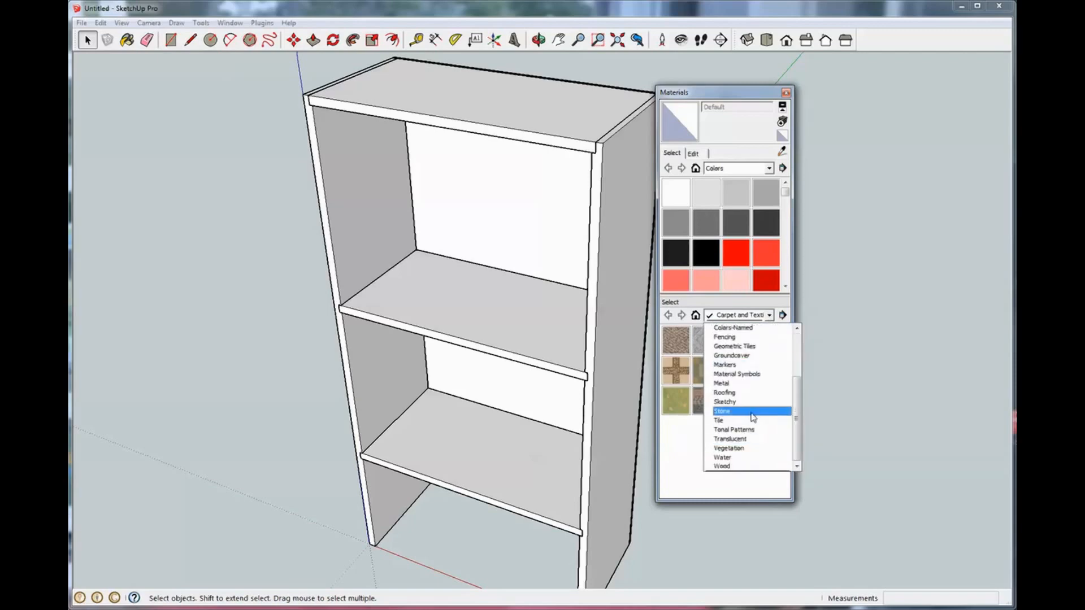
{"action": "left_click", "coordinate": [727, 466]}
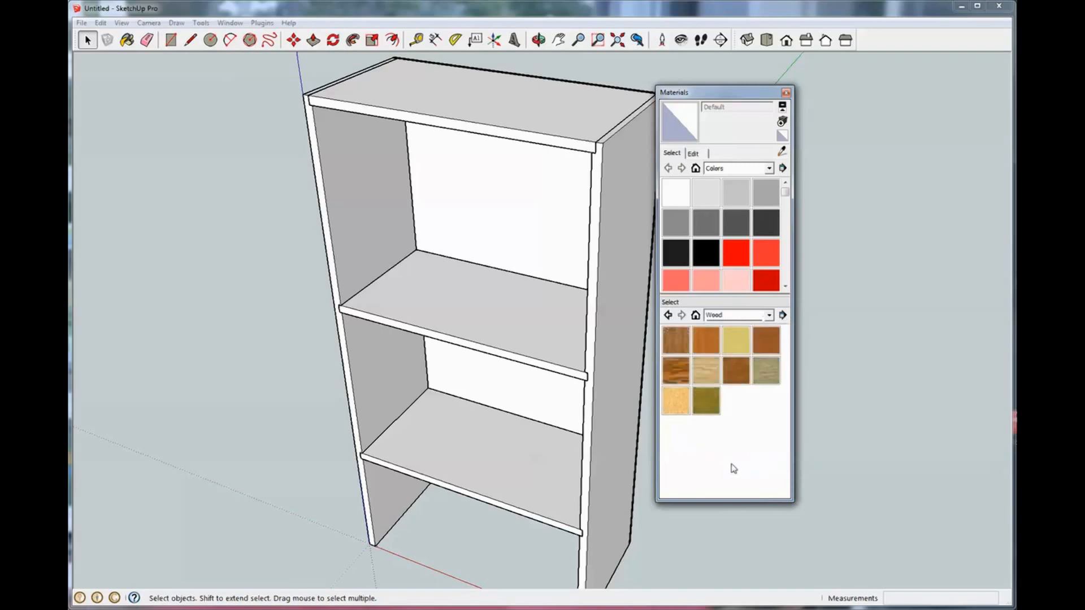
Step: Paint both sides, the top and the two shelves with the Wood_Cherry_Original material
{"action": "left_click", "coordinate": [772, 342]}
{"action": "left_click", "coordinate": [623, 178]}
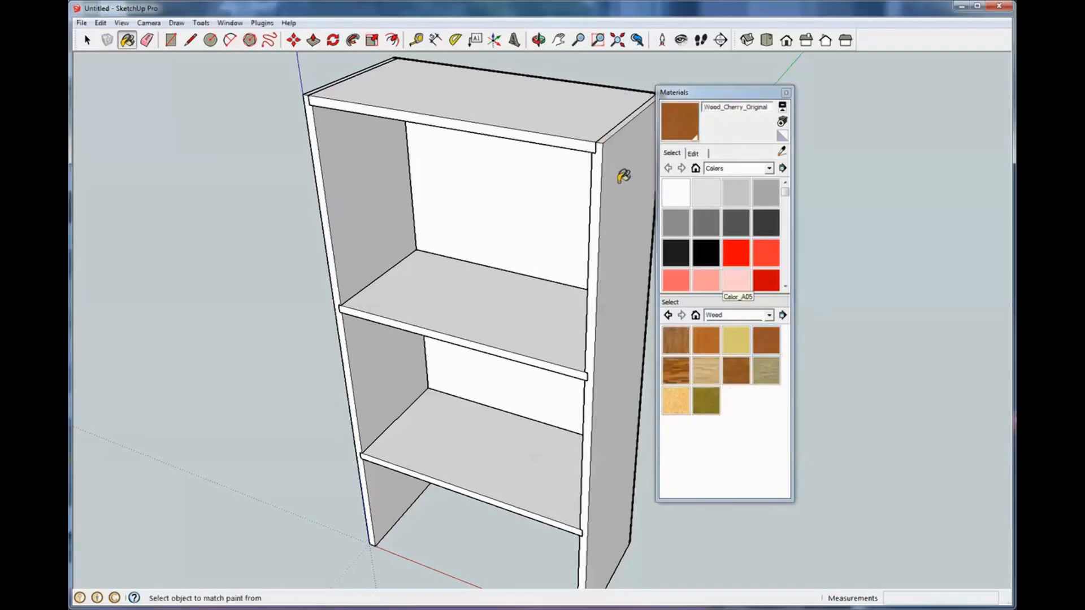
{"action": "left_click", "coordinate": [506, 116]}
{"action": "left_click", "coordinate": [365, 154]}
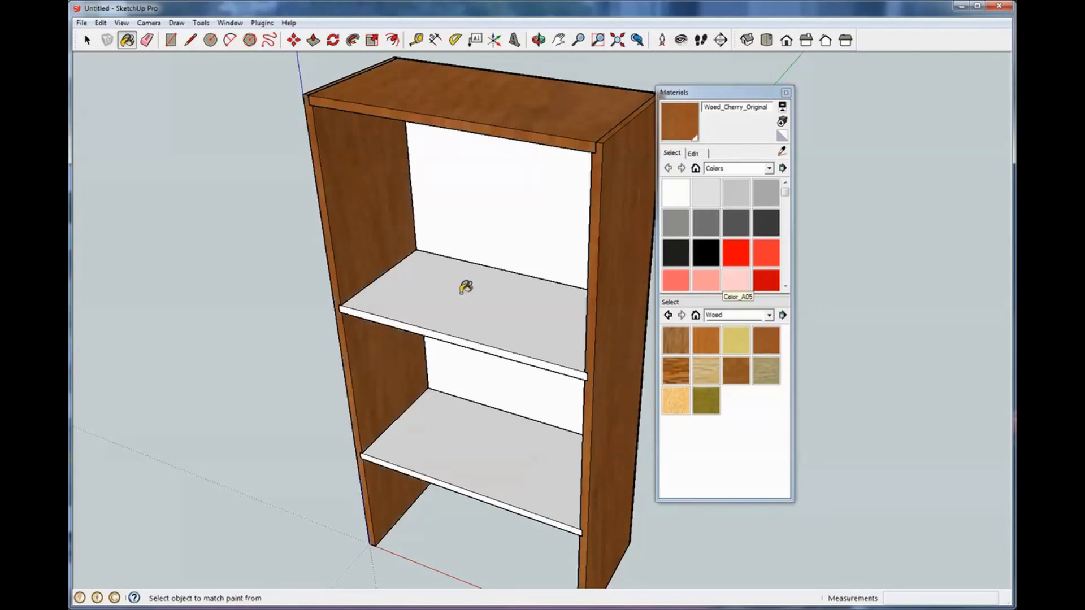
{"action": "left_click", "coordinate": [466, 287]}
{"action": "left_click", "coordinate": [484, 425]}
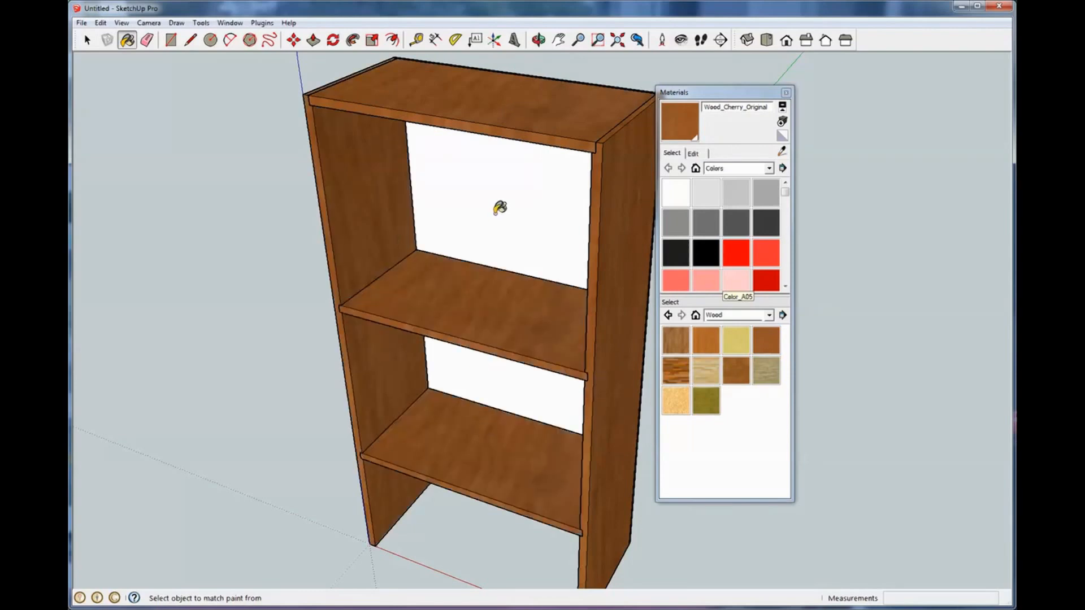
Step: Paint the bookcase's back panel with the Wood_Bamboo_Medium material, and close the Materials window
{"action": "left_click", "coordinate": [715, 346]}
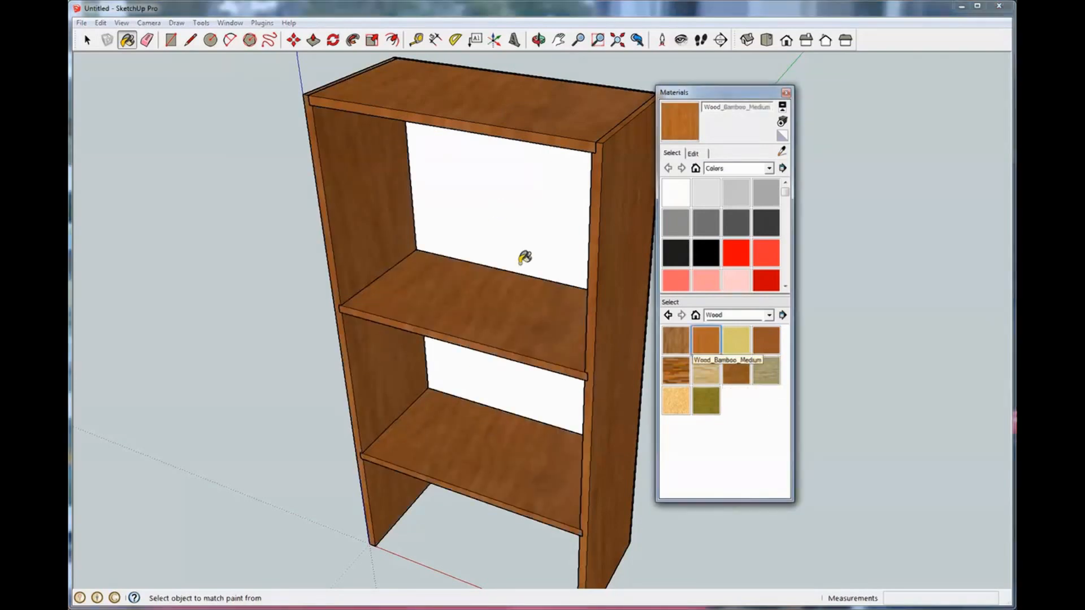
{"action": "left_click", "coordinate": [467, 184]}
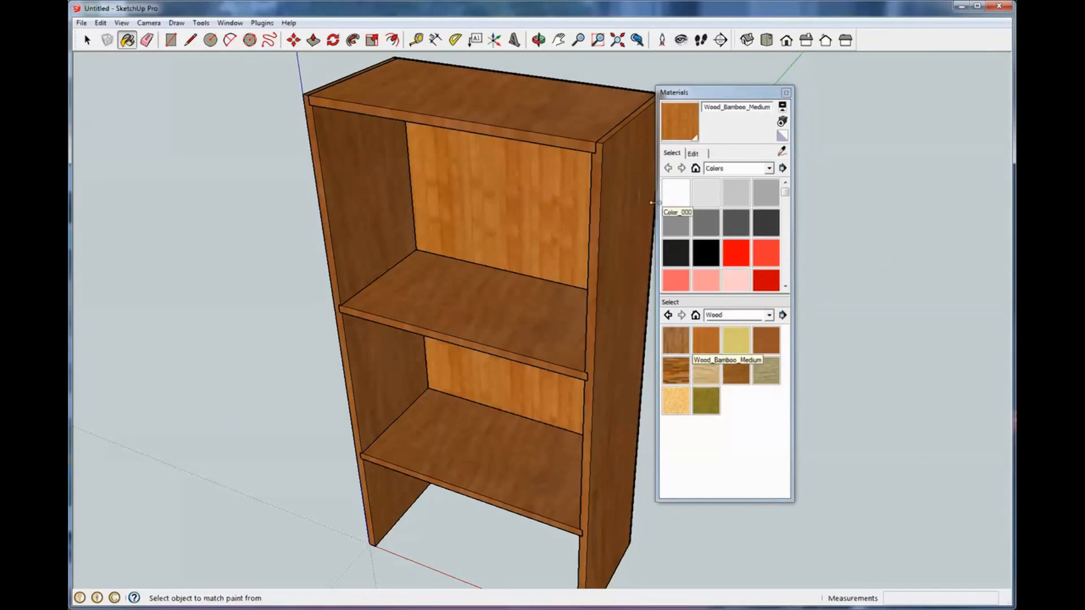
{"action": "left_click", "coordinate": [786, 93]}
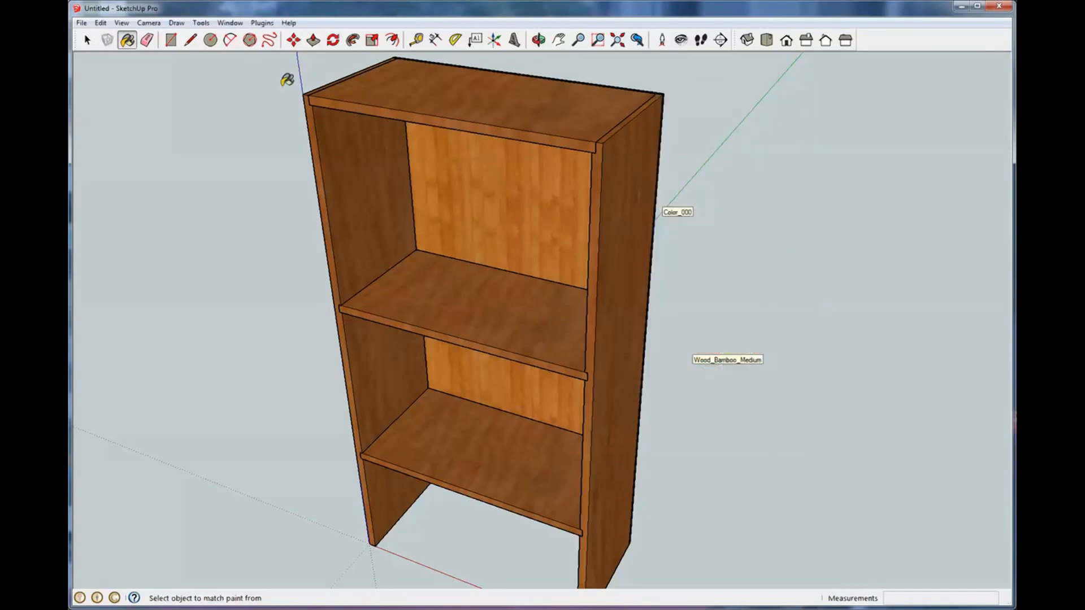
{"action": "key", "text": "space"}
Step: Inspect the painted bookcase from several angles, ending with the whole piece seen from the front
{"action": "mouse_move", "coordinate": [328, 265]}
{"action": "middle_mouse_down"}
{"action": "mouse_move", "coordinate": [358, 235]}
{"action": "mouse_move", "coordinate": [504, 183]}
{"action": "mouse_move", "coordinate": [625, 170]}
{"action": "mouse_move", "coordinate": [622, 222]}
{"action": "mouse_move", "coordinate": [344, 273]}
{"action": "mouse_move", "coordinate": [658, 290]}
{"action": "mouse_move", "coordinate": [310, 293]}
{"action": "mouse_move", "coordinate": [569, 296]}
{"action": "mouse_move", "coordinate": [308, 283]}
{"action": "mouse_move", "coordinate": [876, 334]}
{"action": "mouse_move", "coordinate": [1000, 315]}
{"action": "mouse_move", "coordinate": [960, 315]}
{"action": "middle_mouse_up"}
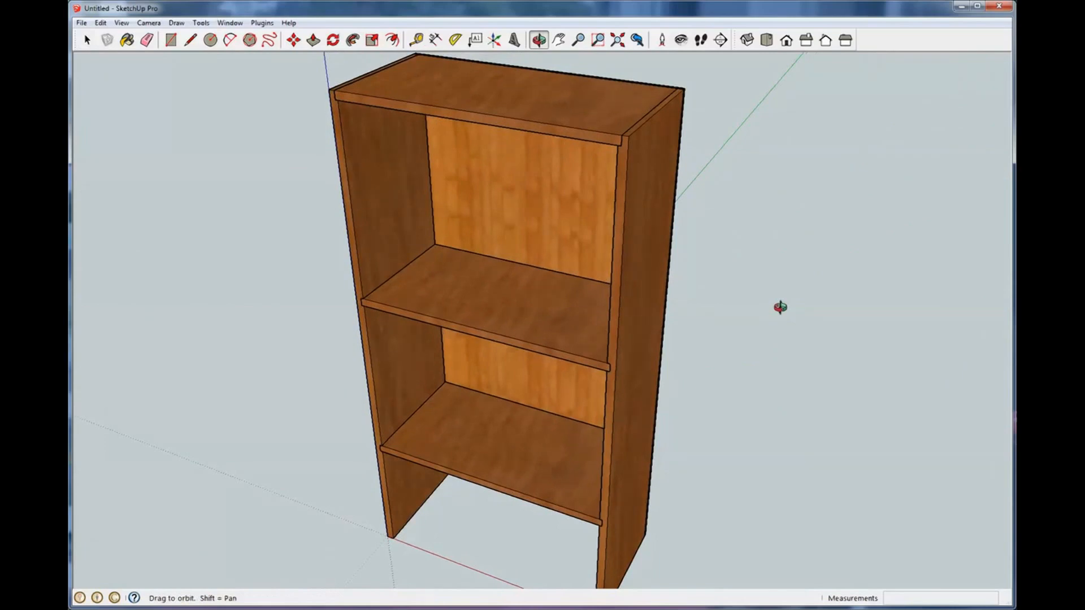
{"action": "key", "text": "space"}
{"action": "middle_click_drag", "start_coordinate": [705, 226], "coordinate": [824, 281]}
{"action": "scroll", "coordinate": [724, 253], "scroll_direction": "down", "scroll_amount": 5}
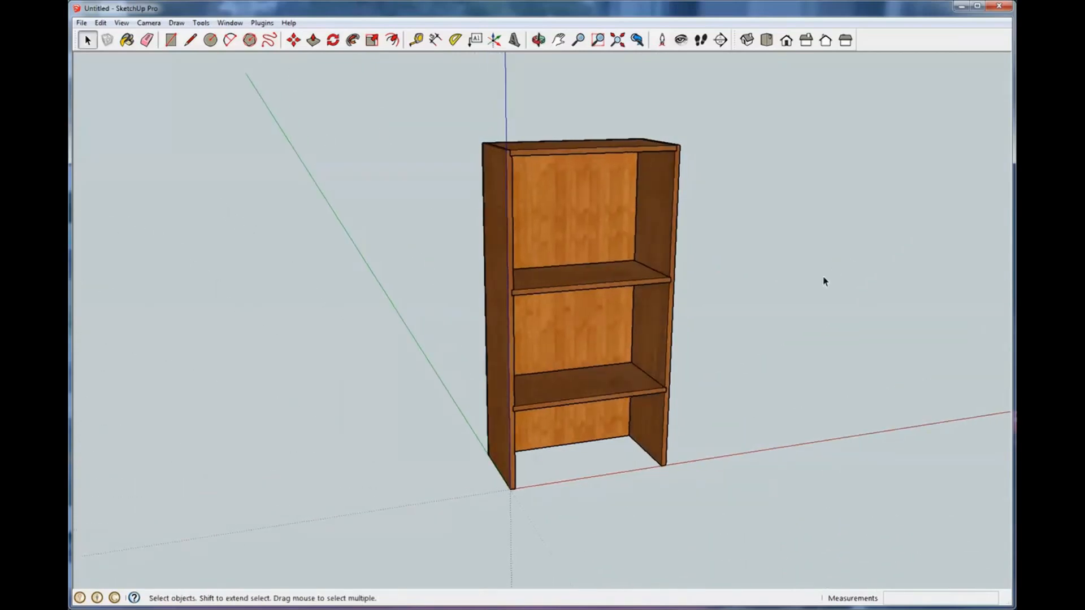
{"action": "scroll", "coordinate": [780, 286], "scroll_direction": "up", "scroll_amount": 1}
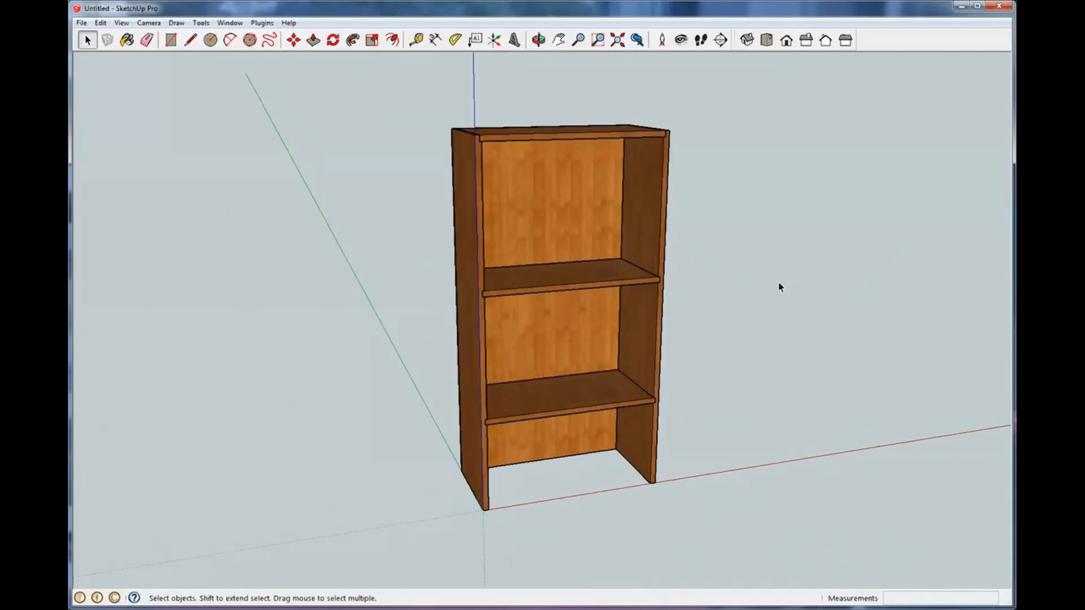